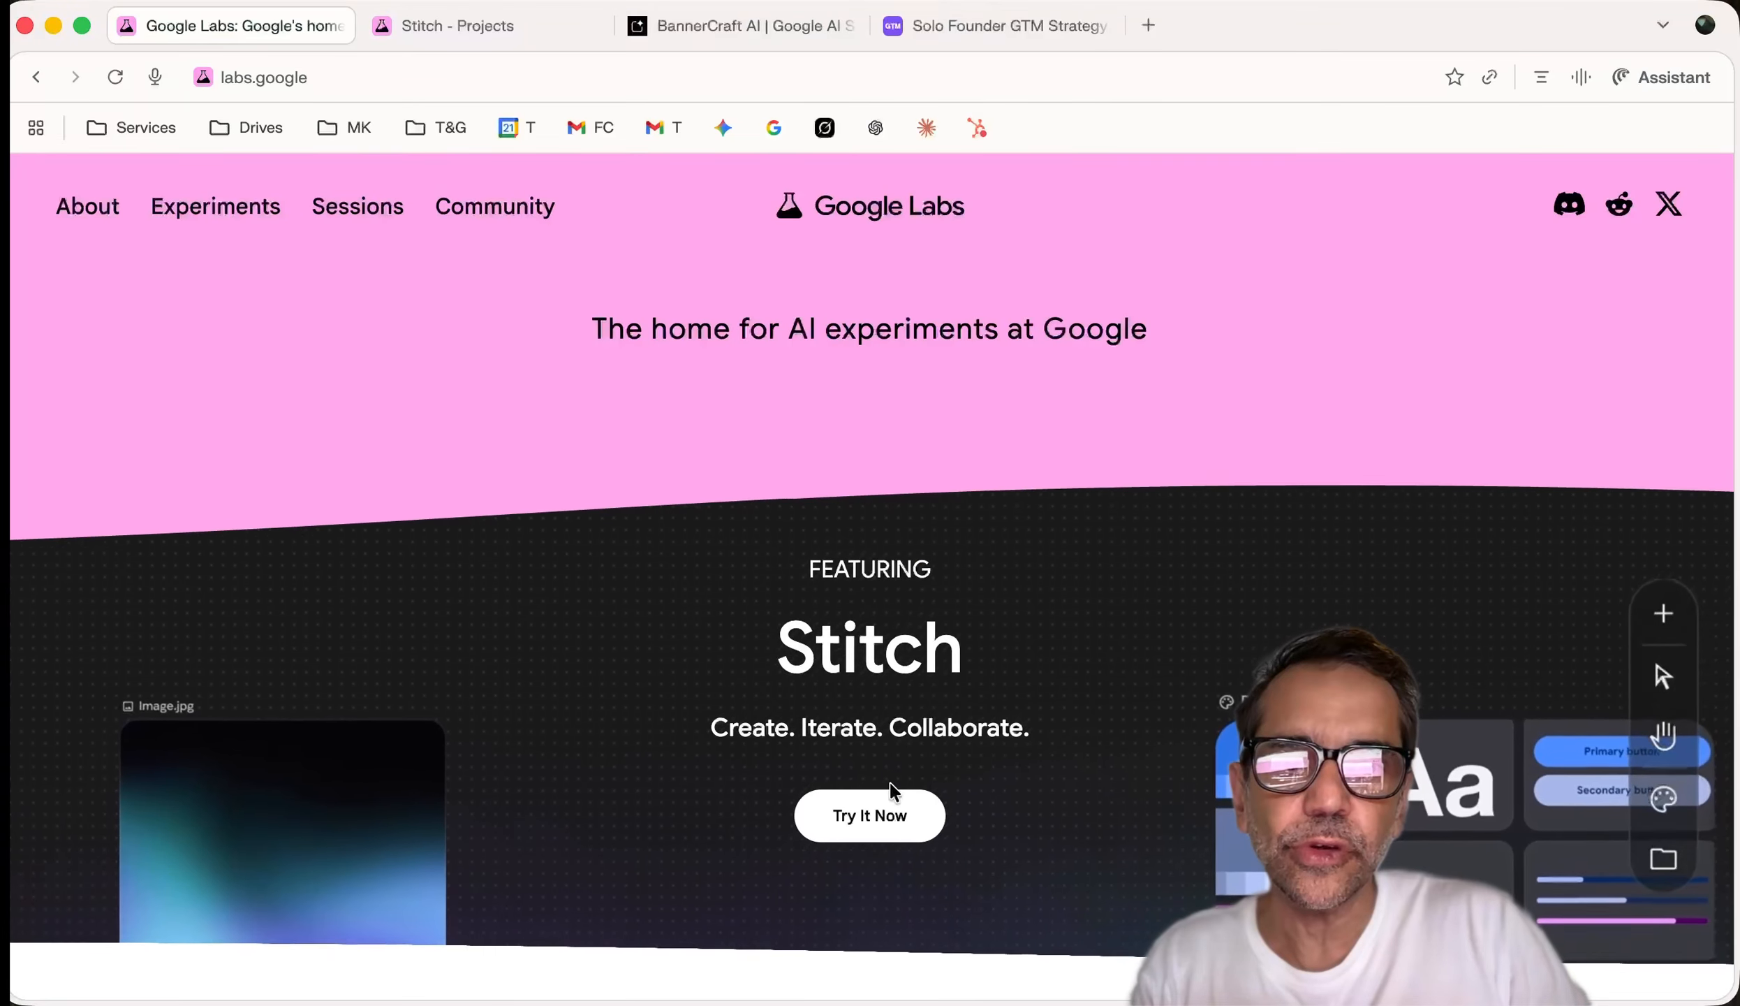
Launch Stitch from Google Labs, glance at the gtmsprint.run site, and return to Stitch's welcome page
click(885, 810)
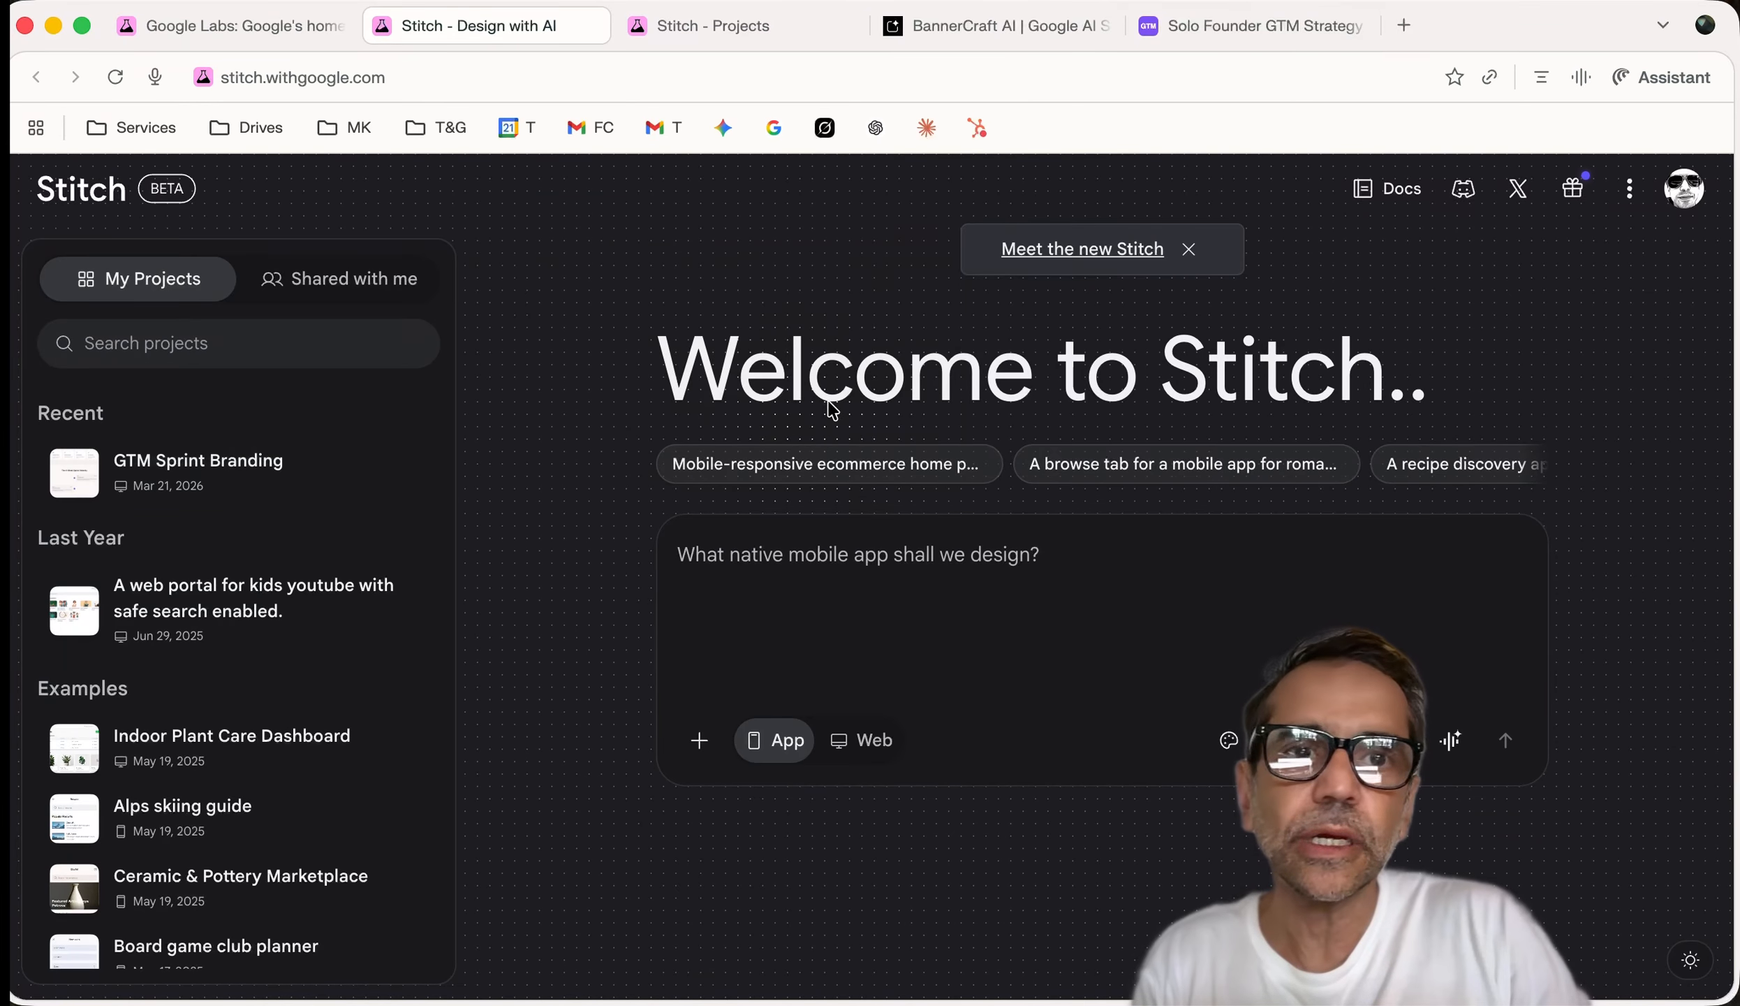
click(1243, 31)
click(771, 86)
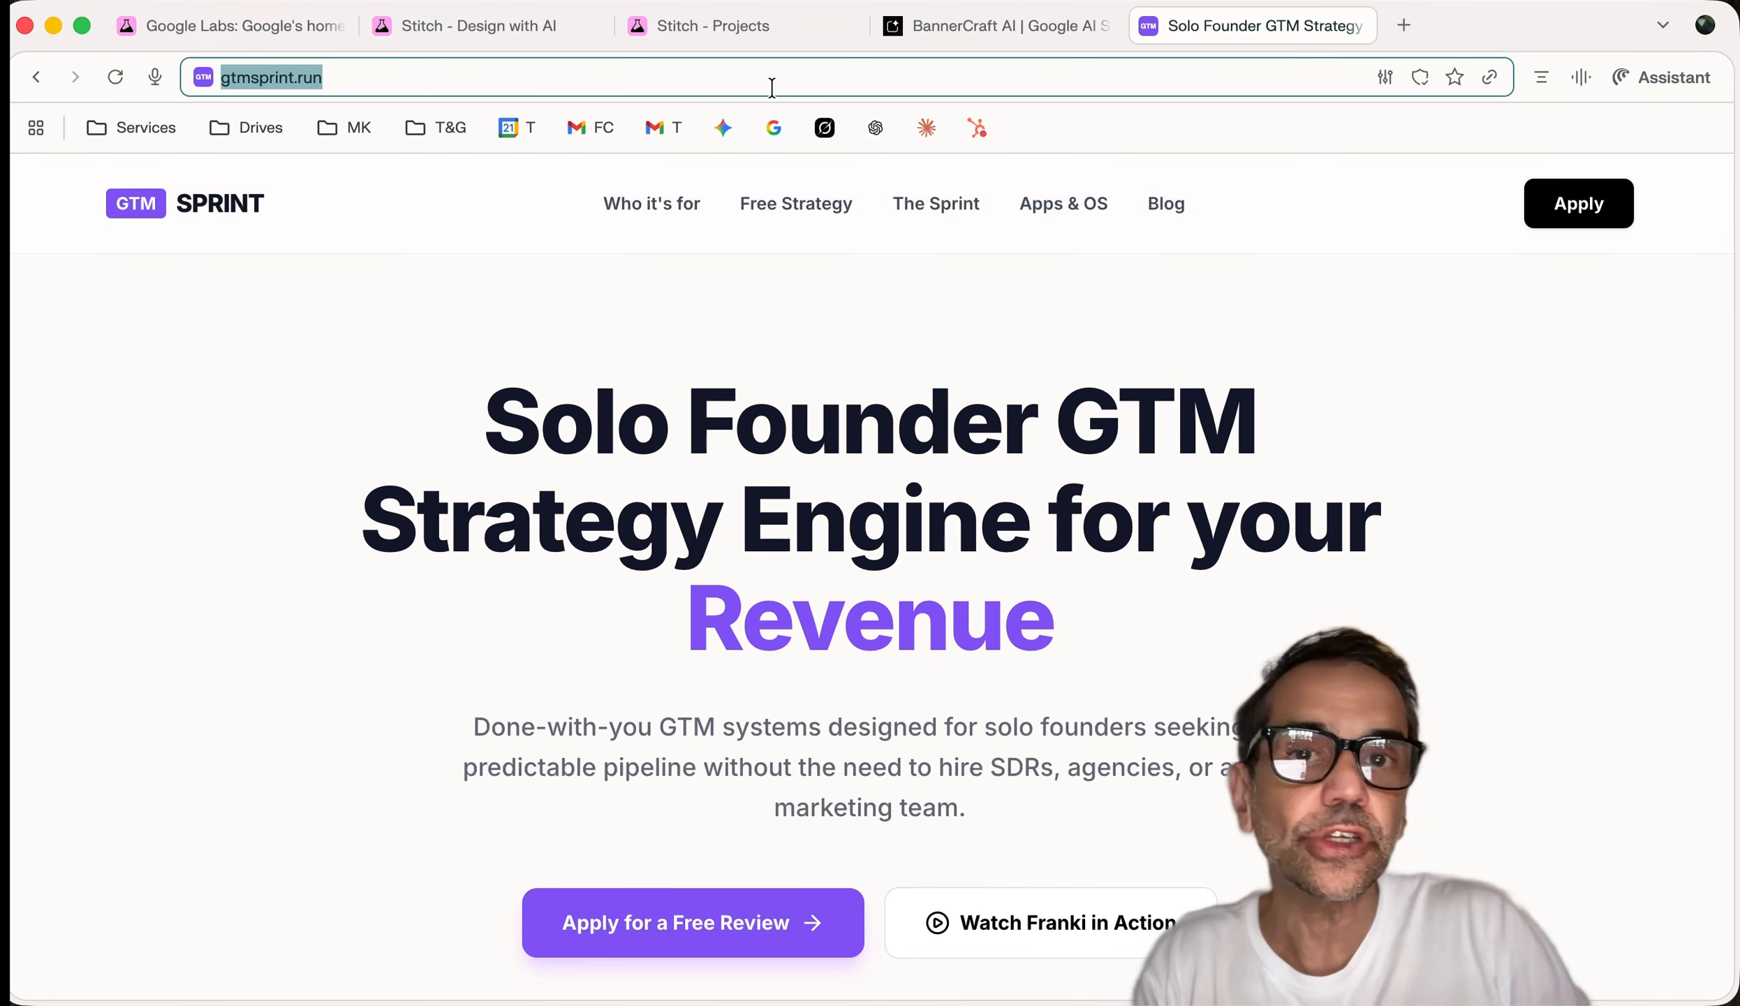
click(461, 34)
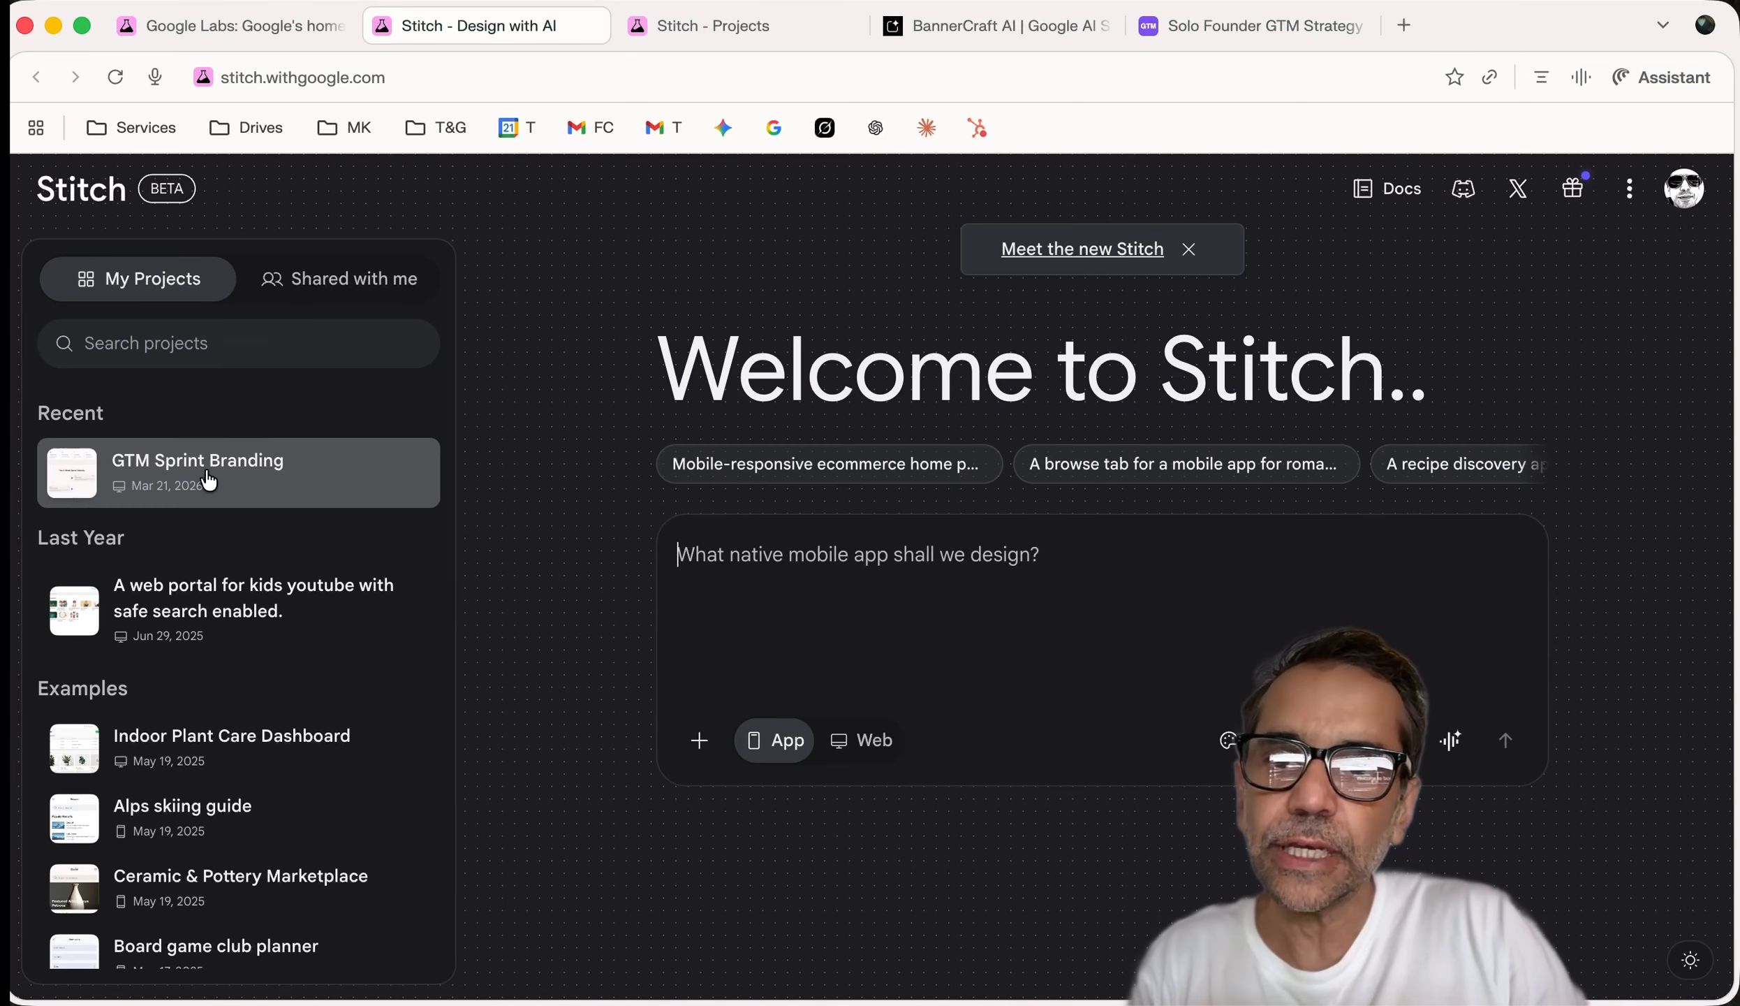
scroll(276, 621, down, 5)
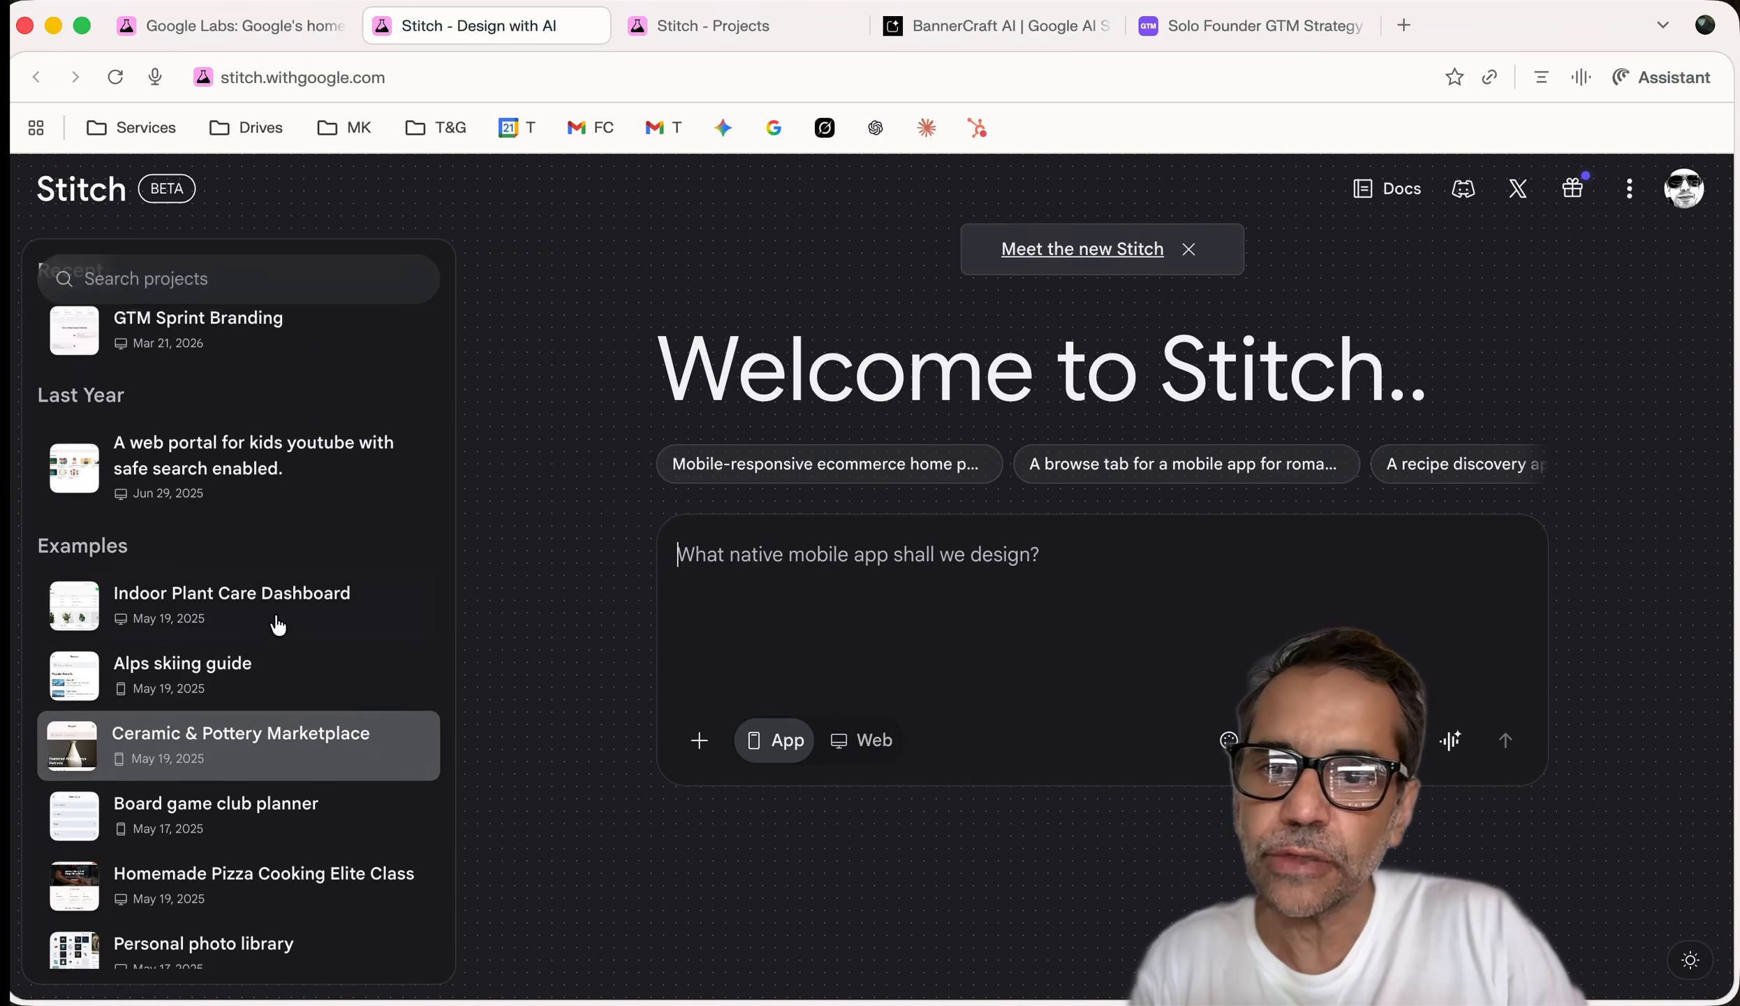
scroll(244, 698, up, 5)
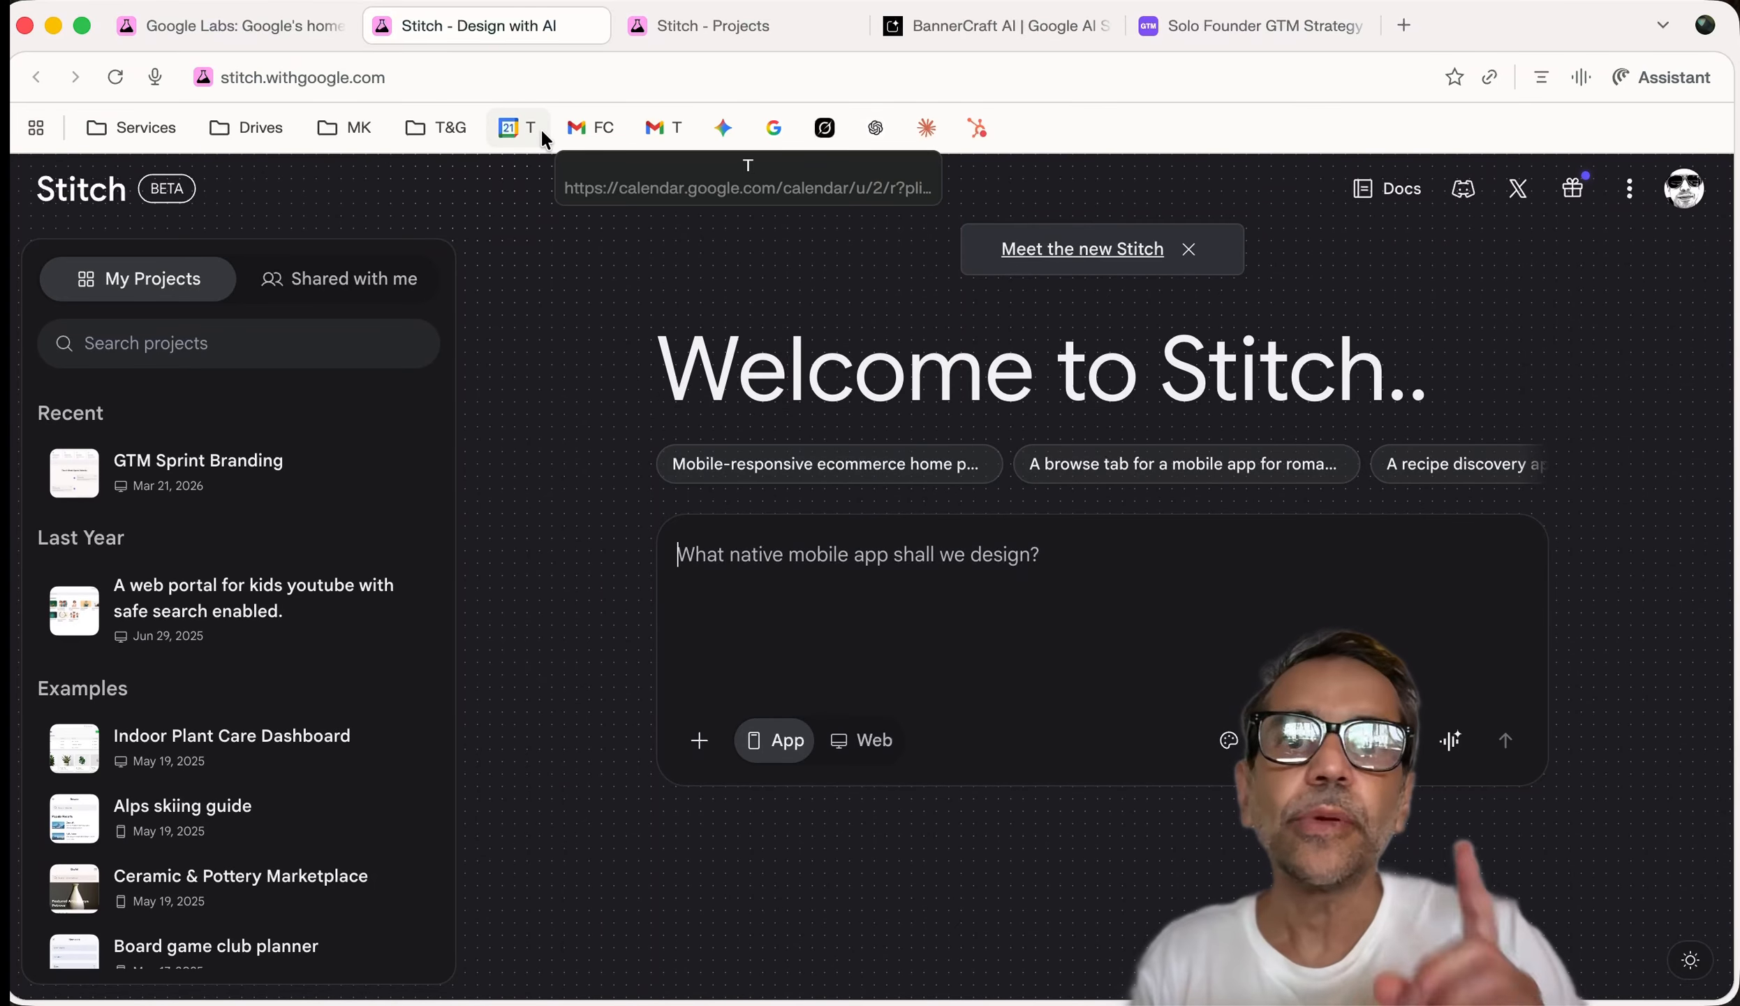
Compare the GTM Sprint Branding project, gtmsprint.run and BannerCraft AI tabs, then close the duplicate Stitch welcome tab
click(669, 30)
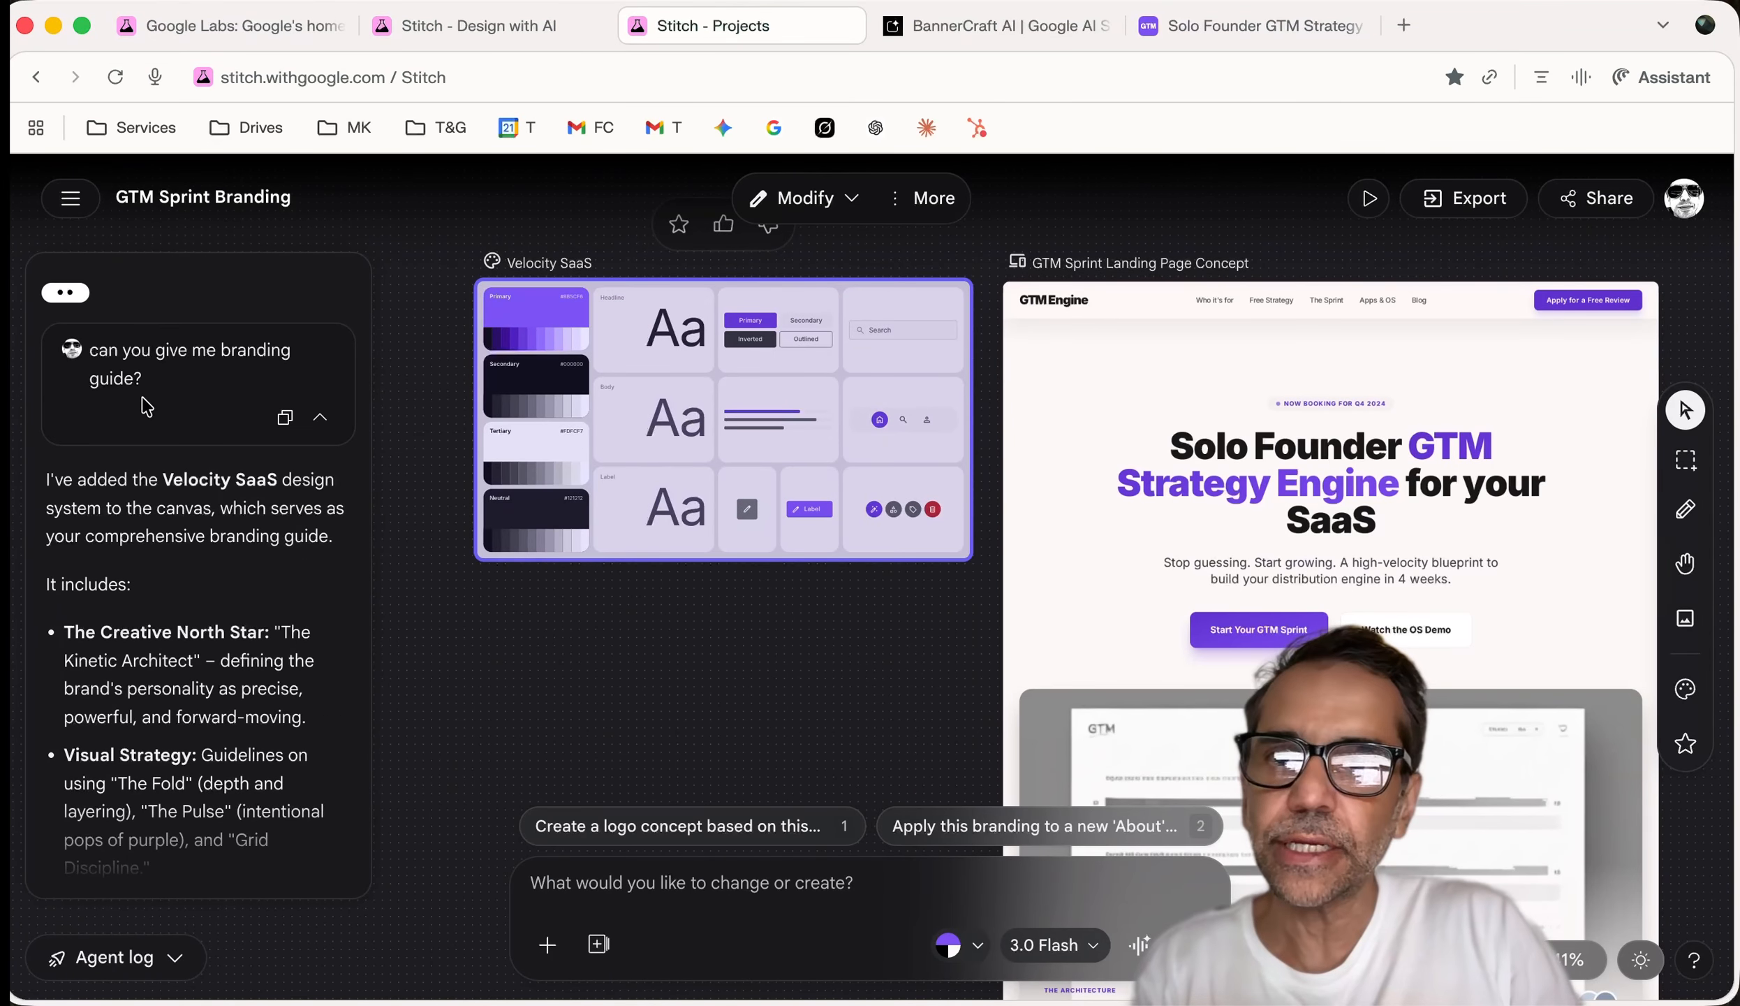
scroll(1236, 579, up, 1)
scroll(1235, 579, down, 3)
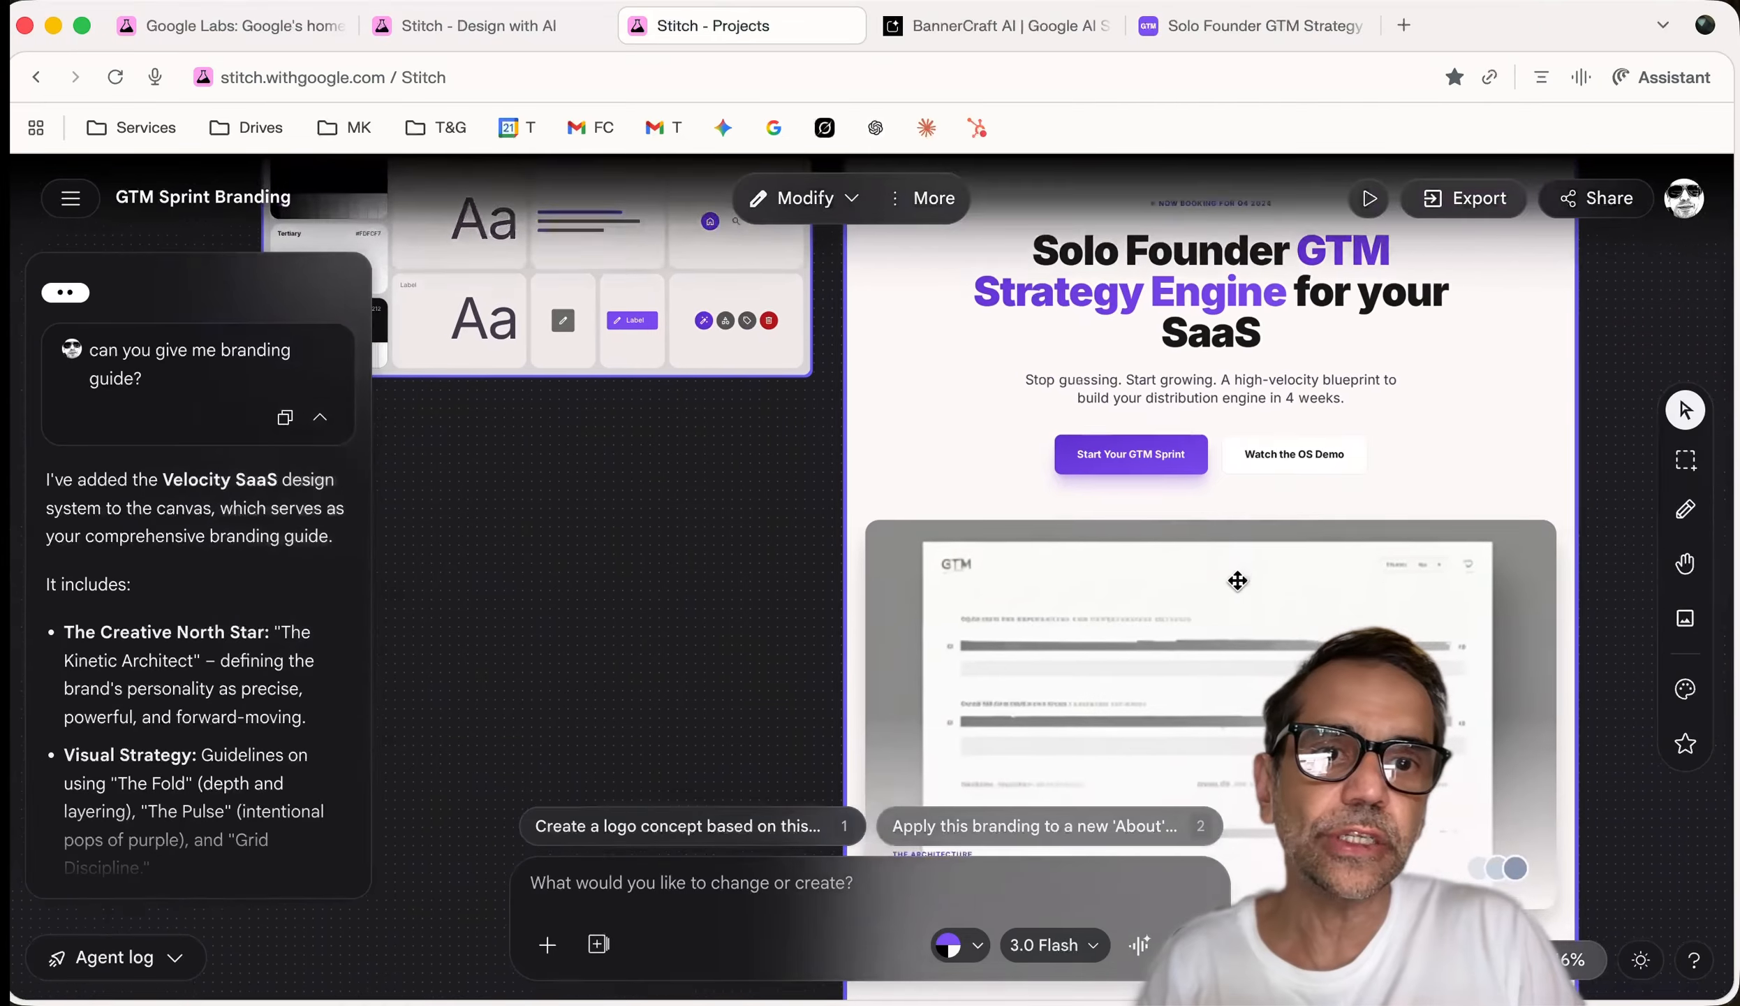
click(1220, 39)
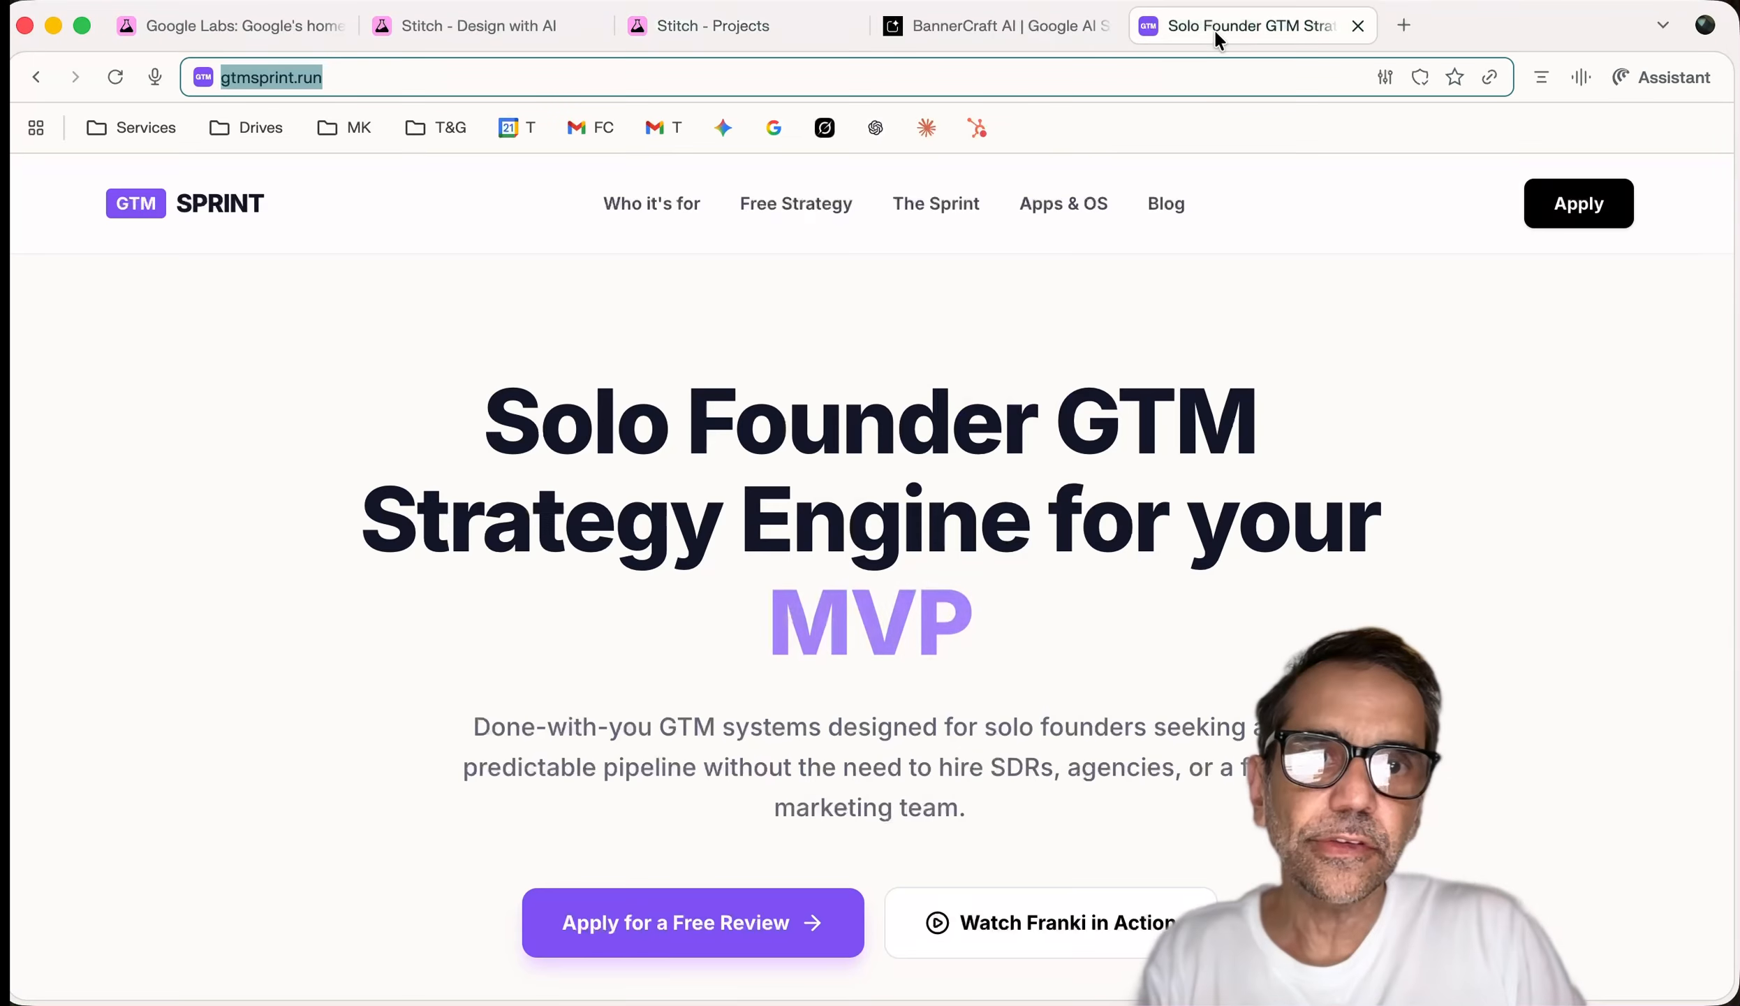
scroll(1107, 503, down, 10)
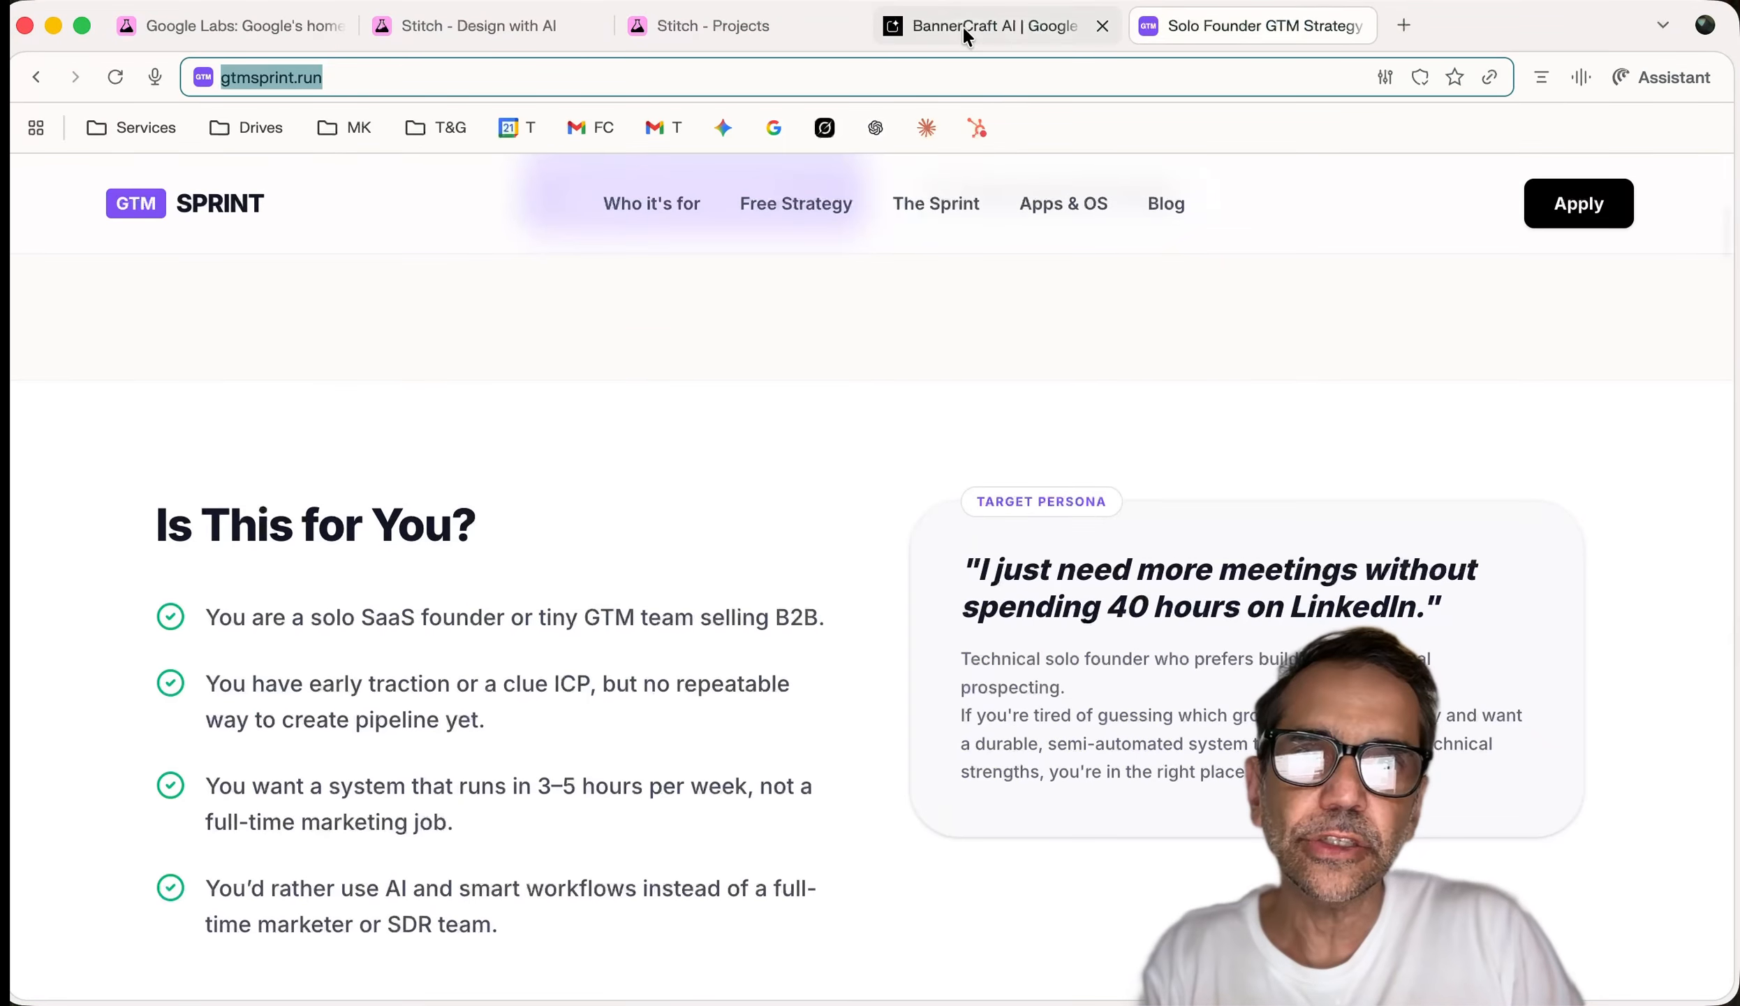
click(901, 33)
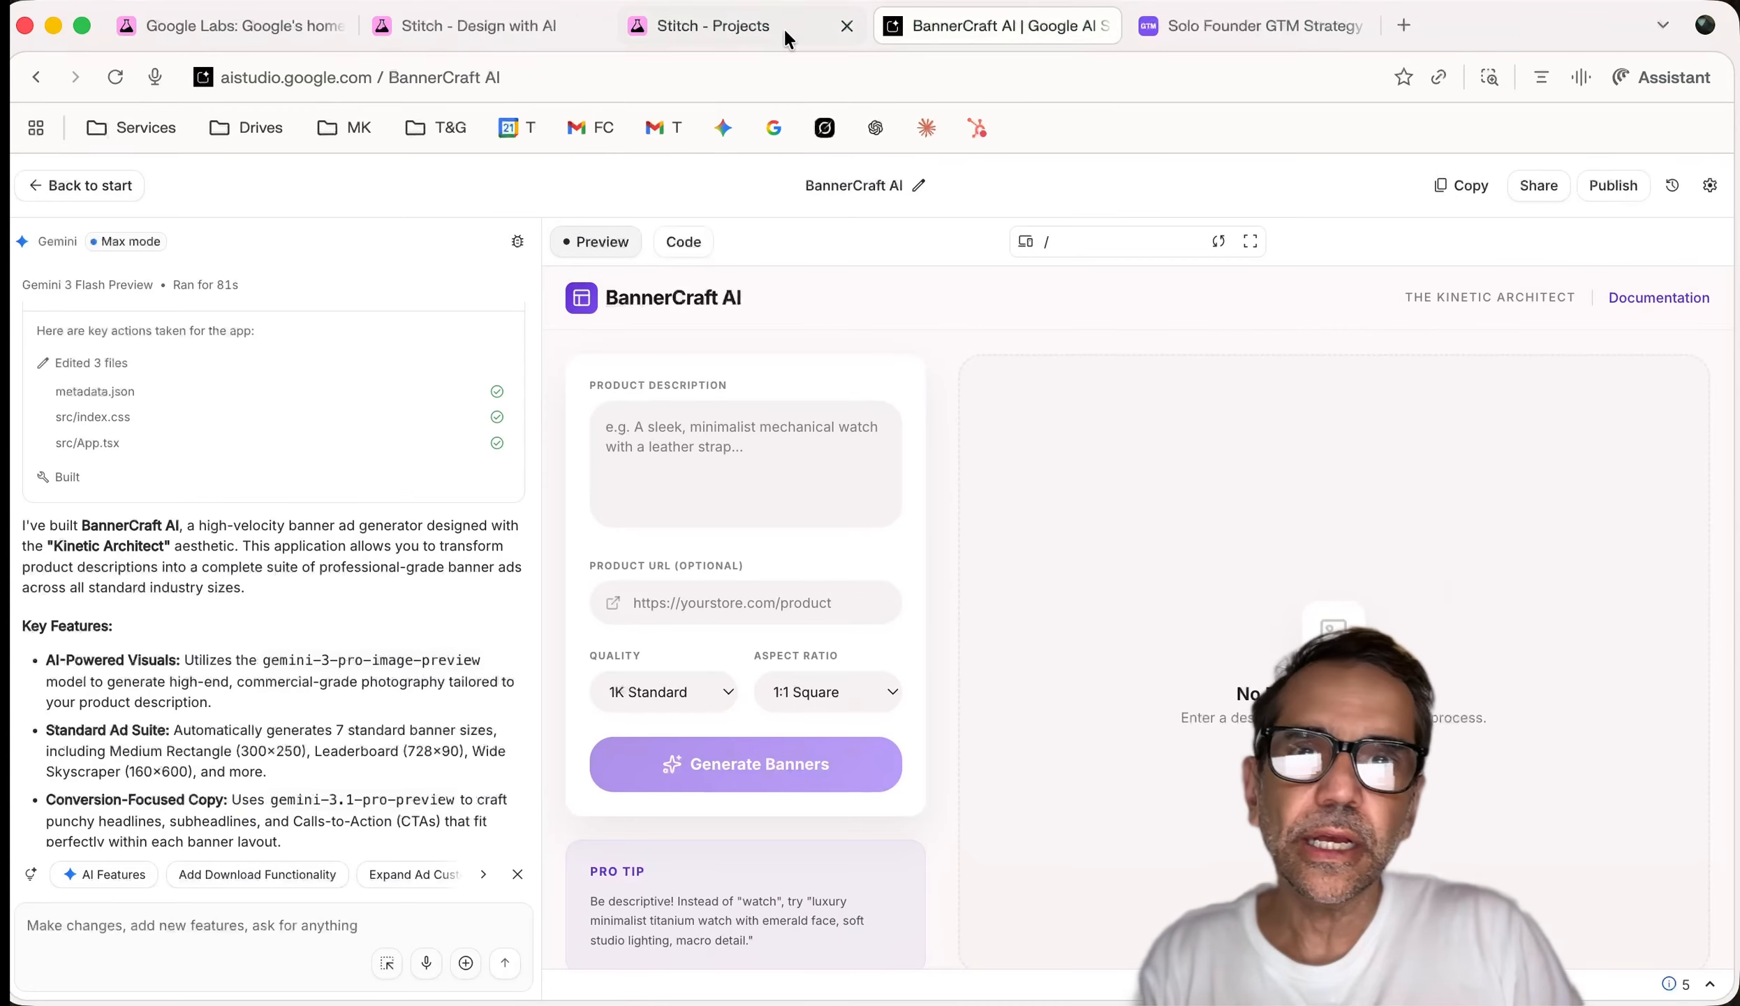
click(454, 40)
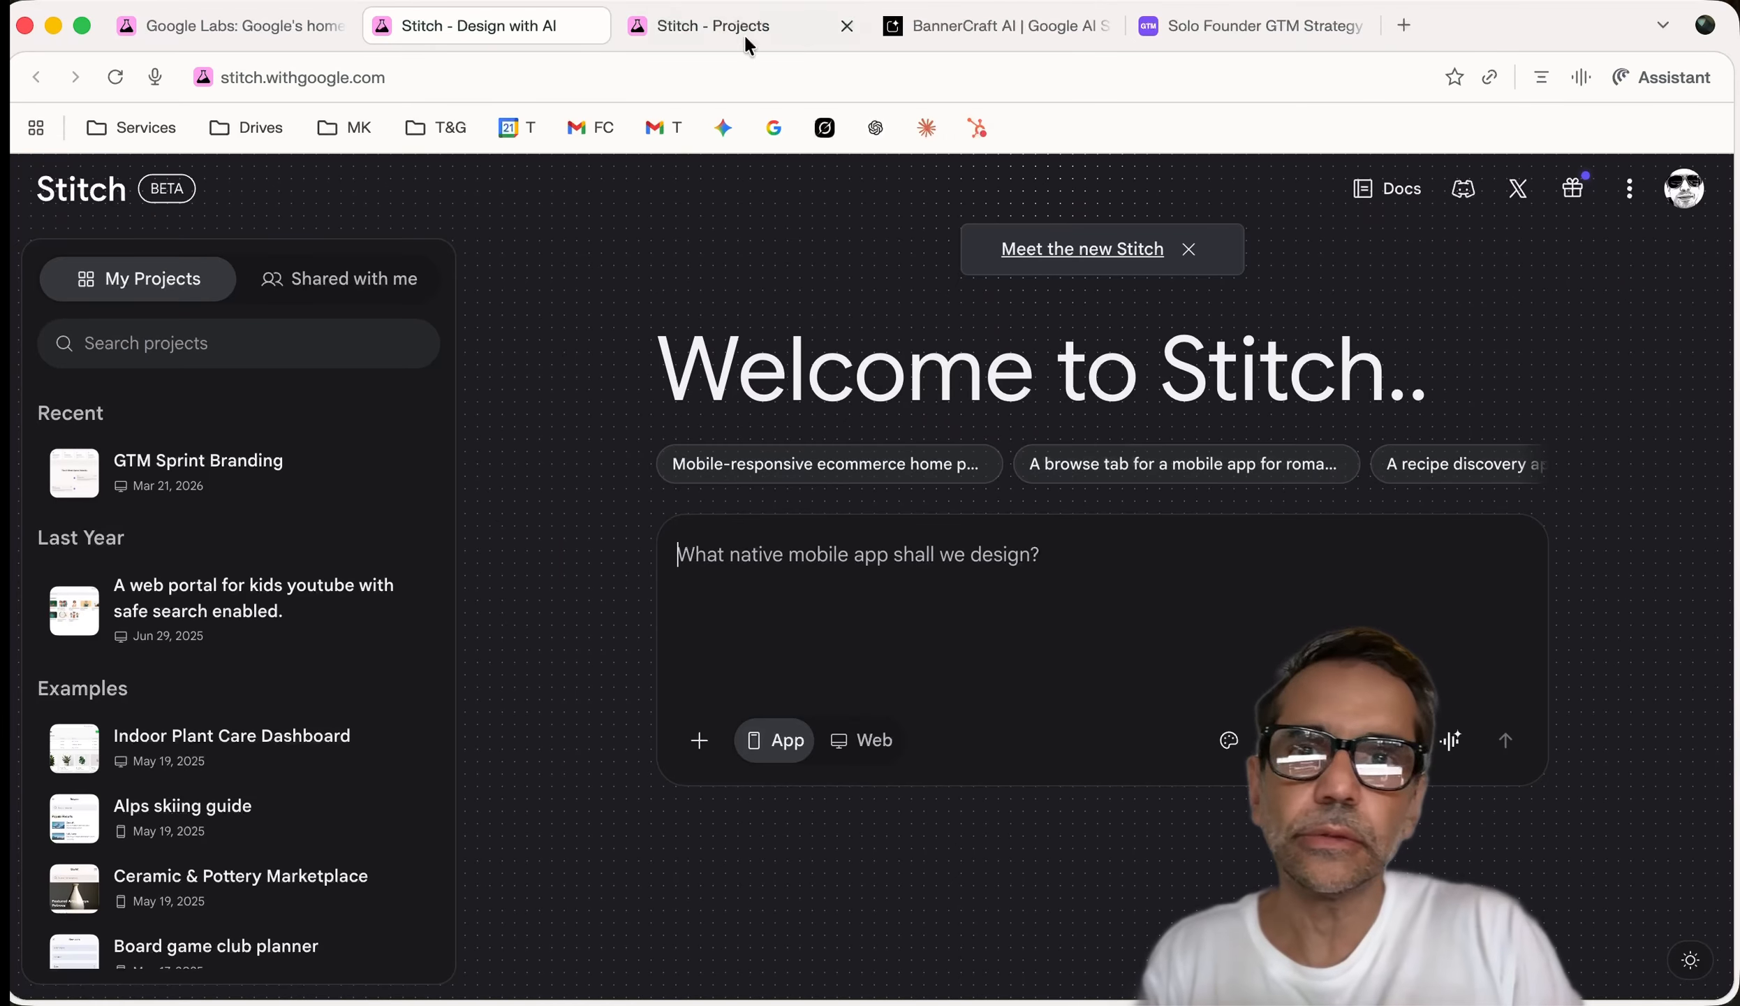
click(593, 26)
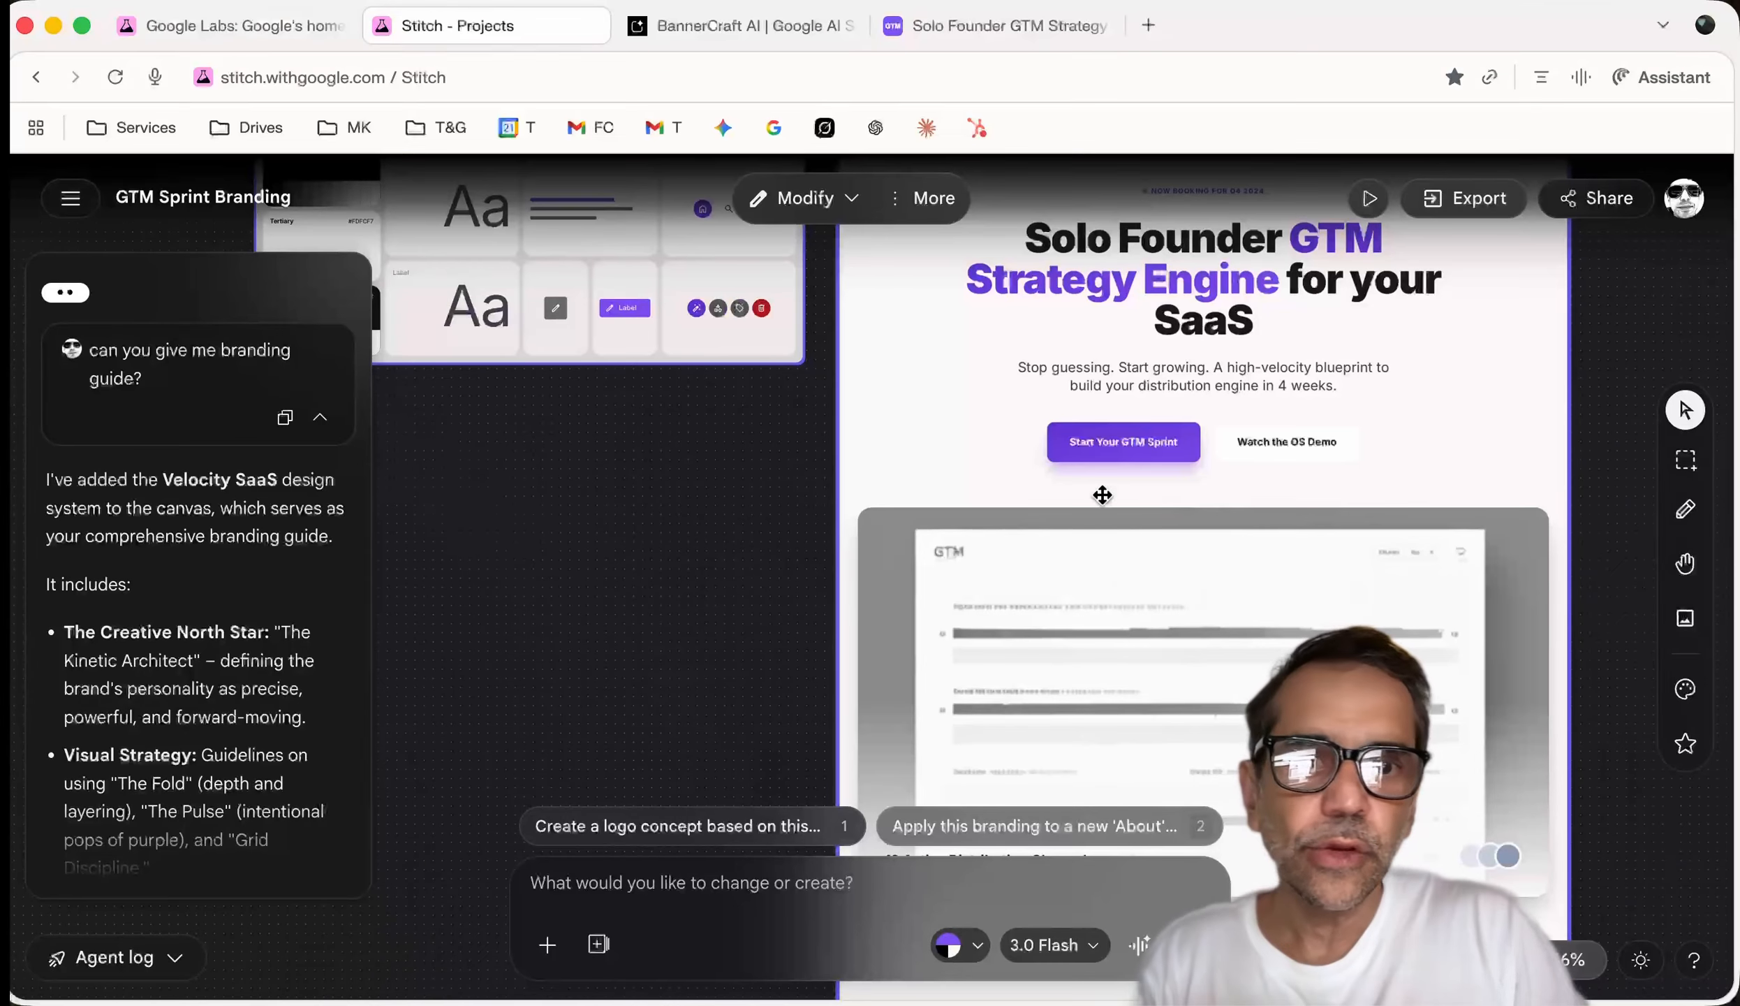
Scroll the landing page canvas down to the 4-Week Sprint Velocity section
scroll(1118, 511, up, 4)
scroll(1117, 511, down, 10)
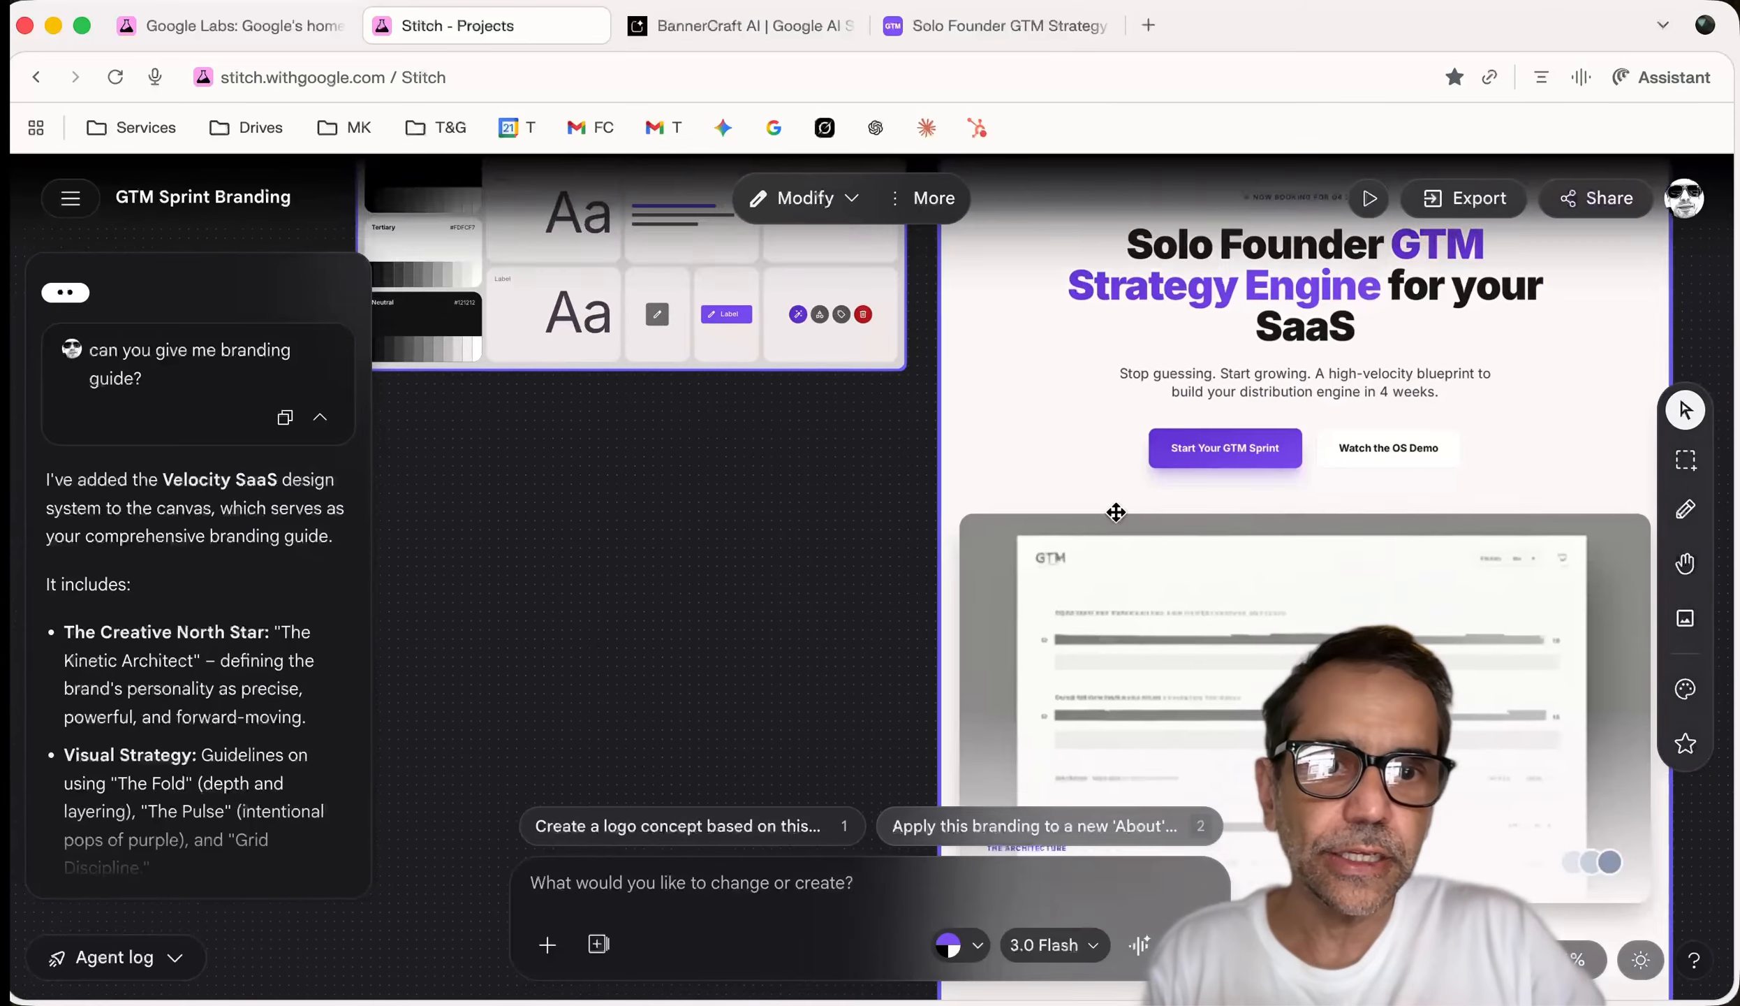
scroll(1116, 512, down, 8)
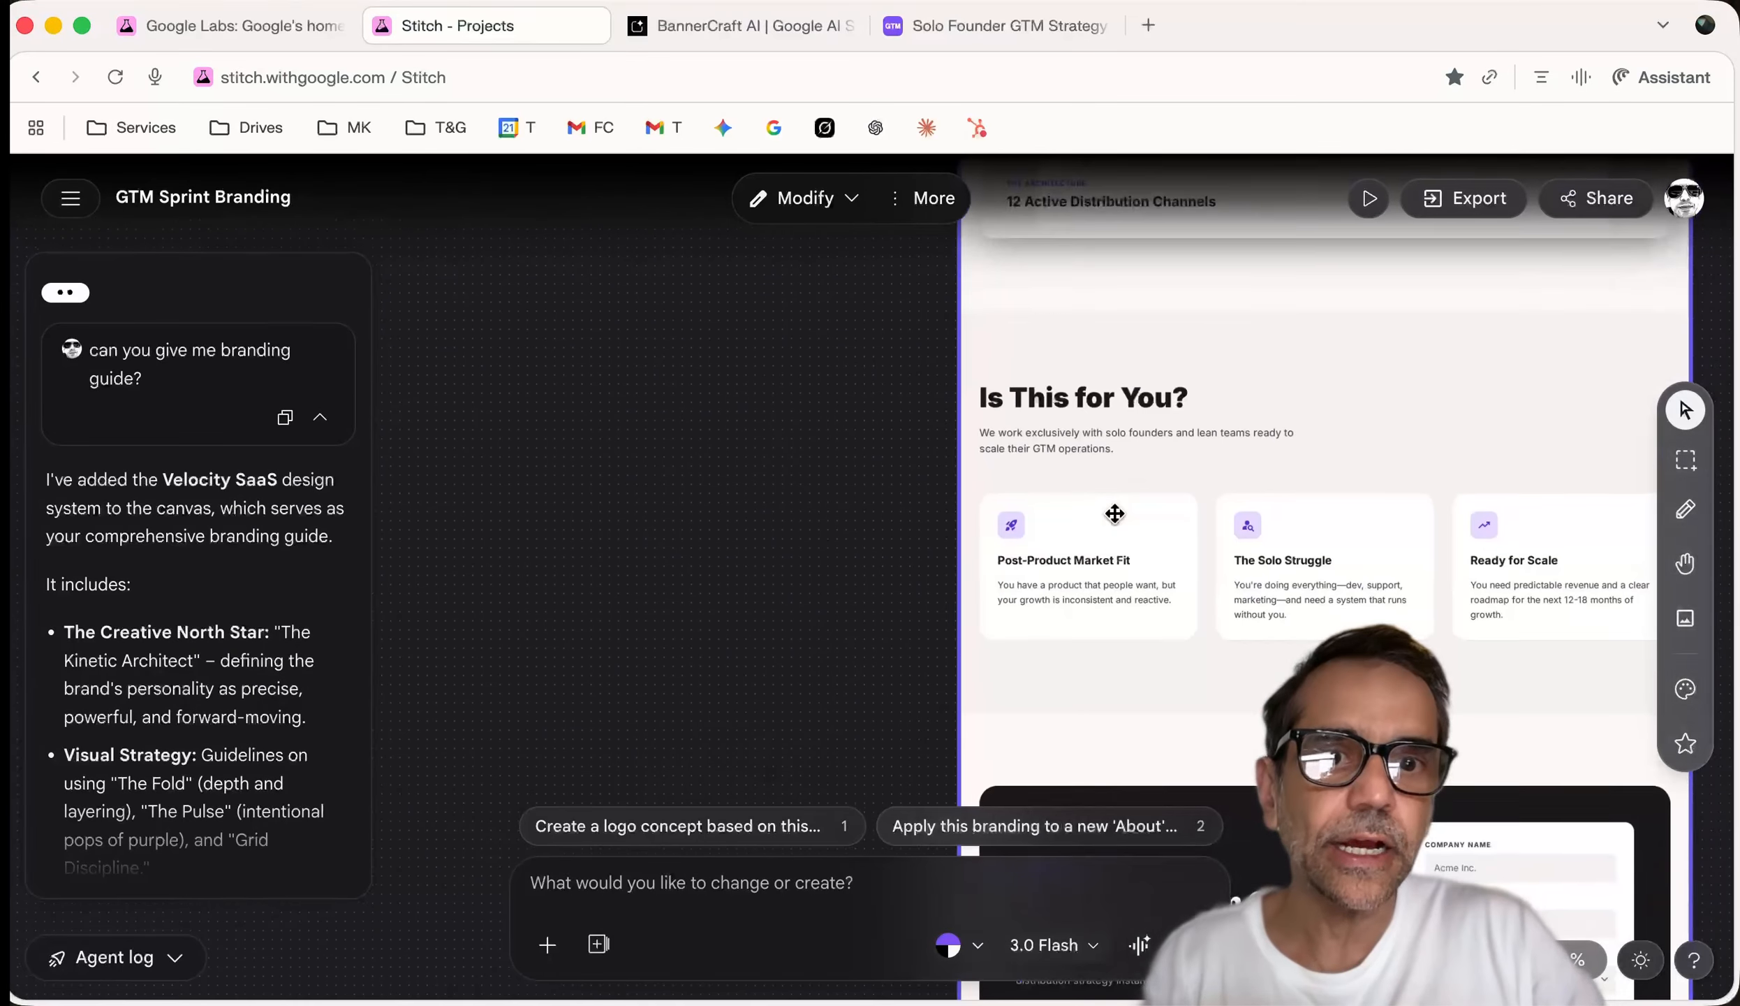
scroll(1115, 514, down, 8)
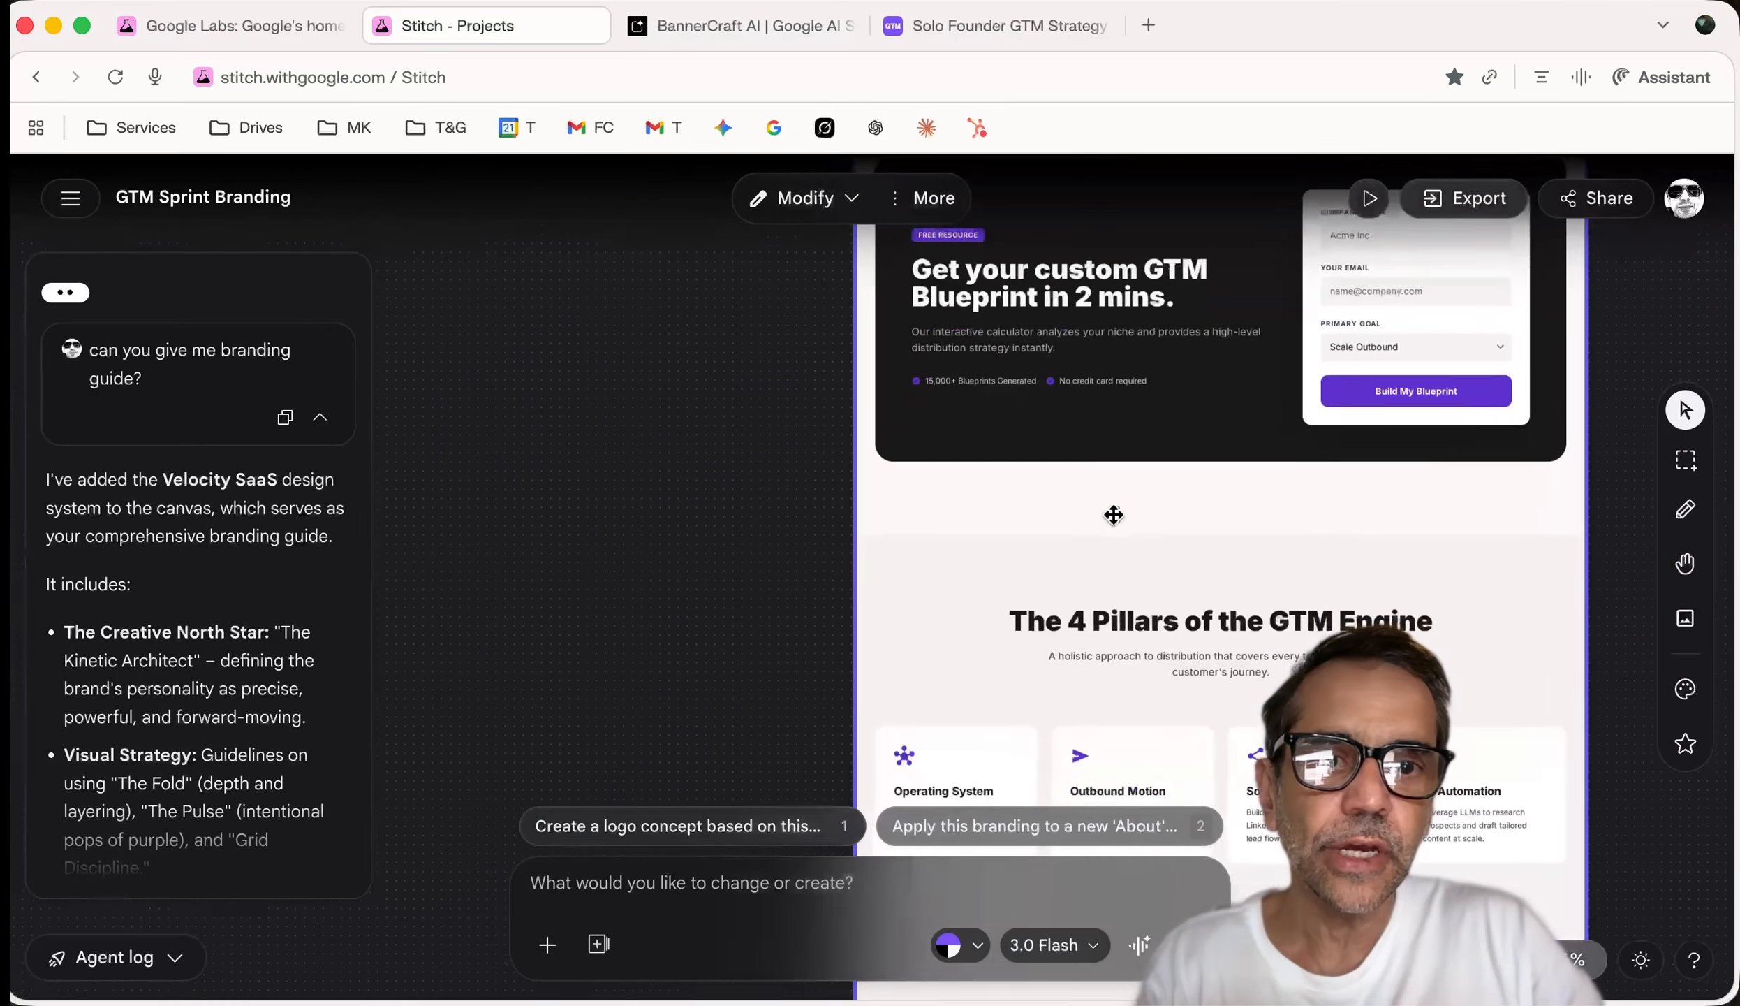
scroll(1131, 481, down, 5)
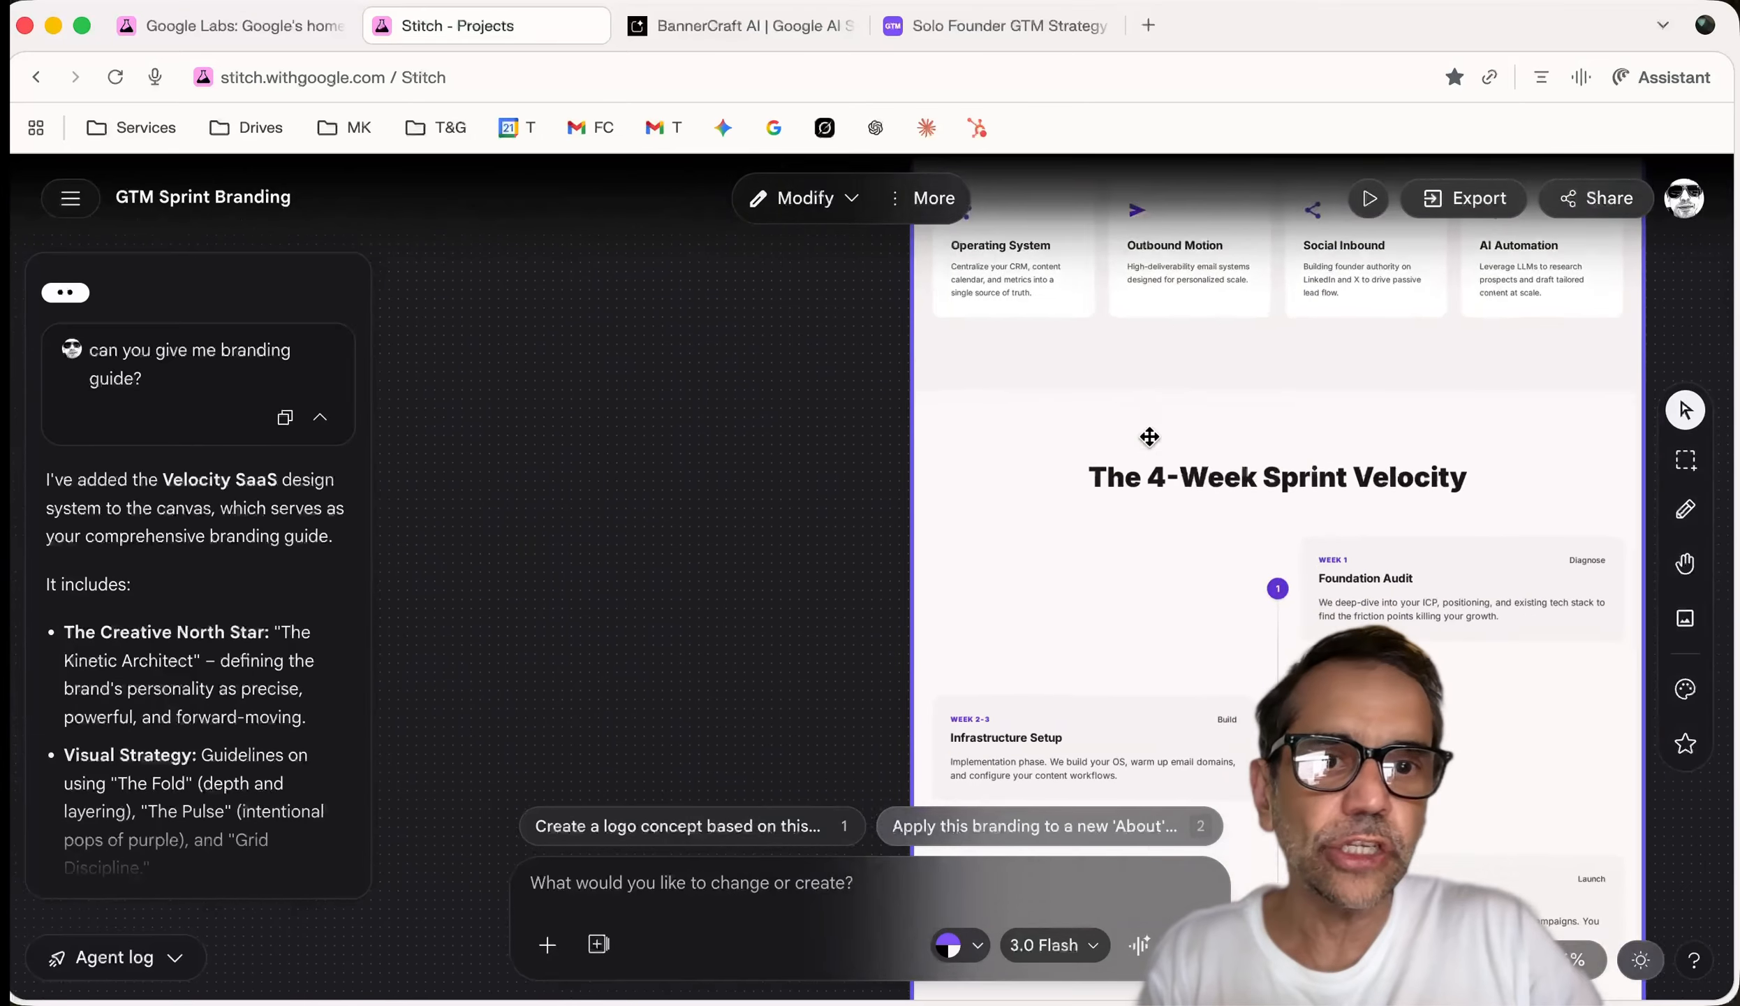
scroll(1149, 436, right, 2)
scroll(1150, 436, down, 3)
scroll(1150, 436, left, 1)
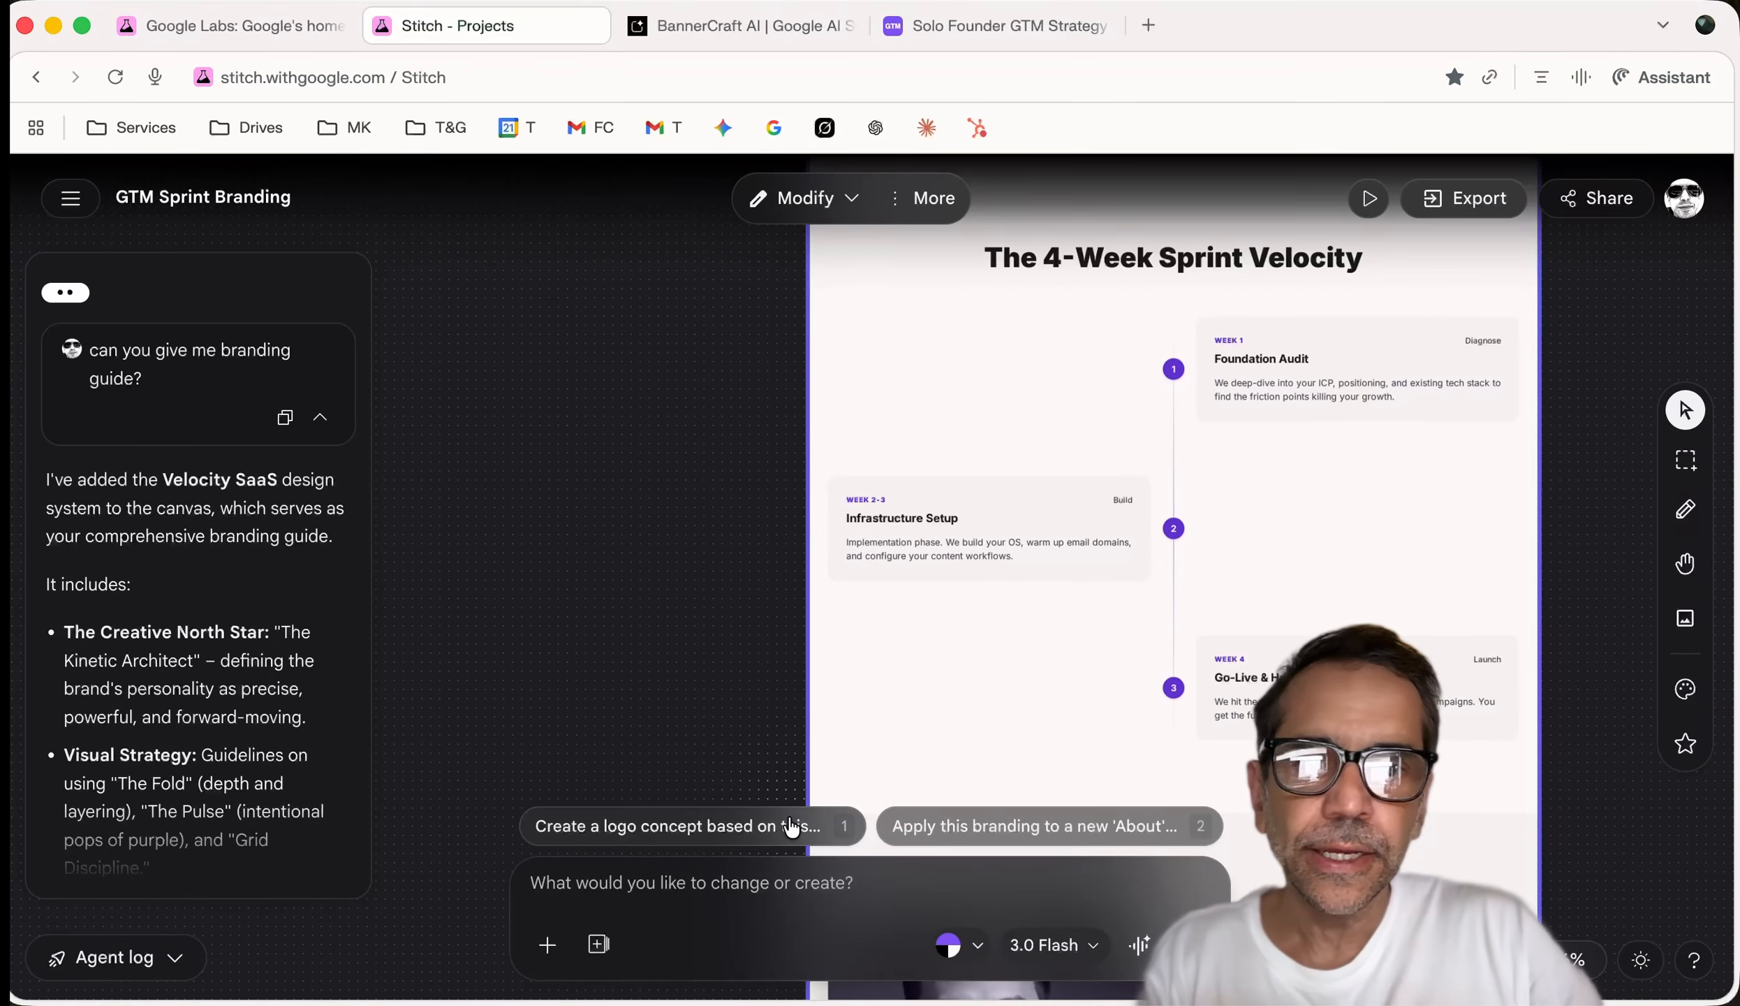
Ask the design agent to turn the 4-Week Sprint Velocity section into an infographic
click(691, 894)
text(Can you change the "The 4-Week sprint v)
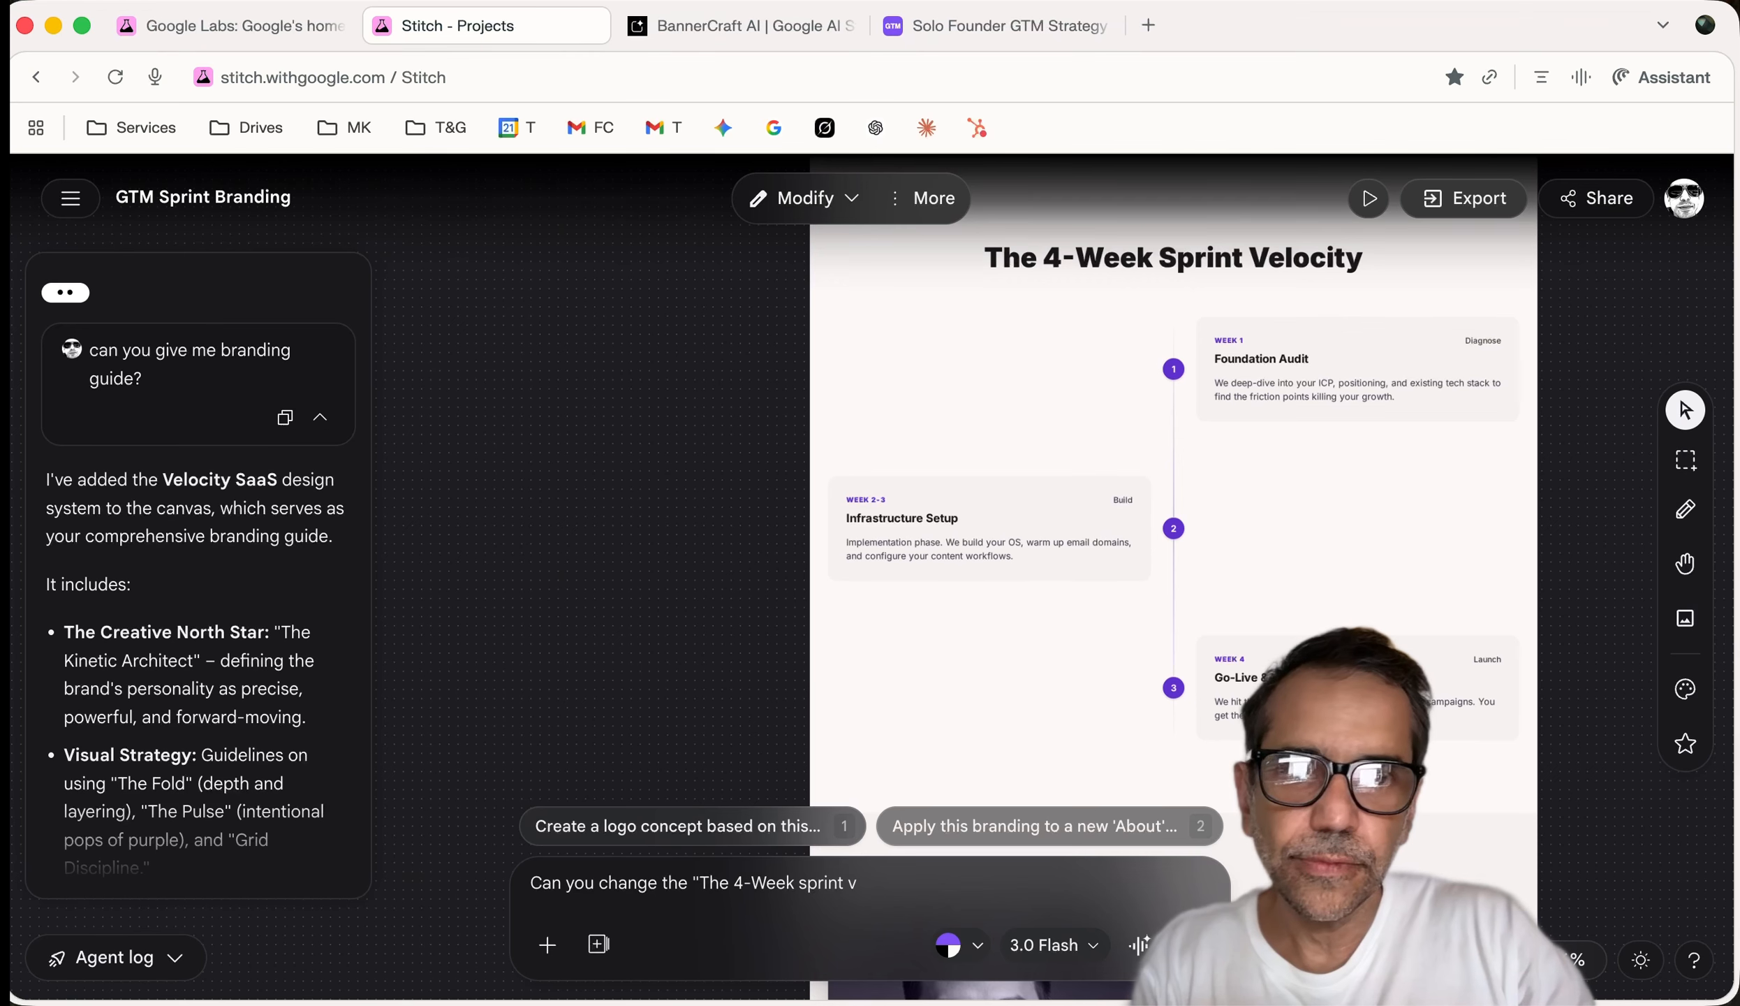
text(ty" section into an inforgraphic)
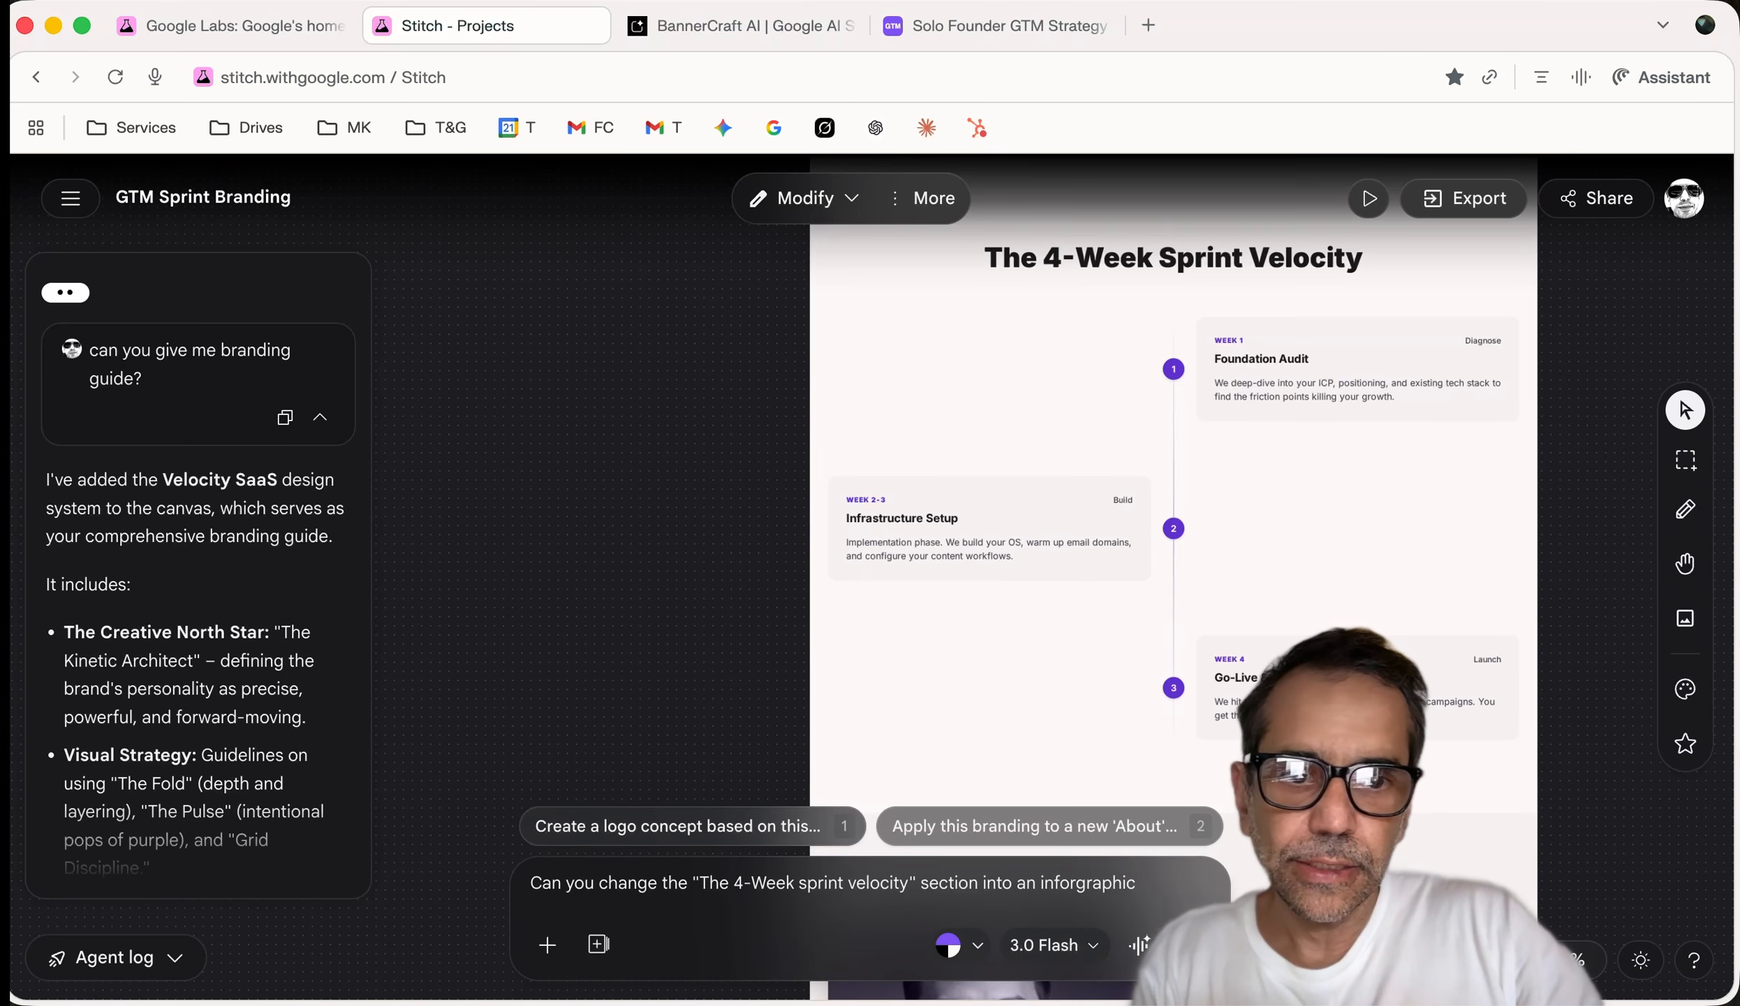
key(Return)
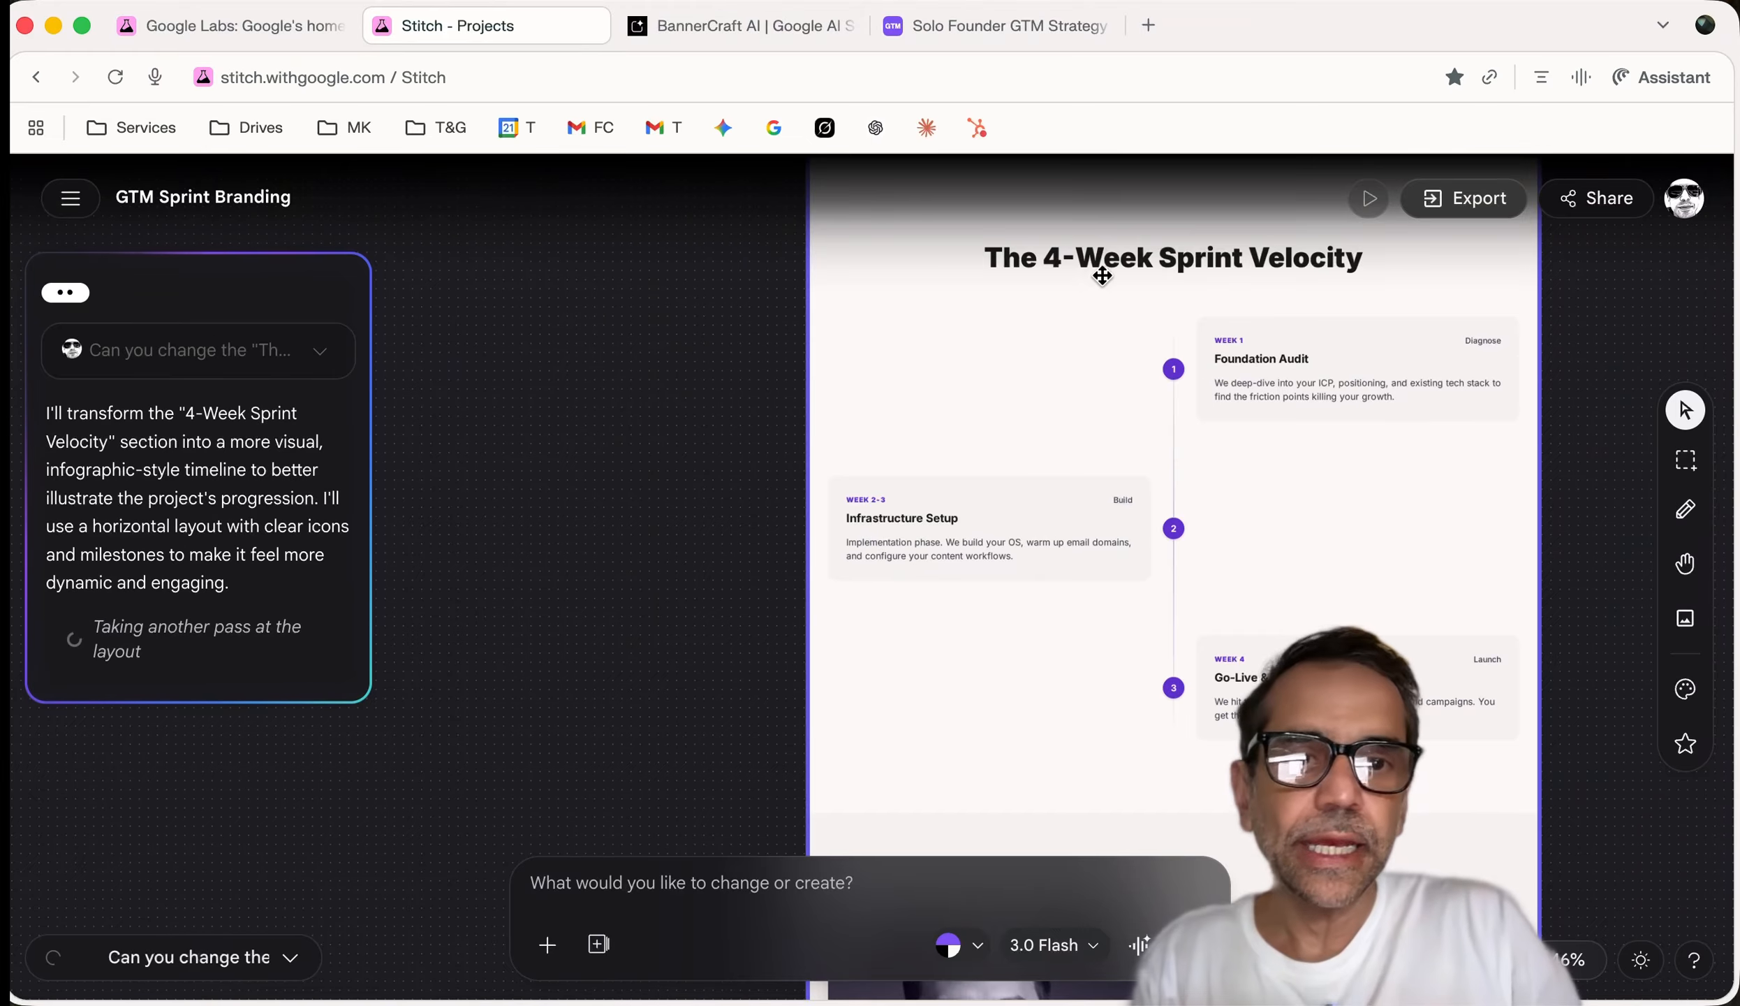
Scroll around the canvas while the agent regenerates the Sprint Velocity layout
scroll(1117, 494, up, 5)
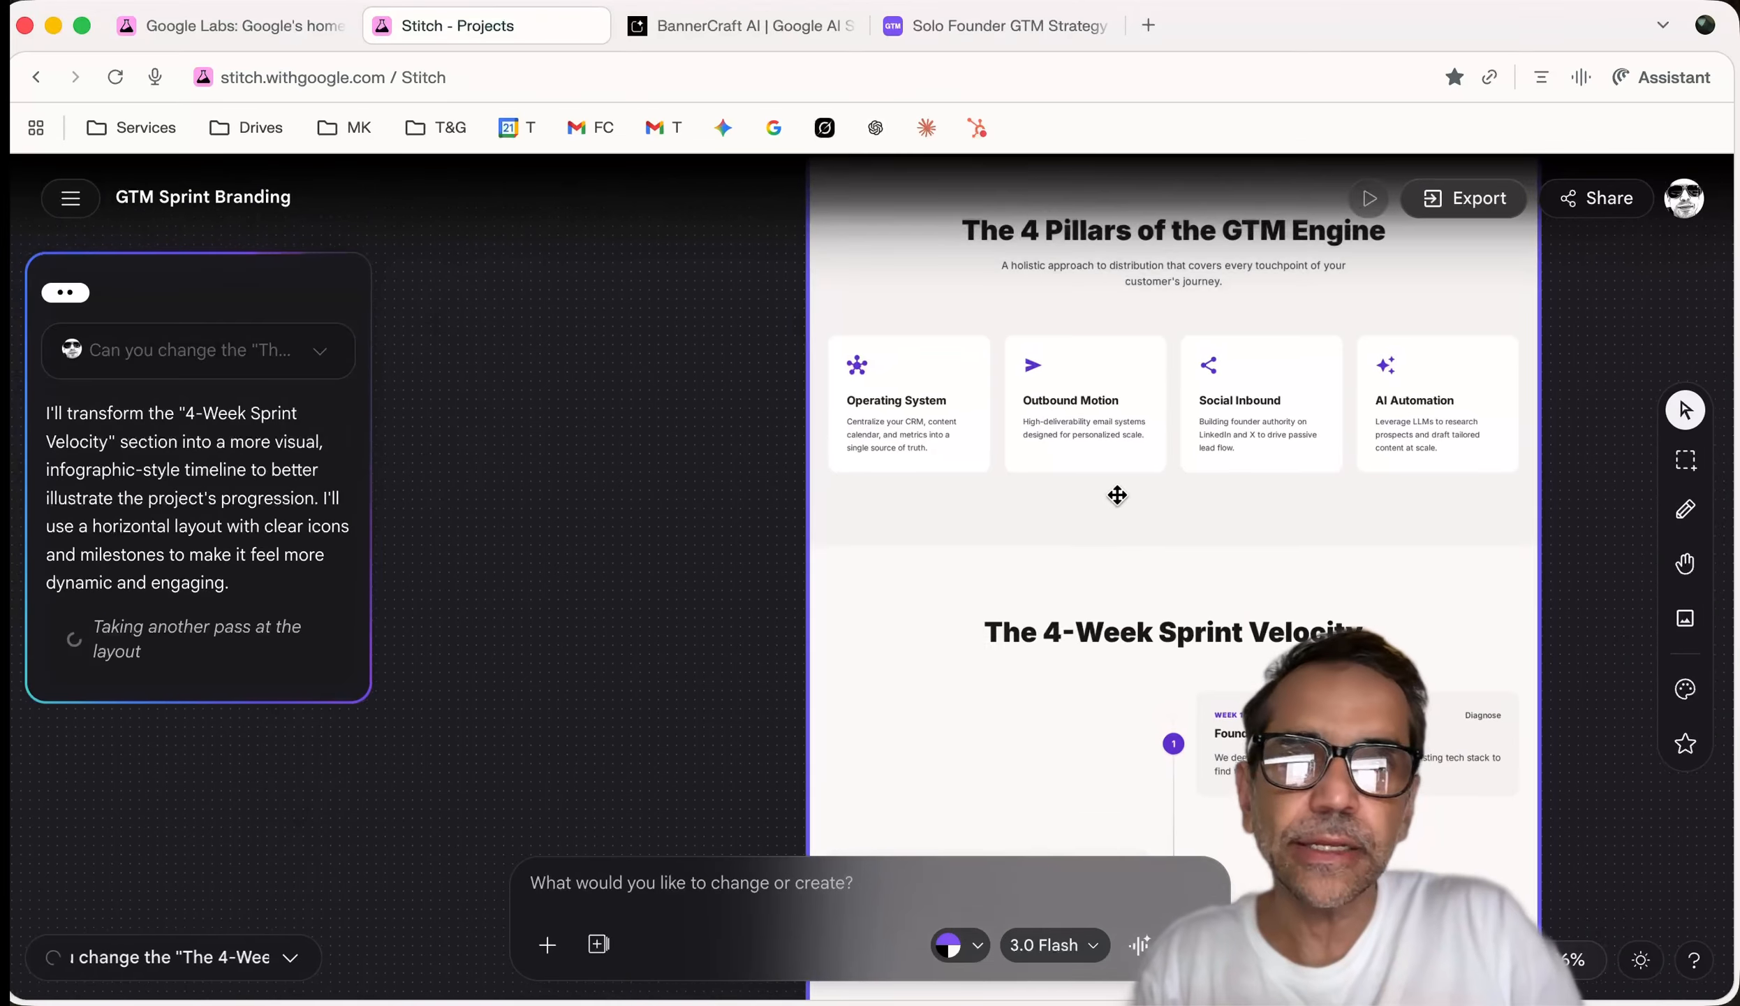
scroll(1117, 495, up, 15)
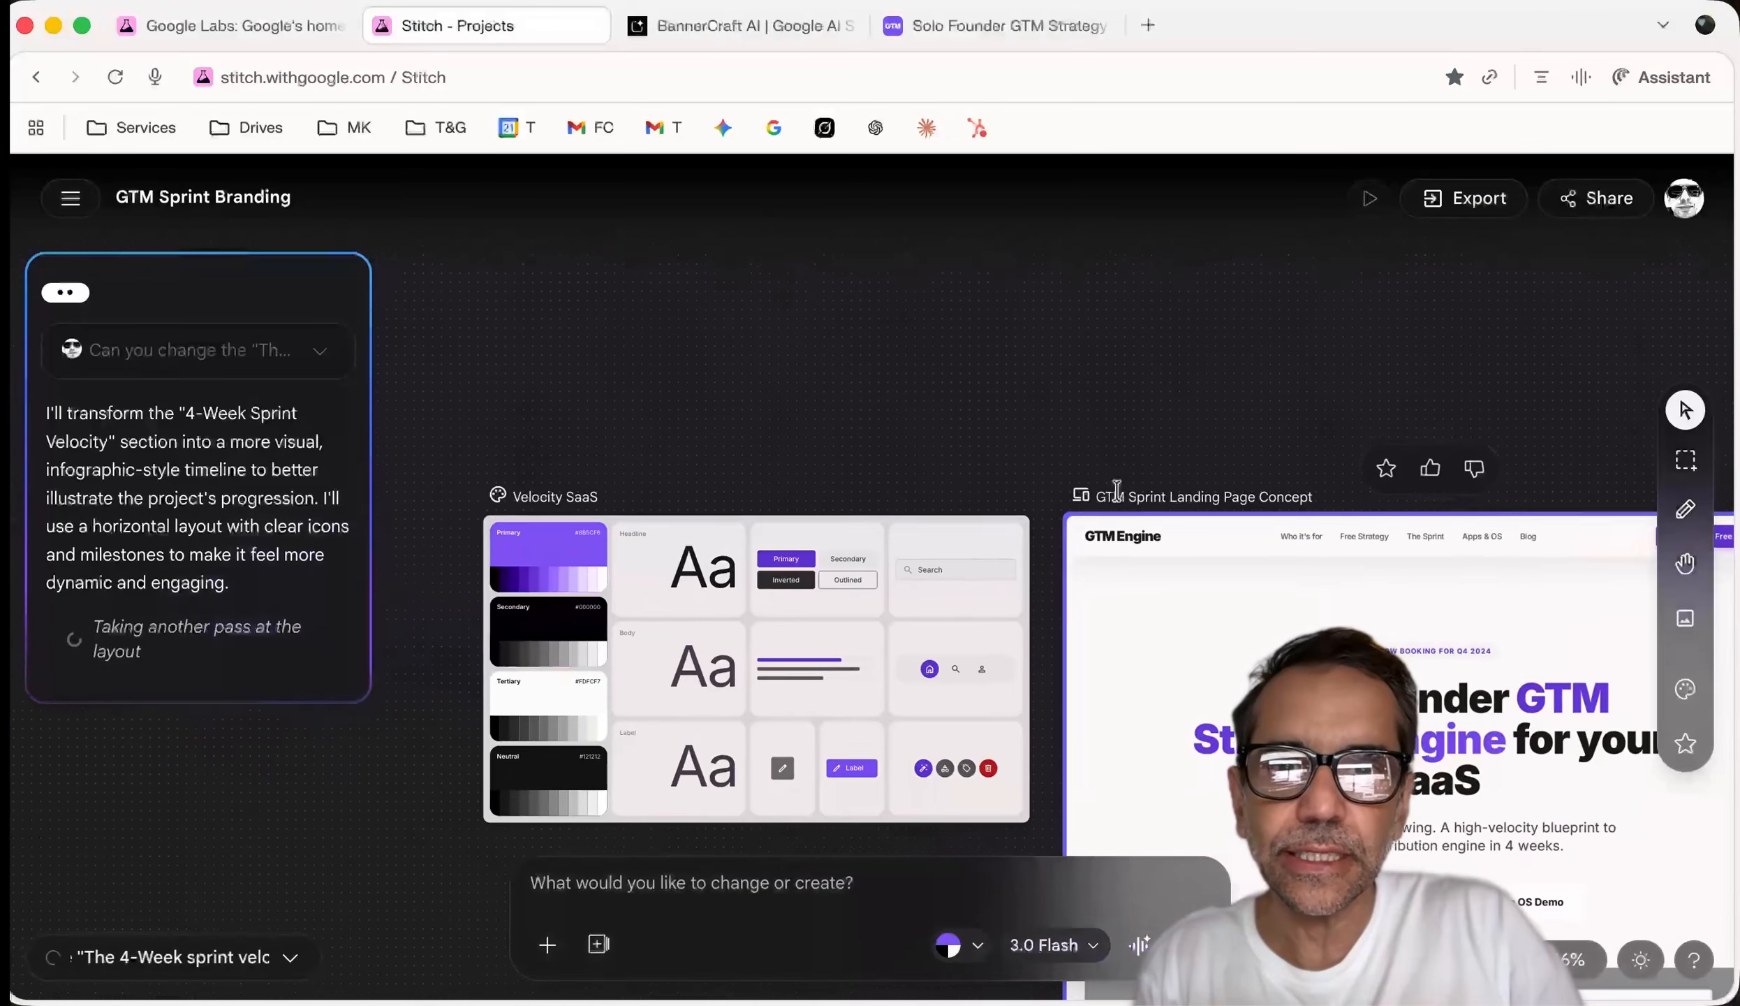
scroll(852, 590, up, 3)
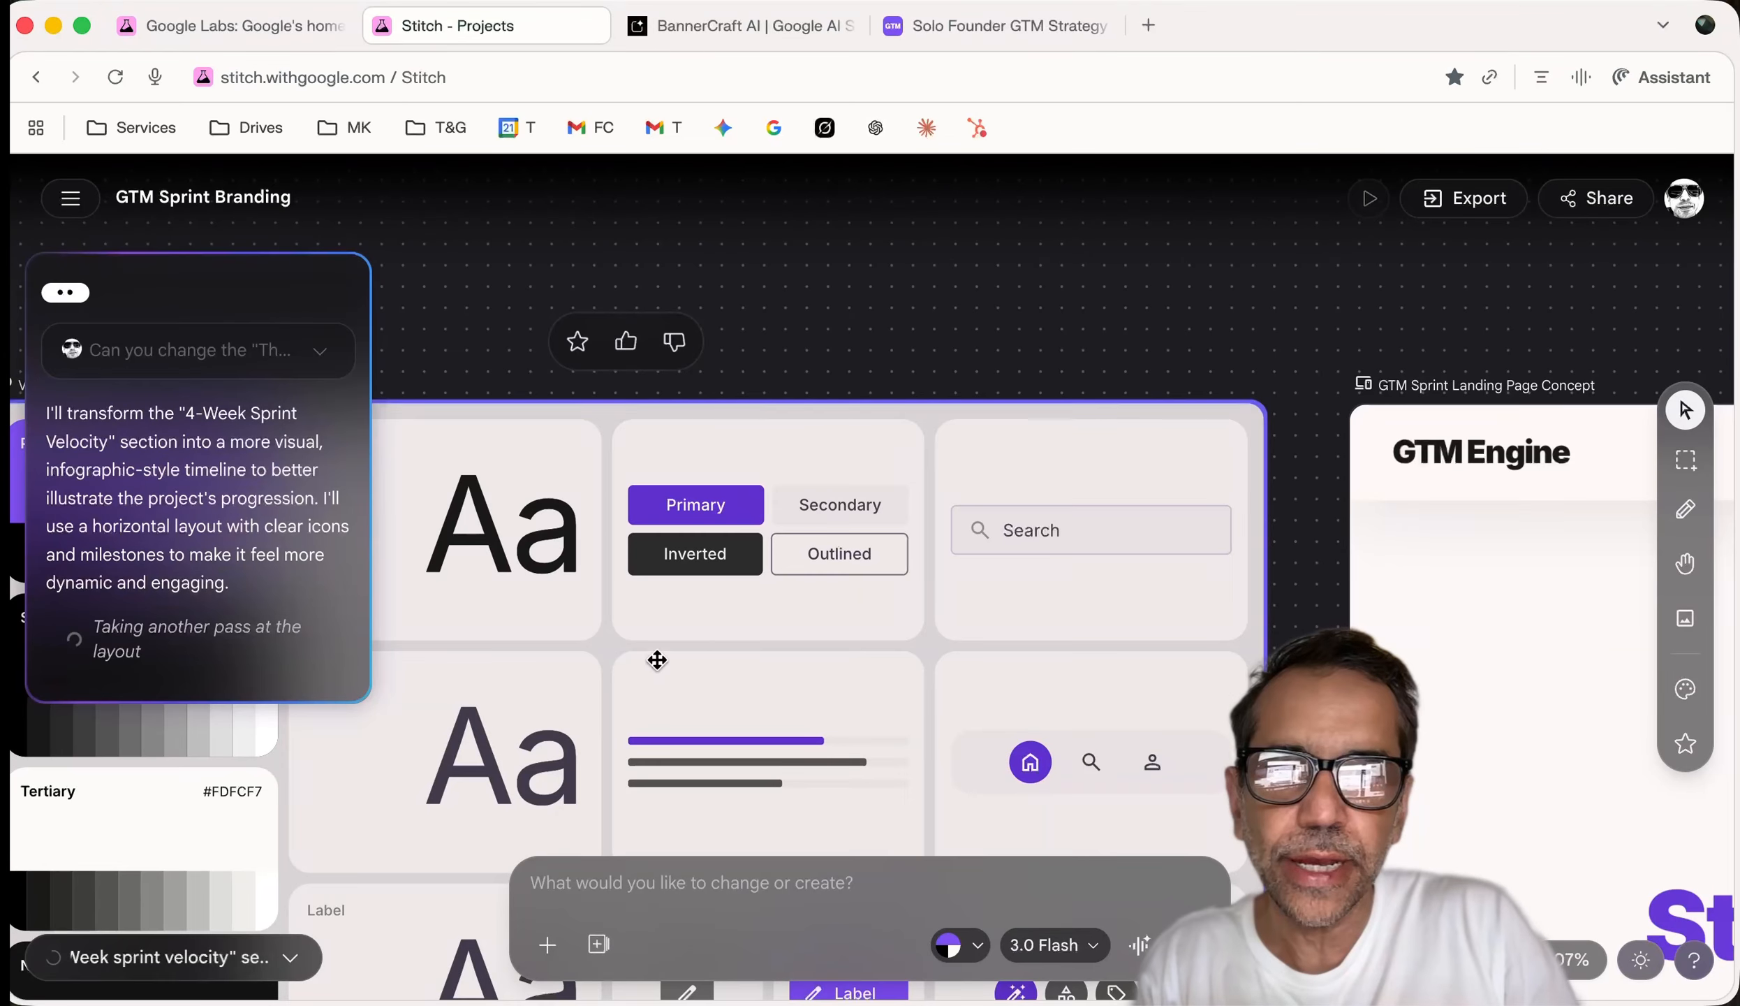
scroll(810, 620, down, 5)
scroll(1013, 635, down, 10)
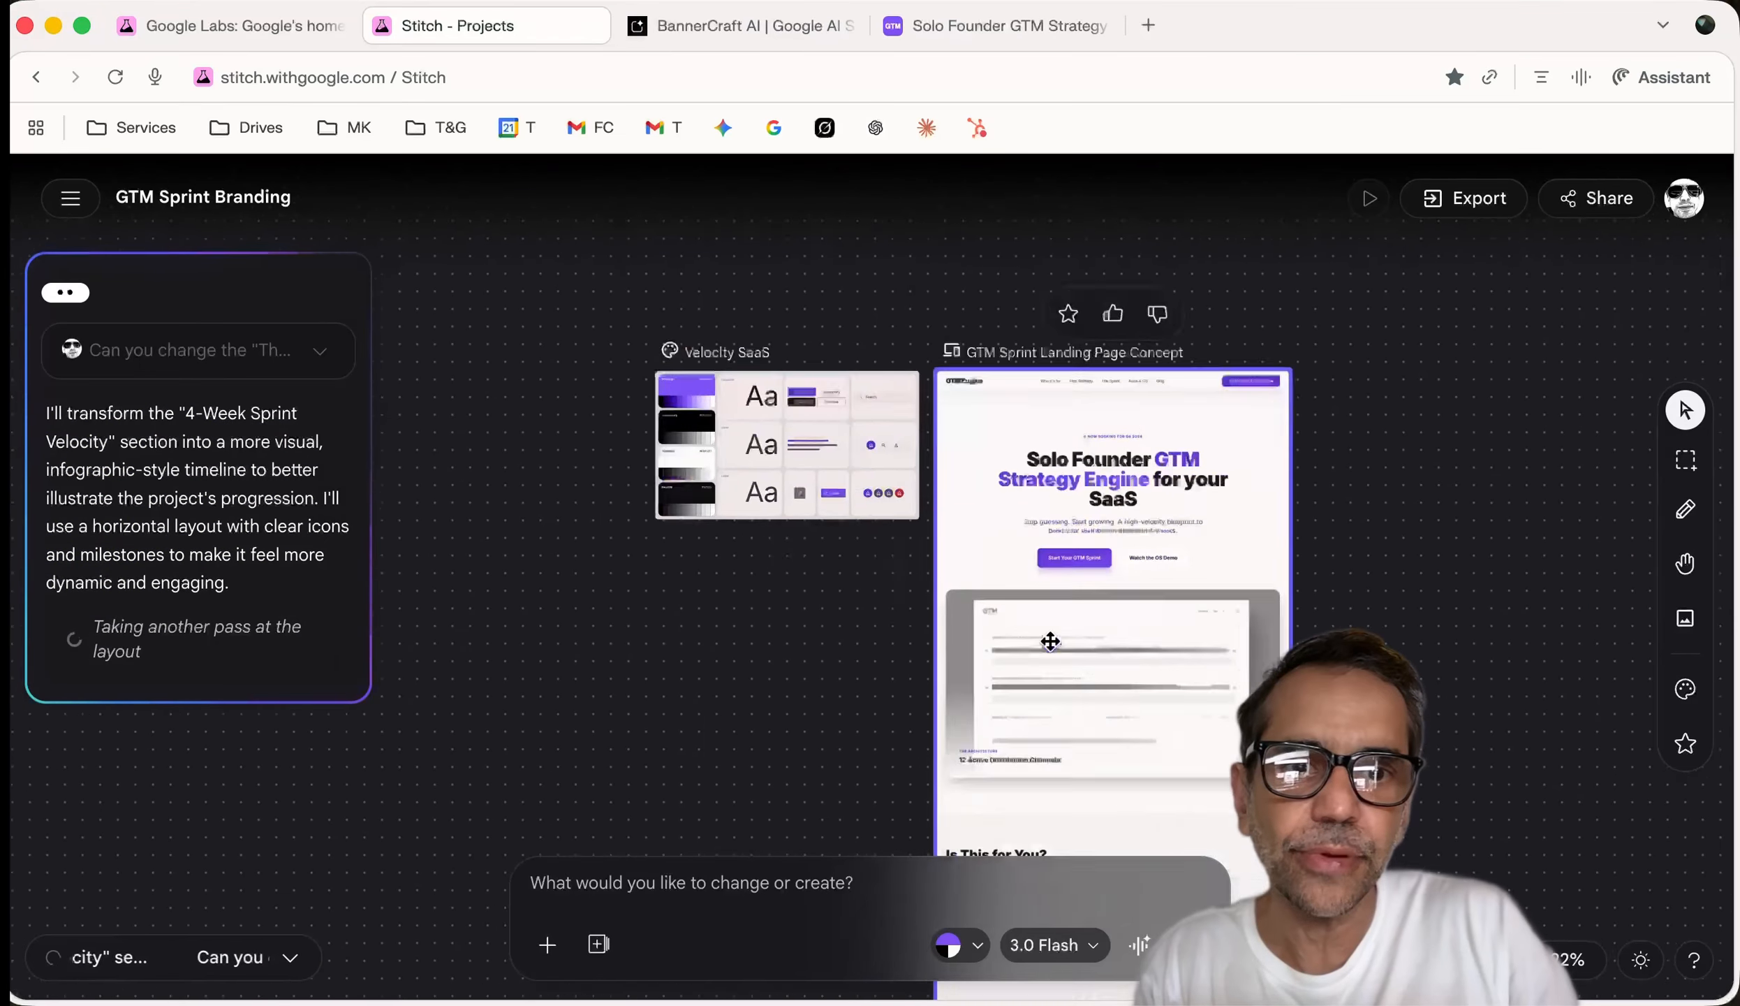
scroll(1050, 641, down, 5)
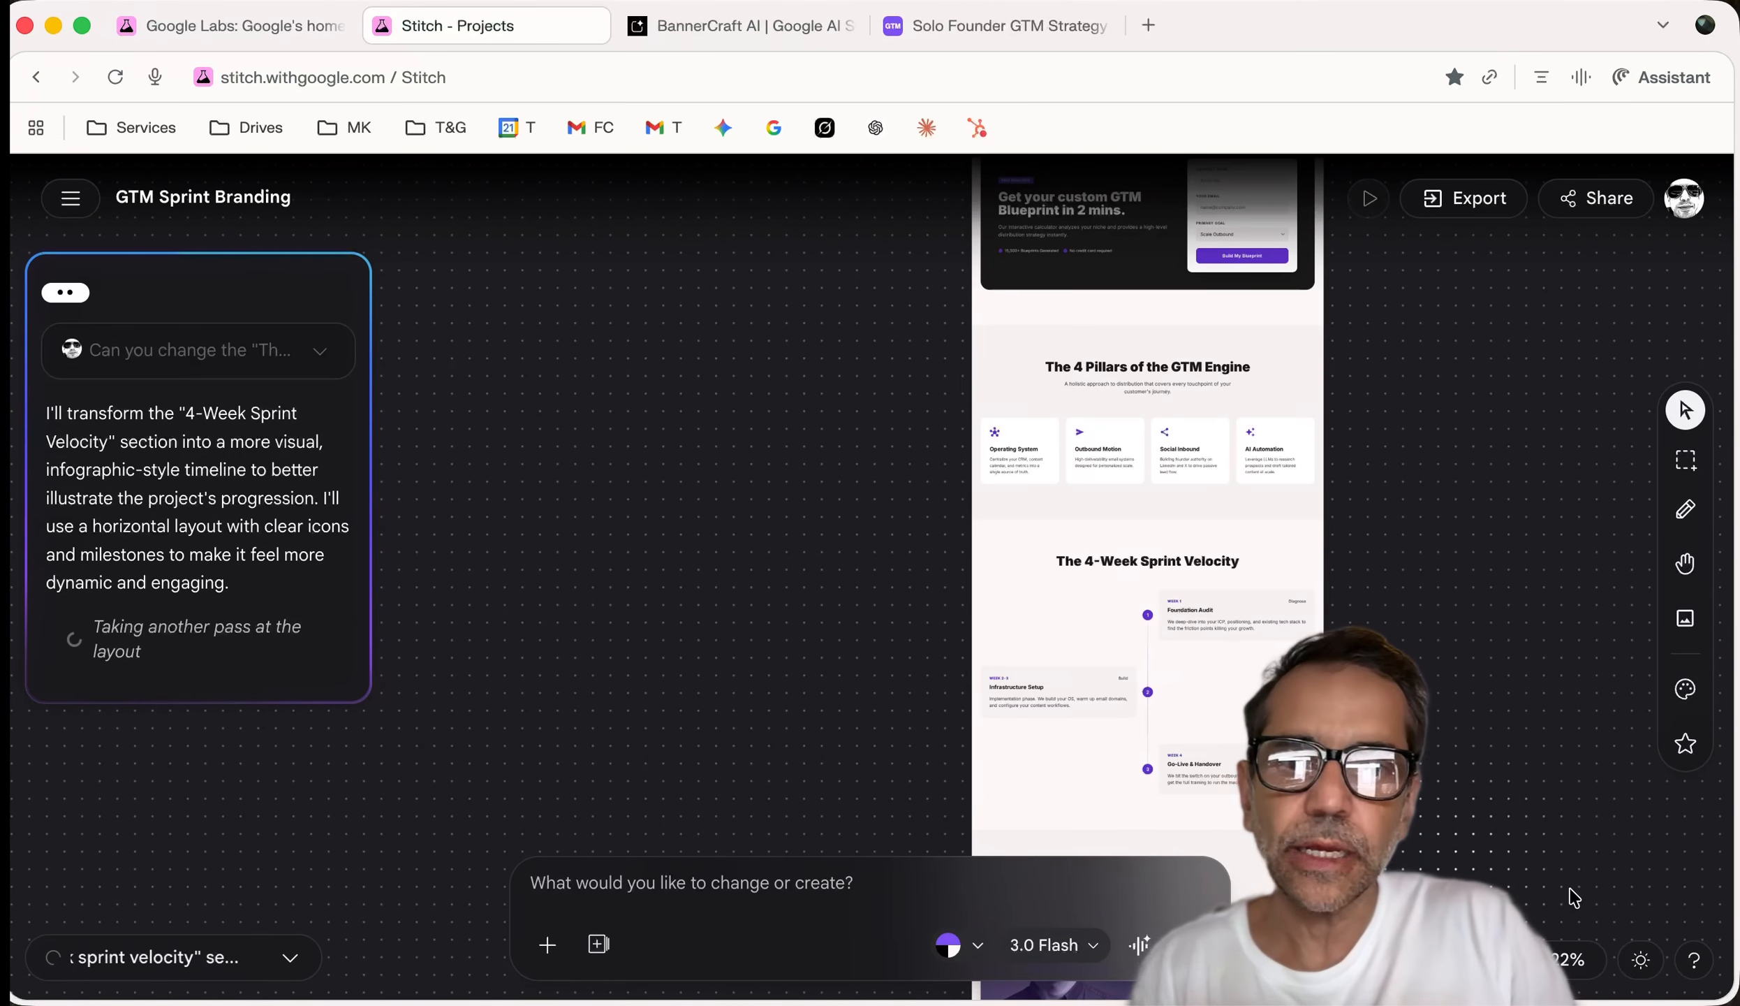
scroll(1305, 698, up, 5)
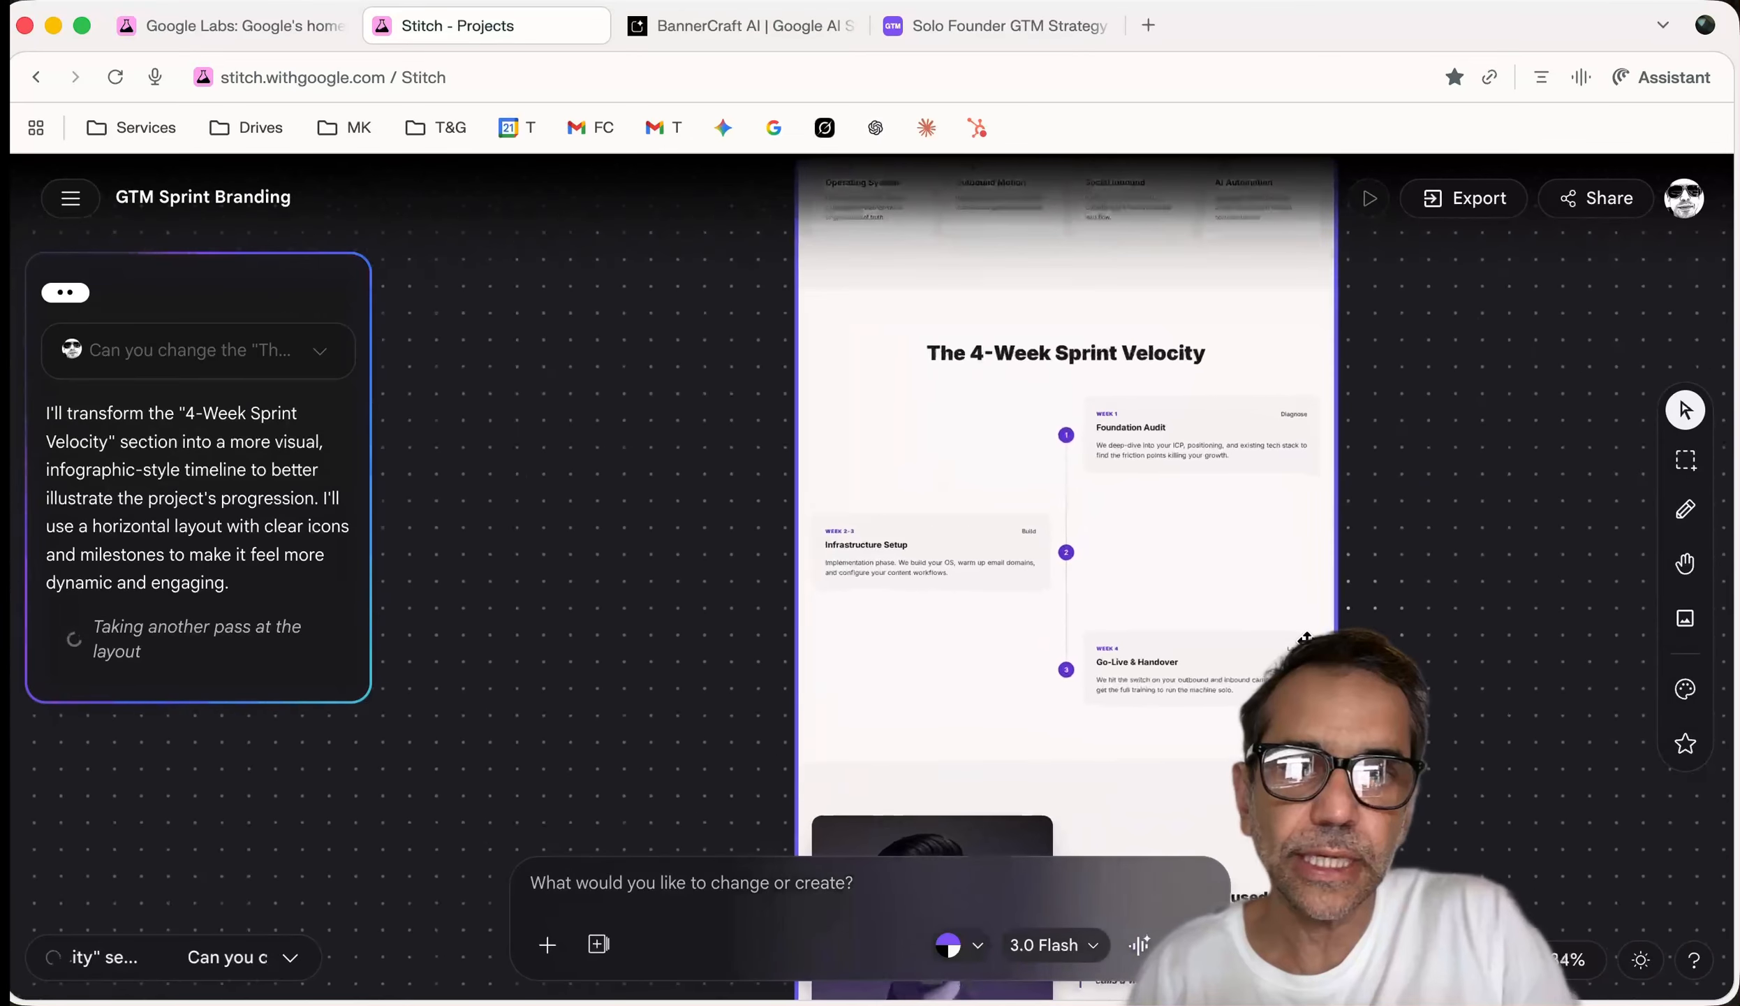
scroll(1304, 637, down, 5)
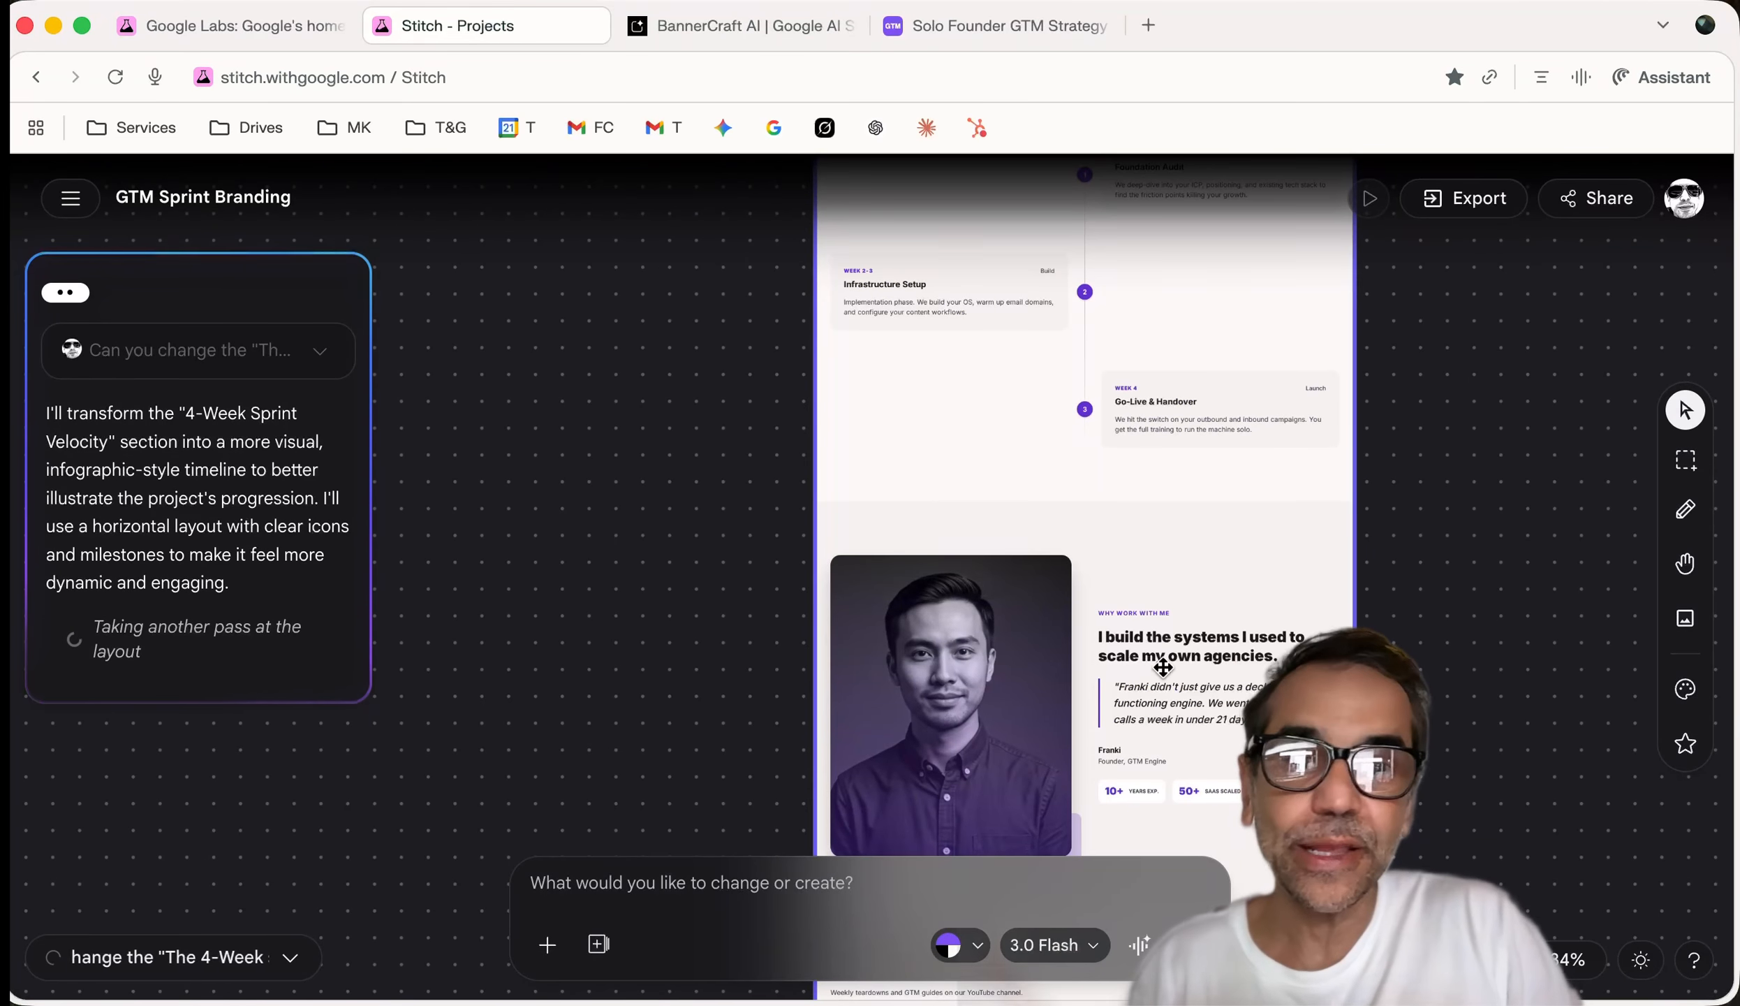
scroll(1166, 698, down, 7)
scroll(1163, 666, down, 5)
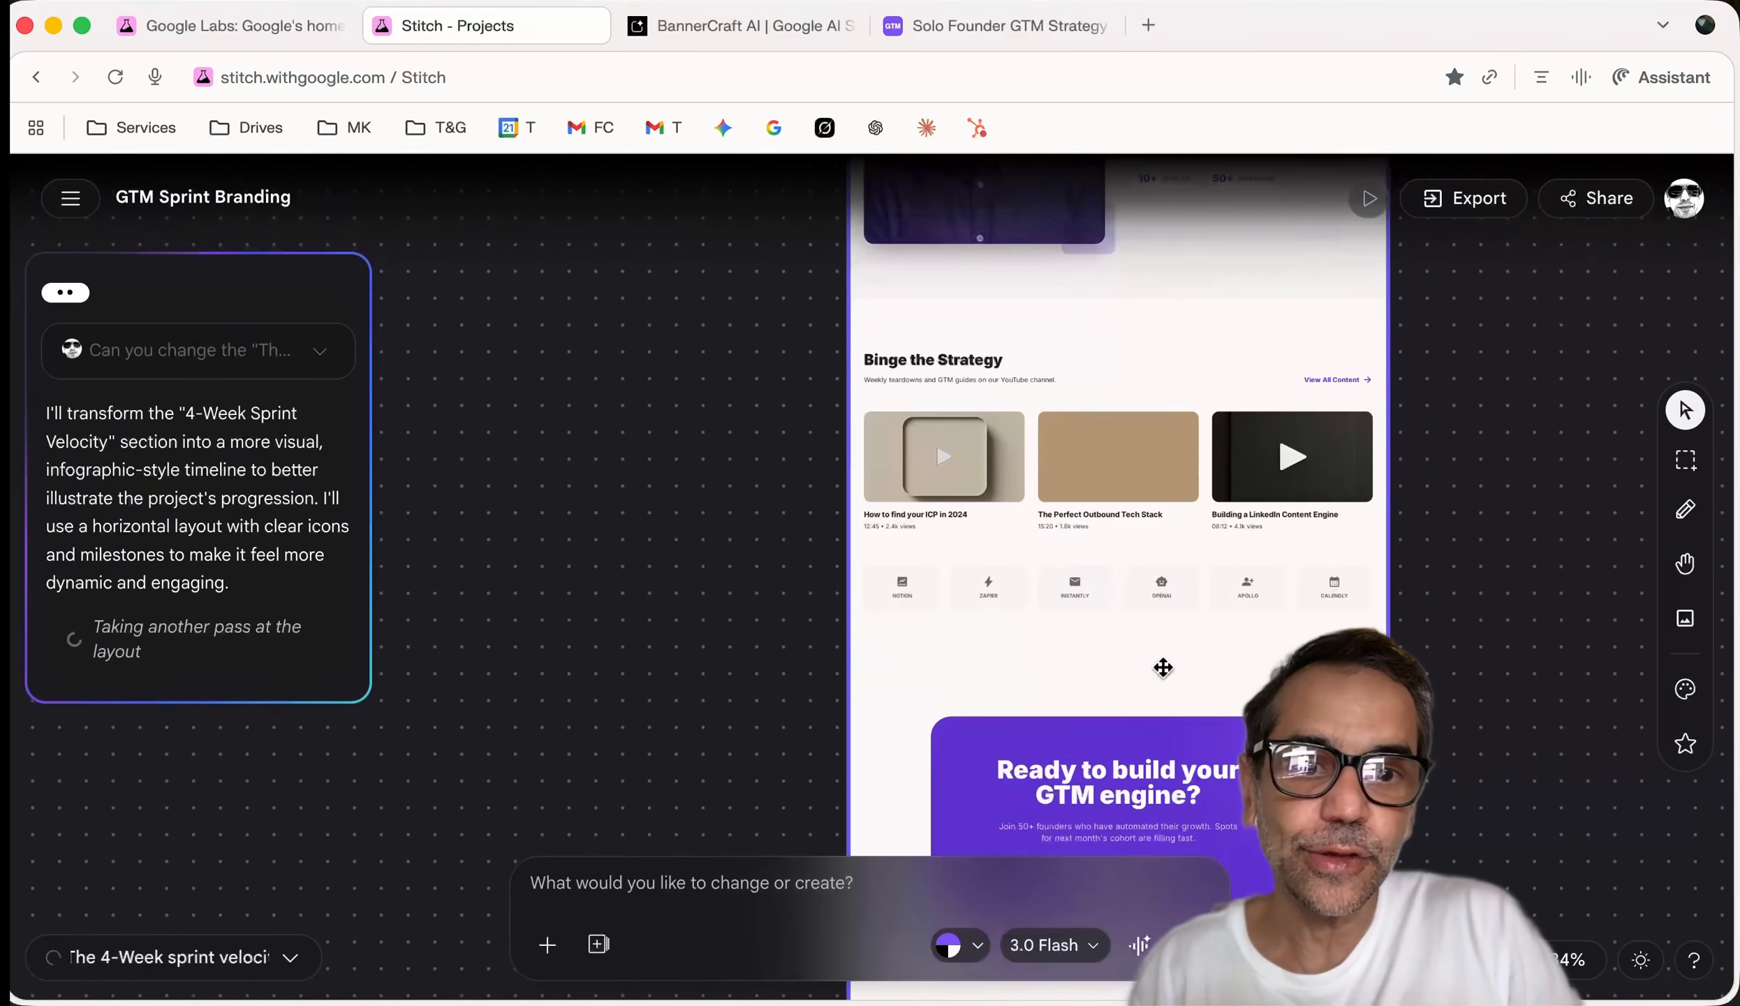
Check the live gtmsprint.run site again, then return to the GTM Sprint Branding canvas
click(974, 30)
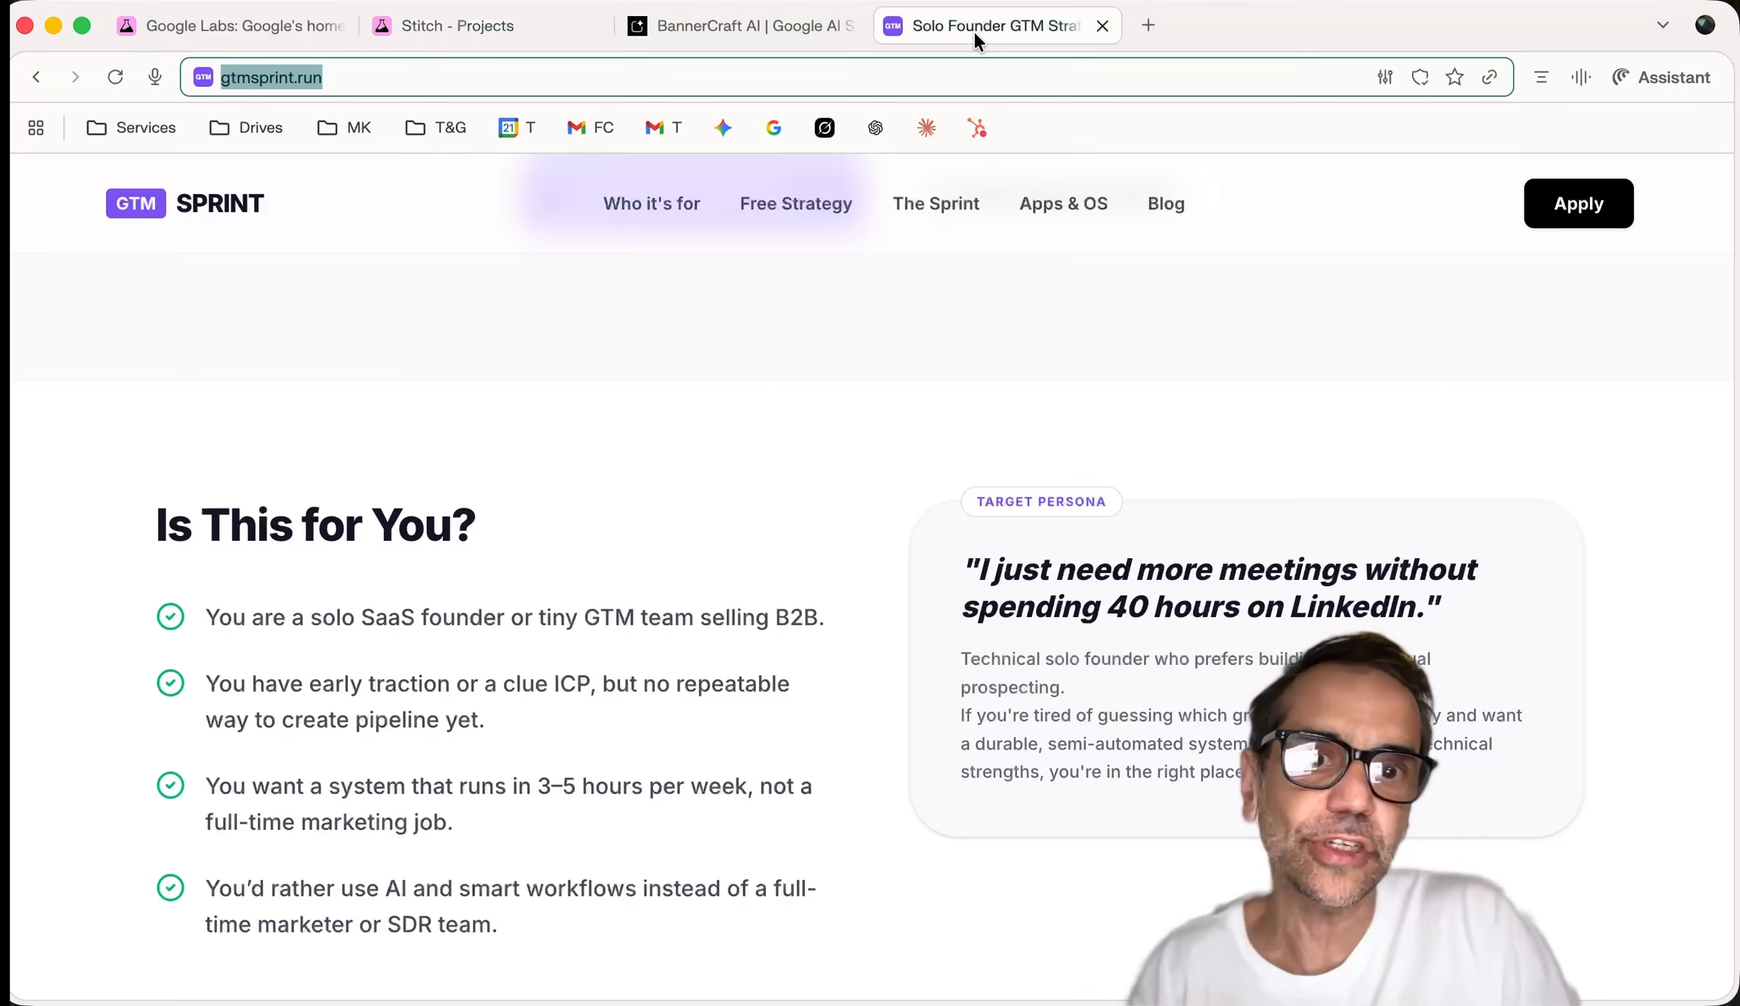
scroll(1051, 471, down, 10)
scroll(1050, 471, down, 15)
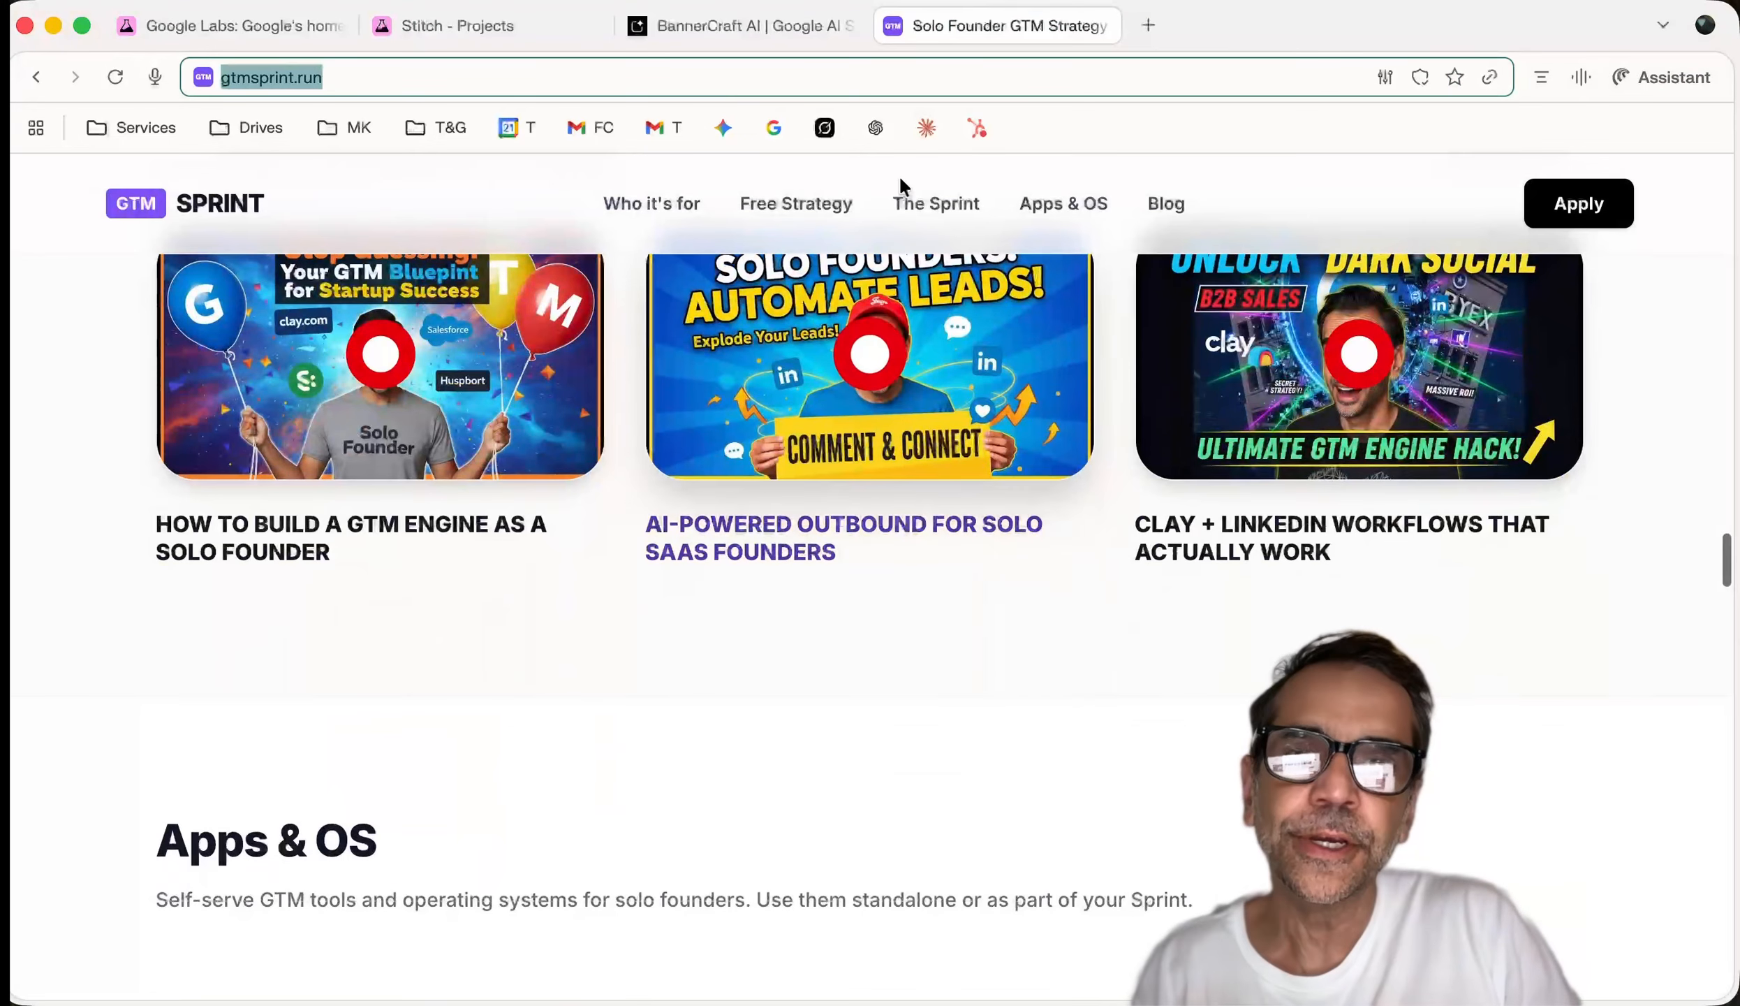
click(736, 33)
click(489, 32)
scroll(1211, 617, down, 4)
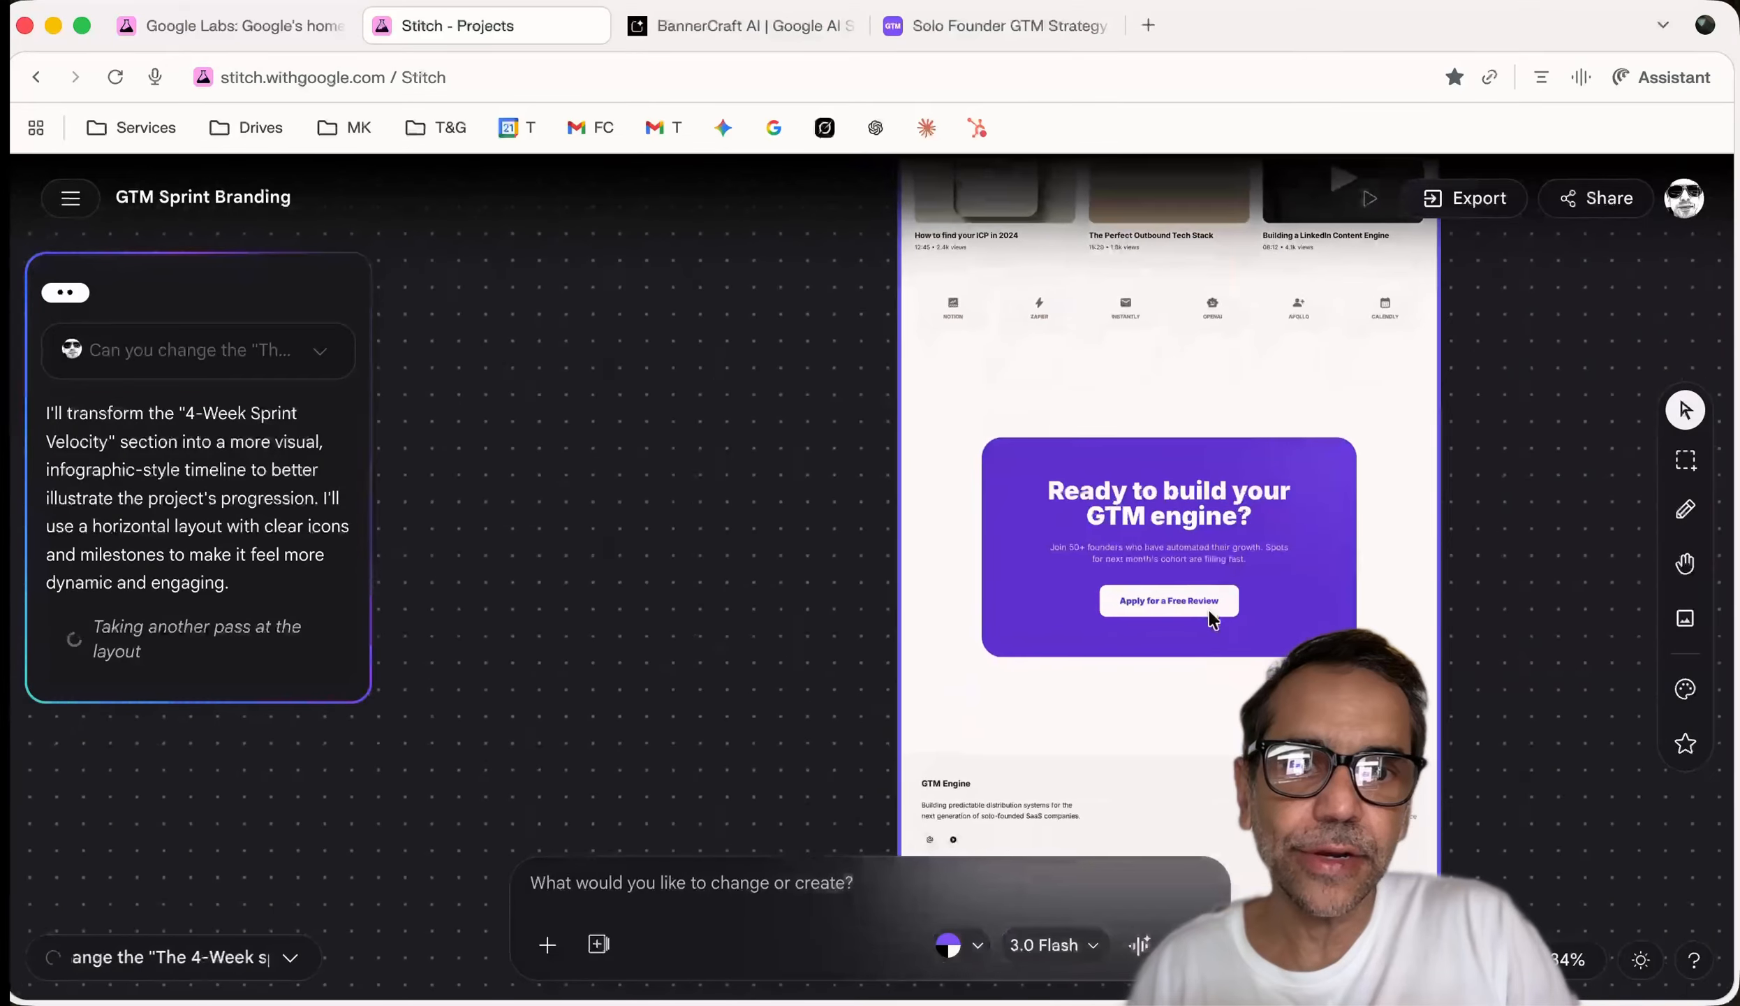
scroll(1212, 620, up, 7)
scroll(1210, 617, up, 5)
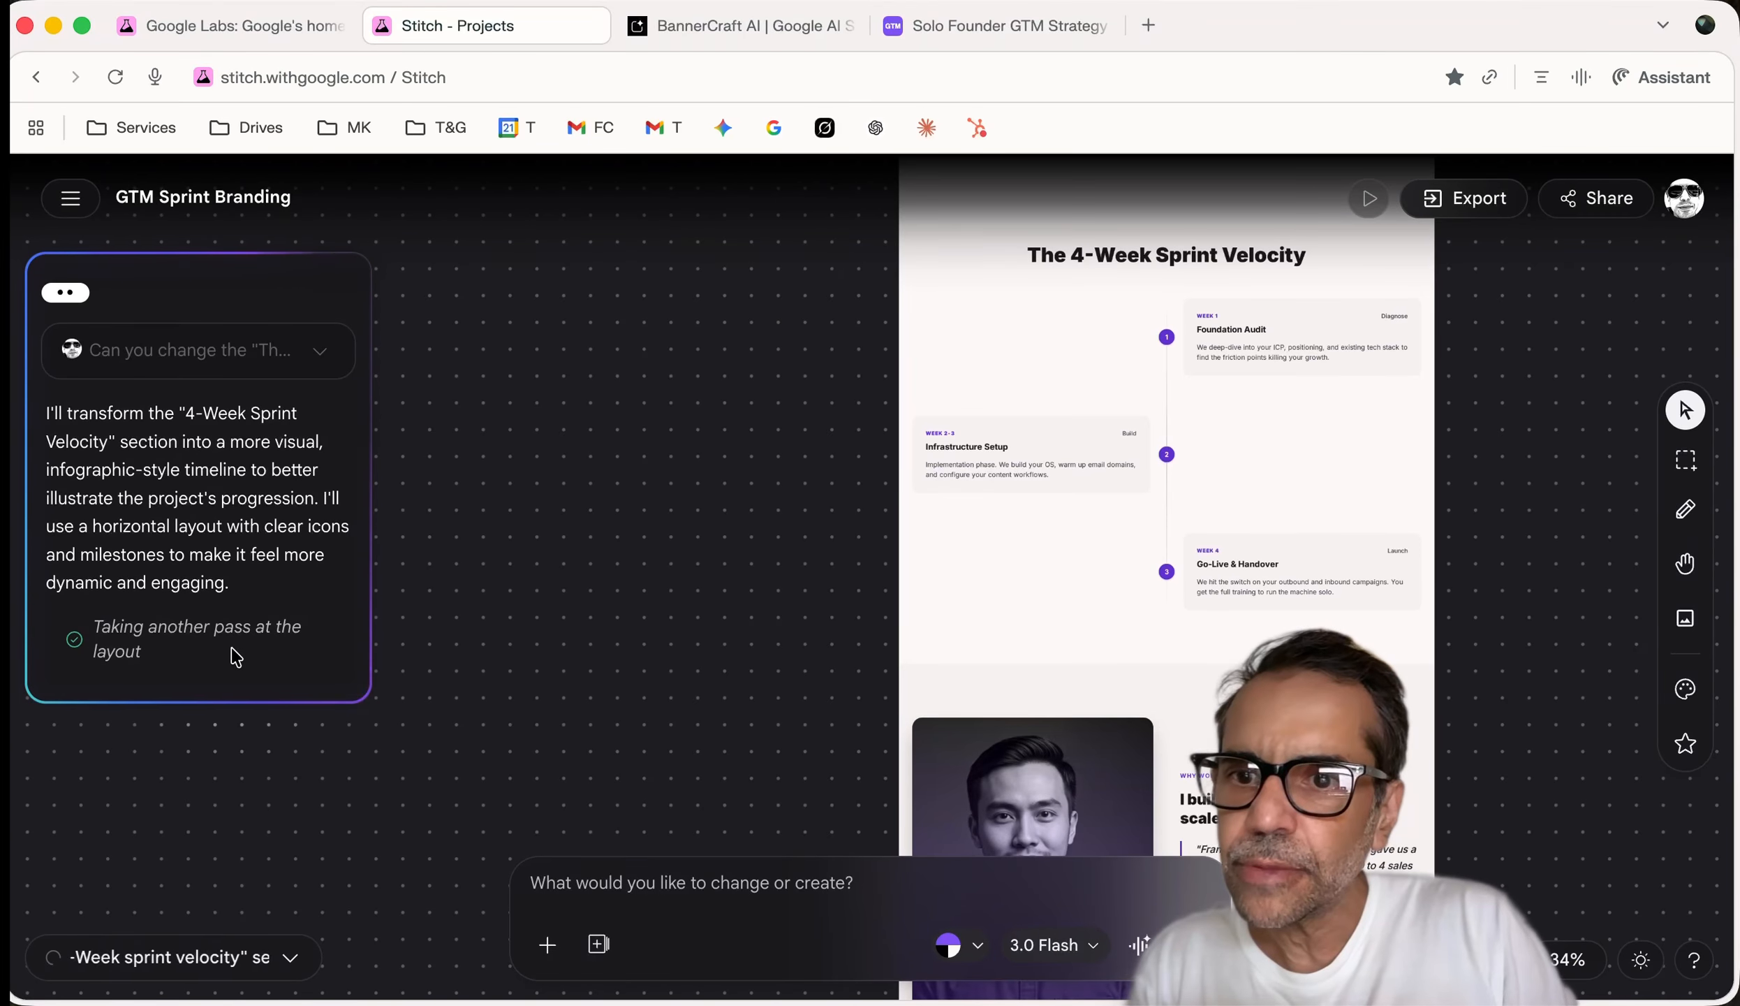
Inspect the new horizontal three-stage Sprint Velocity timeline with icons and week badges
scroll(1119, 522, down, 15)
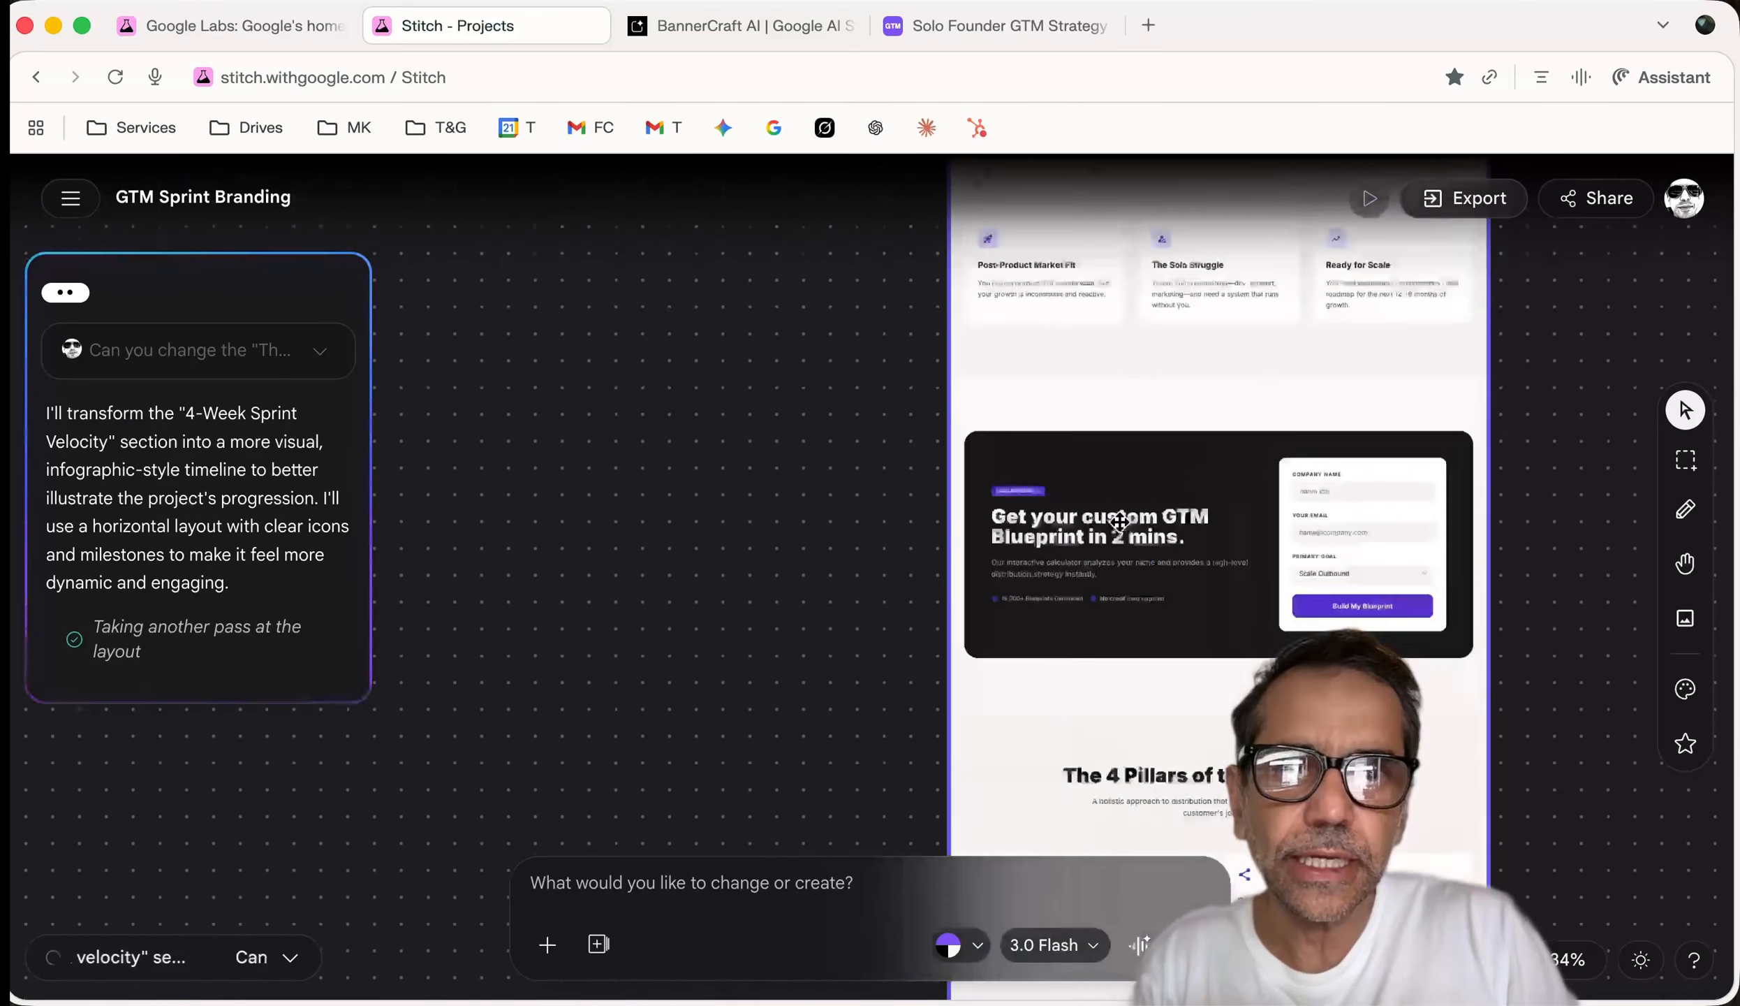
scroll(1119, 522, down, 10)
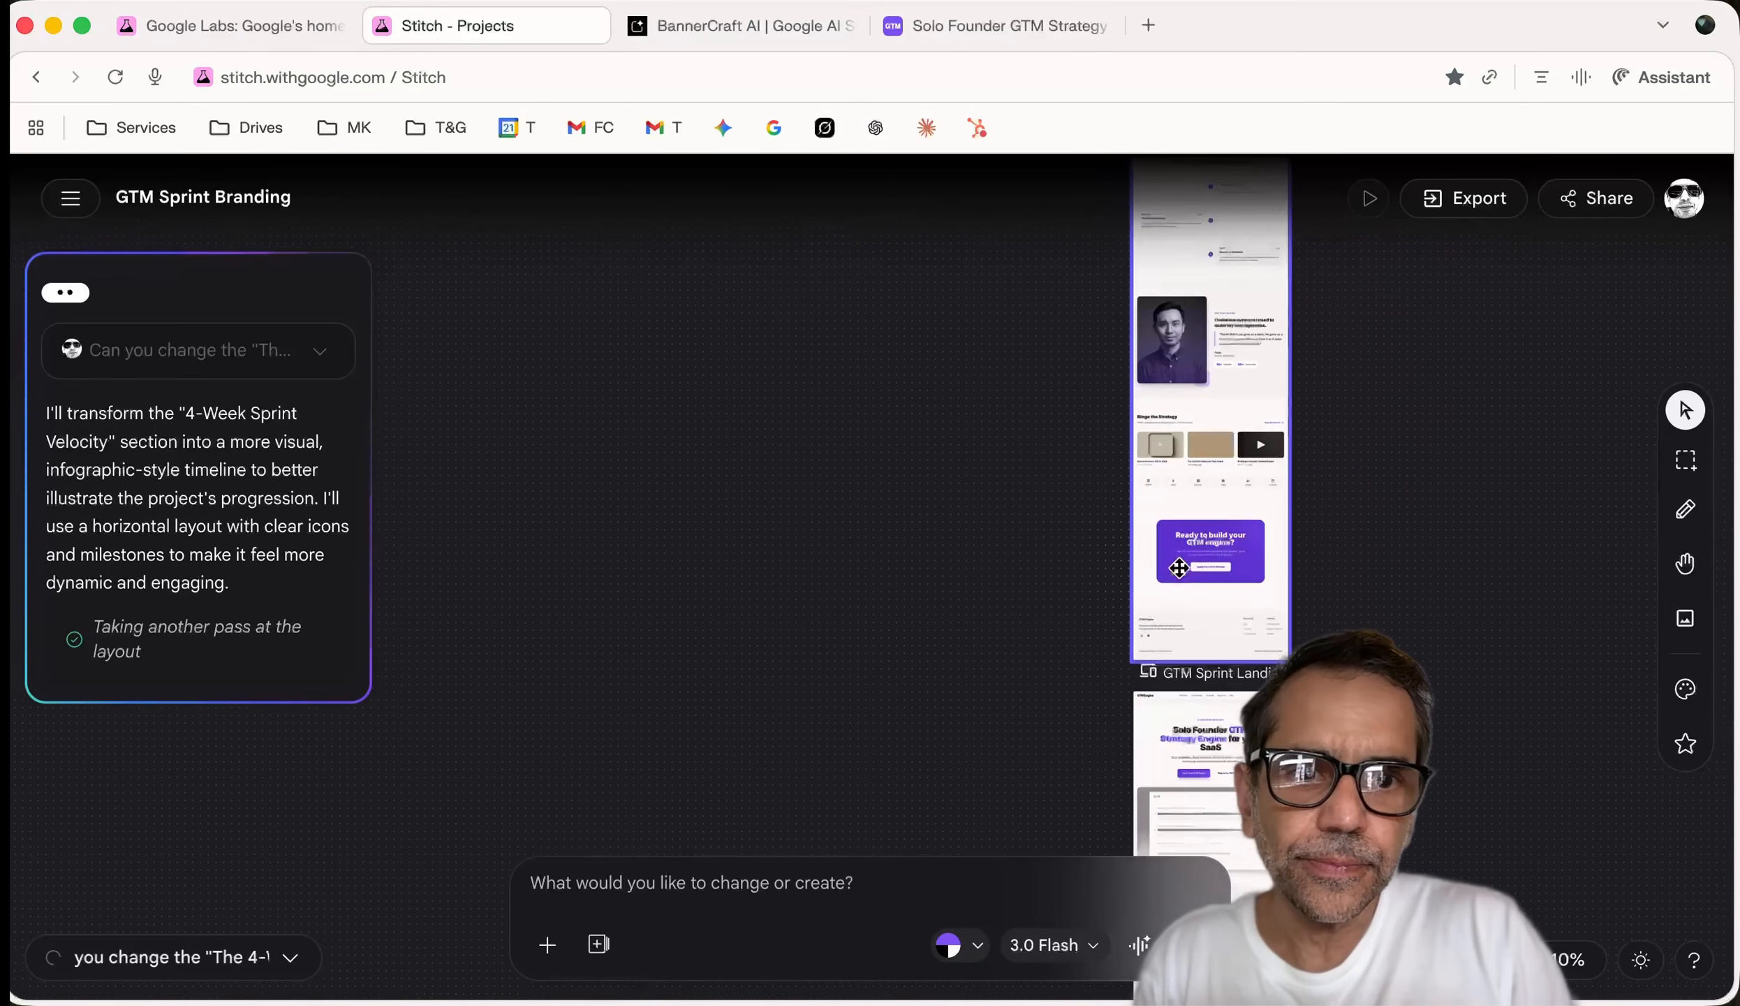
scroll(1179, 568, down, 3)
scroll(1179, 568, up, 10)
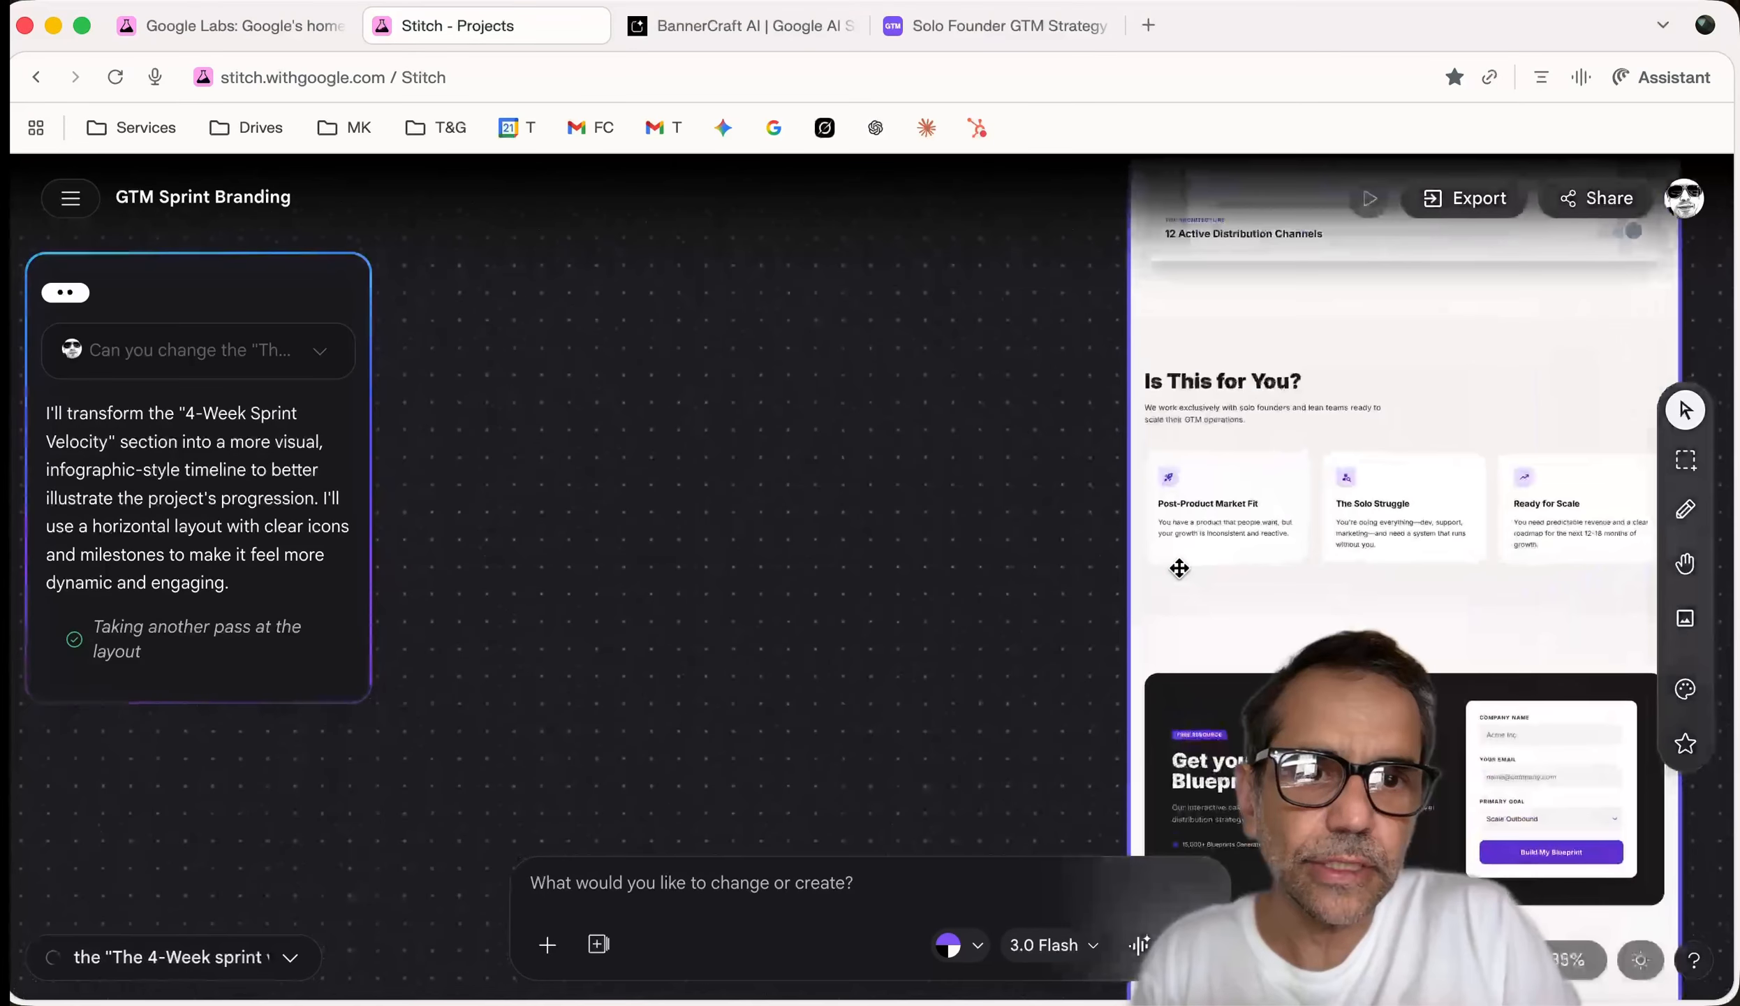
scroll(1179, 557, down, 4)
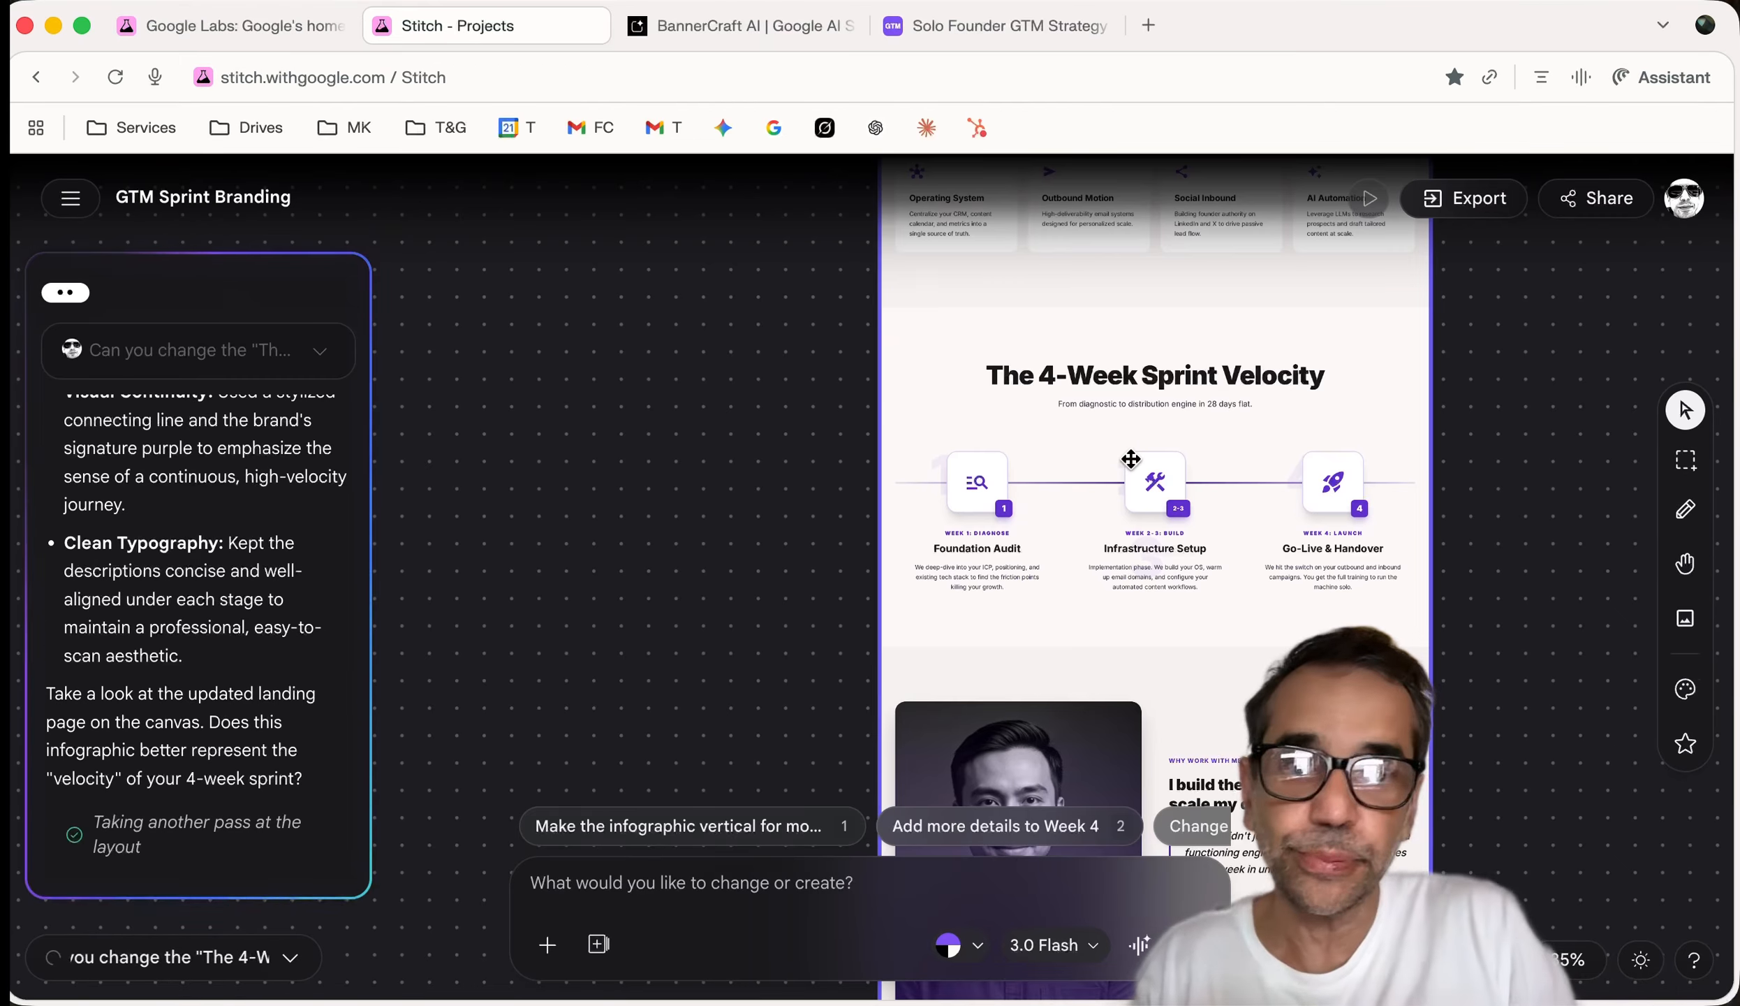
scroll(1155, 462, down, 1)
scroll(1156, 462, up, 5)
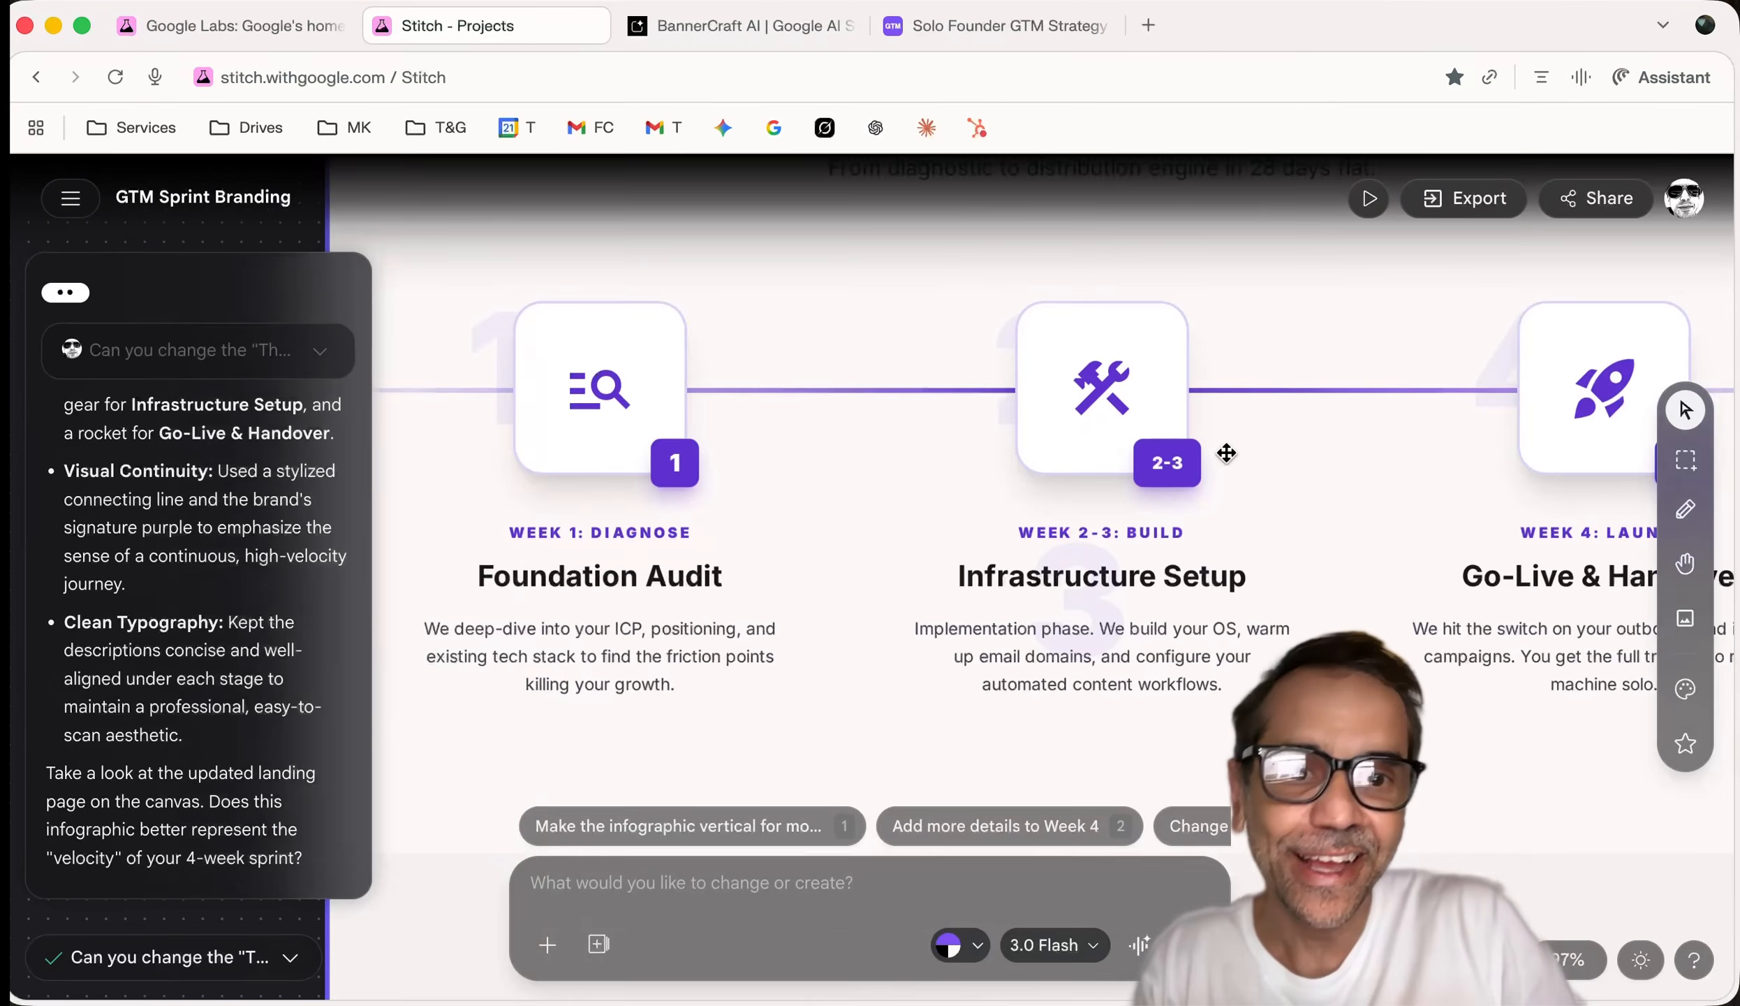
scroll(1227, 453, down, 4)
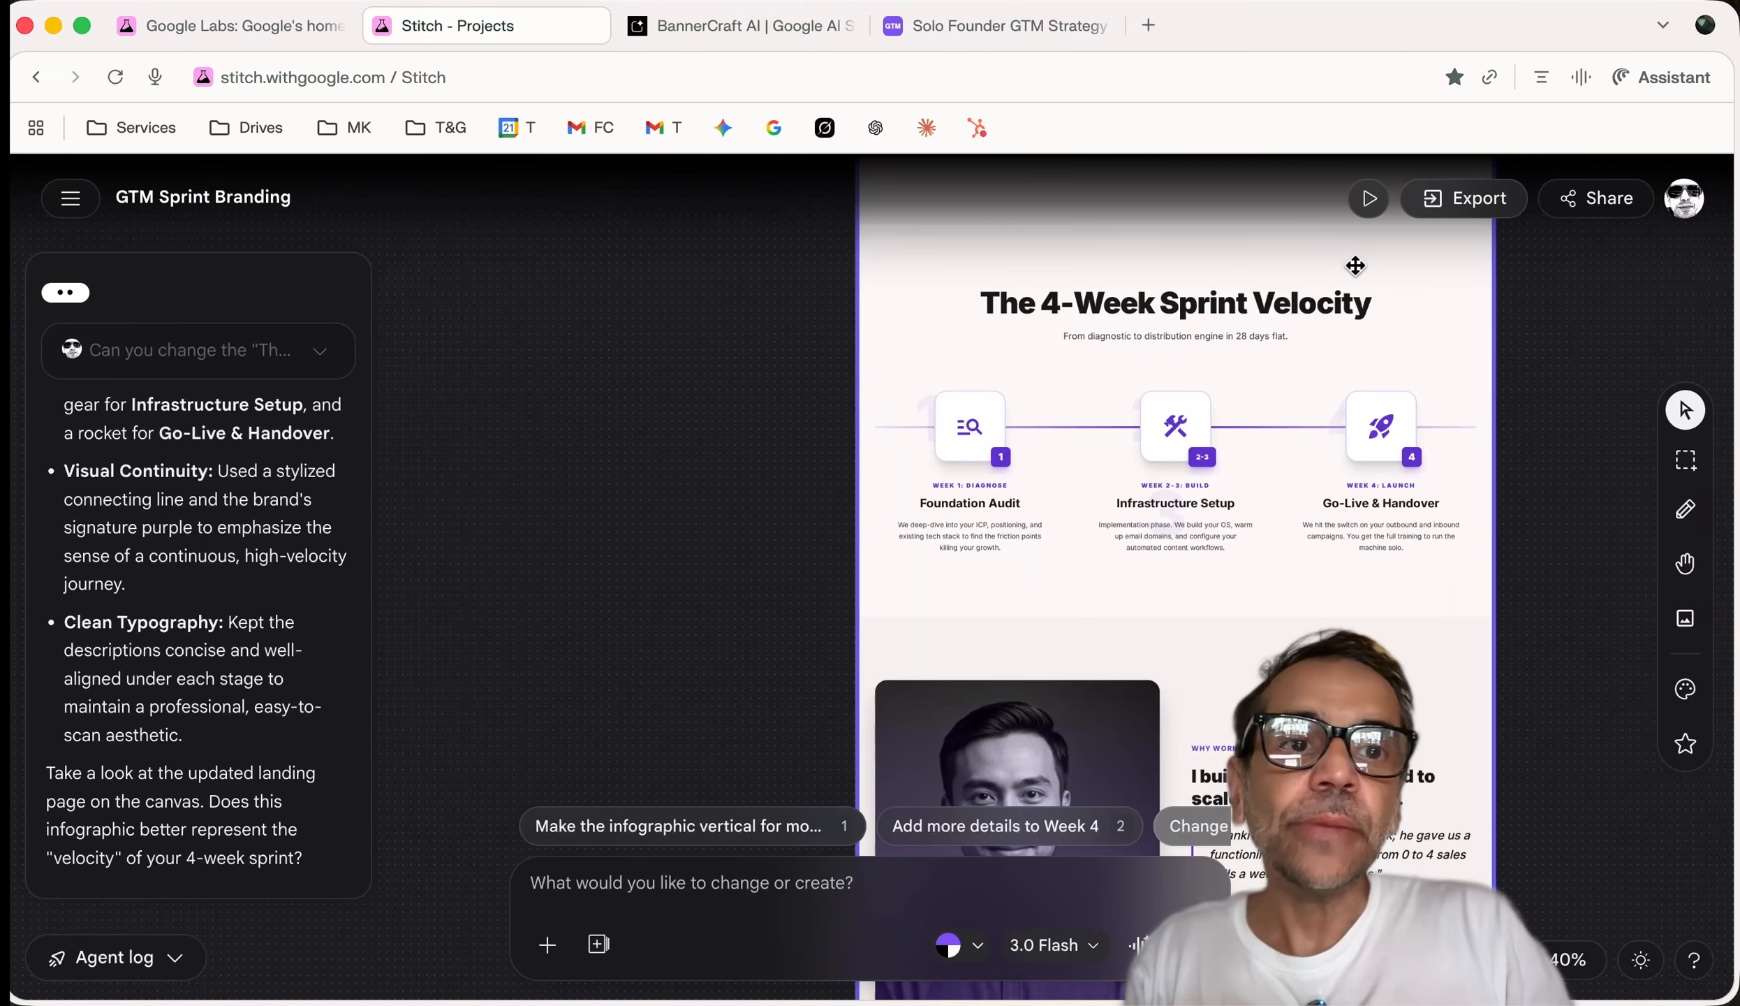
Dismiss the empty Export panel and select the GTM Sprint Landing screen on the canvas
click(1465, 204)
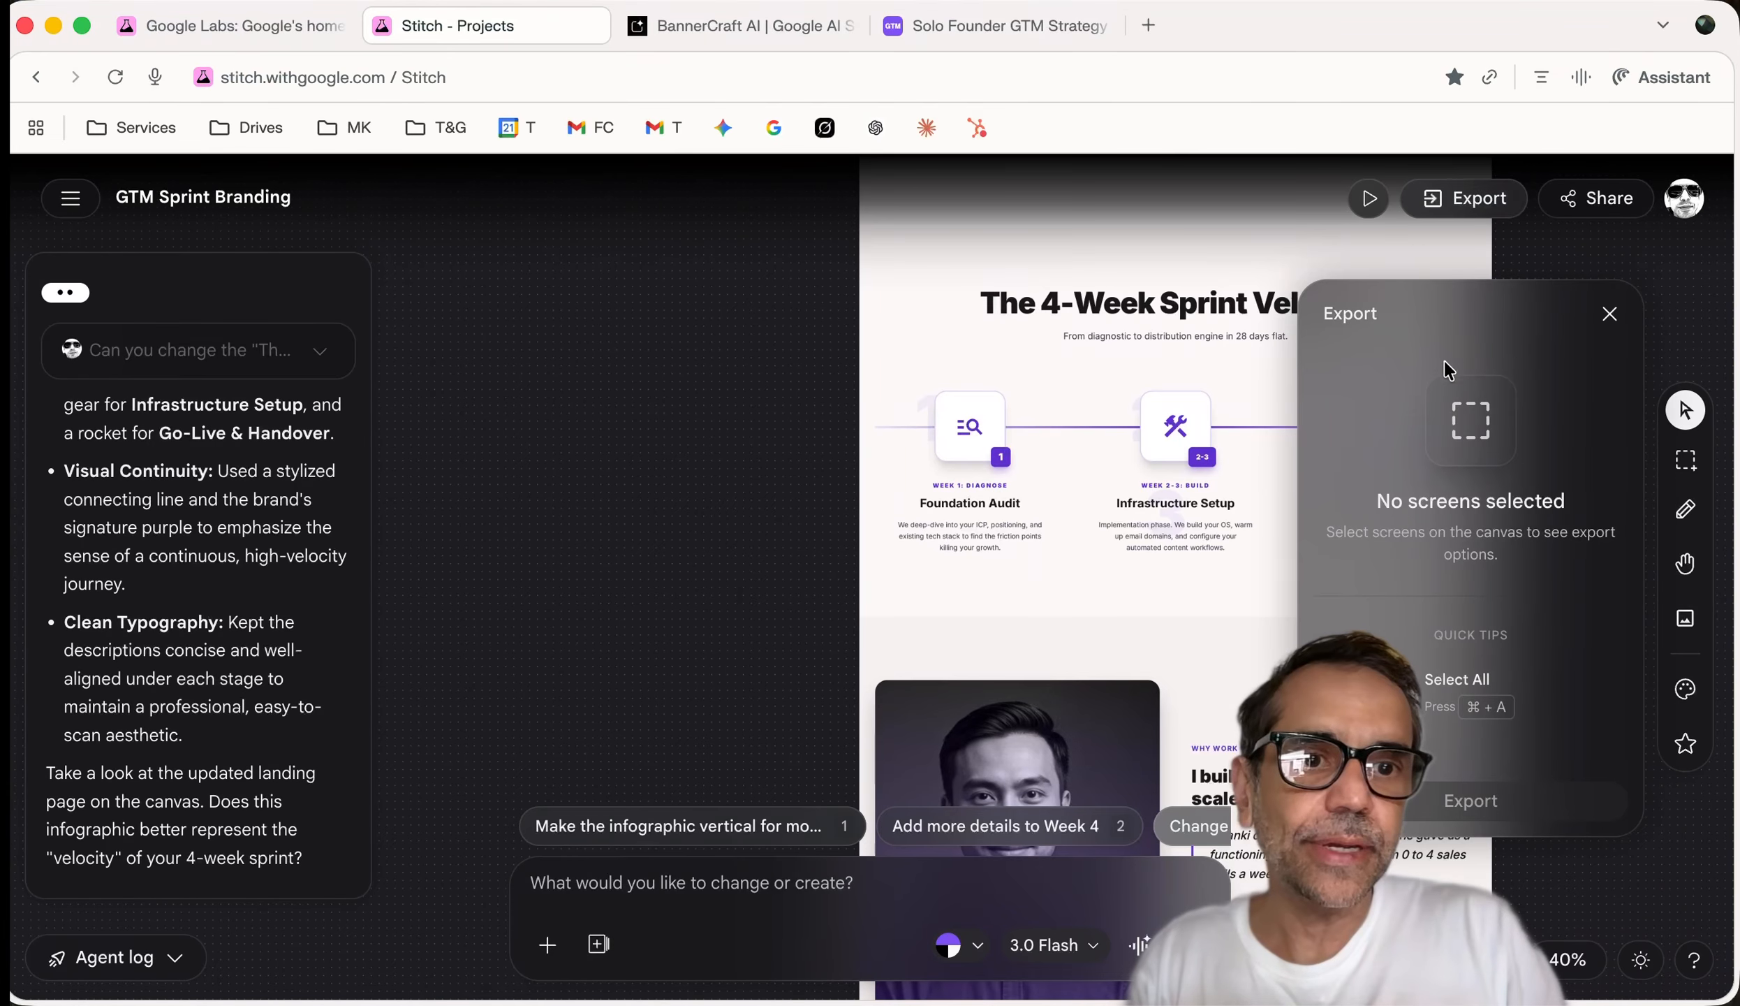
click(1610, 314)
scroll(1375, 311, up, 15)
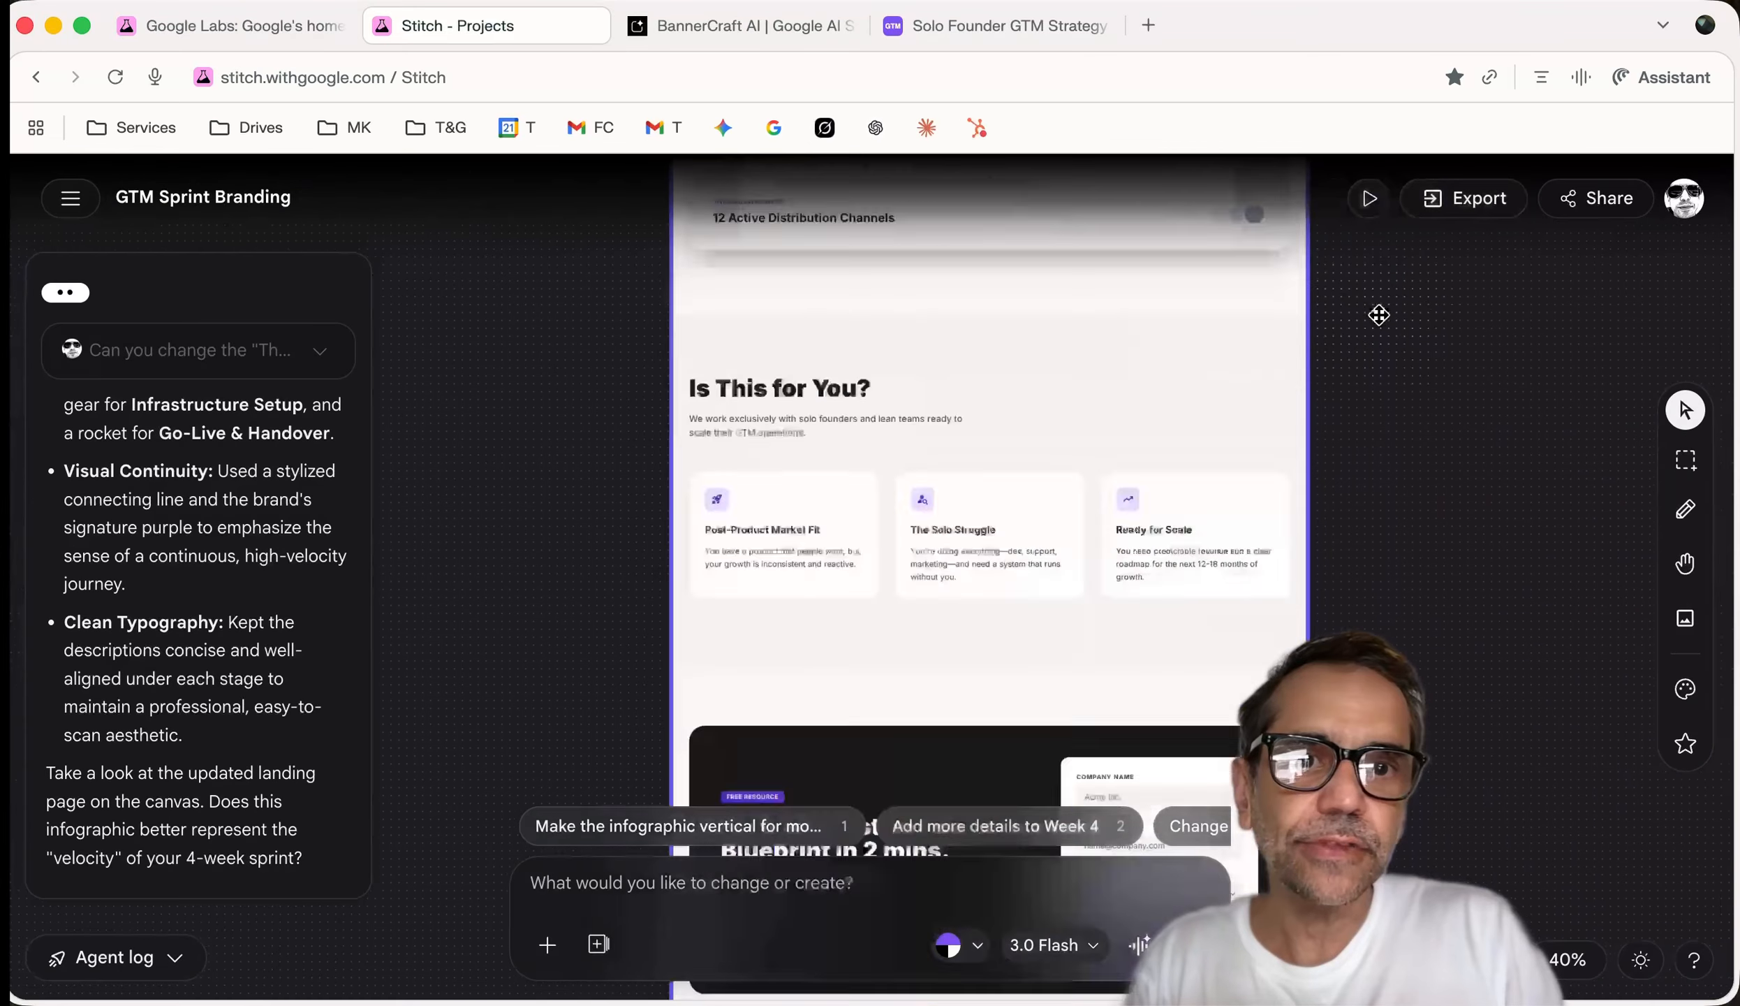
scroll(1275, 494, up, 20)
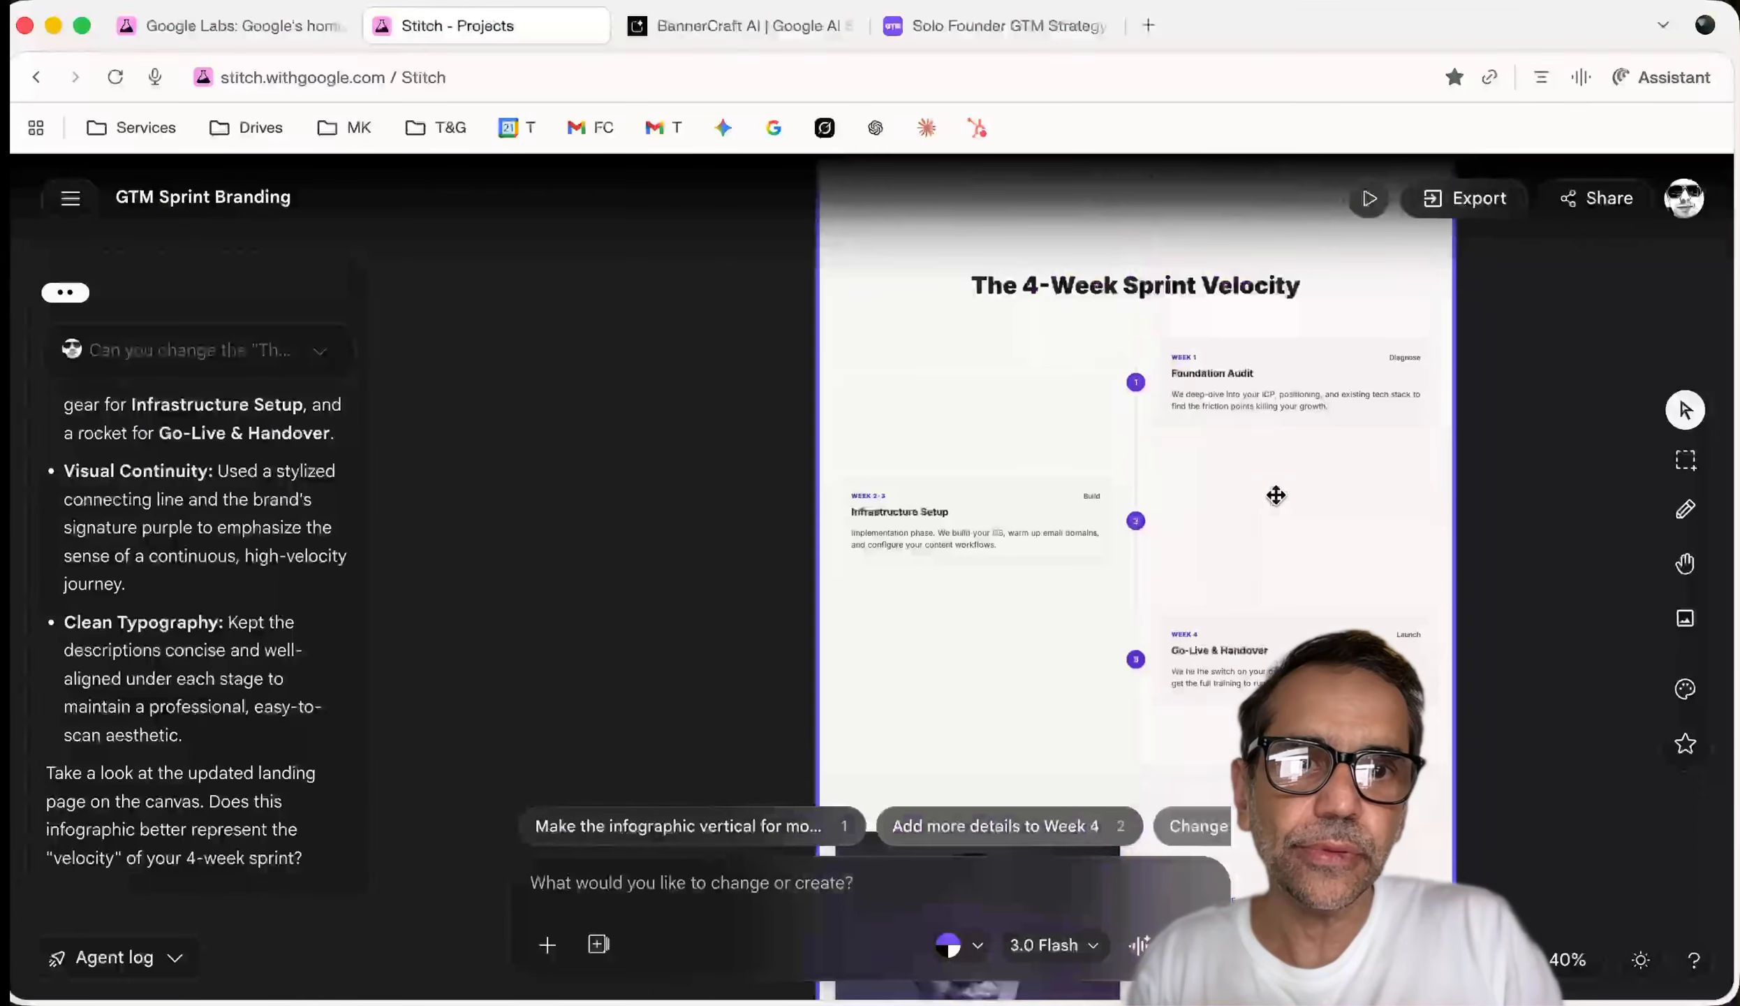
click(1047, 279)
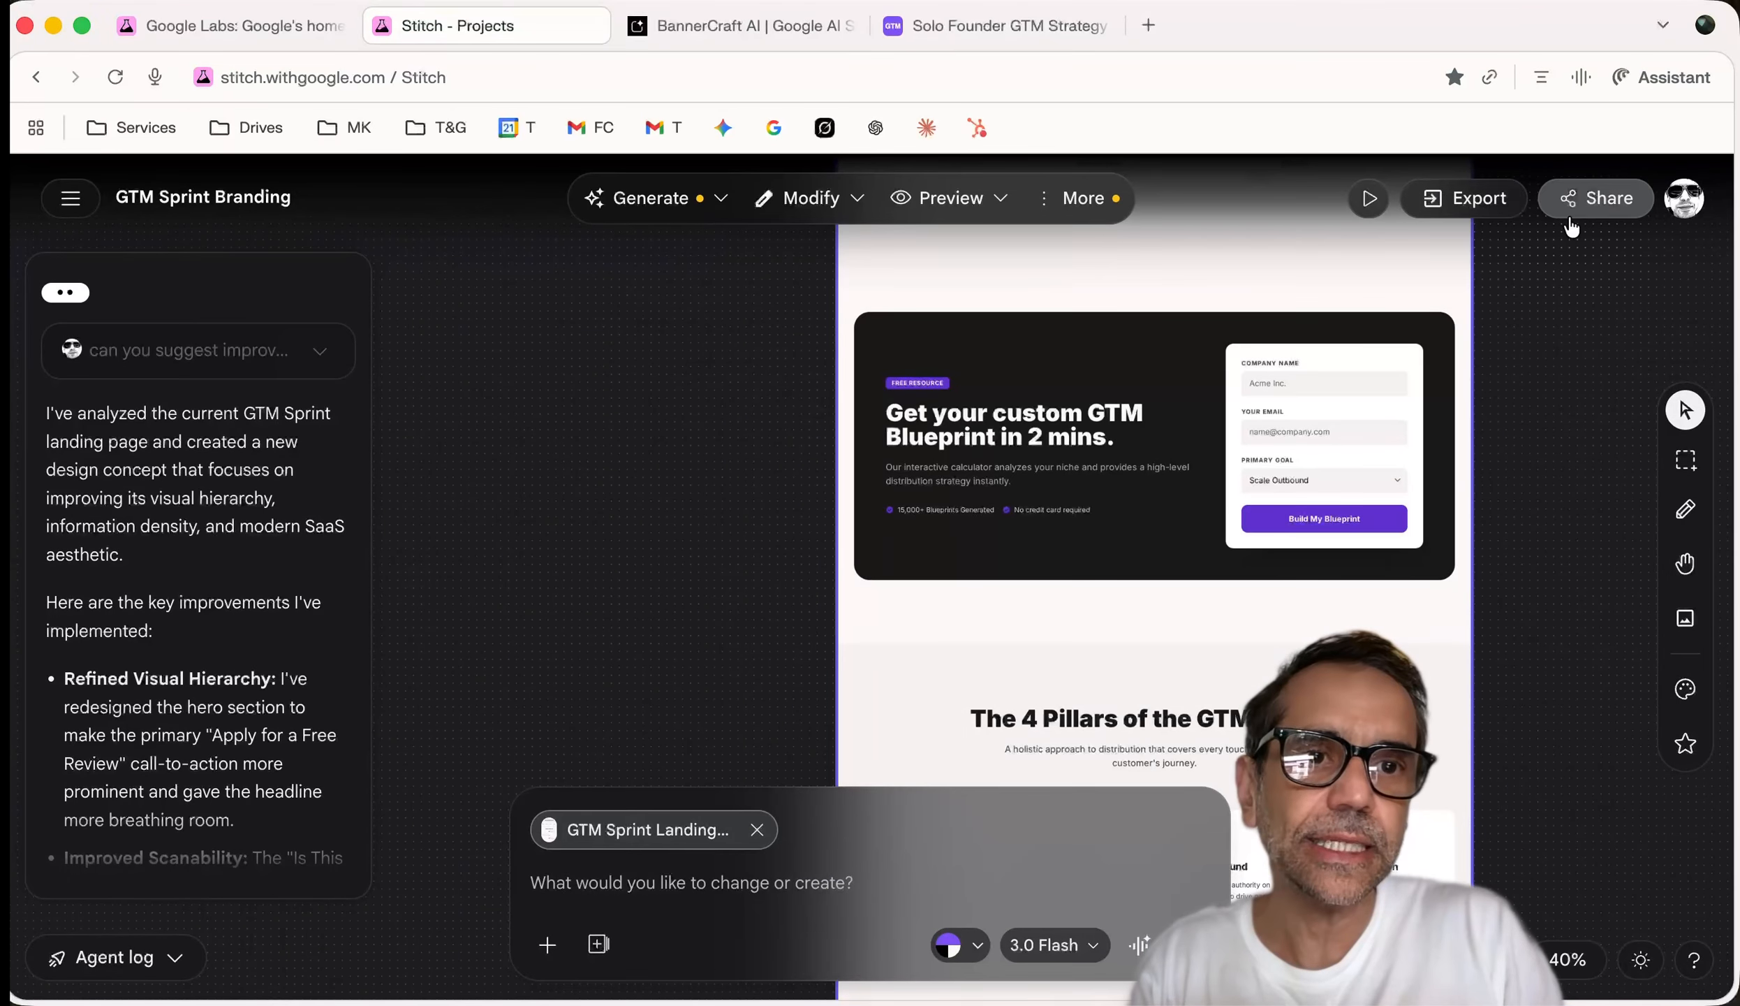
Export the selected landing page in AI Studio format with Build with AI Studio
click(1465, 201)
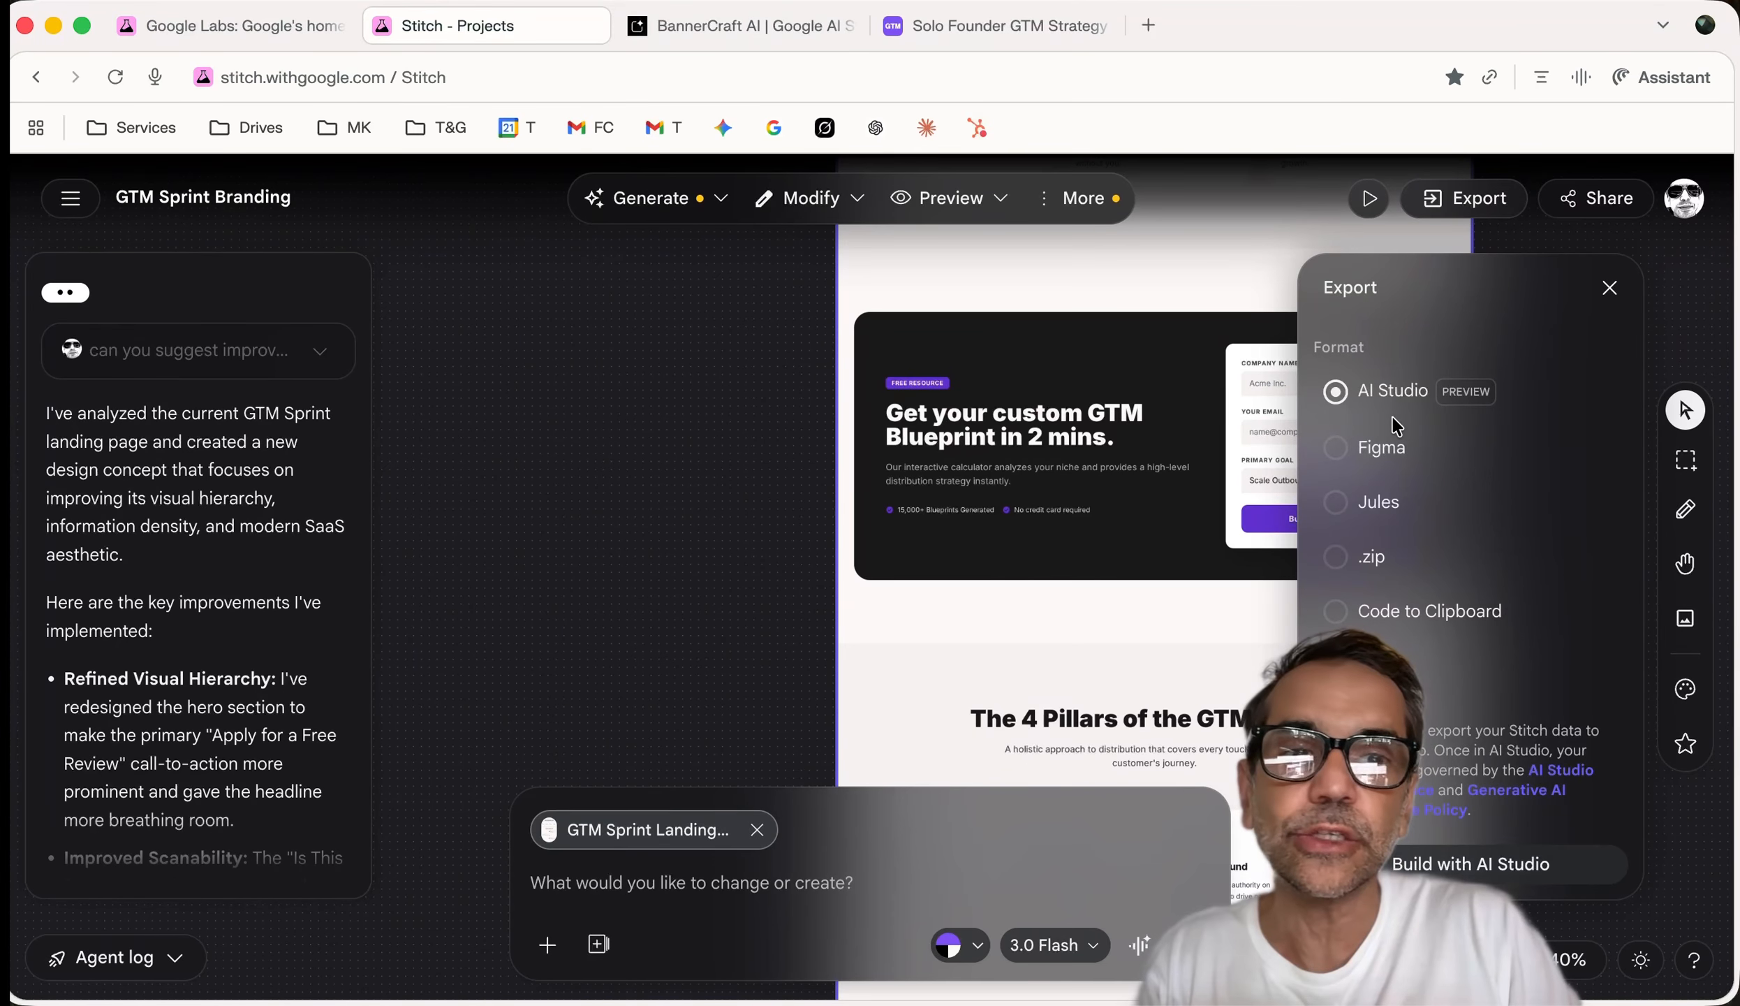
click(1446, 873)
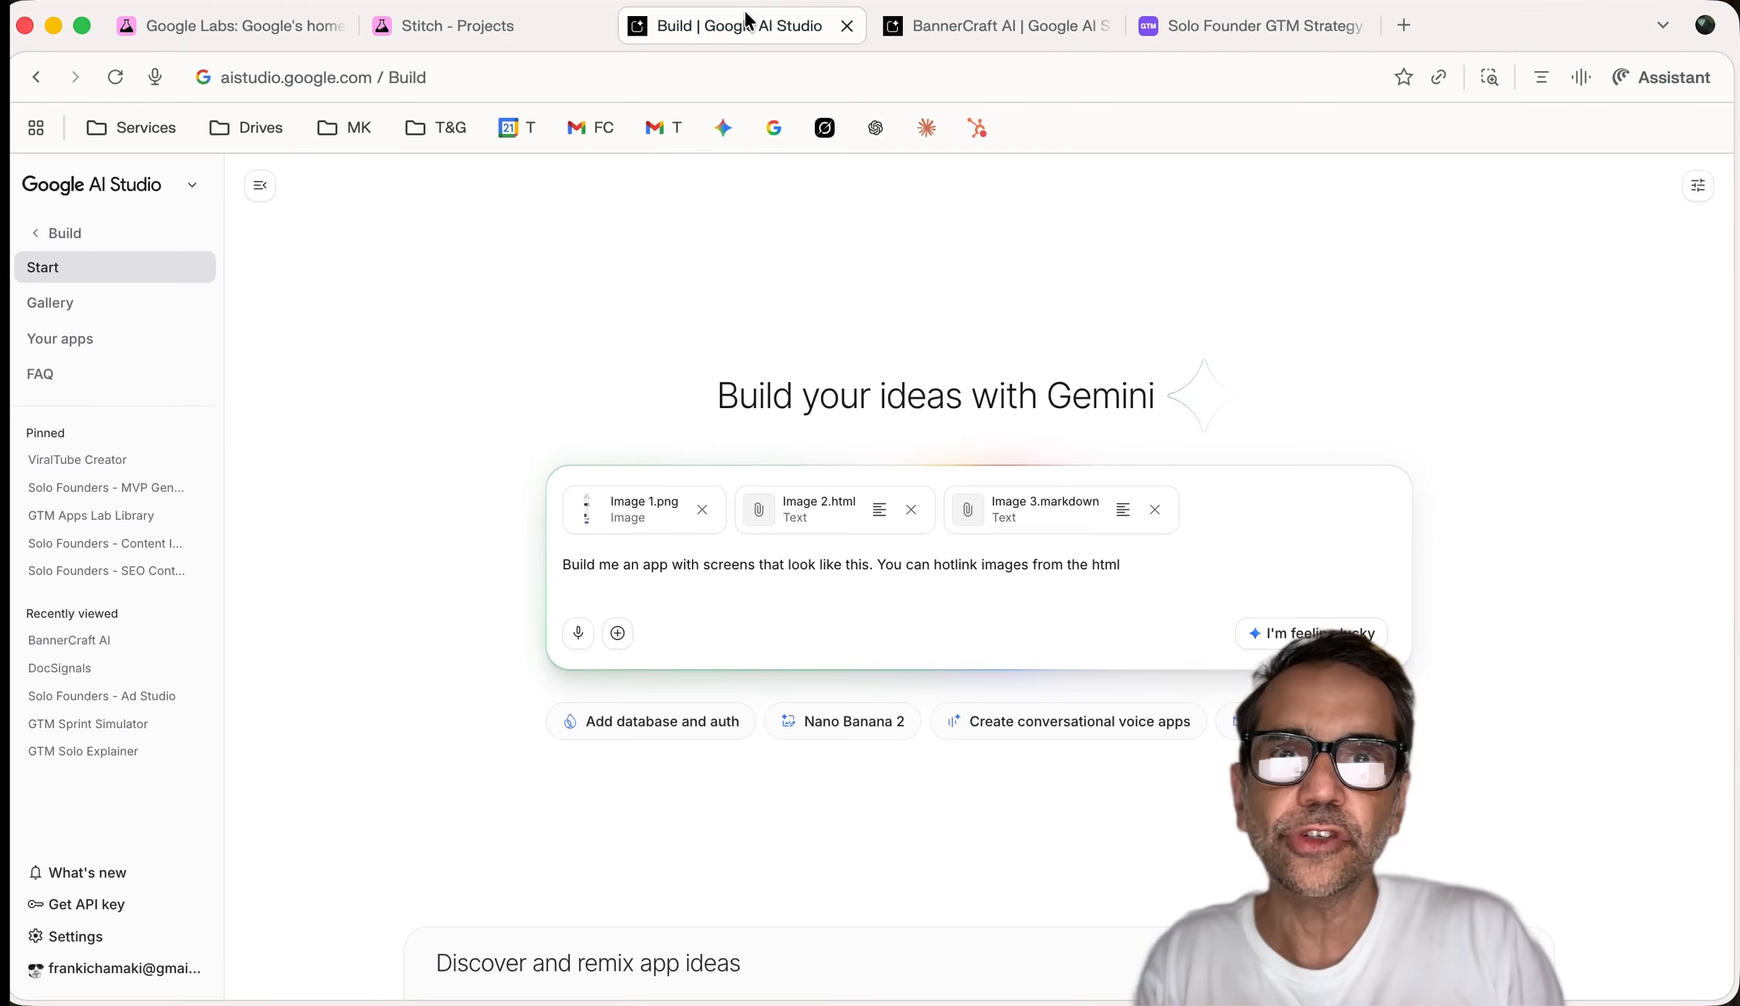
In BannerCraft AI, enter the futuristic pen for solo founders product description
click(930, 33)
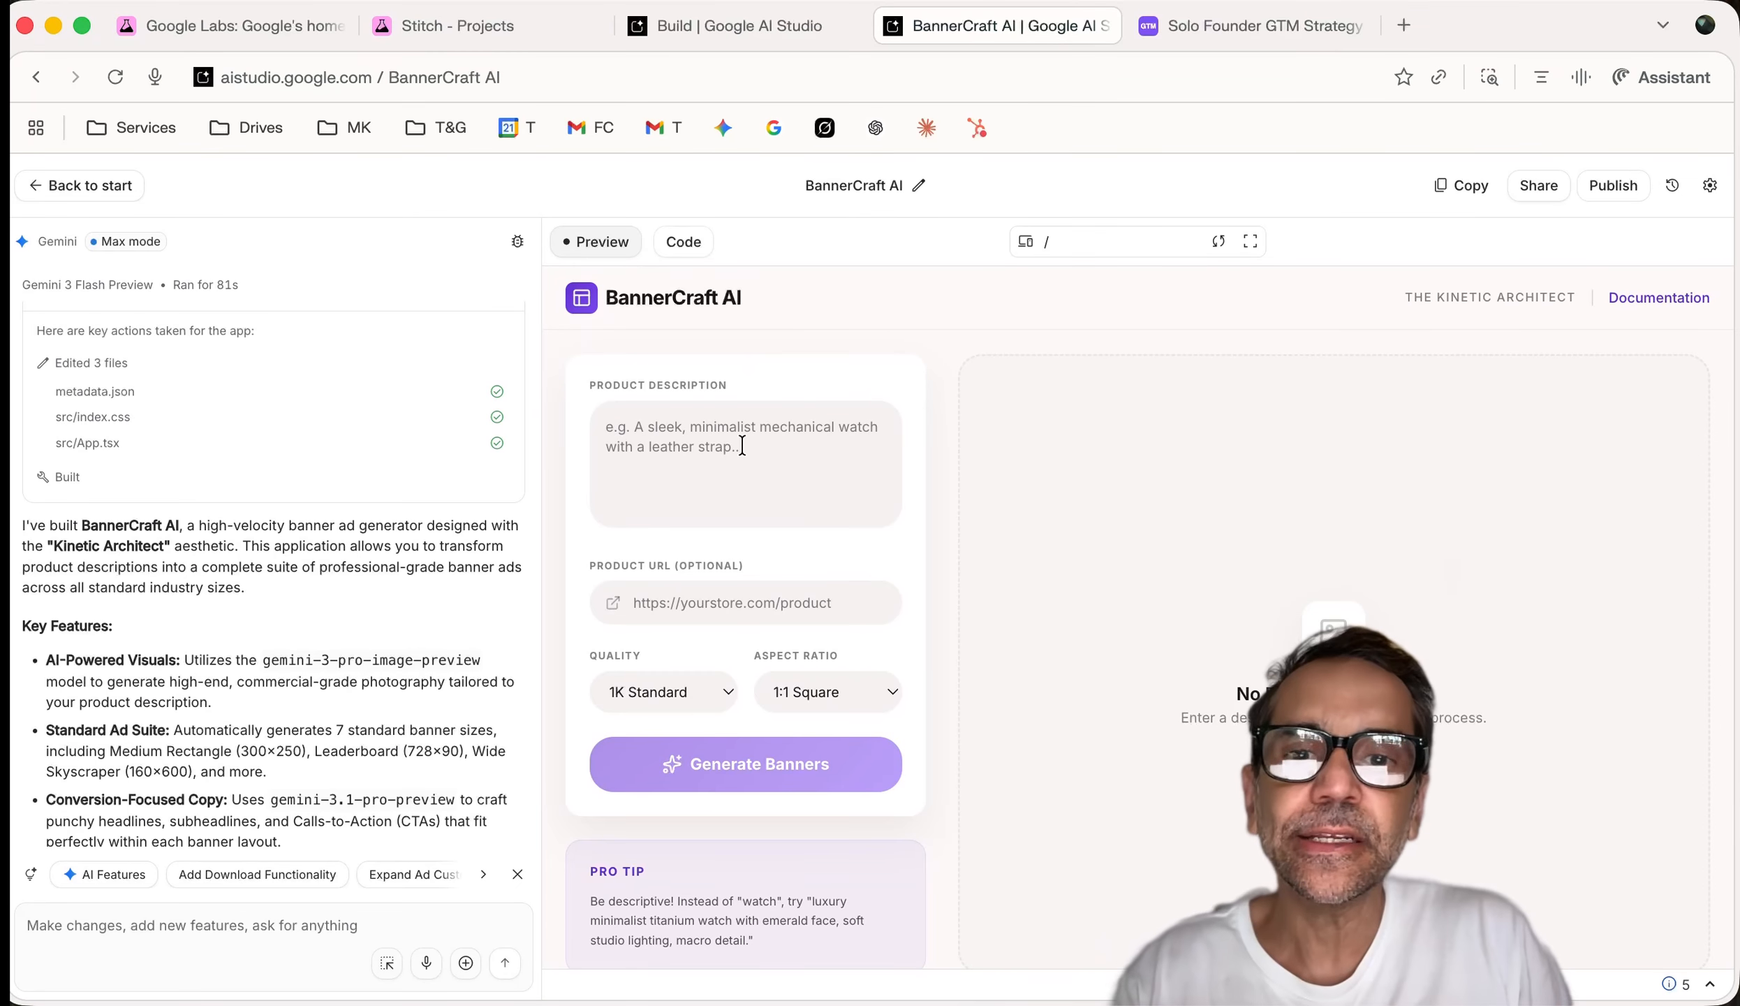
scroll(719, 443, down, 1)
scroll(769, 821, down, 3)
scroll(769, 821, up, 3)
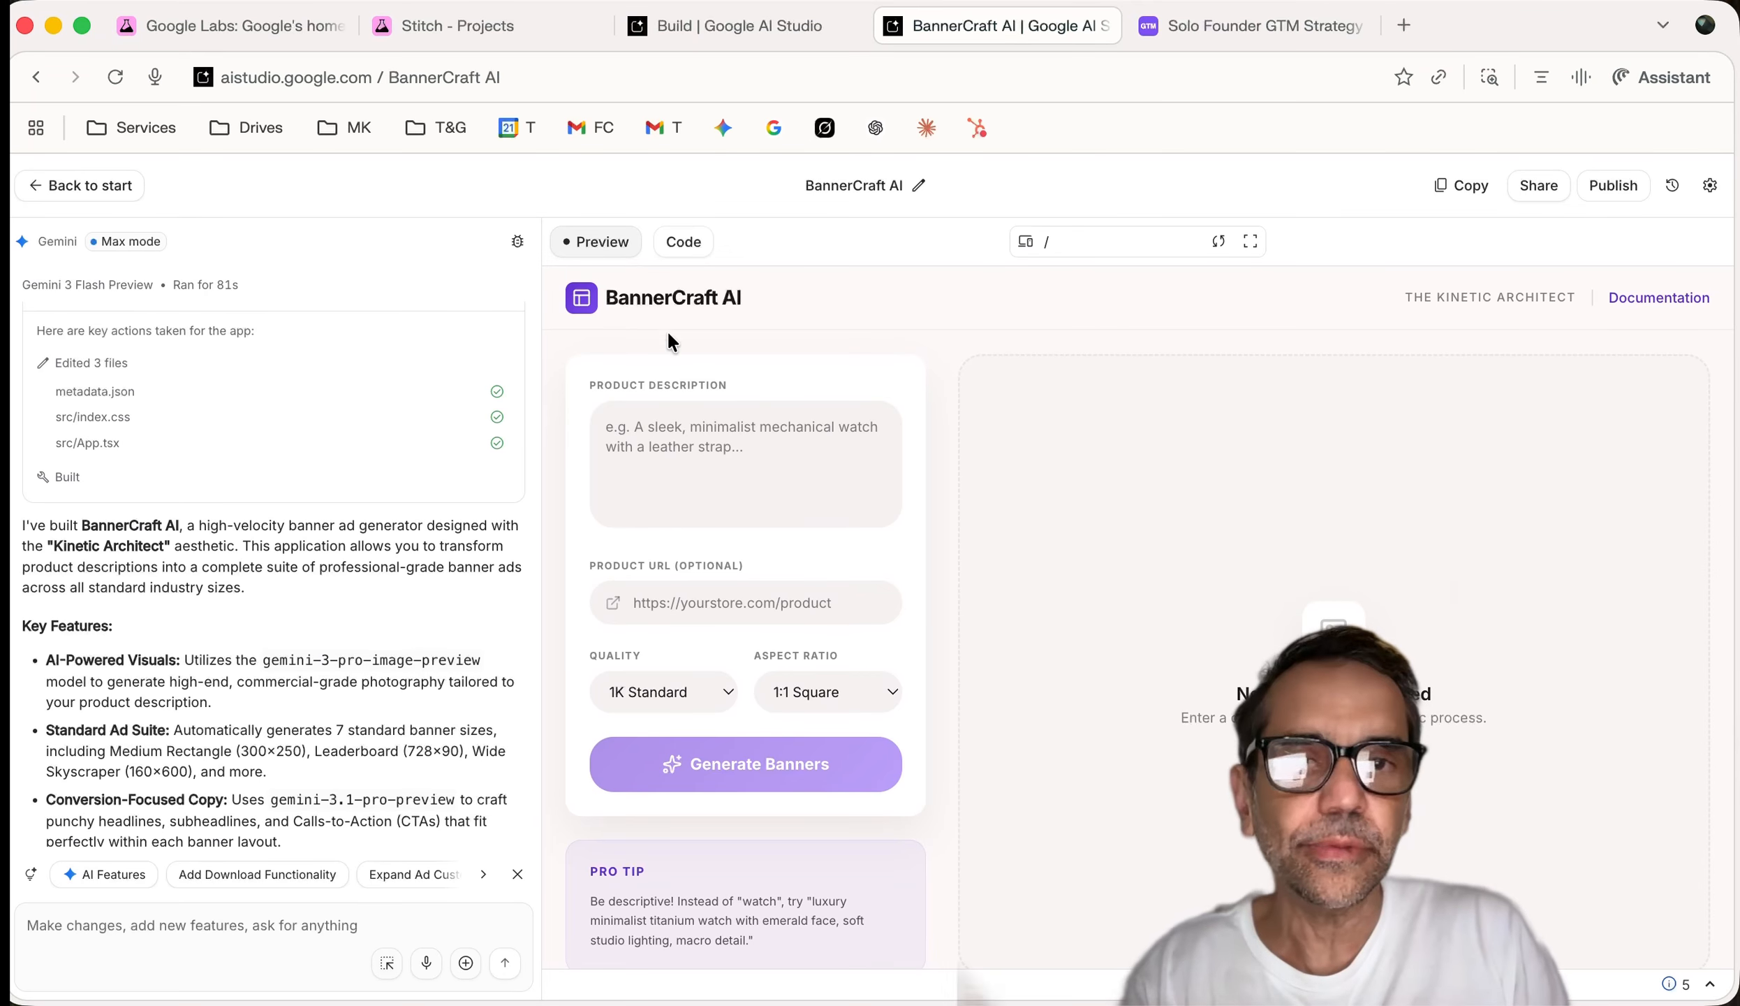
click(669, 479)
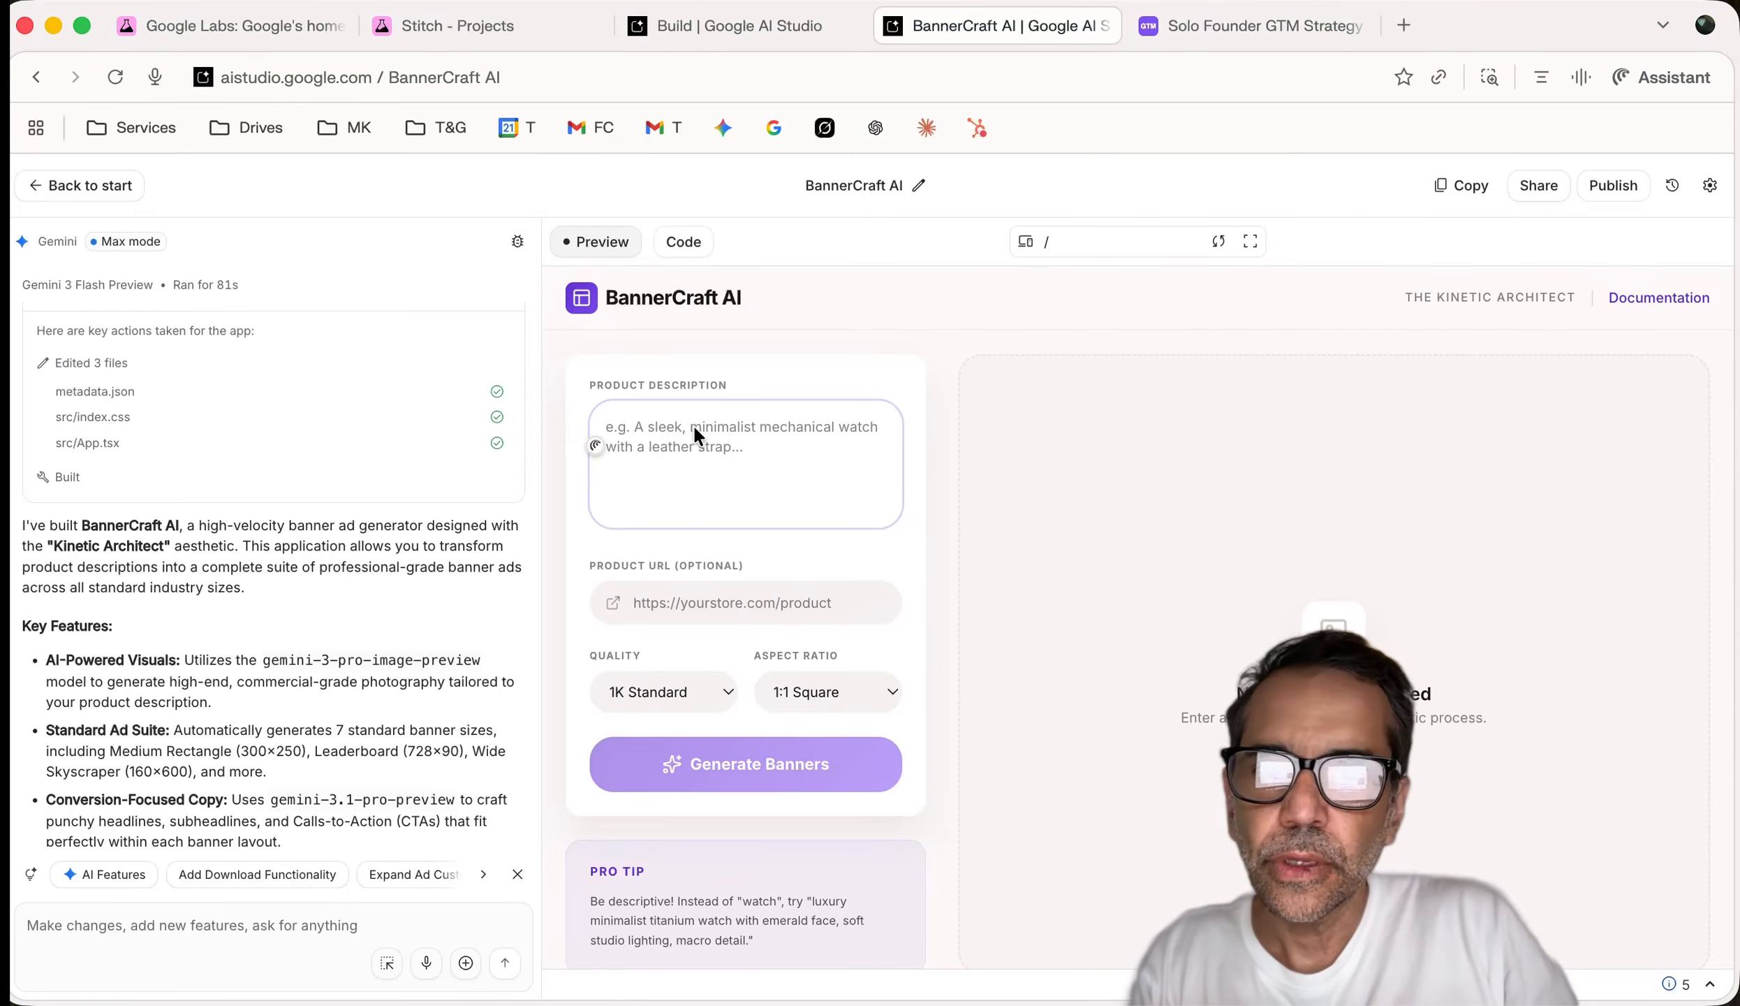
text(A futuristic pen for solo founders with a pointer light at the end.)
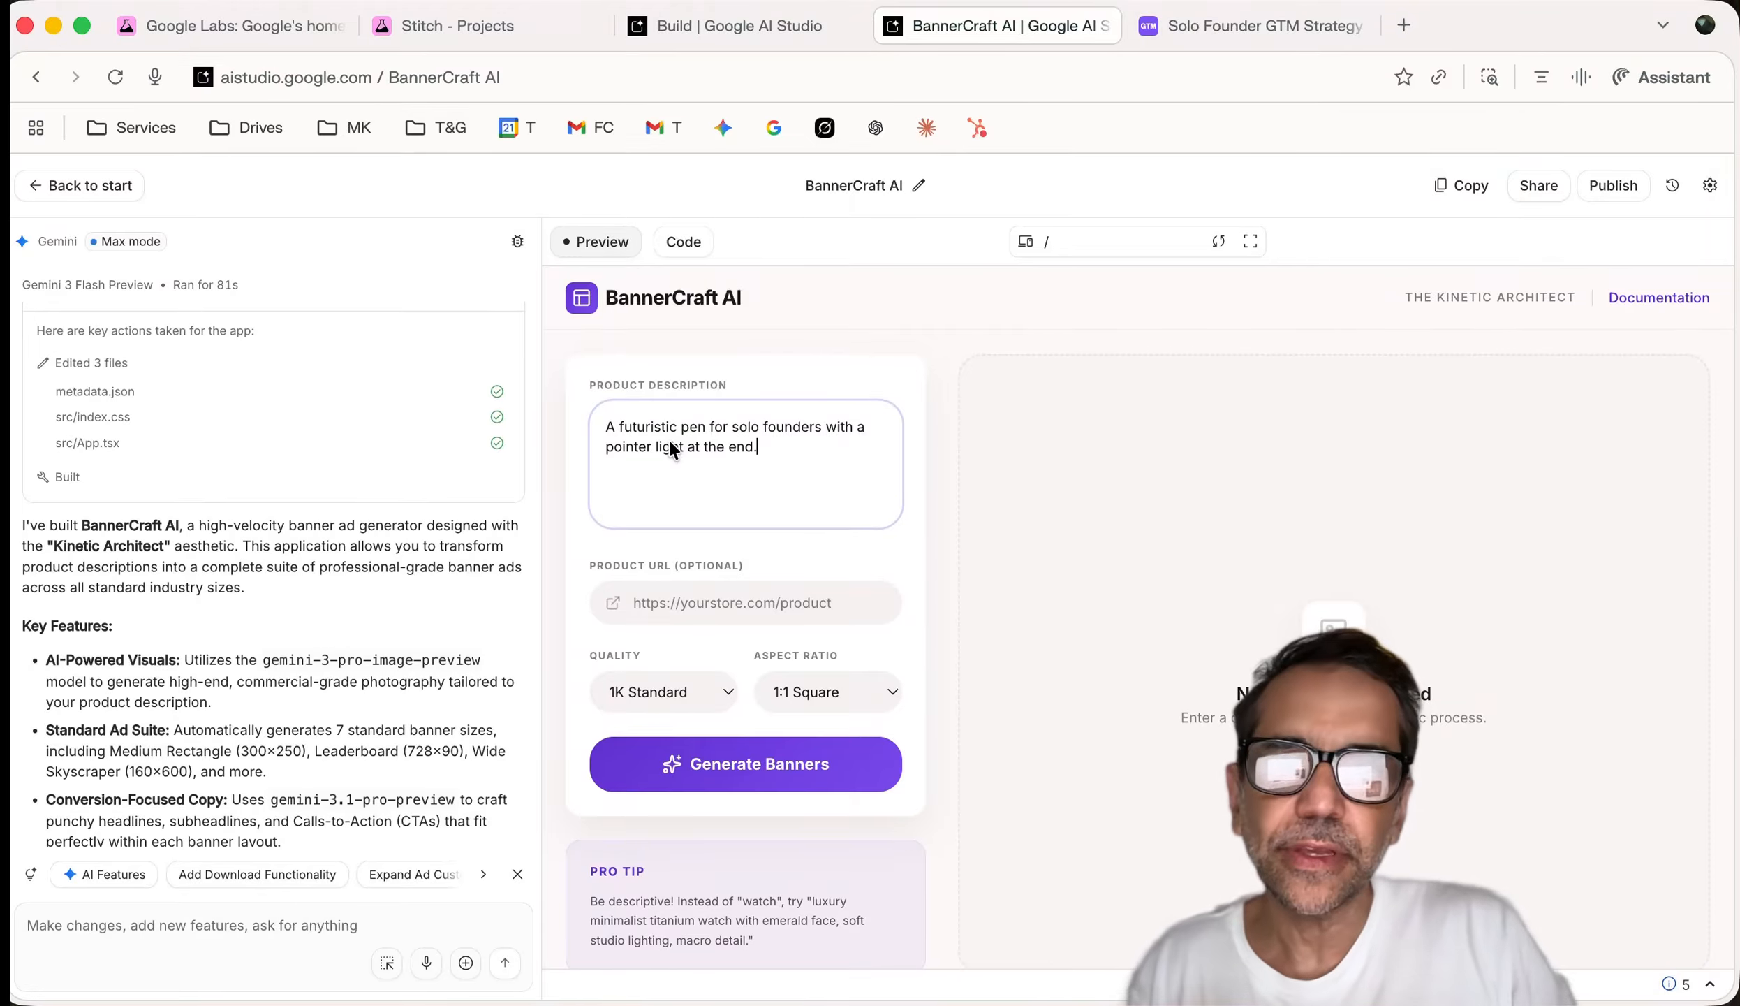
key(BackSpace)
text(ad)
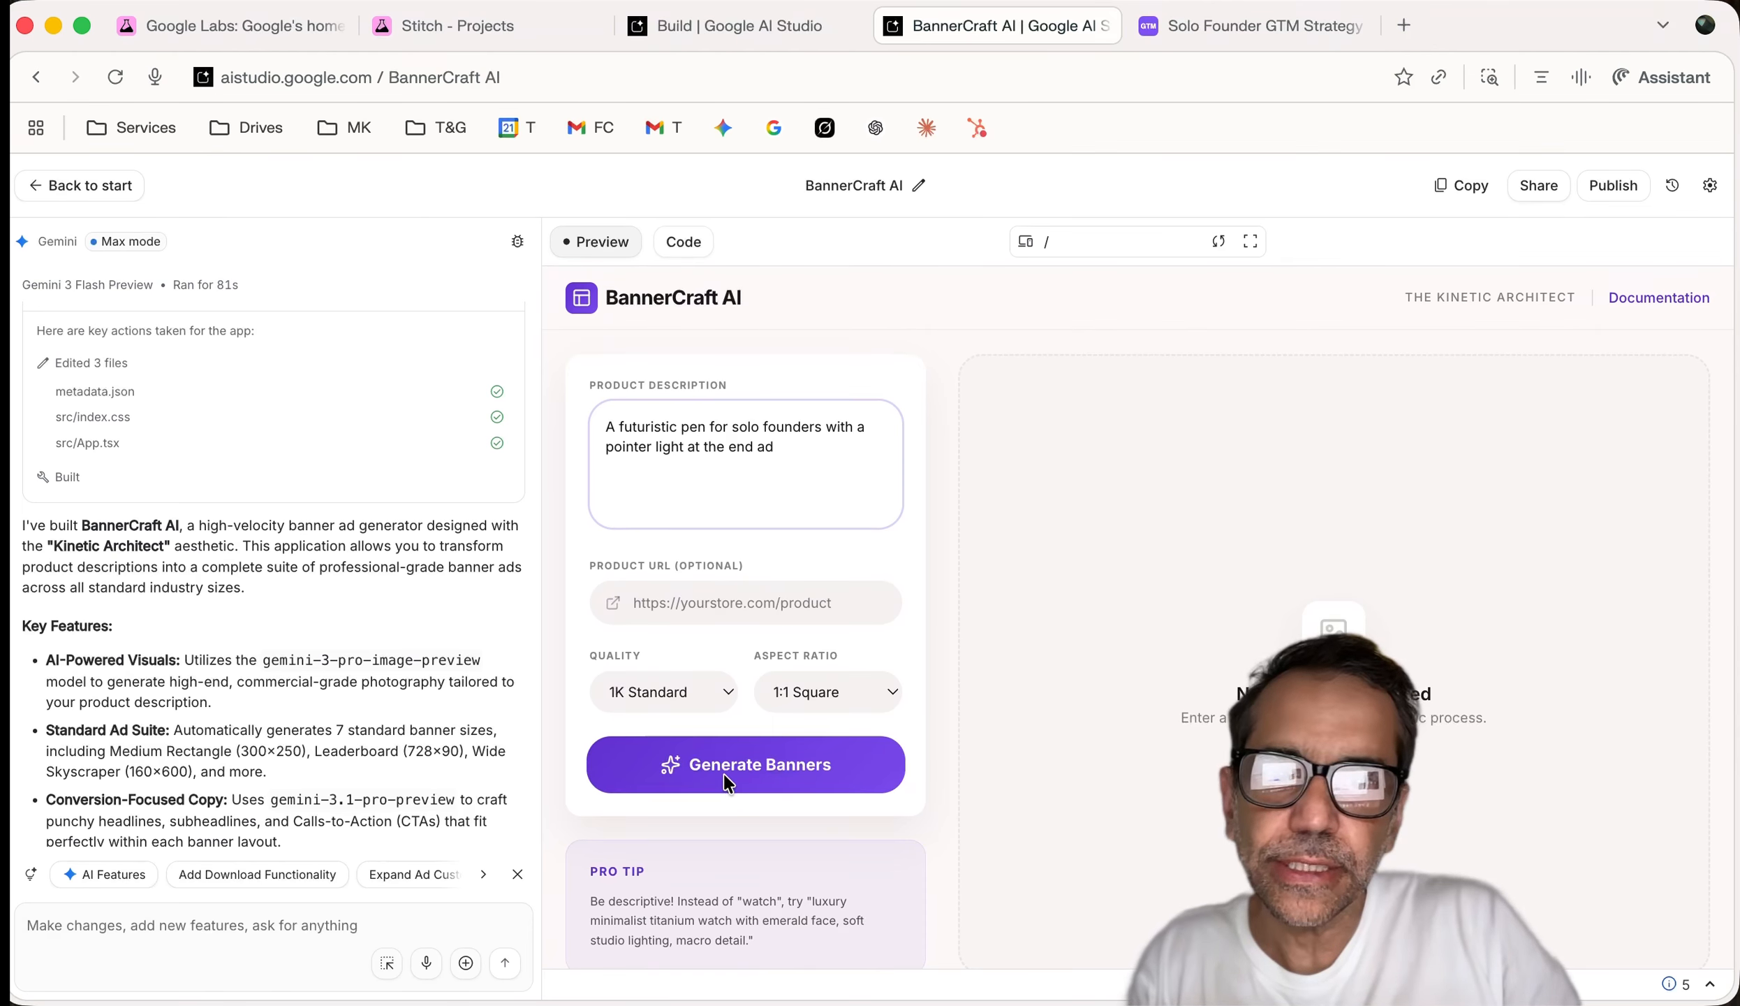
click(1172, 30)
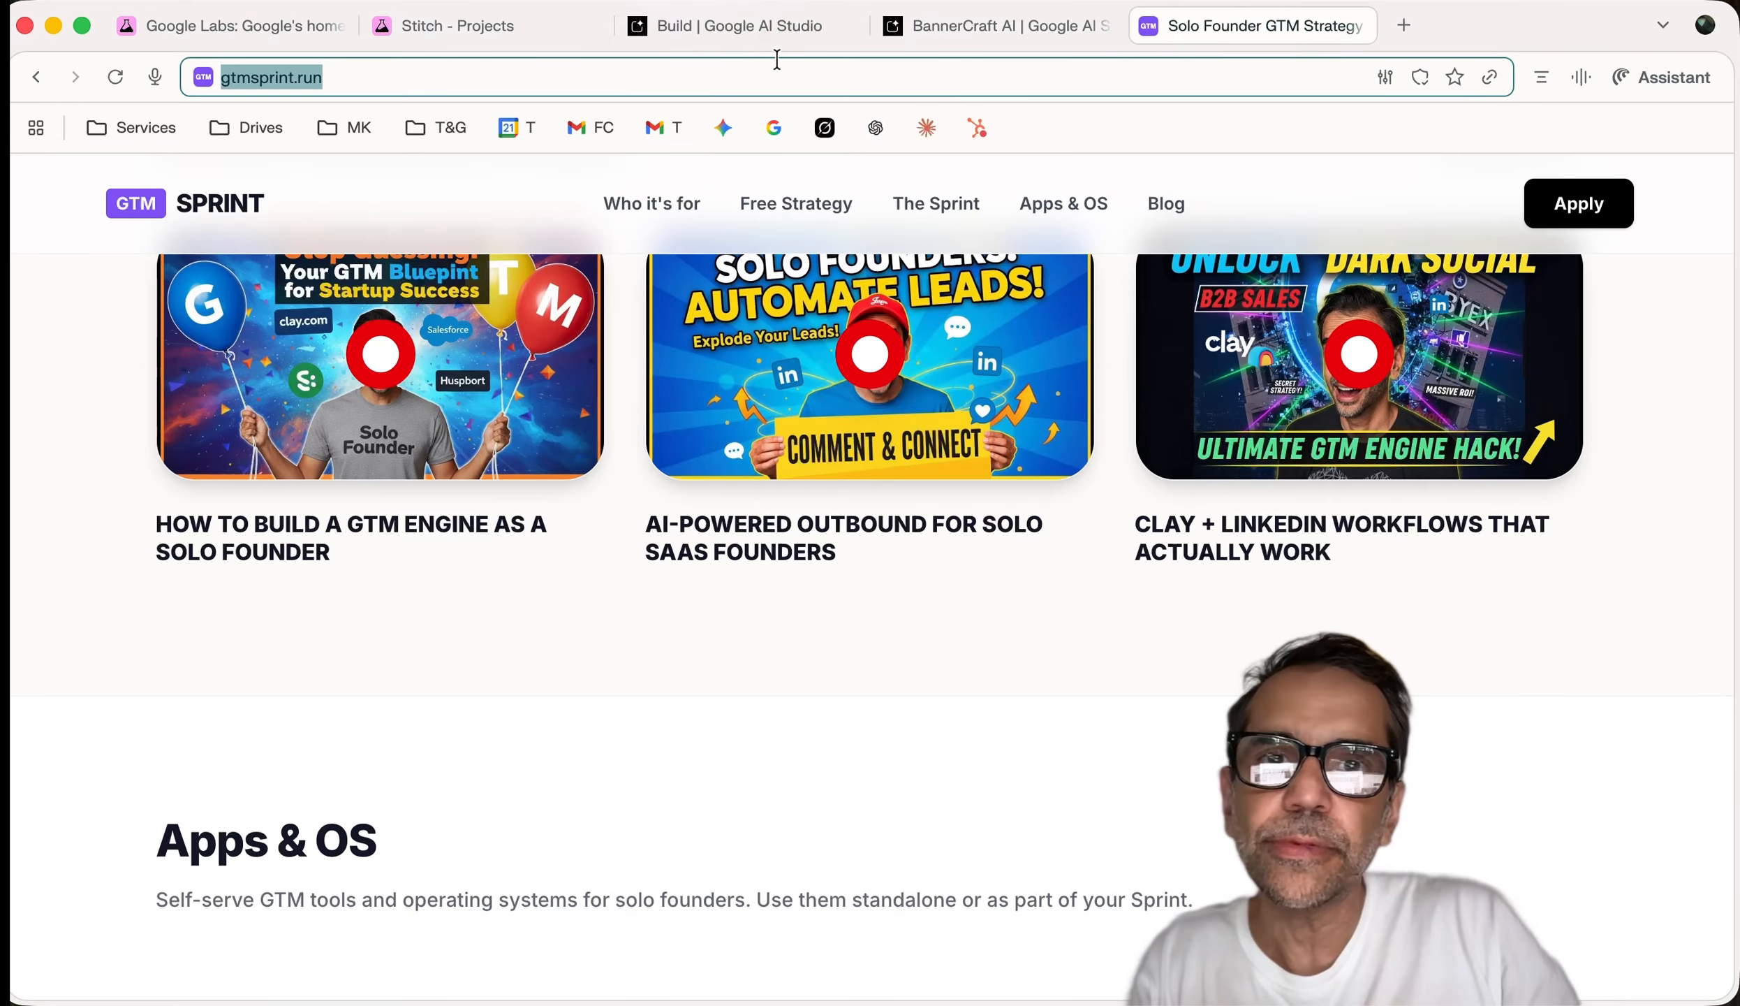
click(920, 25)
click(684, 590)
text(https://gtmsprint.run/)
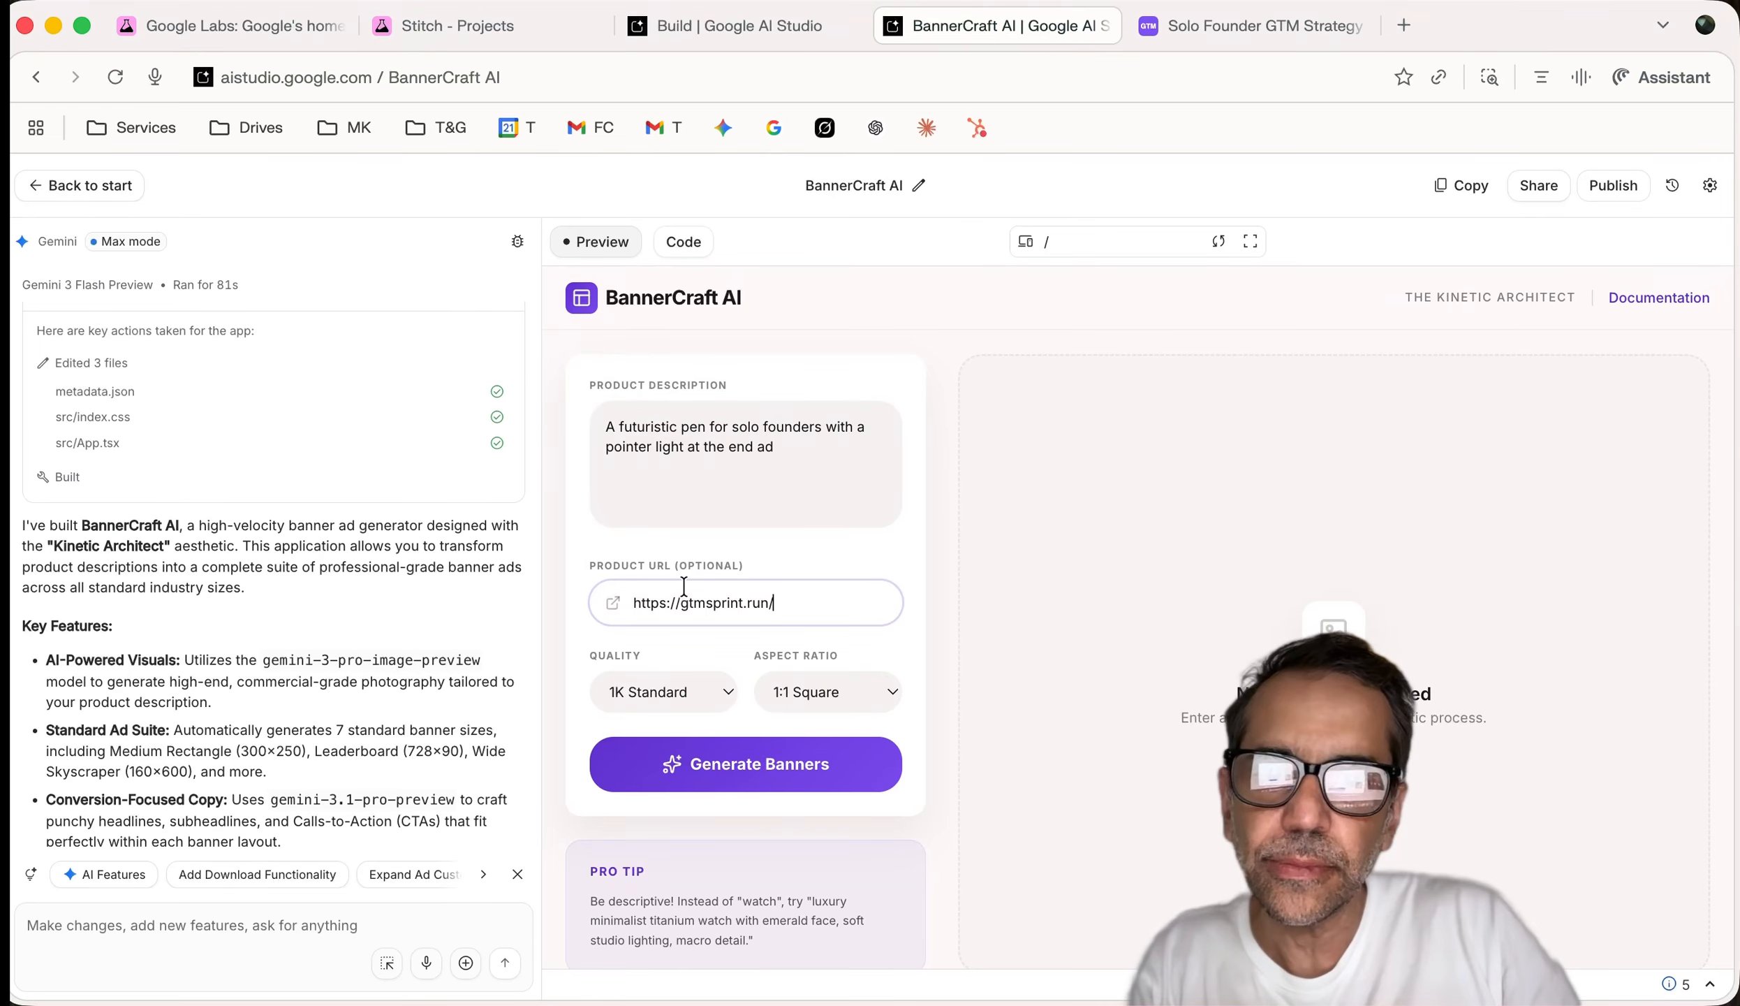
click(710, 765)
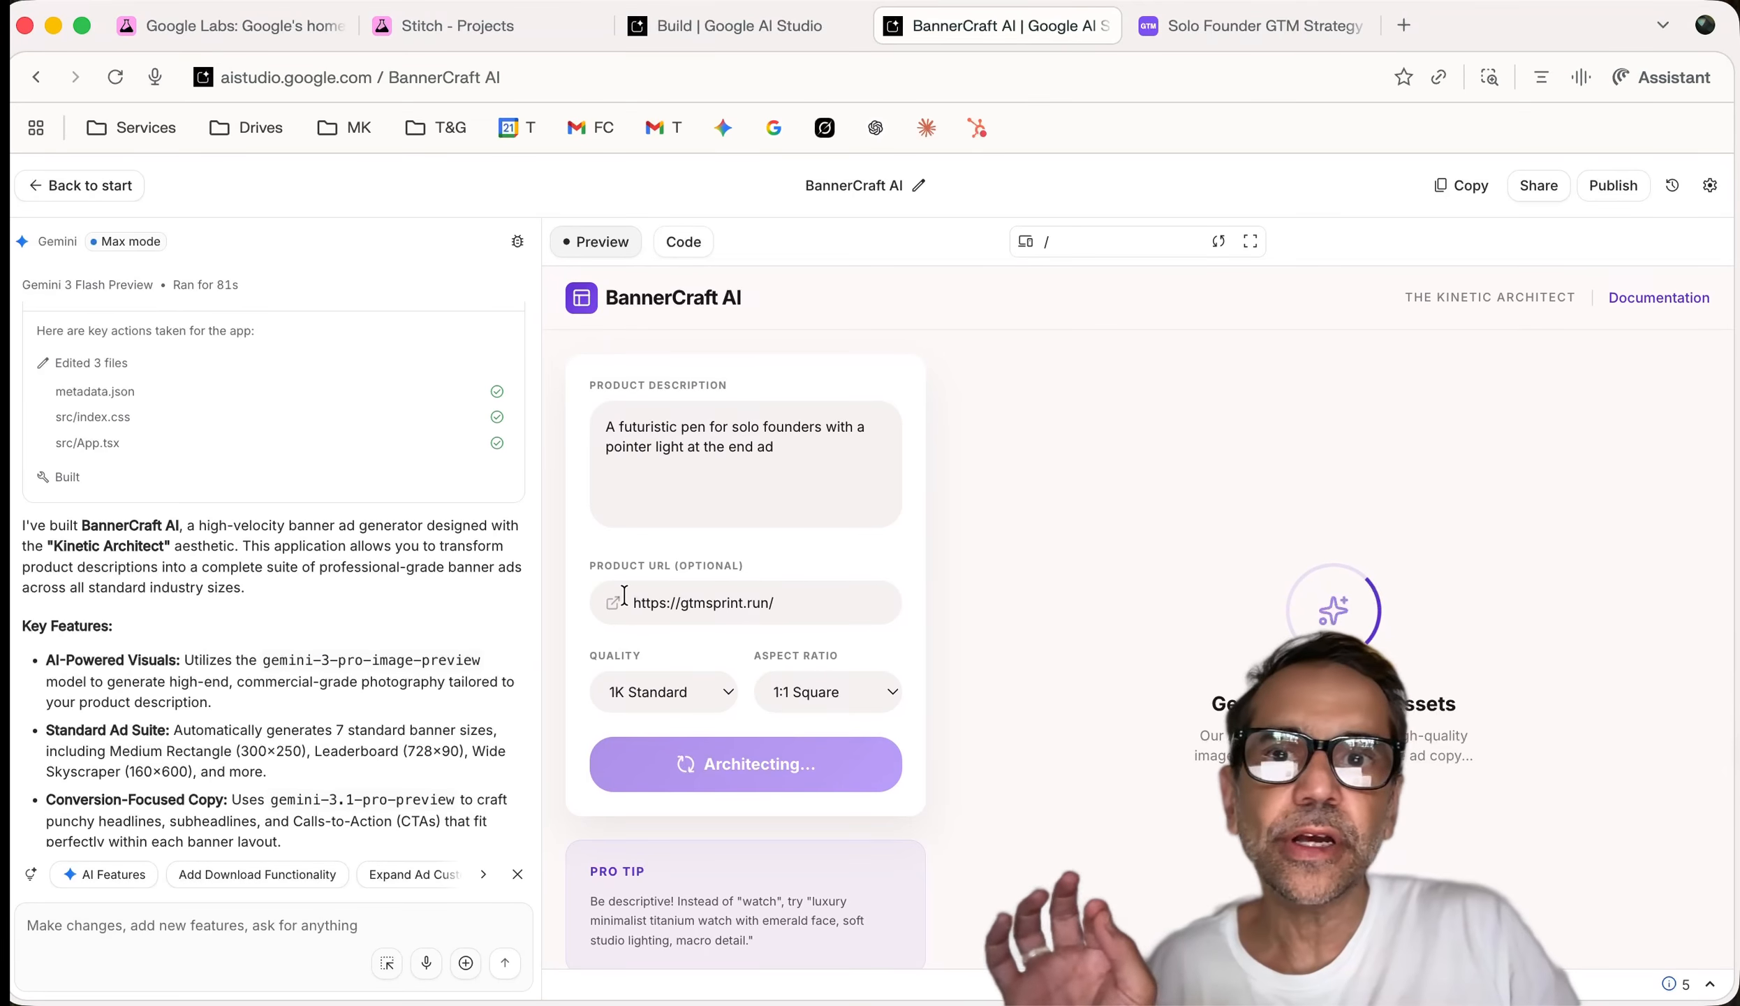
click(676, 29)
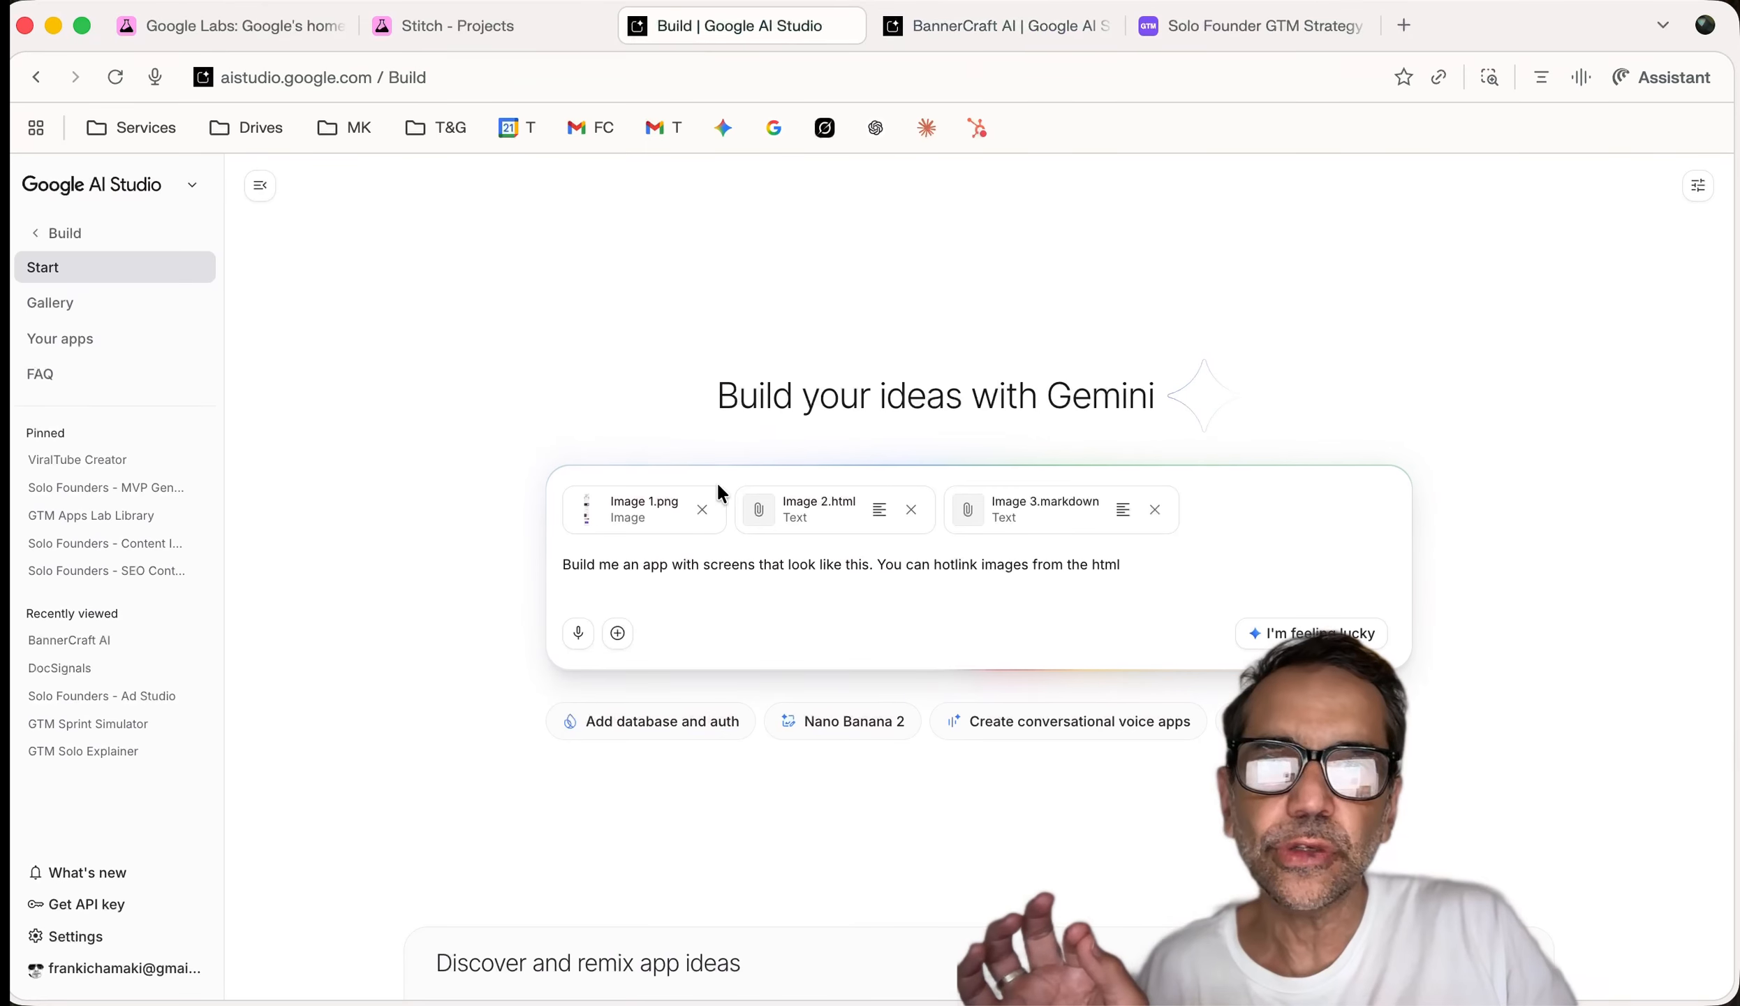
click(455, 25)
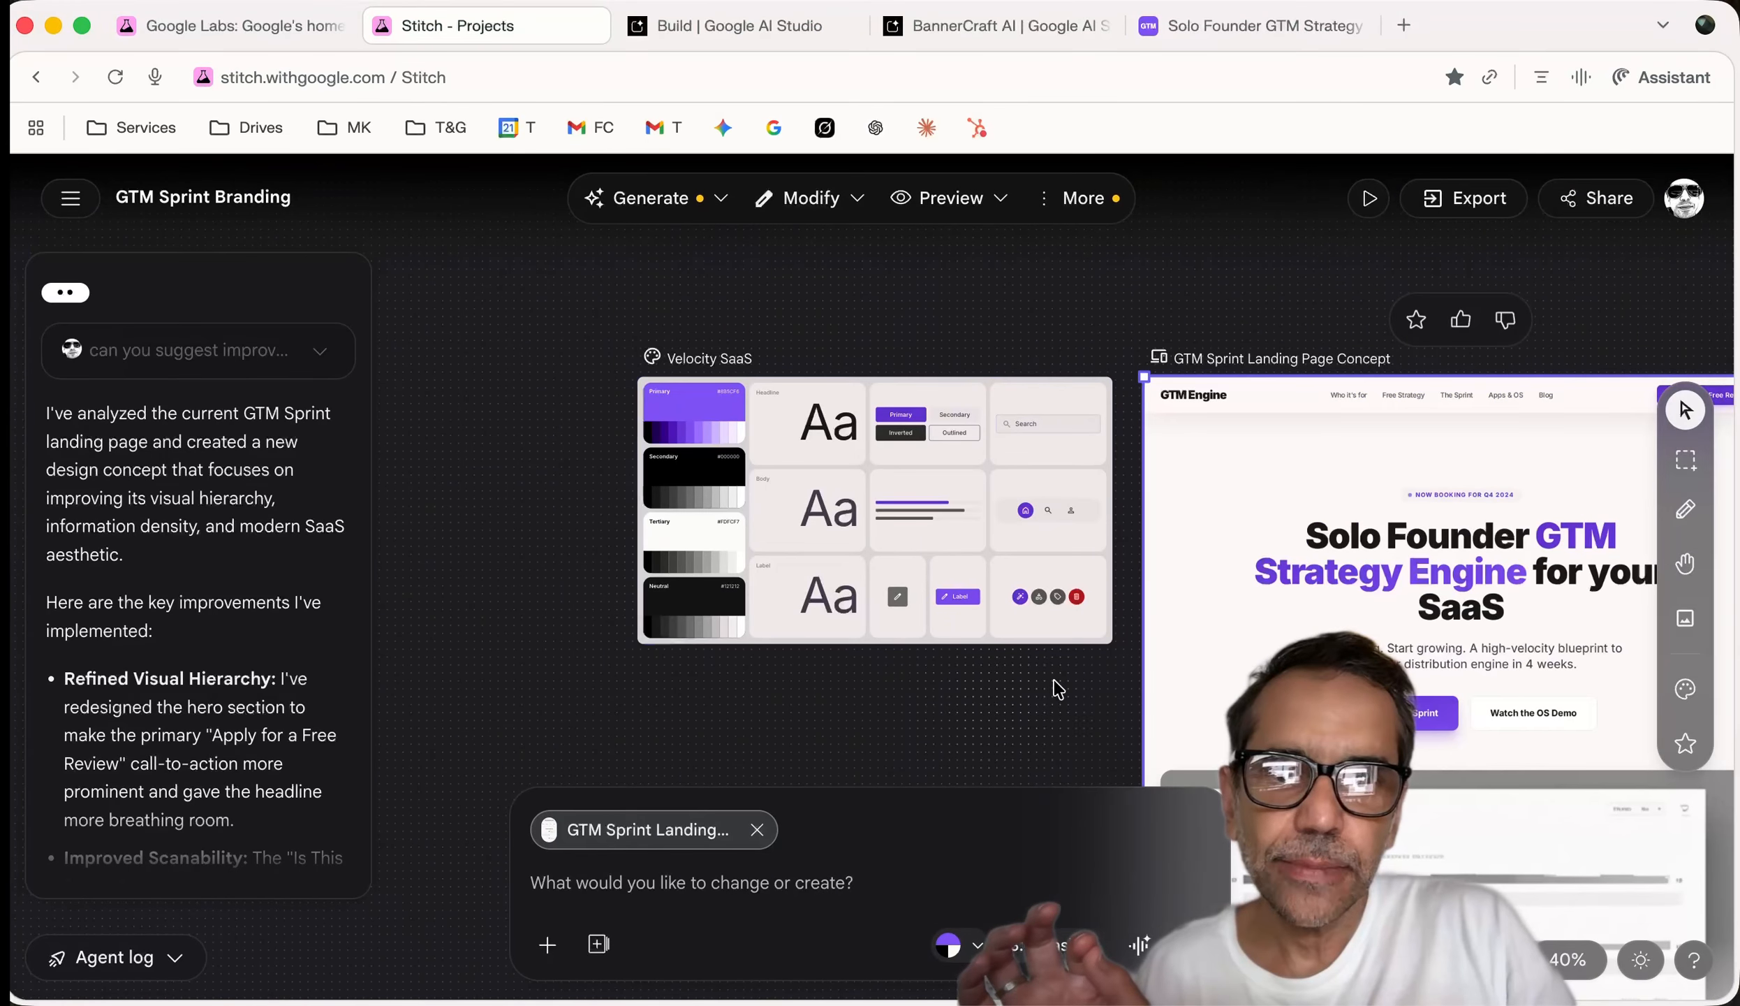
mouse_move(878, 510)
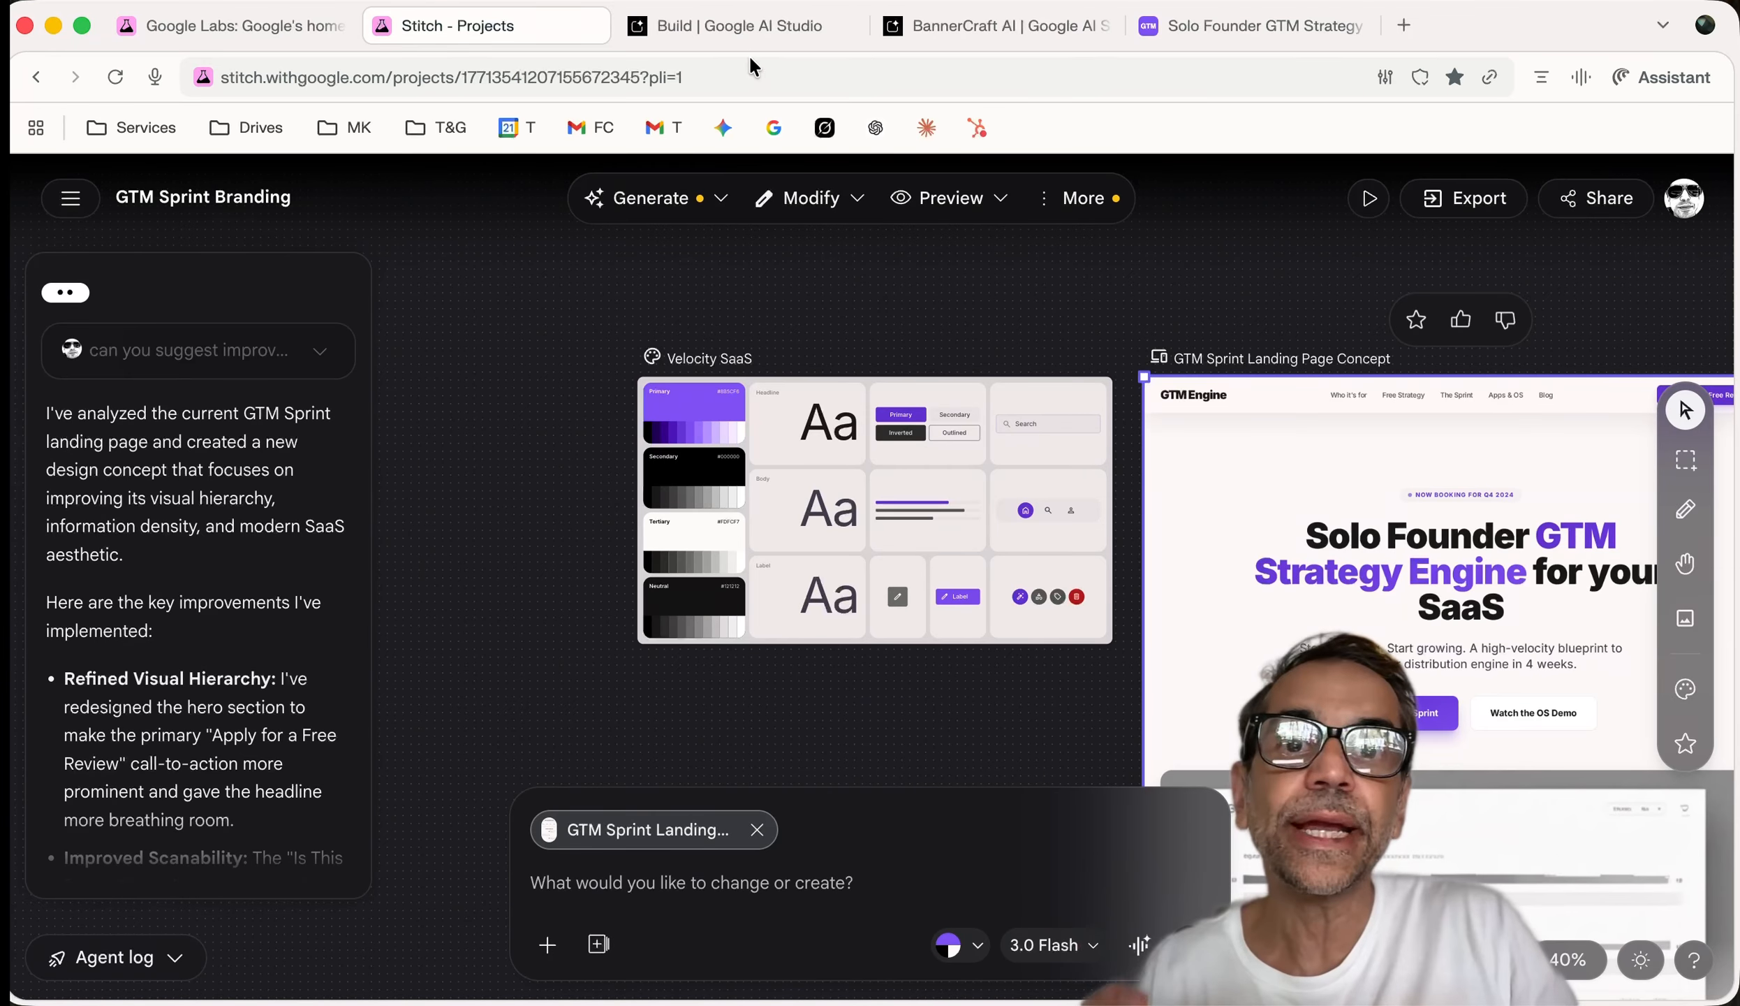
click(739, 34)
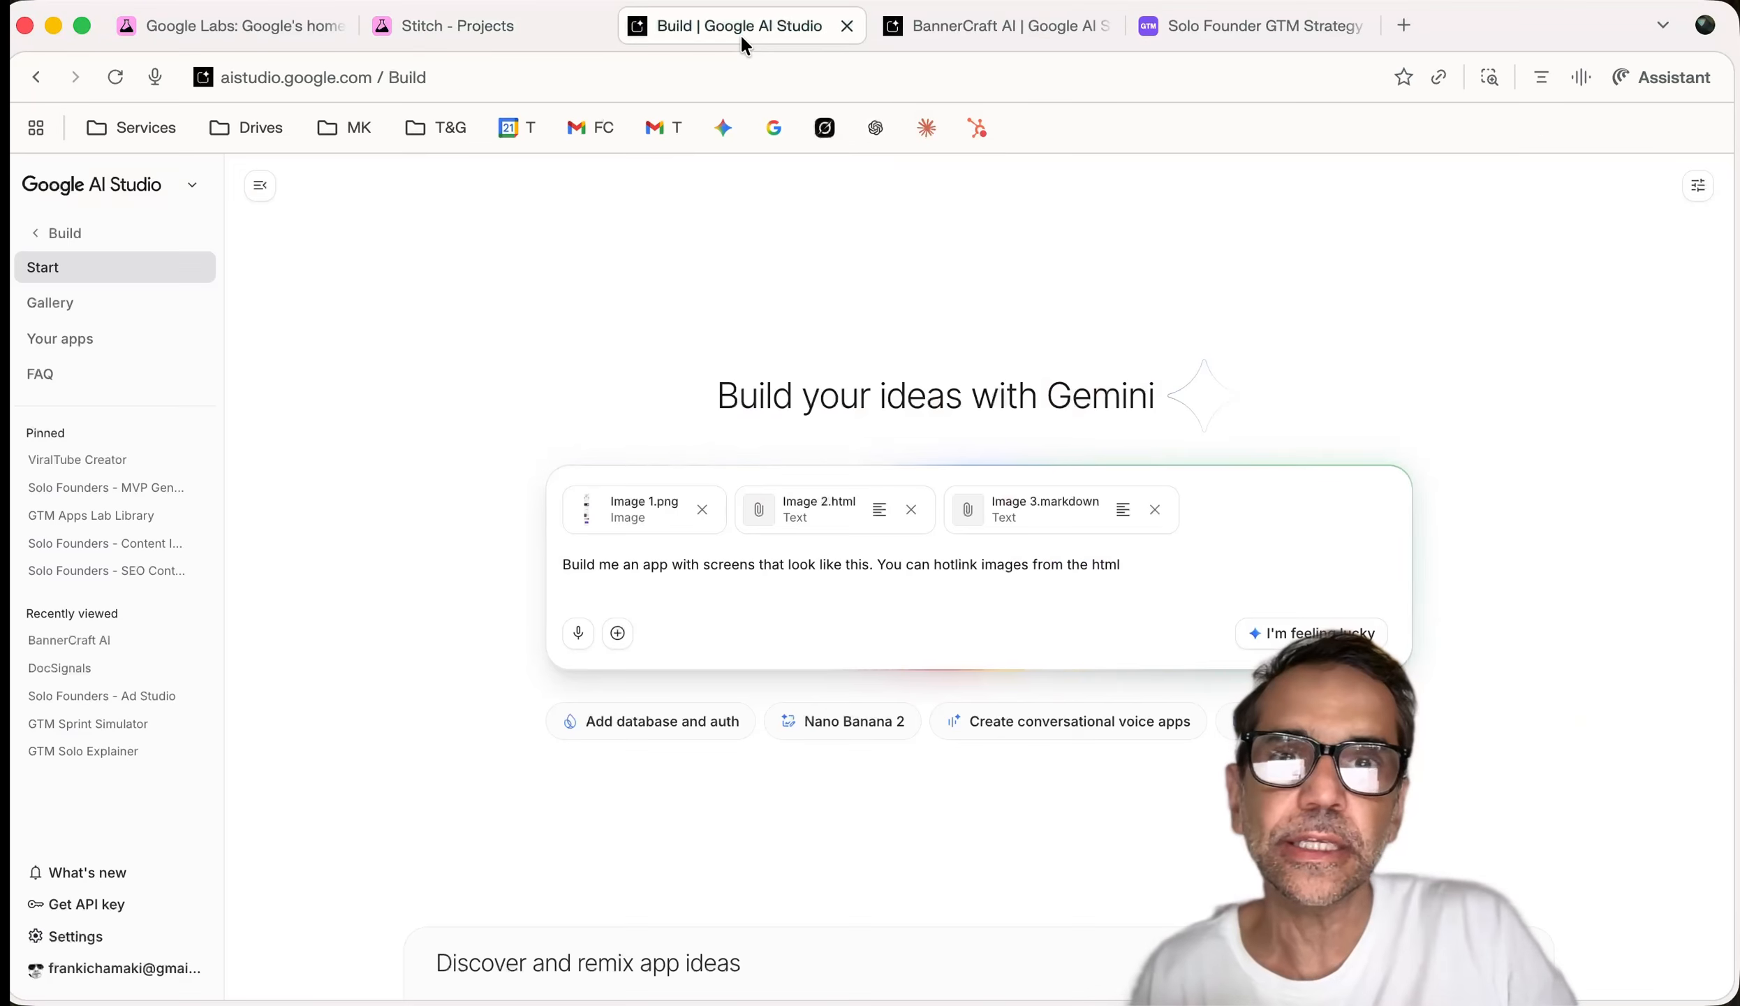
click(943, 29)
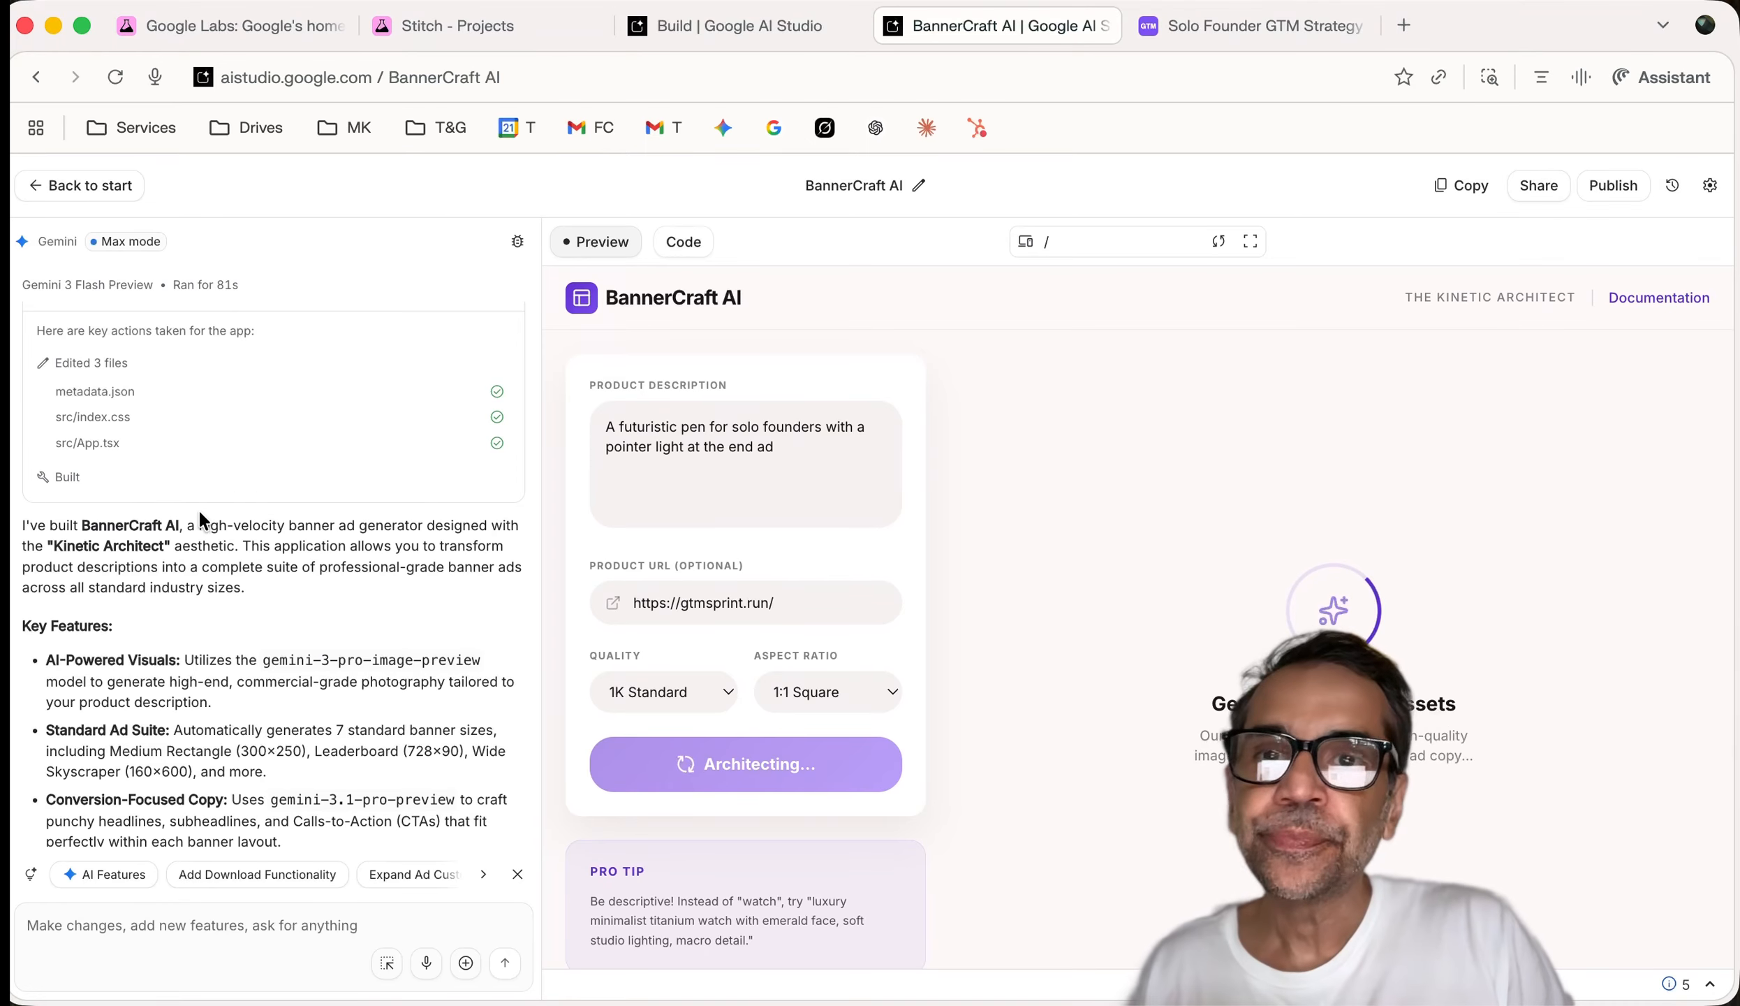
click(691, 28)
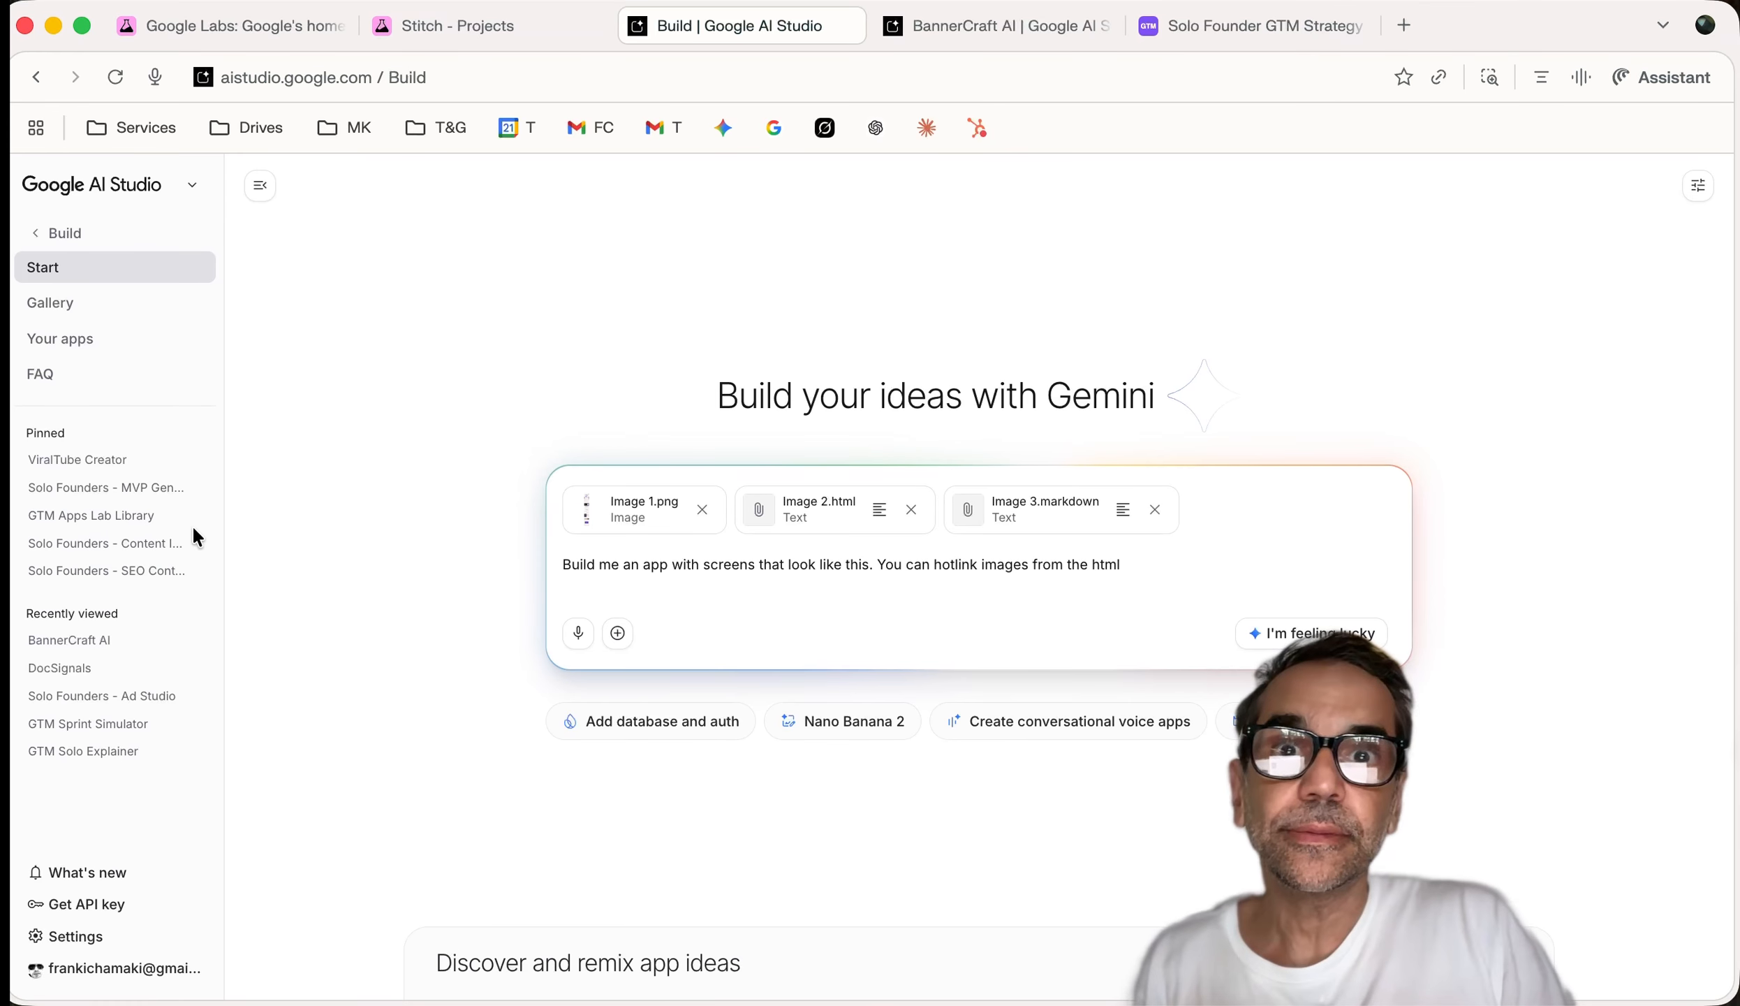
Append the ICP Clarity Coach instructions on a new line after the build prompt
drag(1152, 573, 499, 562)
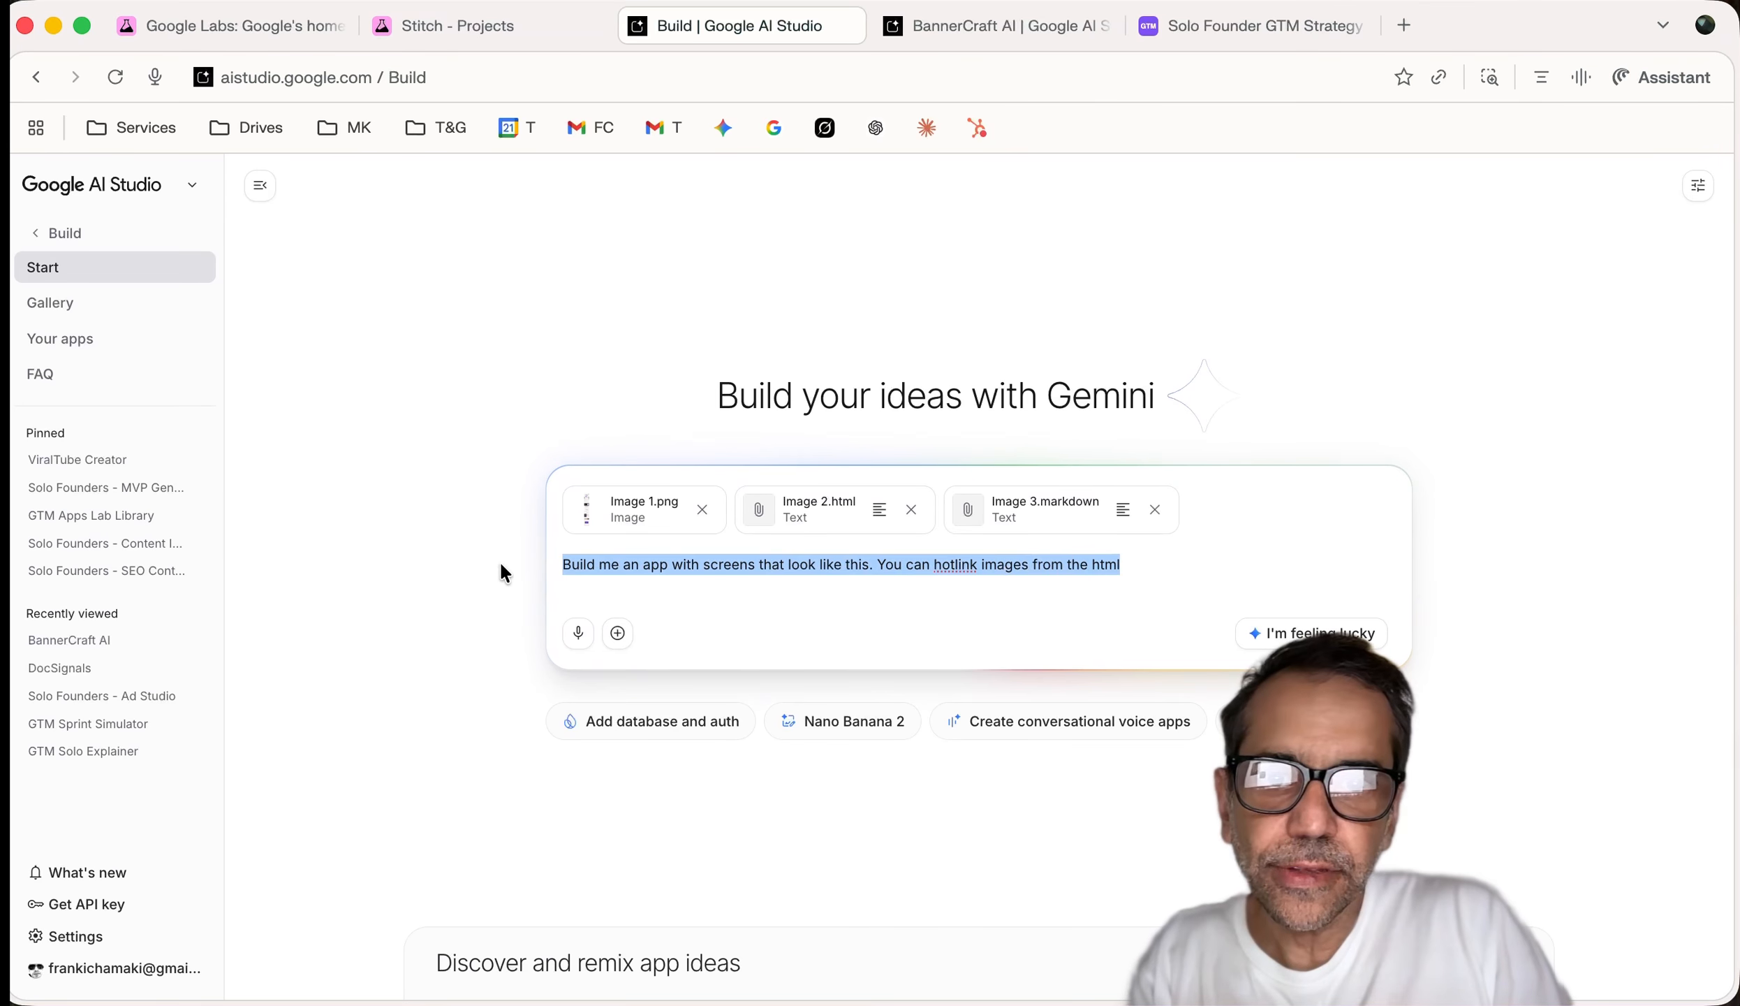
drag(1135, 573, 941, 570)
click(1216, 556)
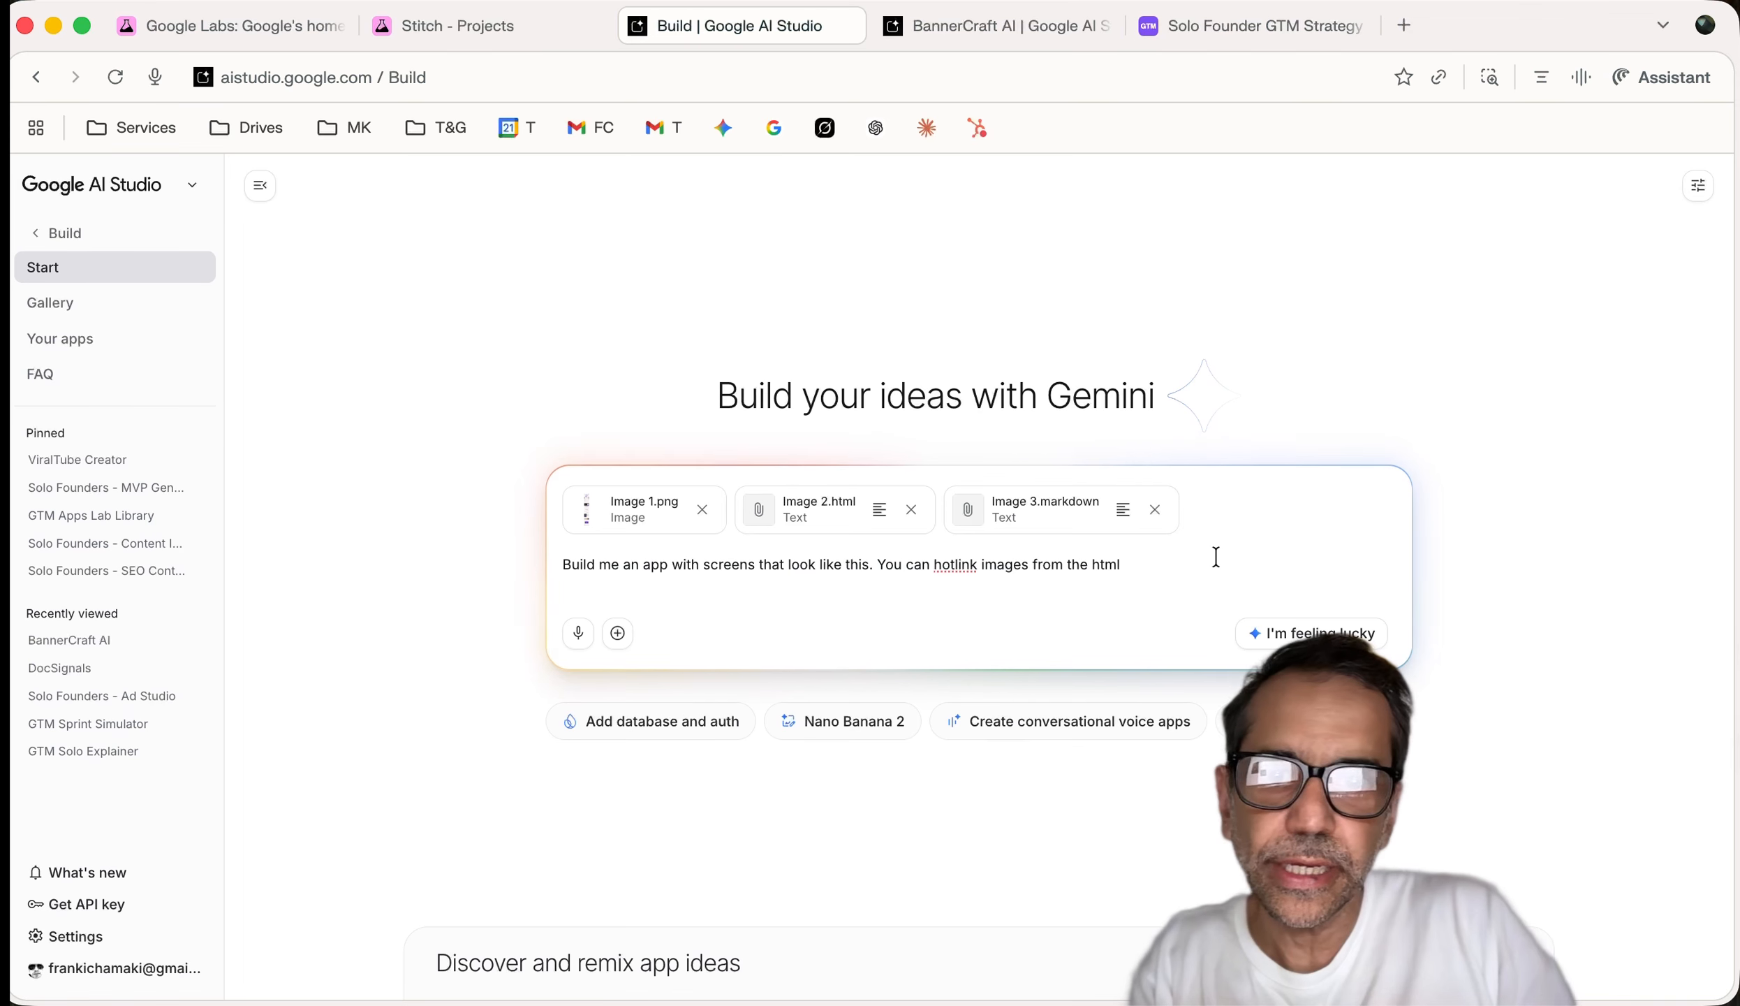
key(Return)
key(Return)
text(You are an ICP Clarity Coach for solo SaaS founders and small GTM teams using the GTM Sprint methodology. You take structured inputs about a startup (problem, solution, pricing, tech, traction, sales motion) and return 2–3 clearly defined Ideal Customer Profiles. For each ICP, you must include:  Who they are (role, company type, size, region)  Key pains and triggers  Why they are high-priority now vs later  What to de-prioritize or avoid (non-ICP lookalikes)  Use concise, practical language that a non-marketer founder can act on immediately)
scroll(692, 513, up, 5)
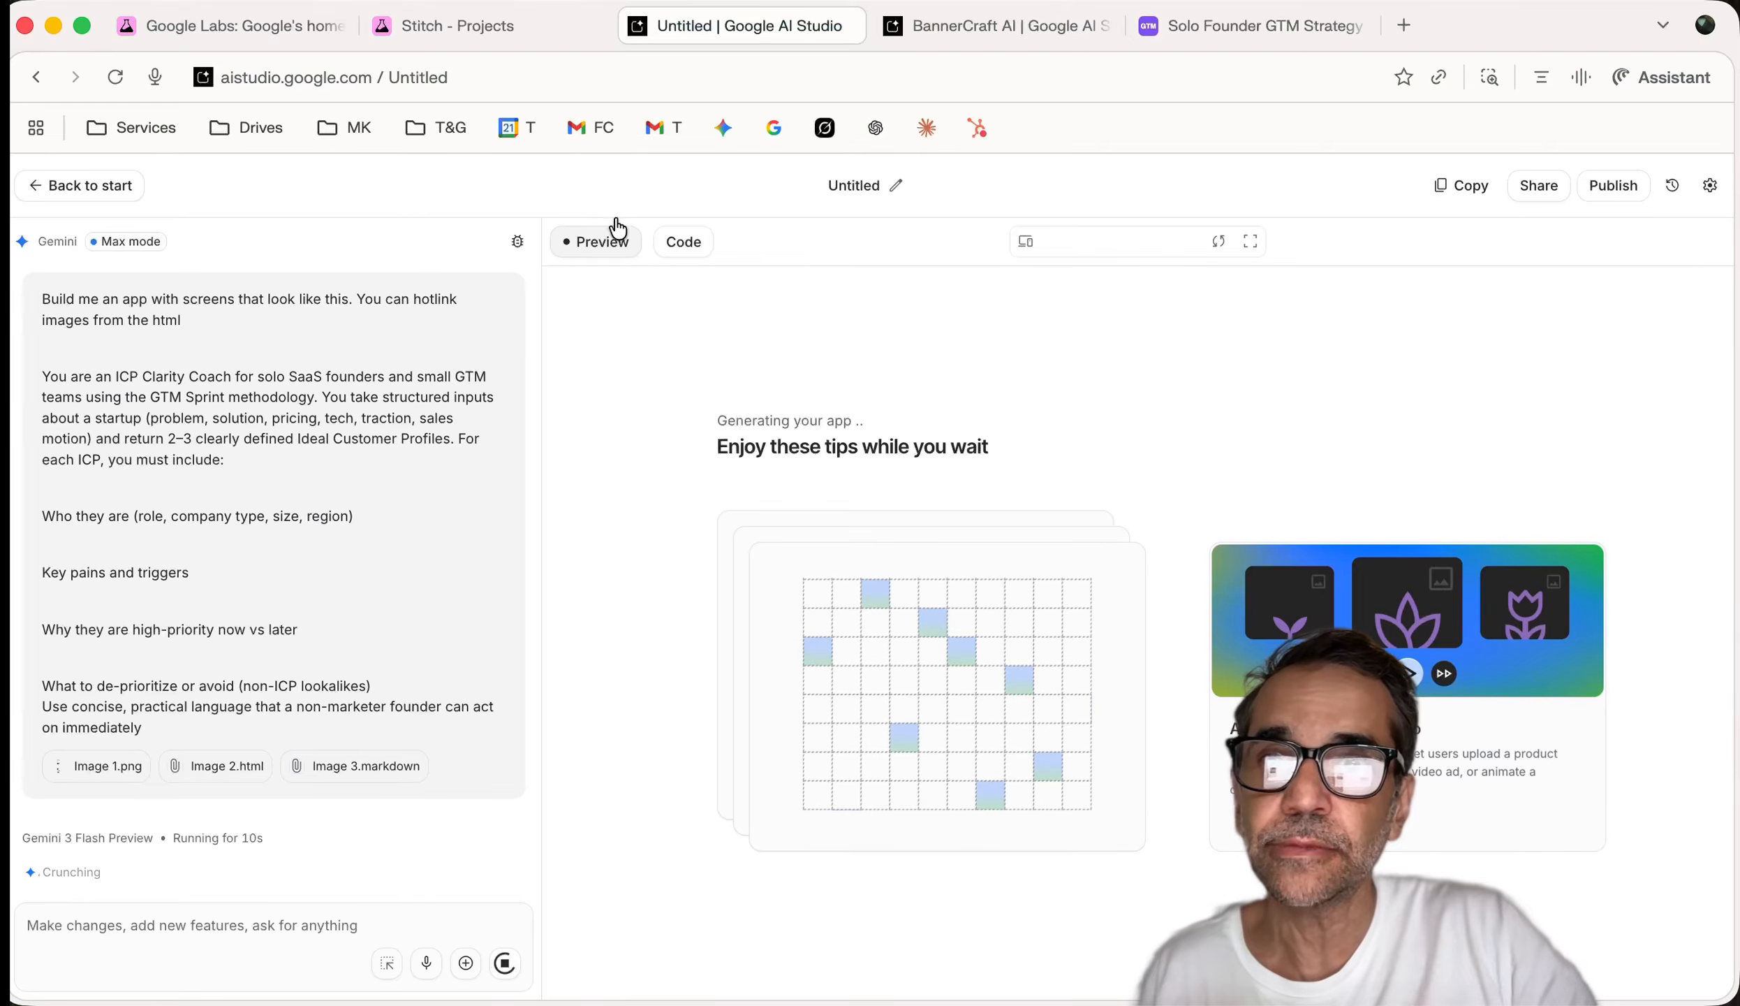
Look through the Stitch, untitled AI Studio and BannerCraft AI projects, scrolling back up the preview
click(512, 26)
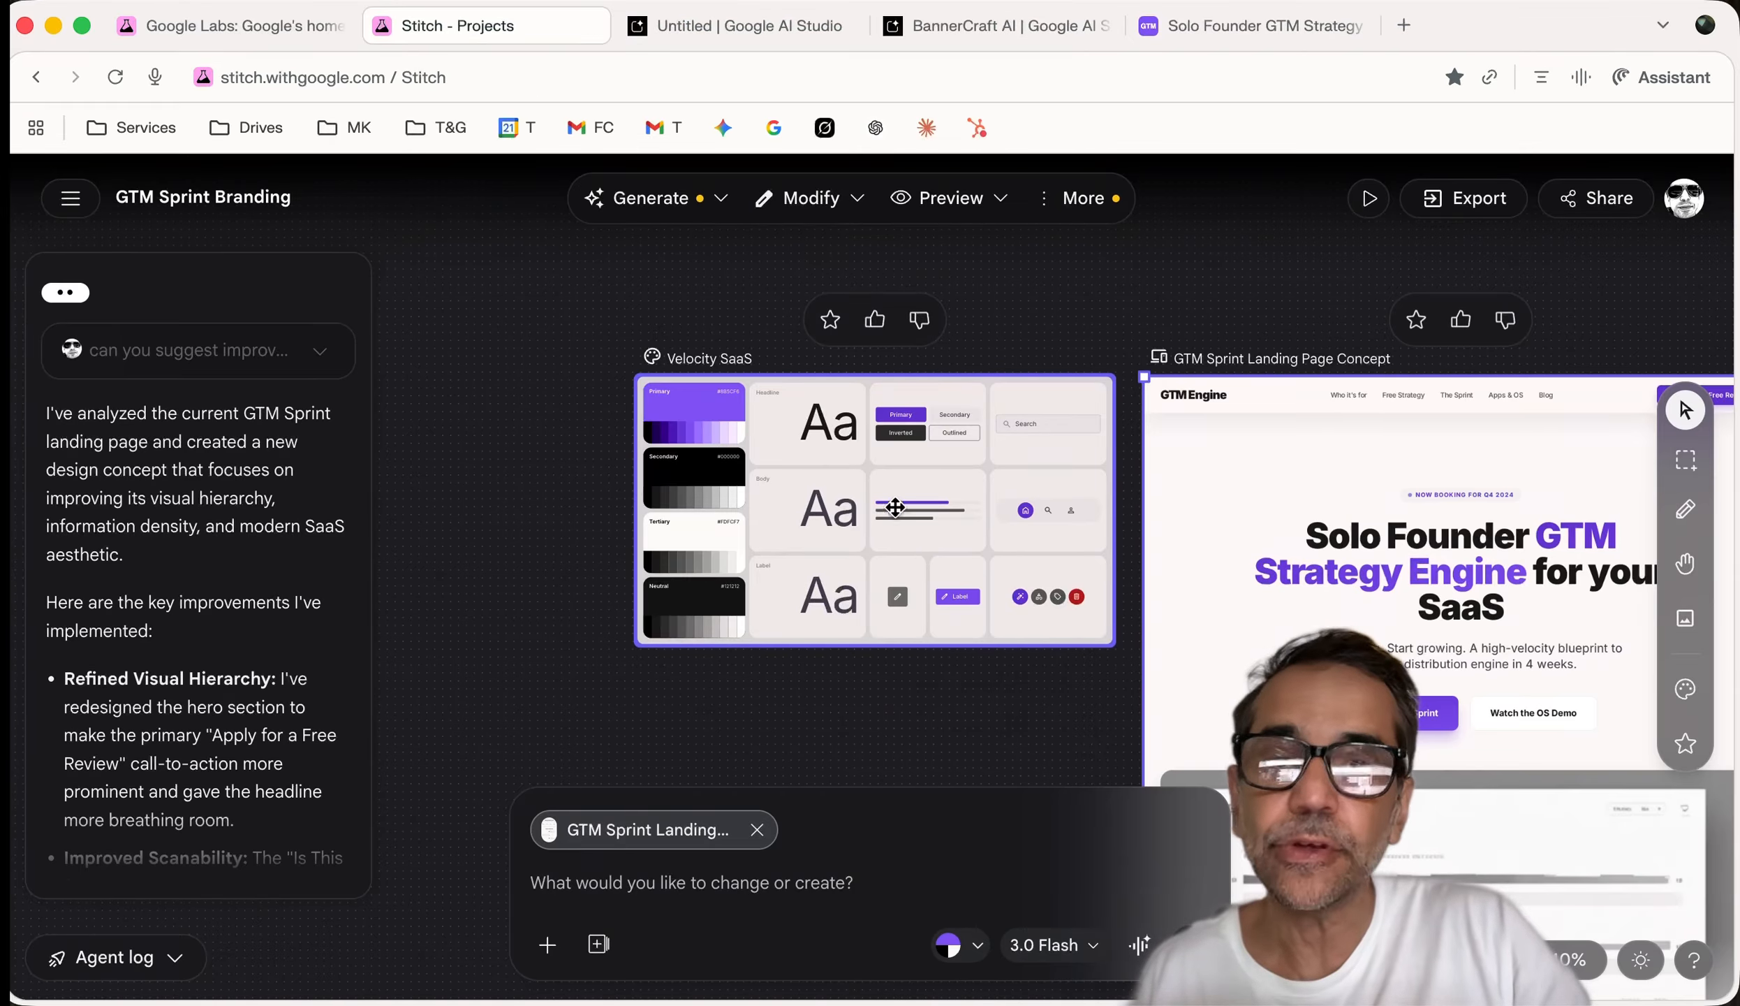
click(725, 24)
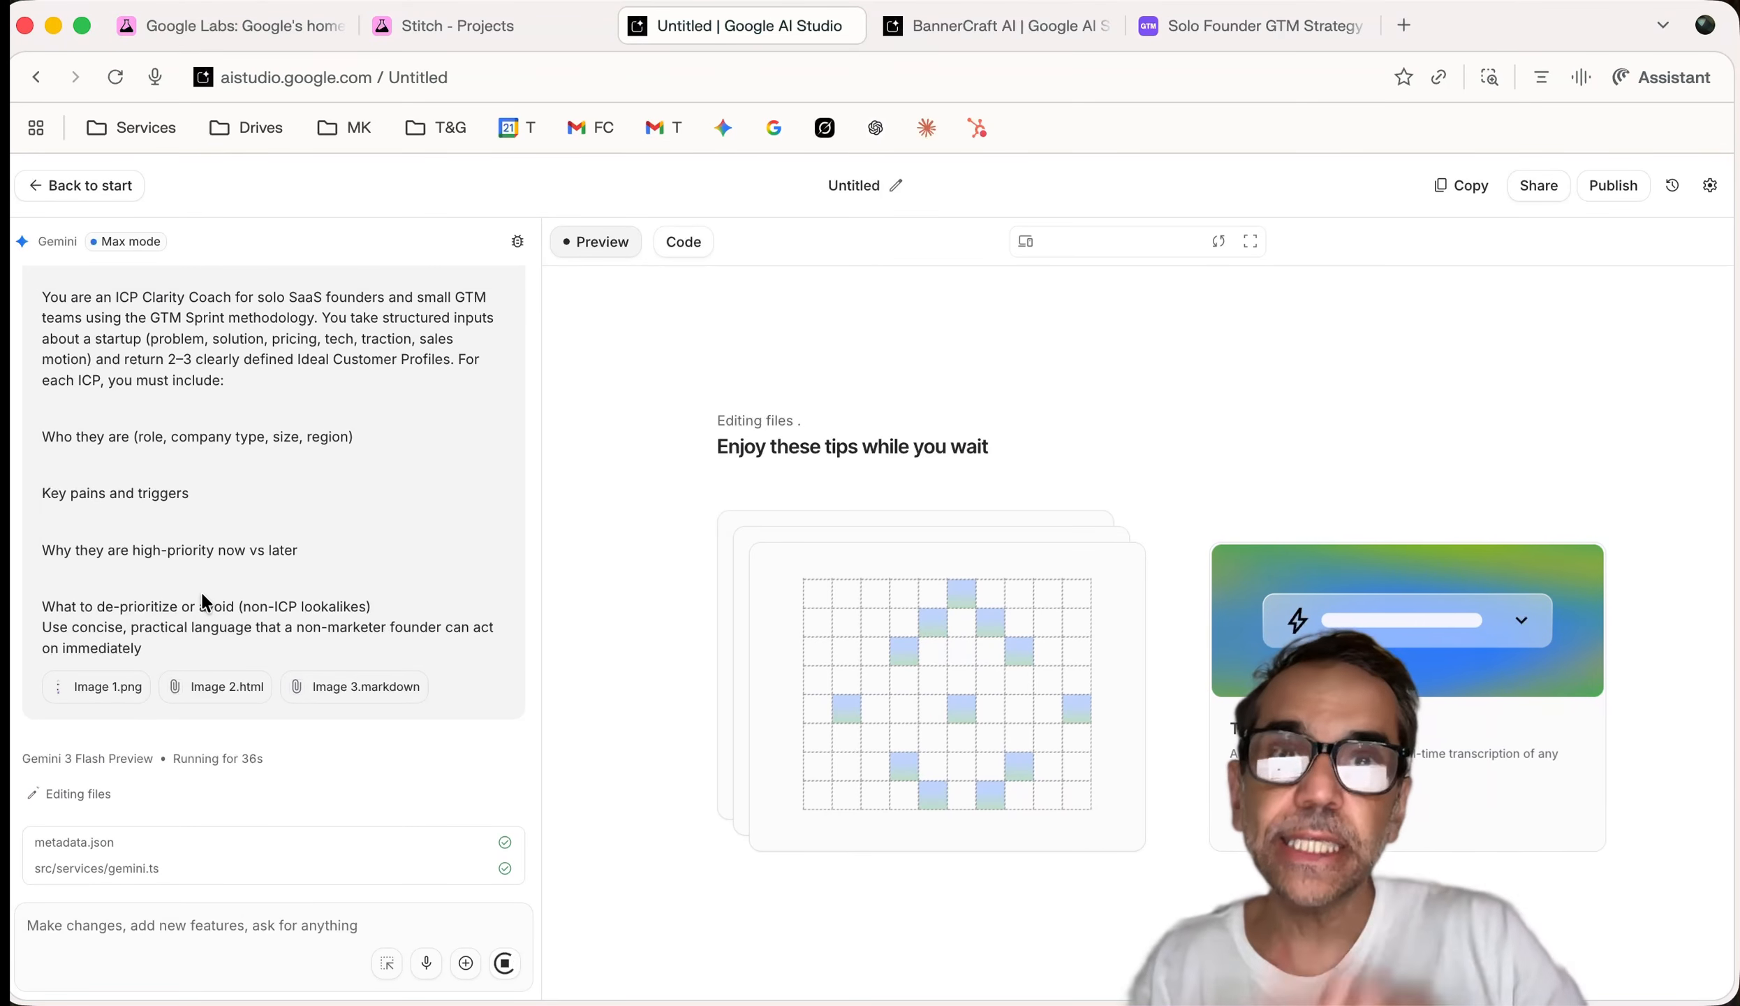
click(949, 26)
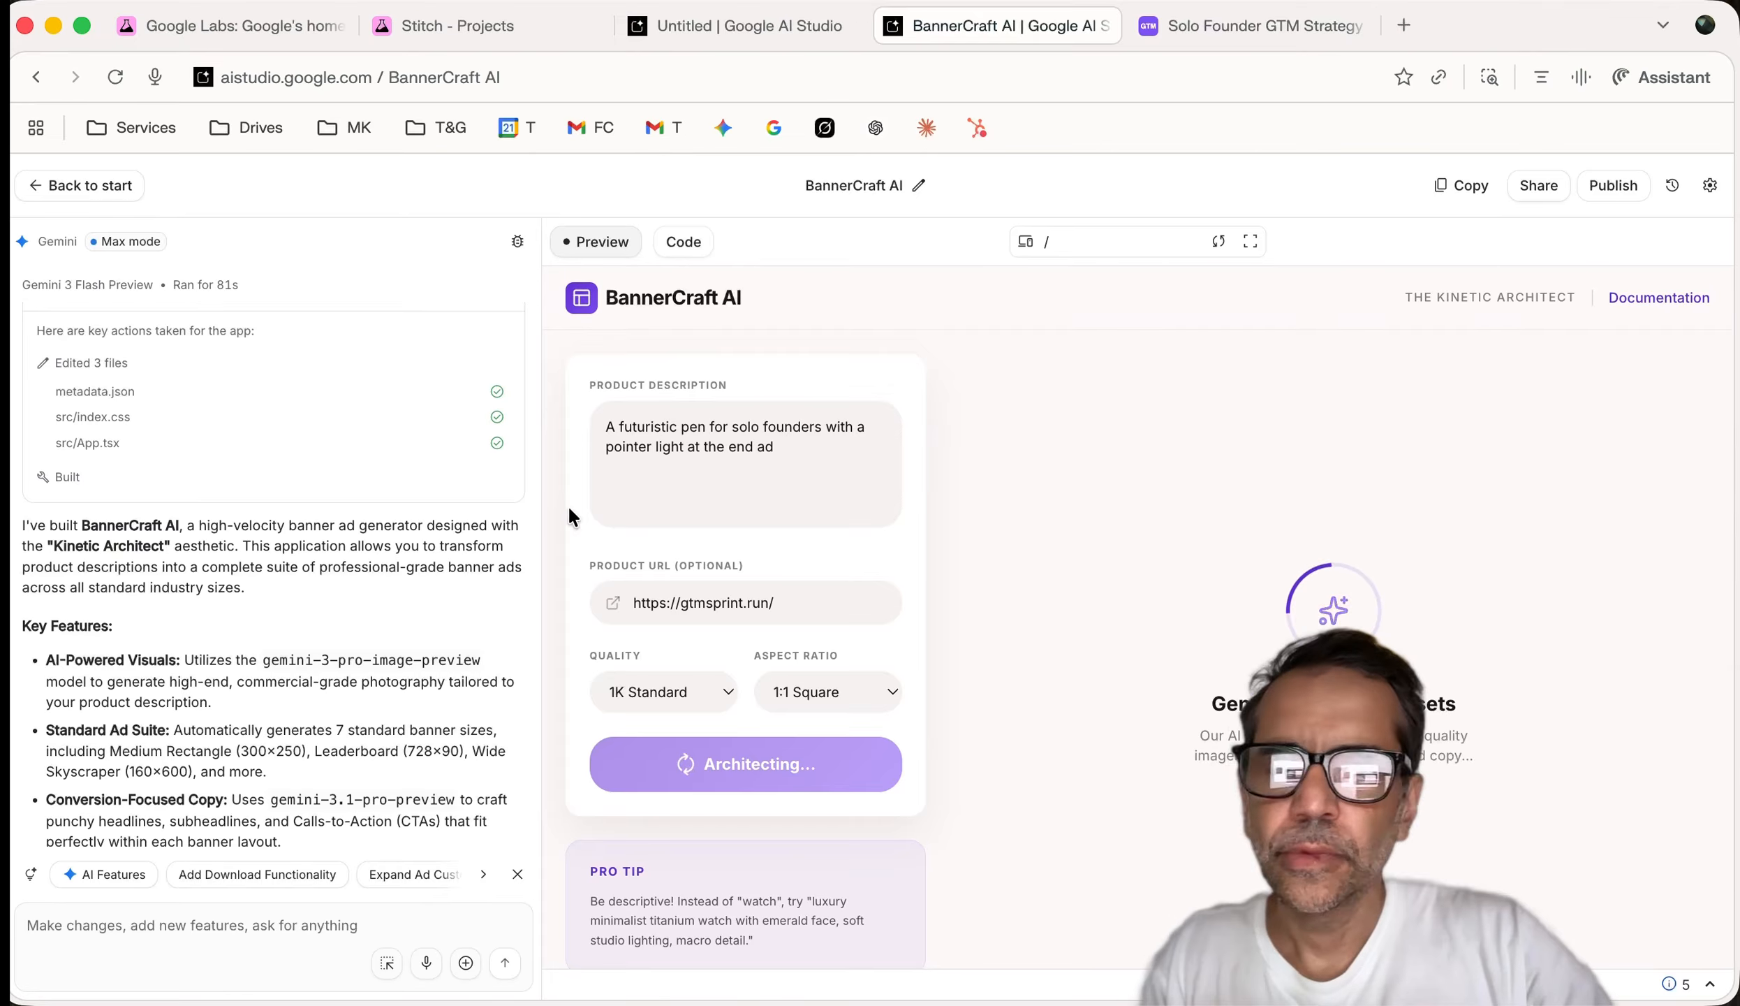
scroll(953, 562, up, 15)
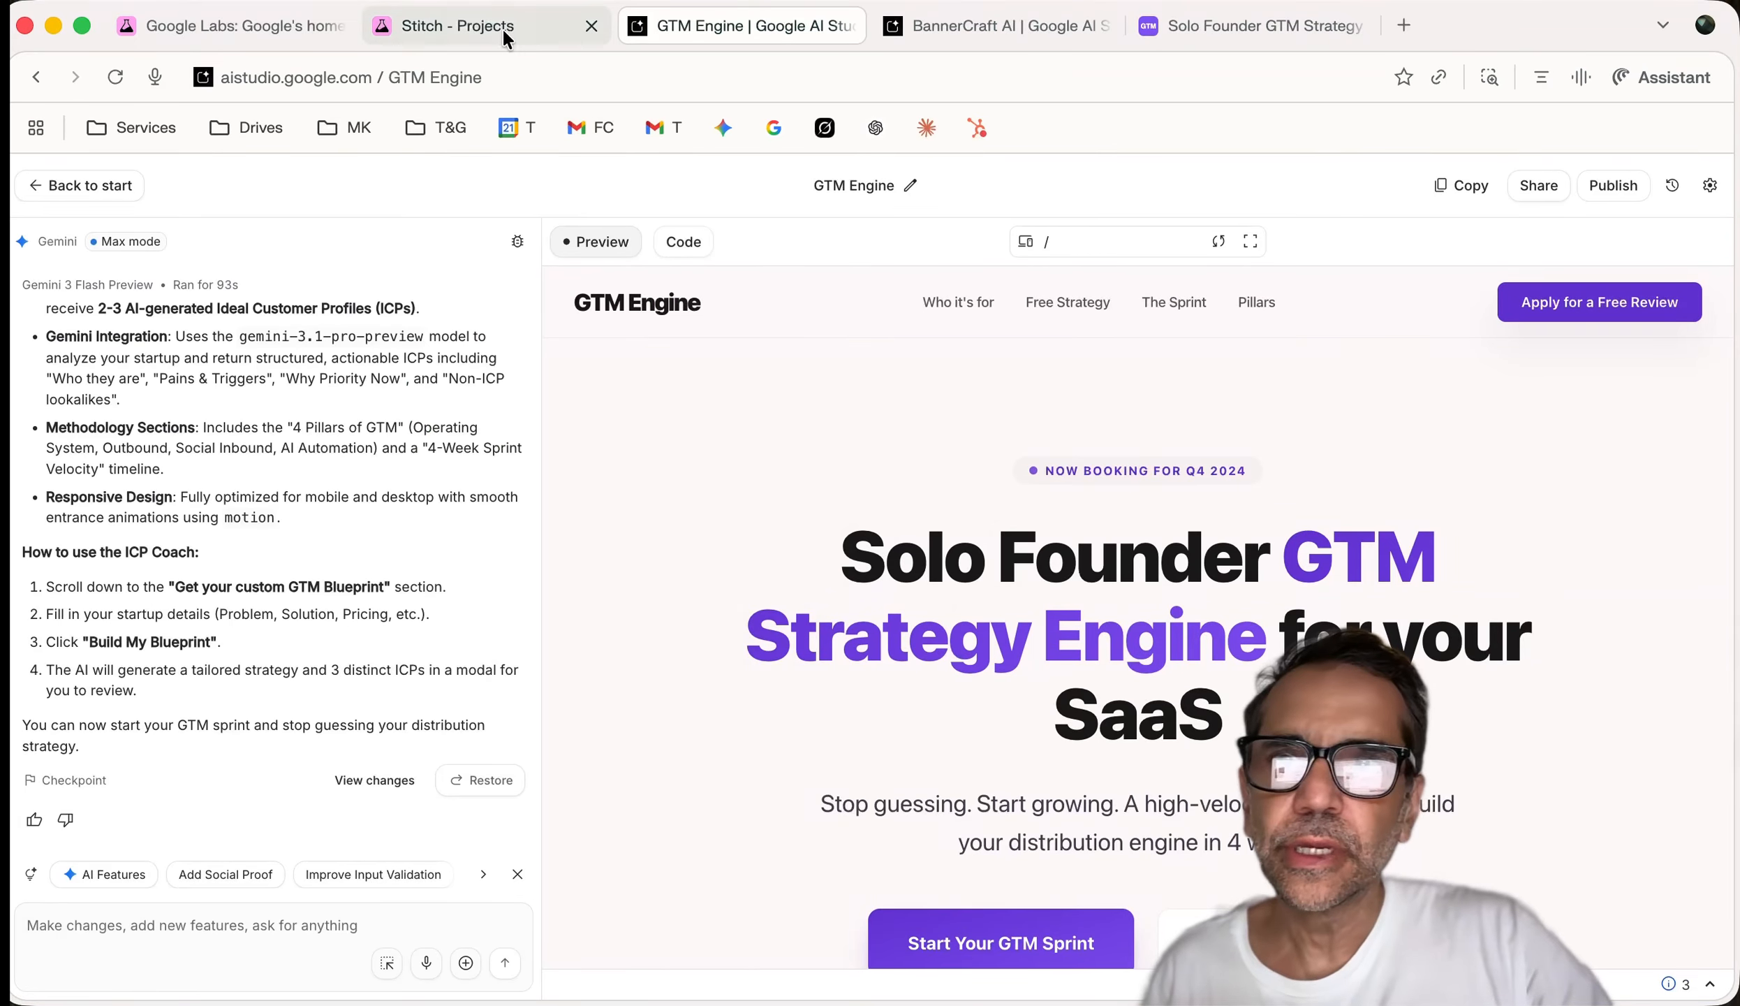
Return to the GTM Engine preview and scroll down to its Blueprint form
click(450, 32)
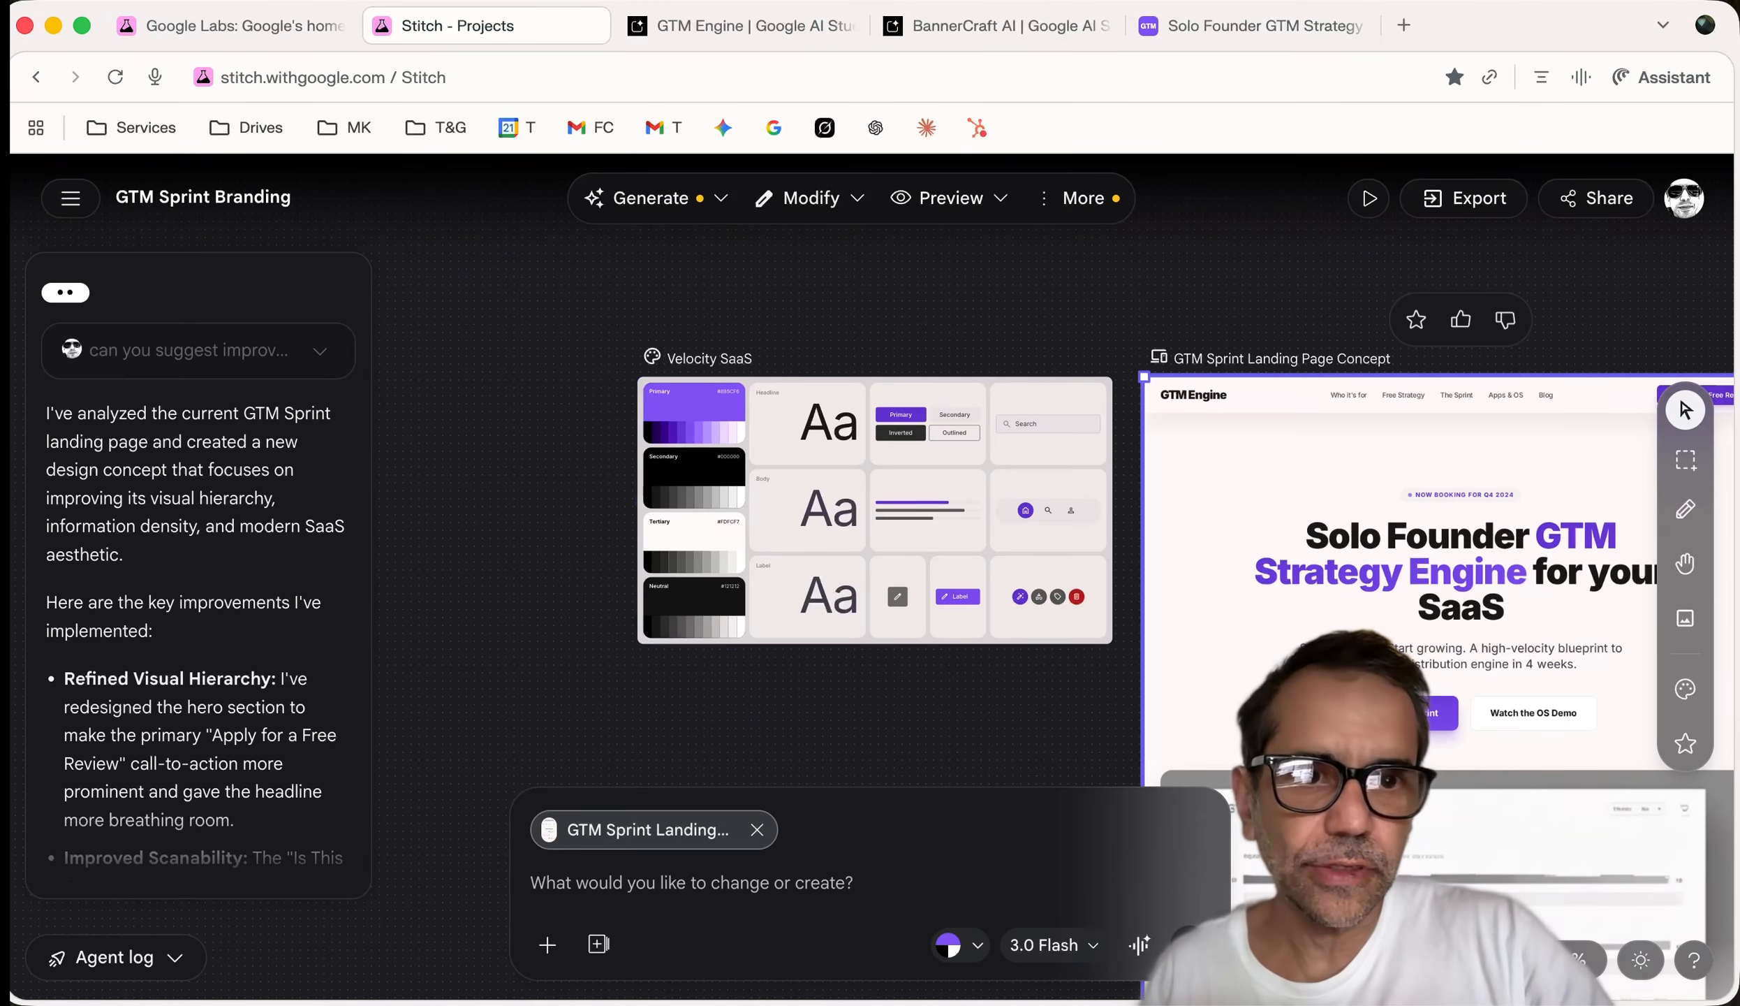
click(757, 26)
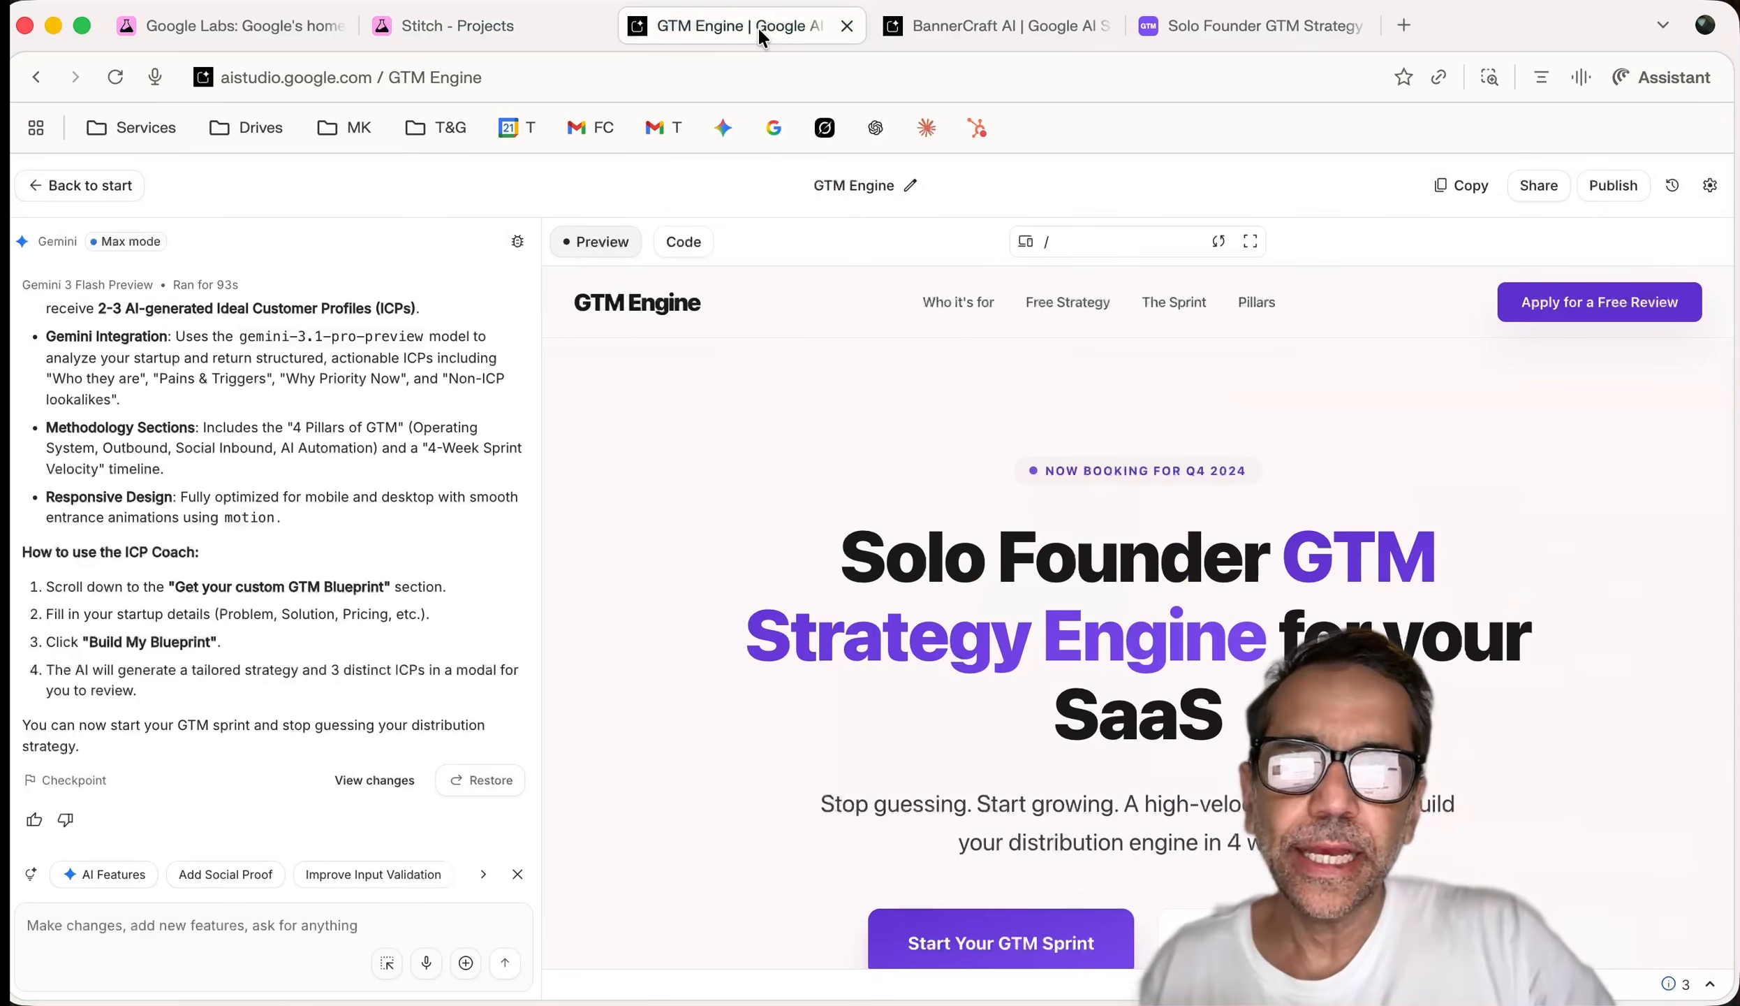
scroll(1053, 503, down, 5)
scroll(1052, 503, down, 8)
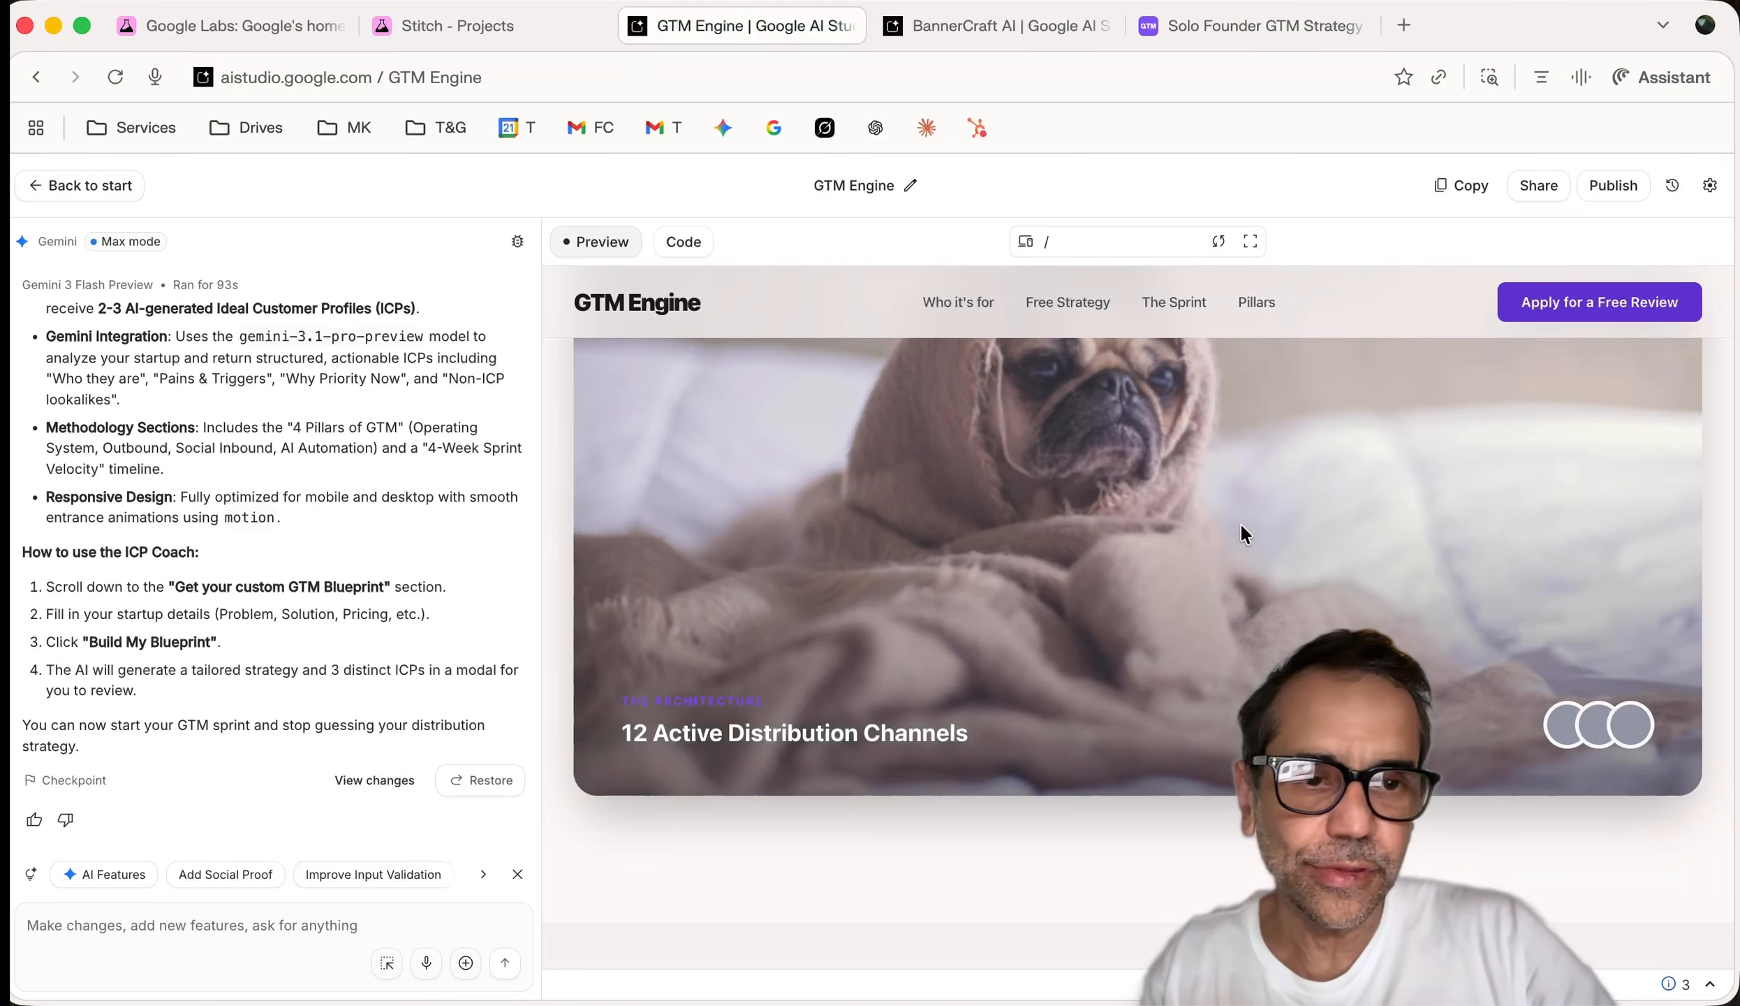
scroll(1365, 548, up, 3)
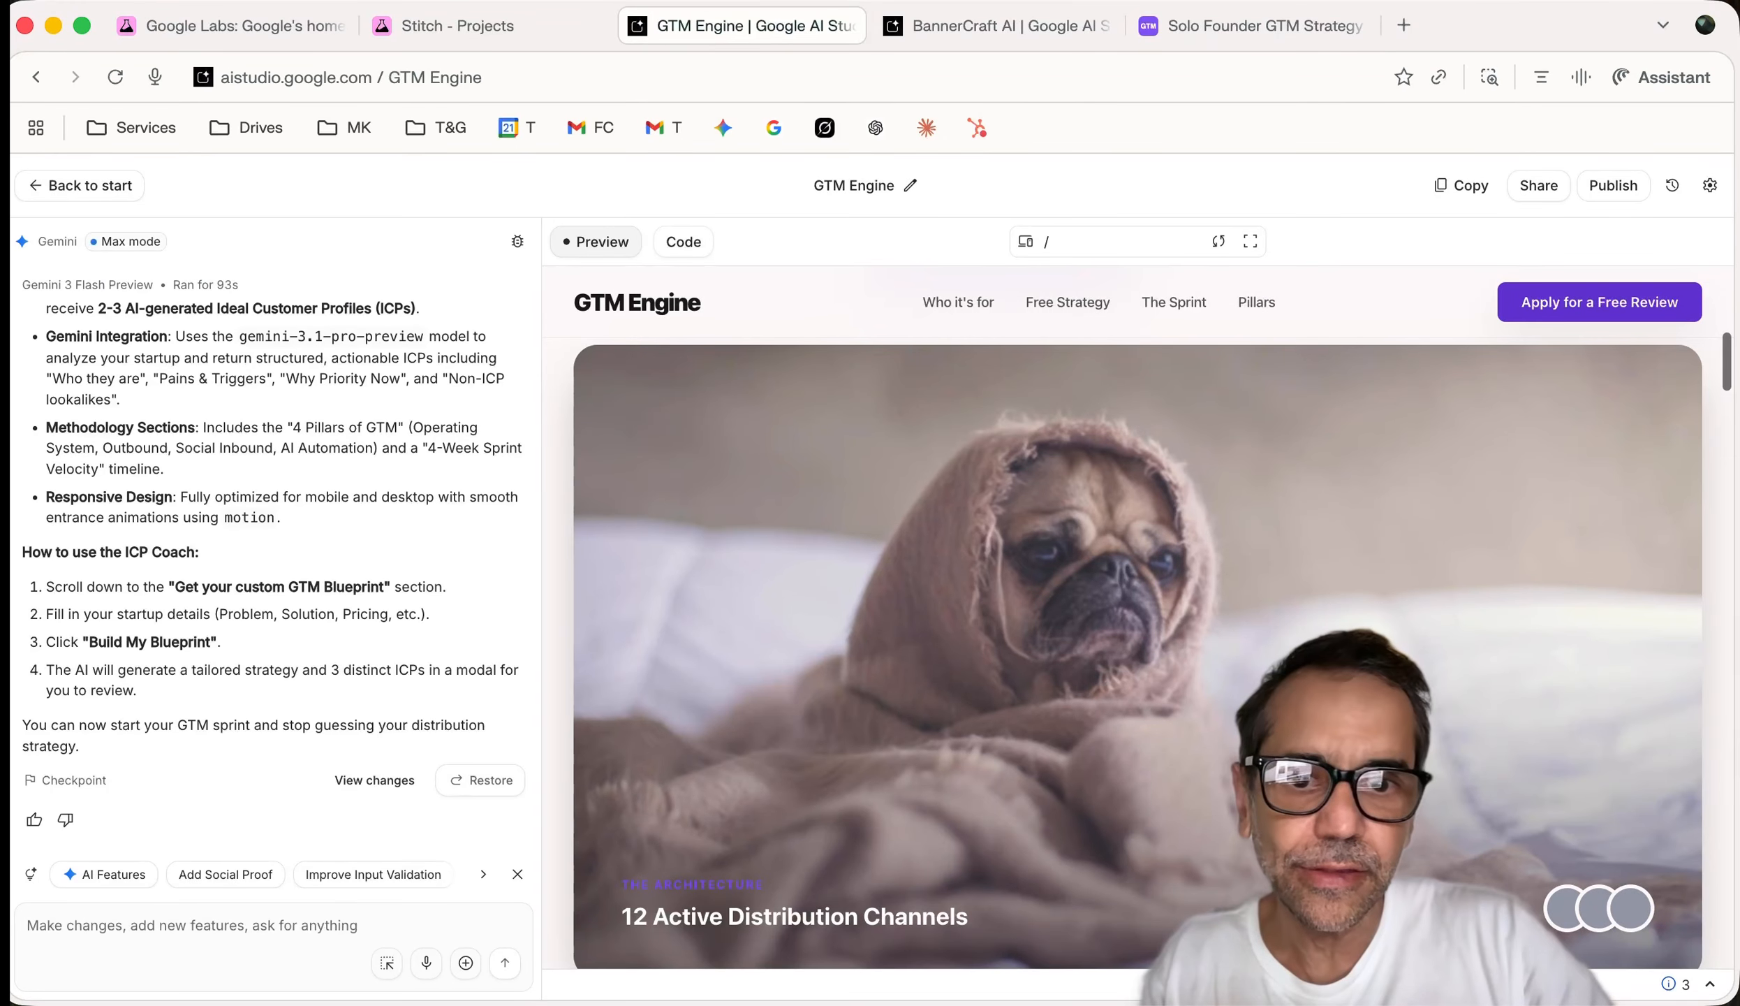
scroll(1365, 548, down, 5)
scroll(1277, 556, down, 20)
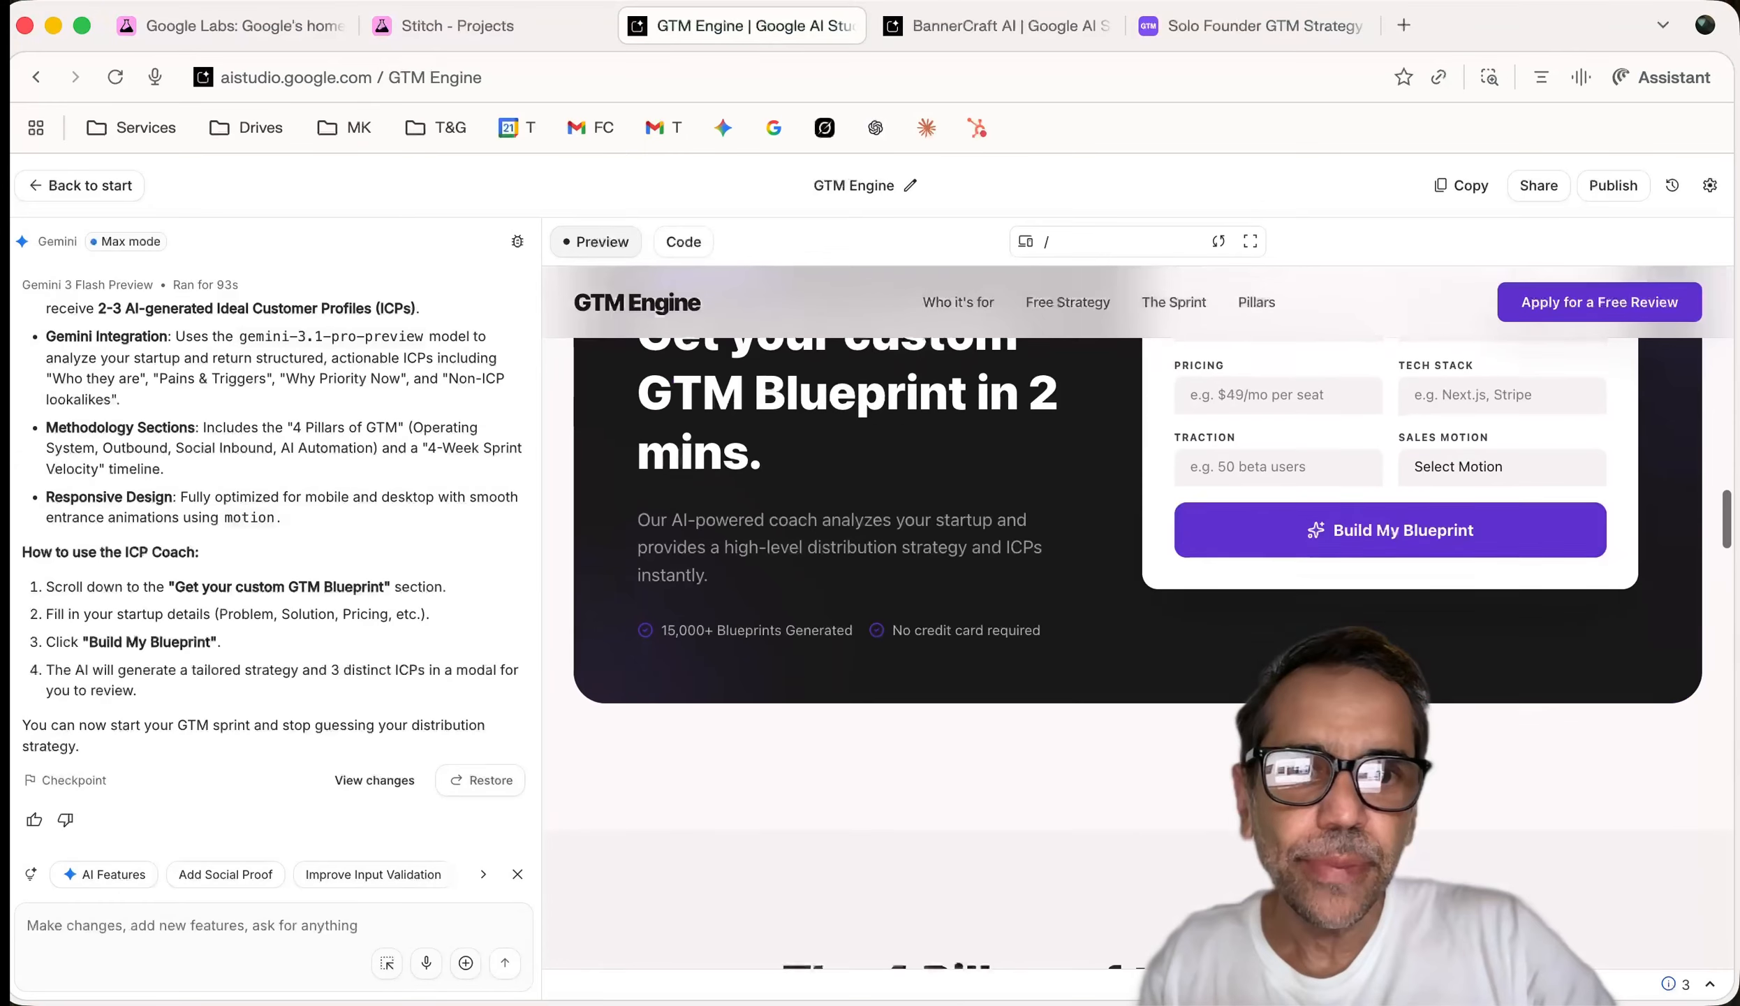
scroll(1277, 556, up, 3)
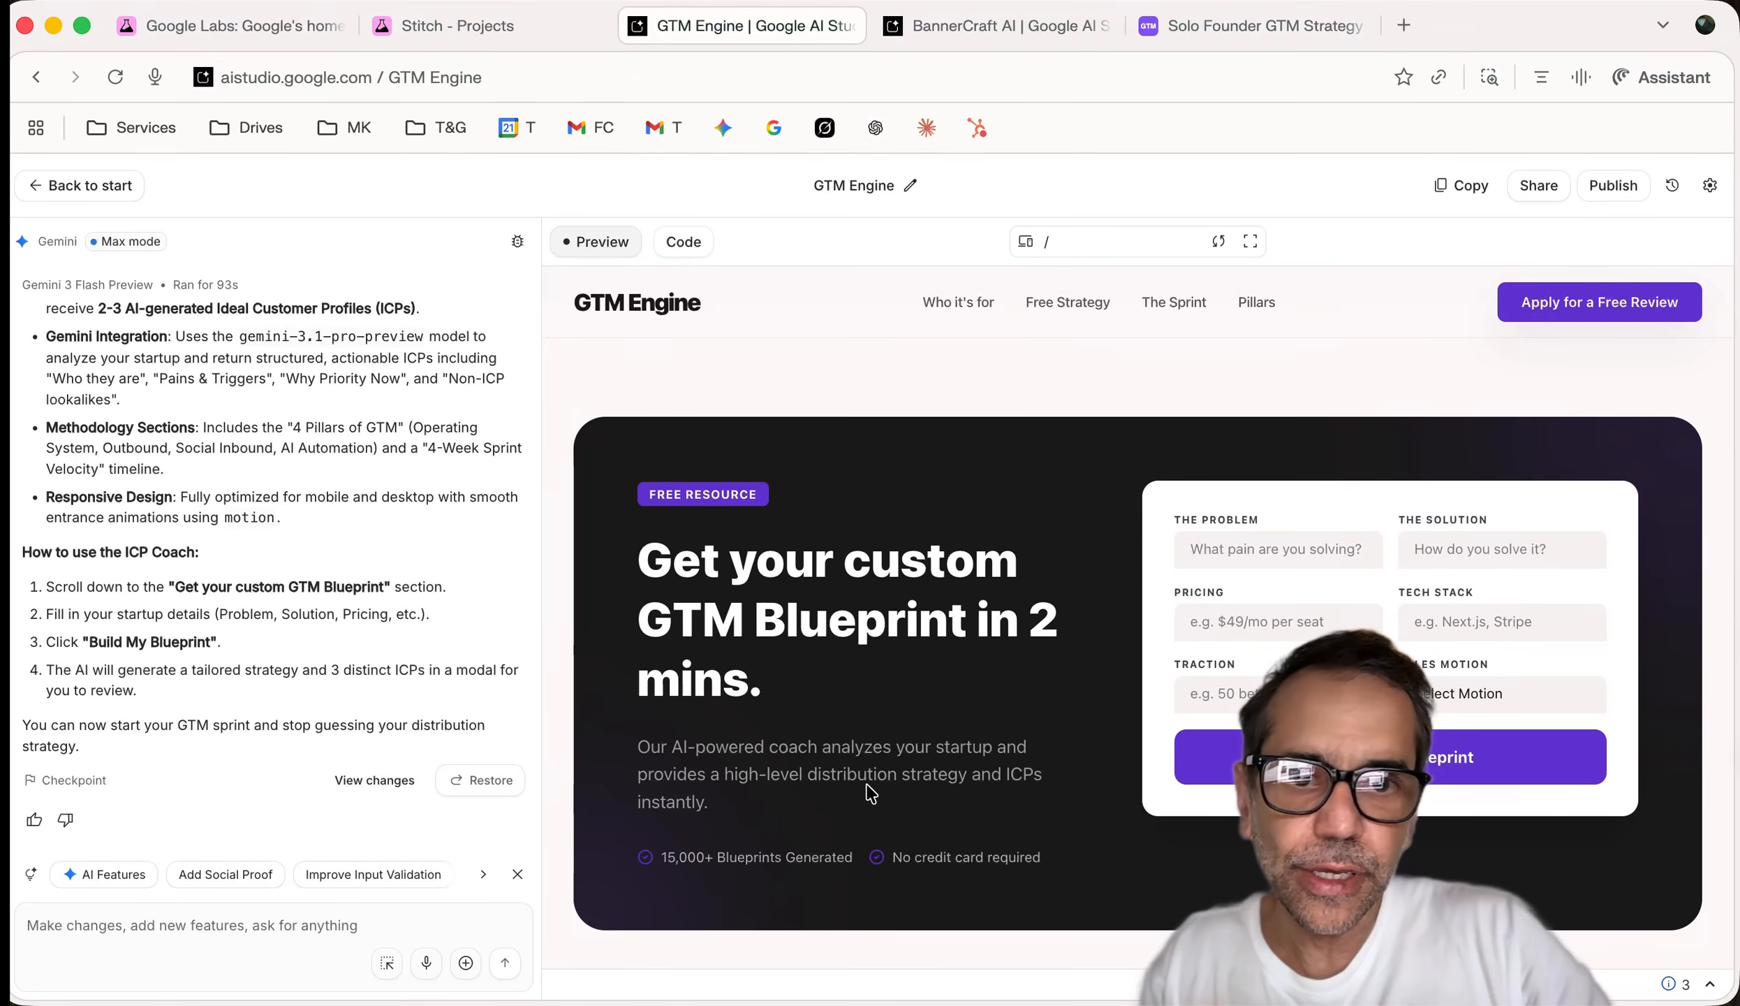
drag(1000, 774, 853, 858)
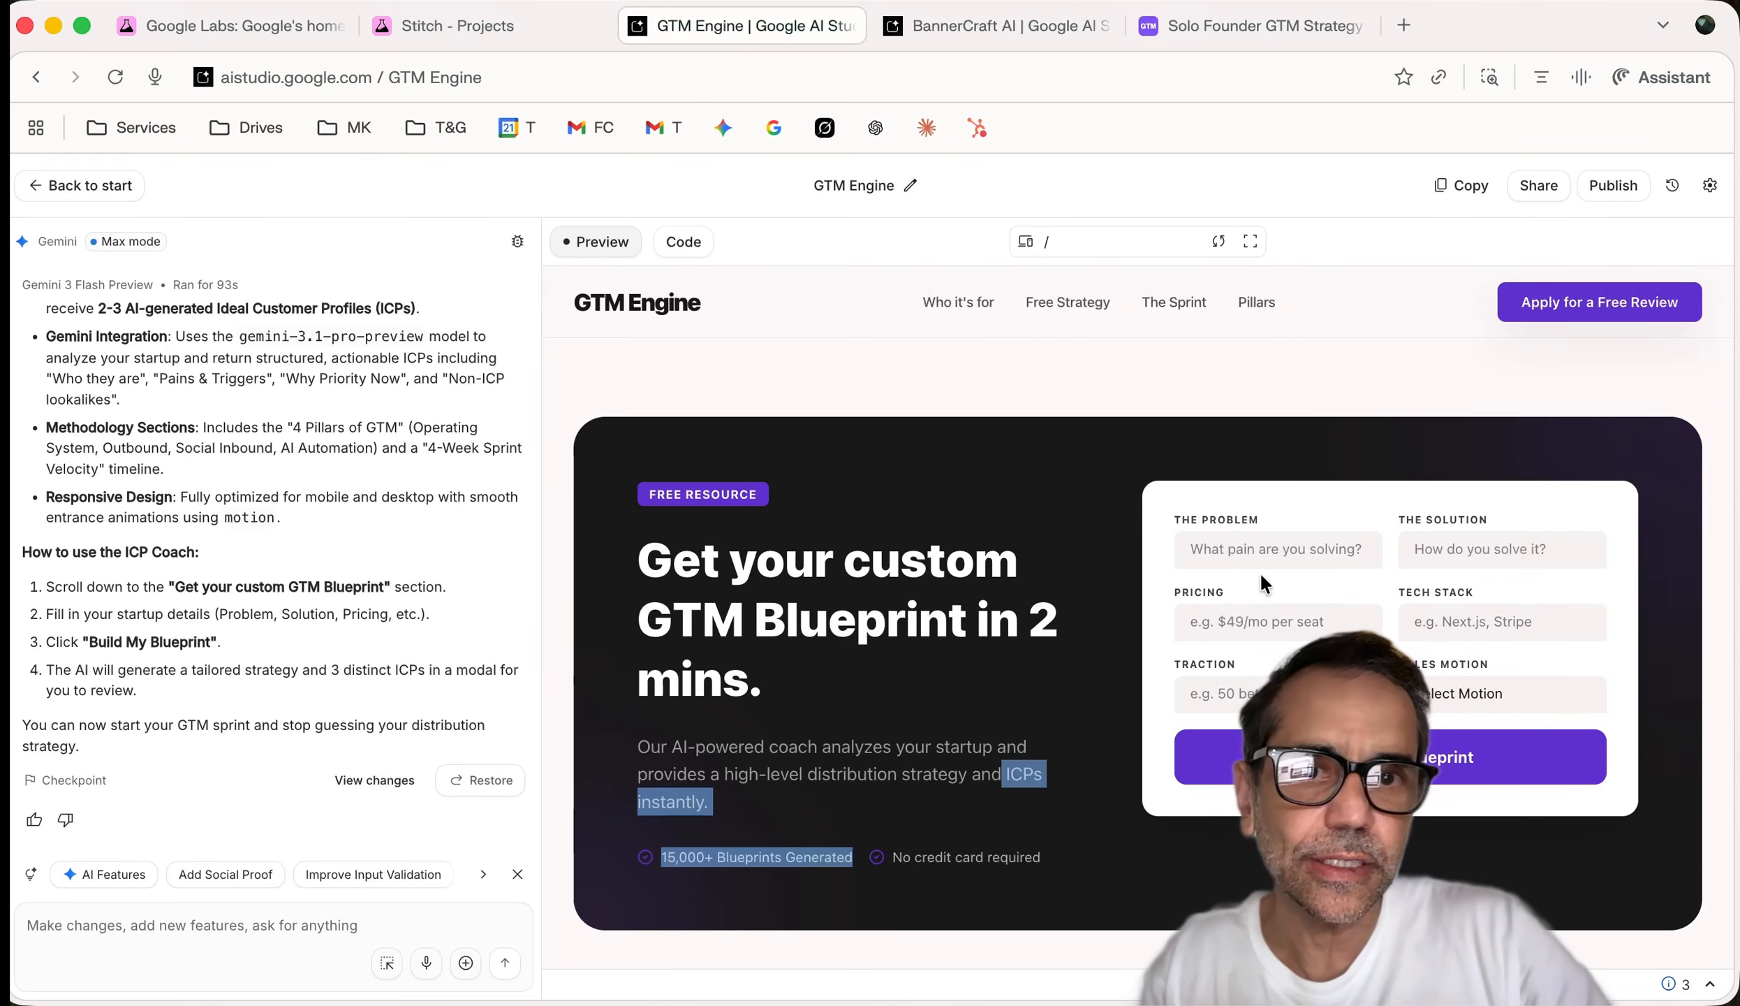
Enter problem 'GTM Strategy is difficult', solution 'Sprint 90 day Engine', and $49 pricing
click(1259, 549)
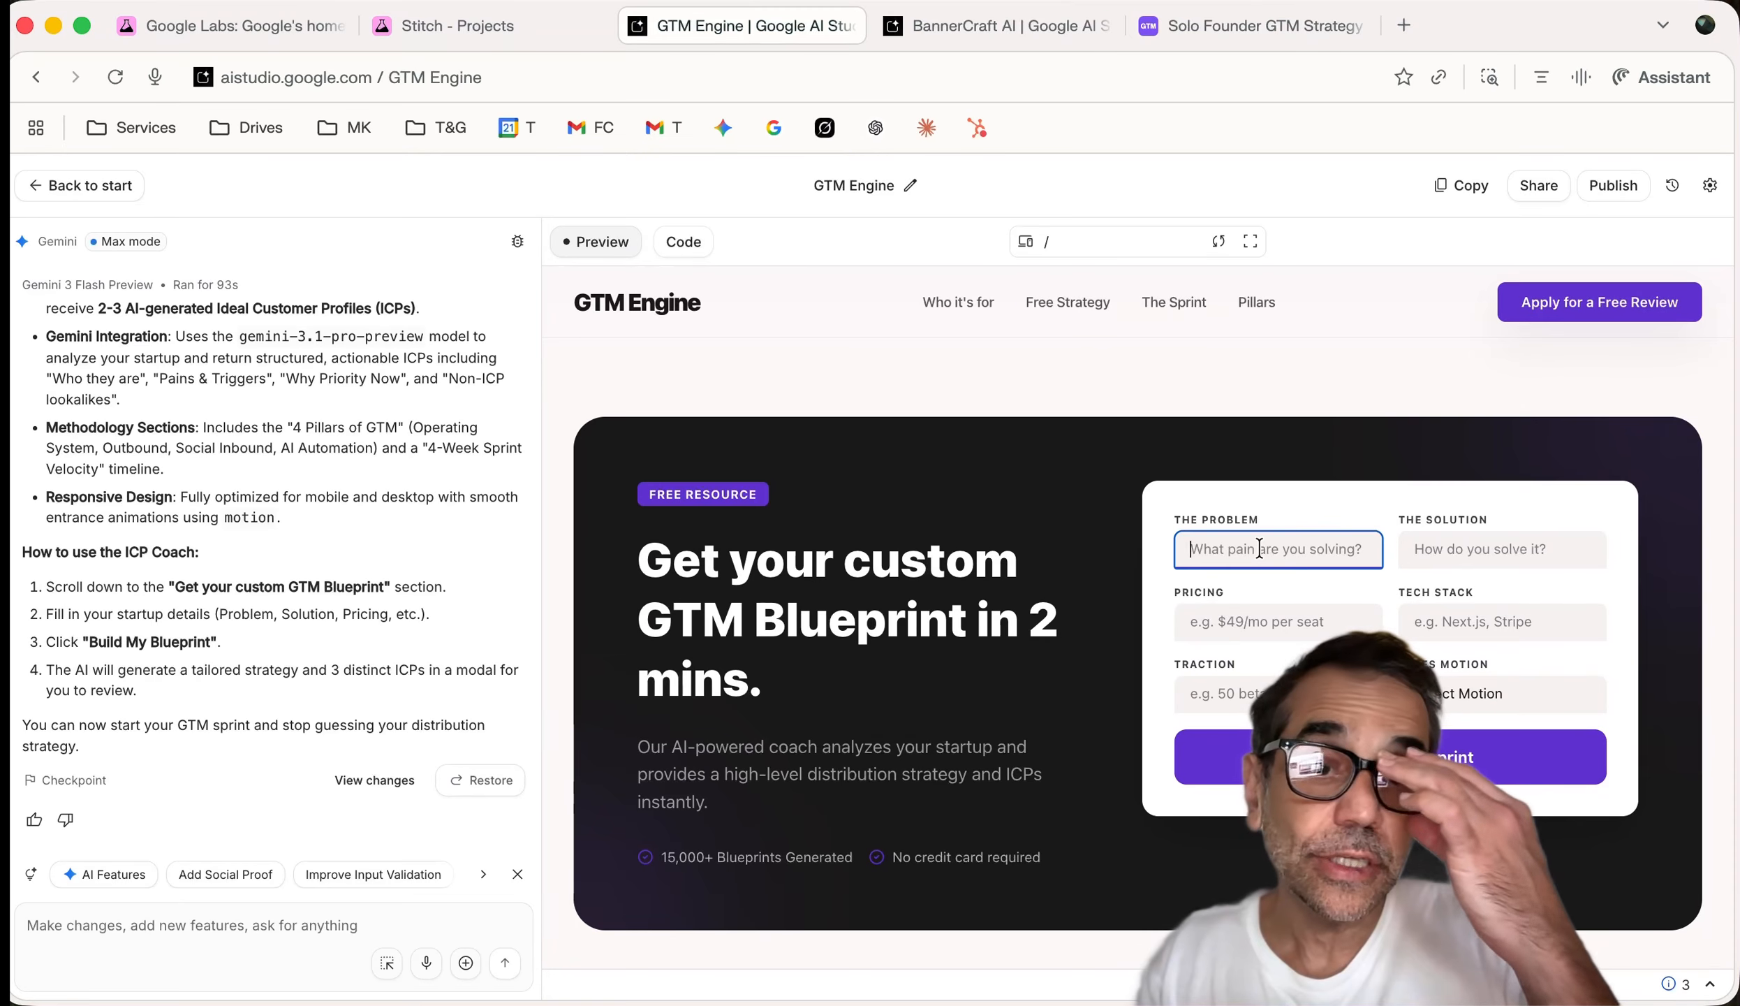
text(G)
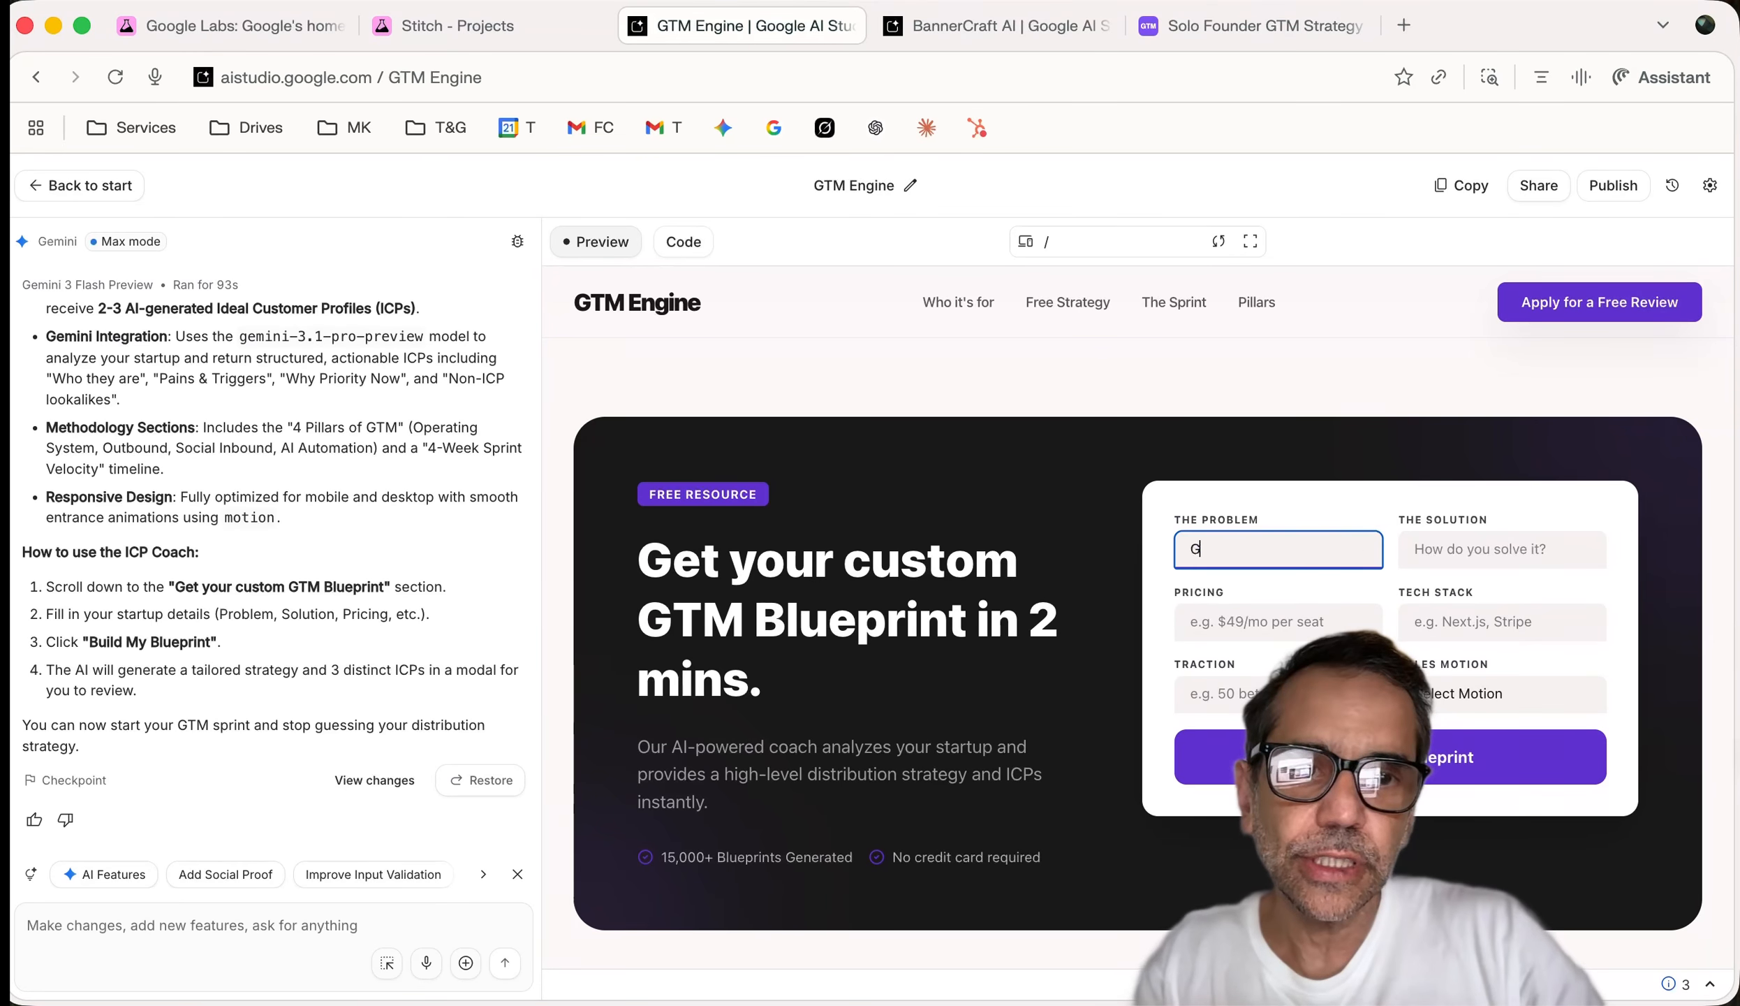
text(TM Strate)
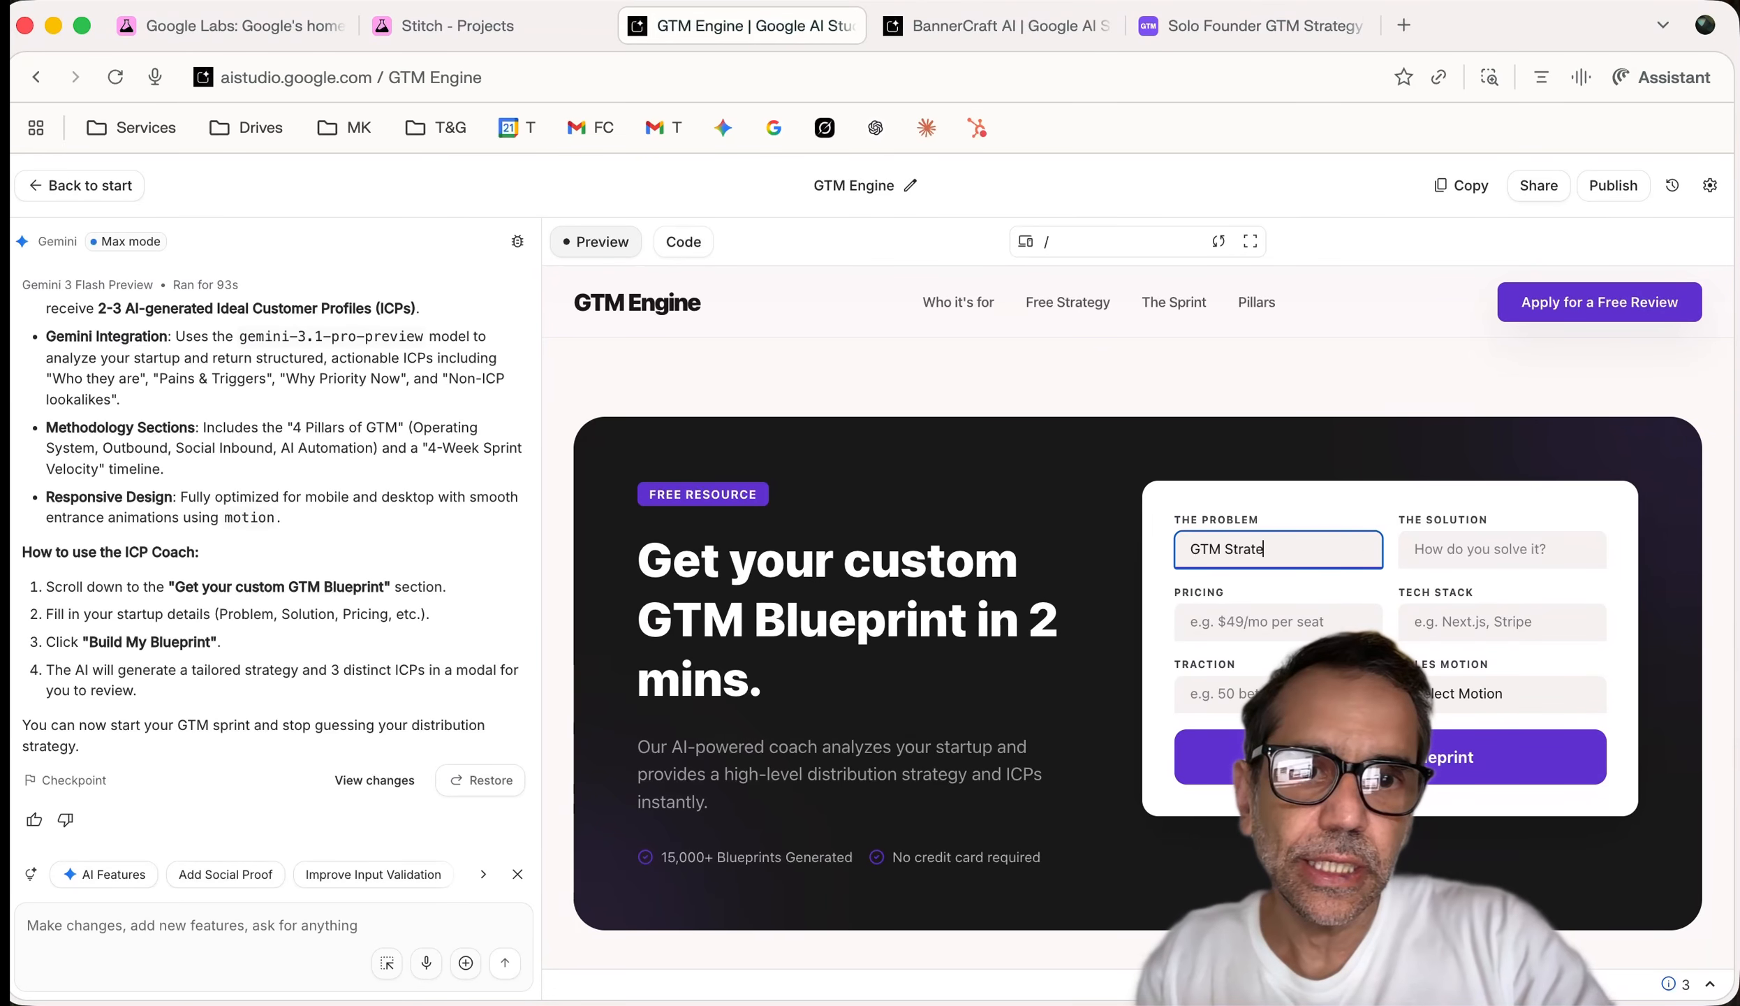
text(gy is dif)
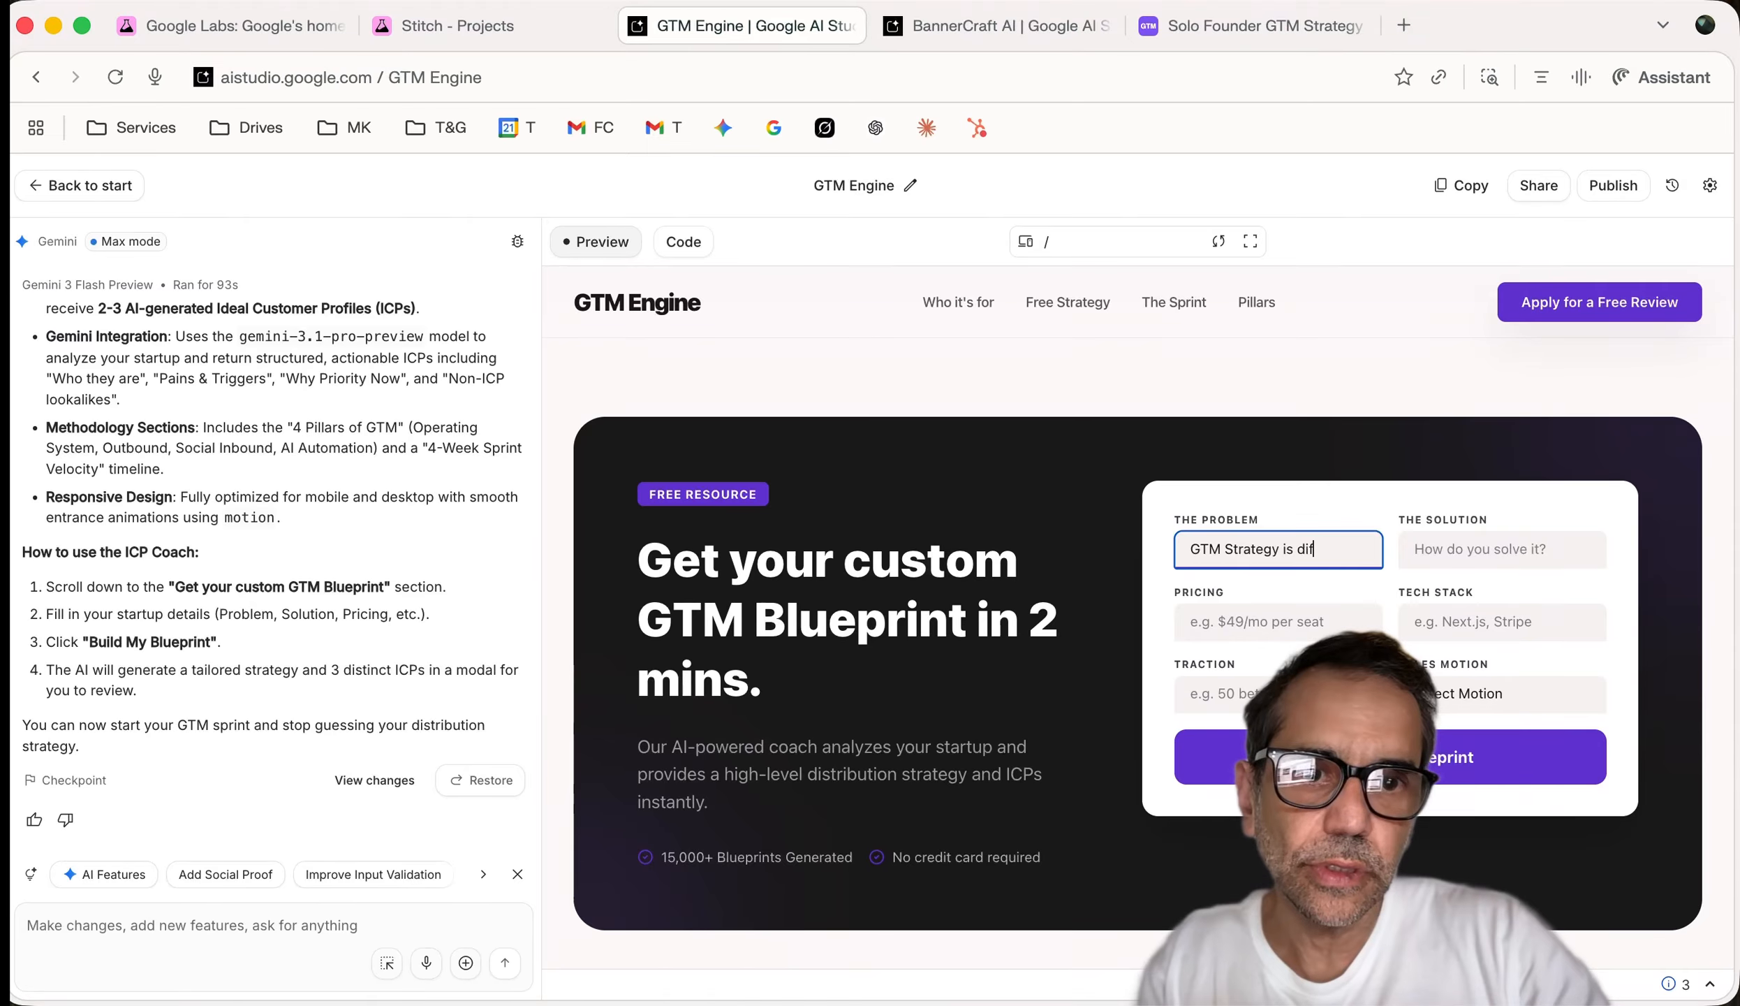
text(ficul)
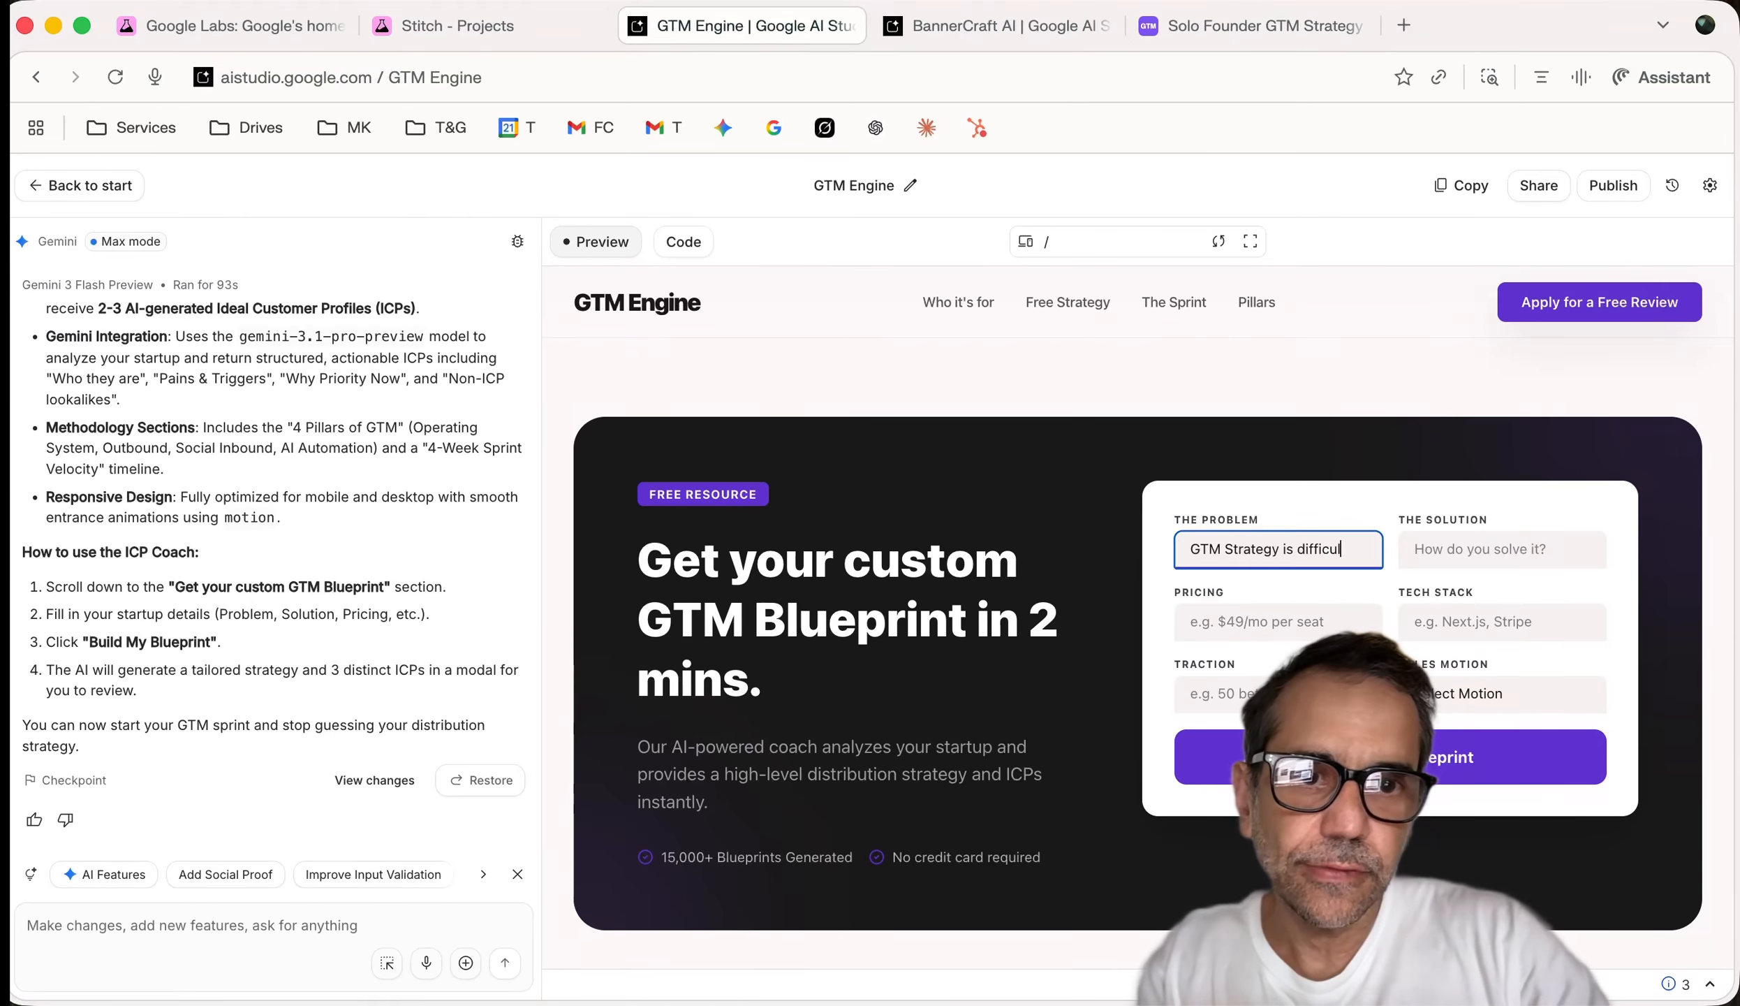
text(t)
click(1481, 553)
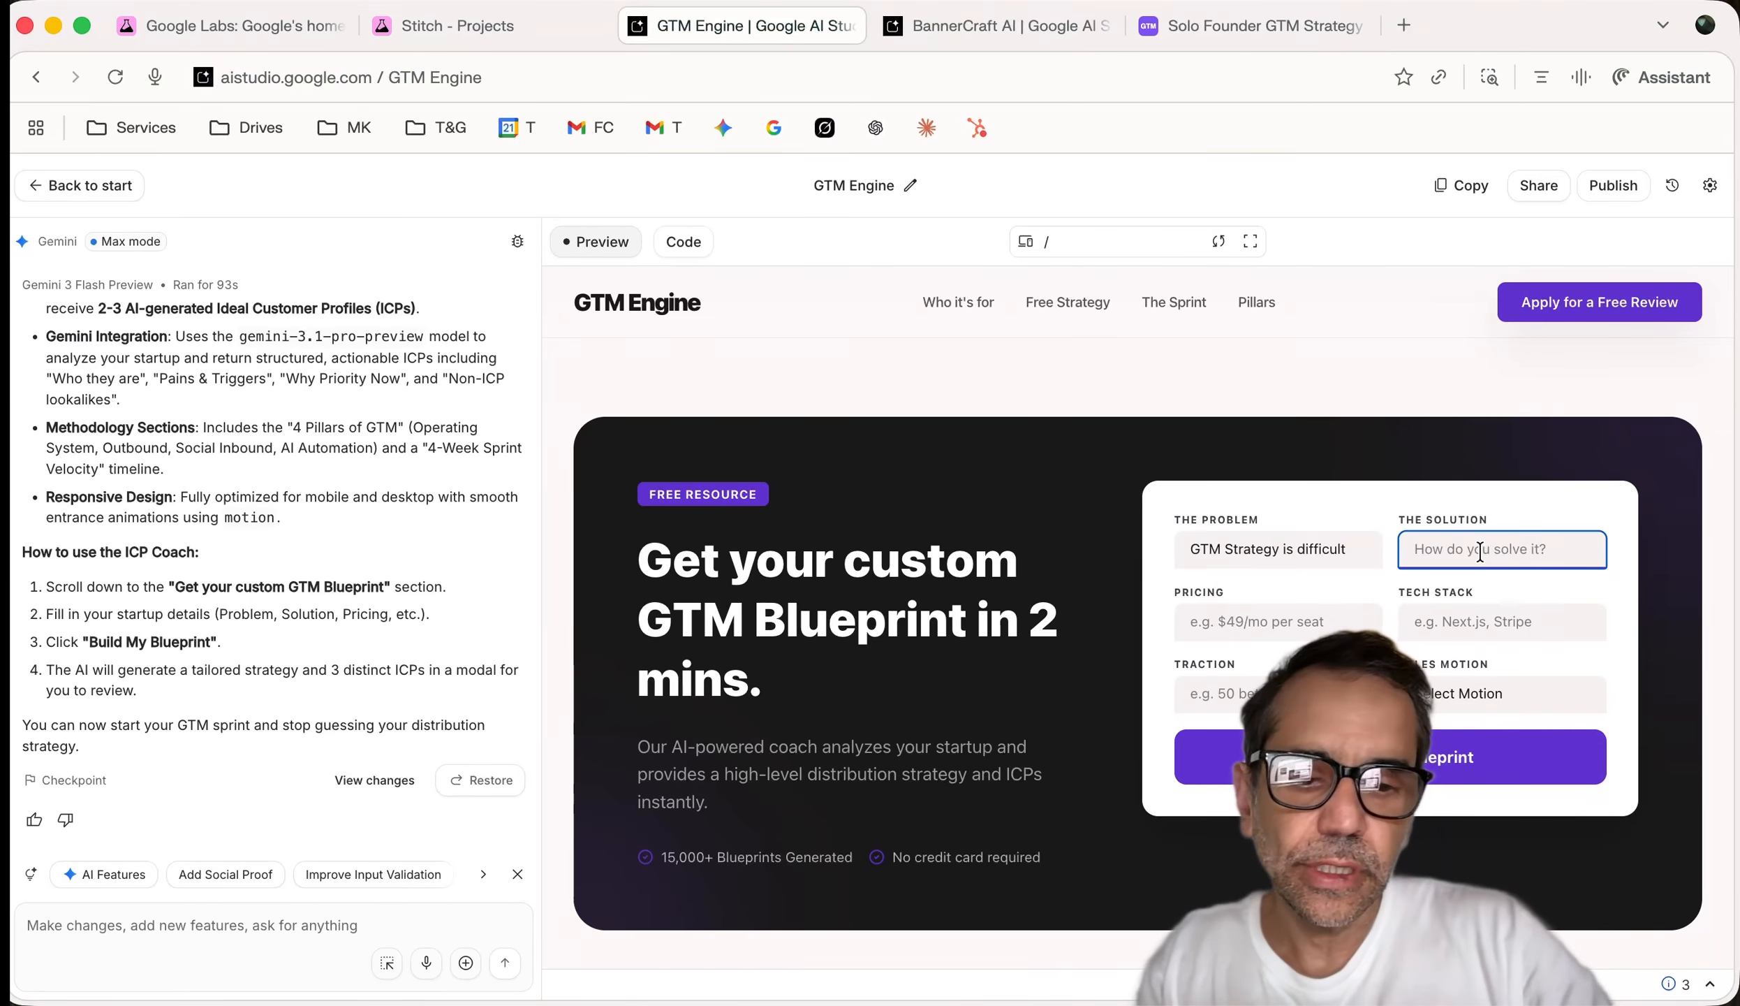
text(Sprint)
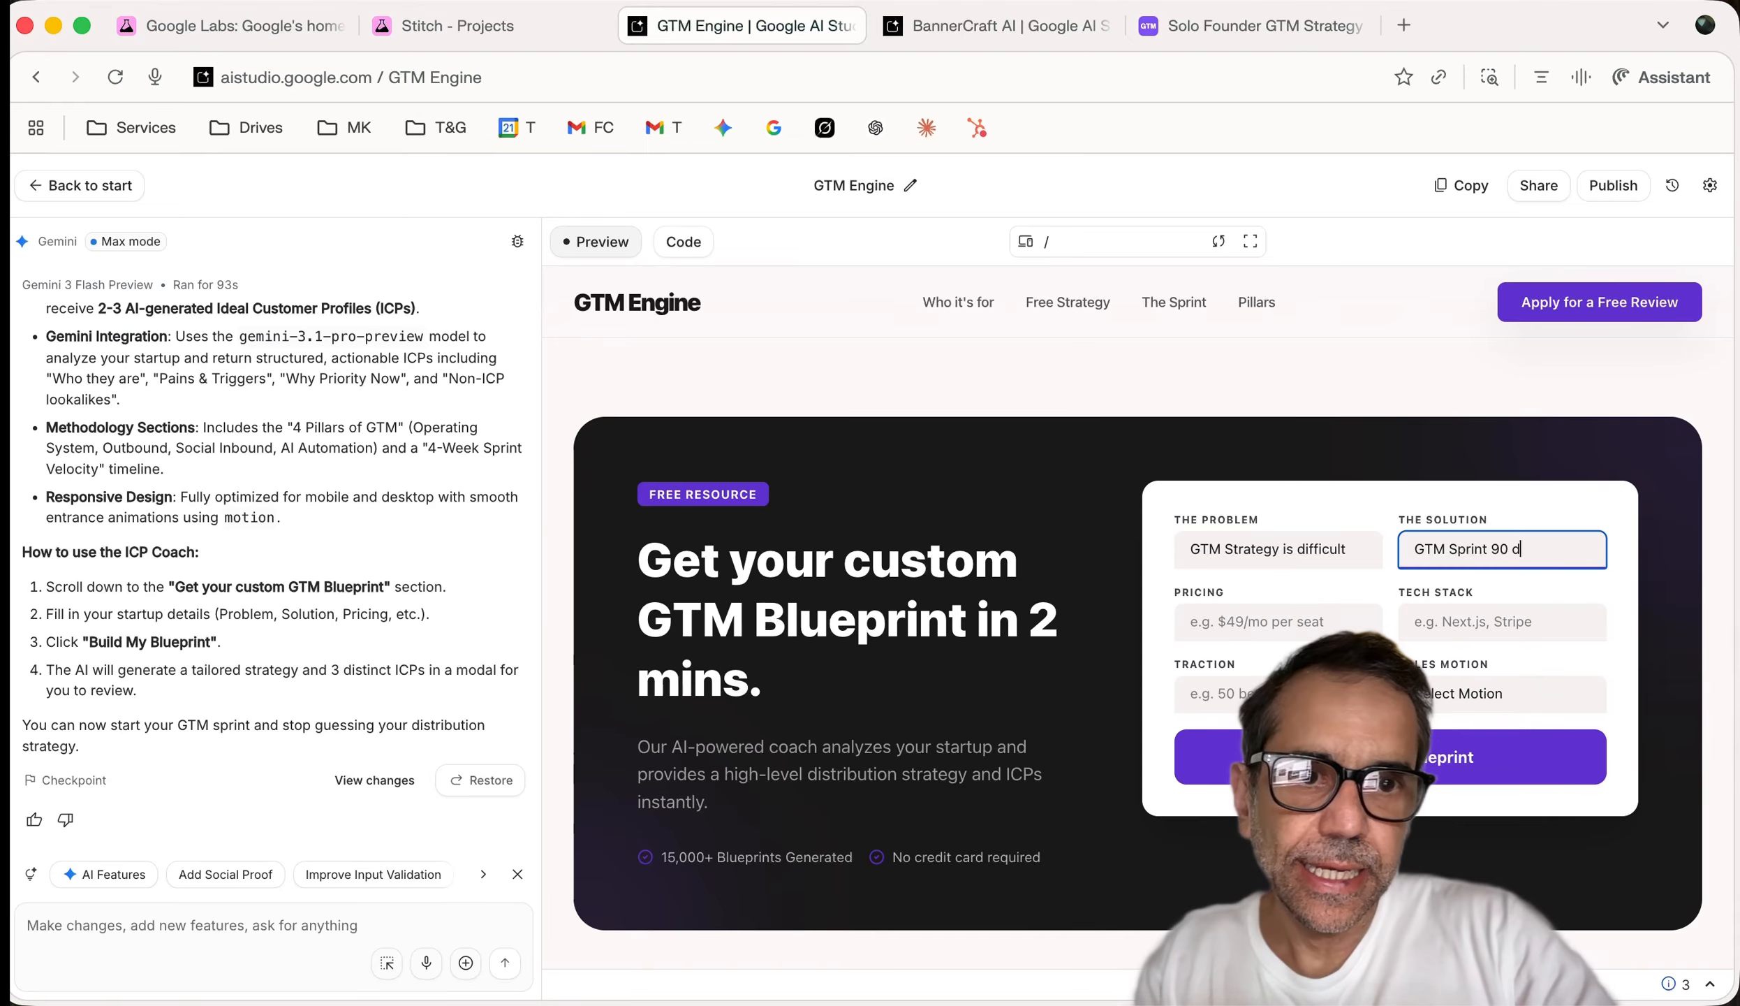
text(90 day )
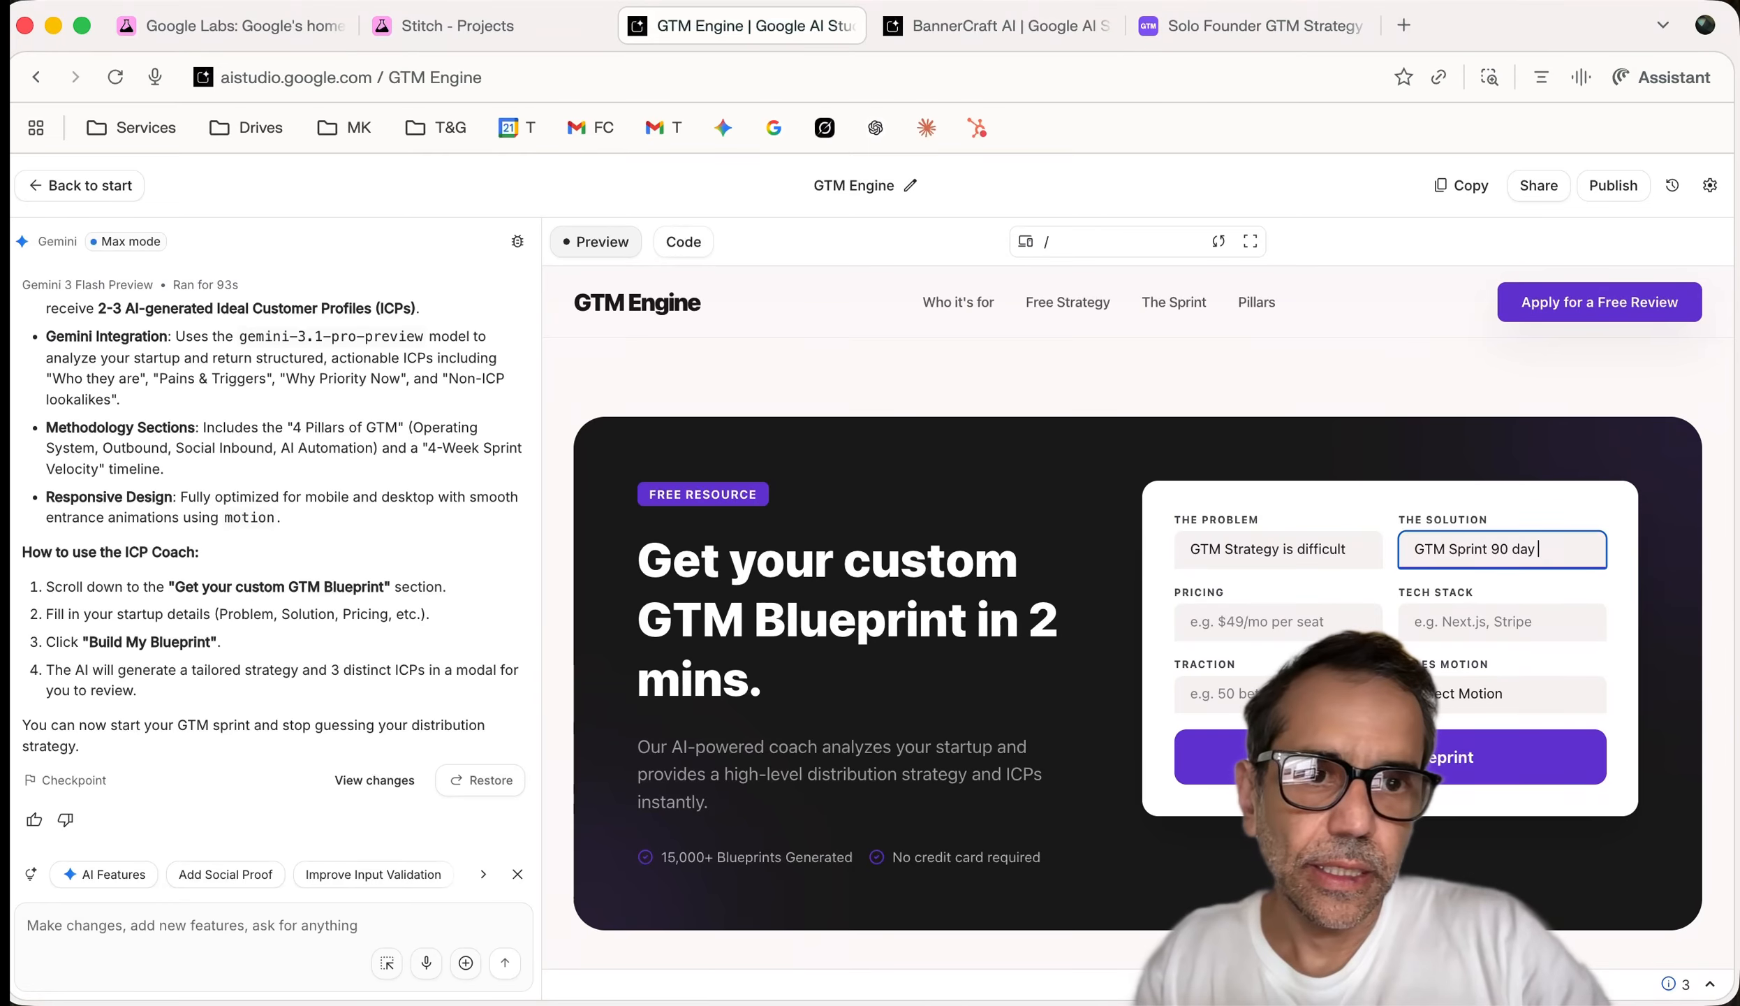
text(E)
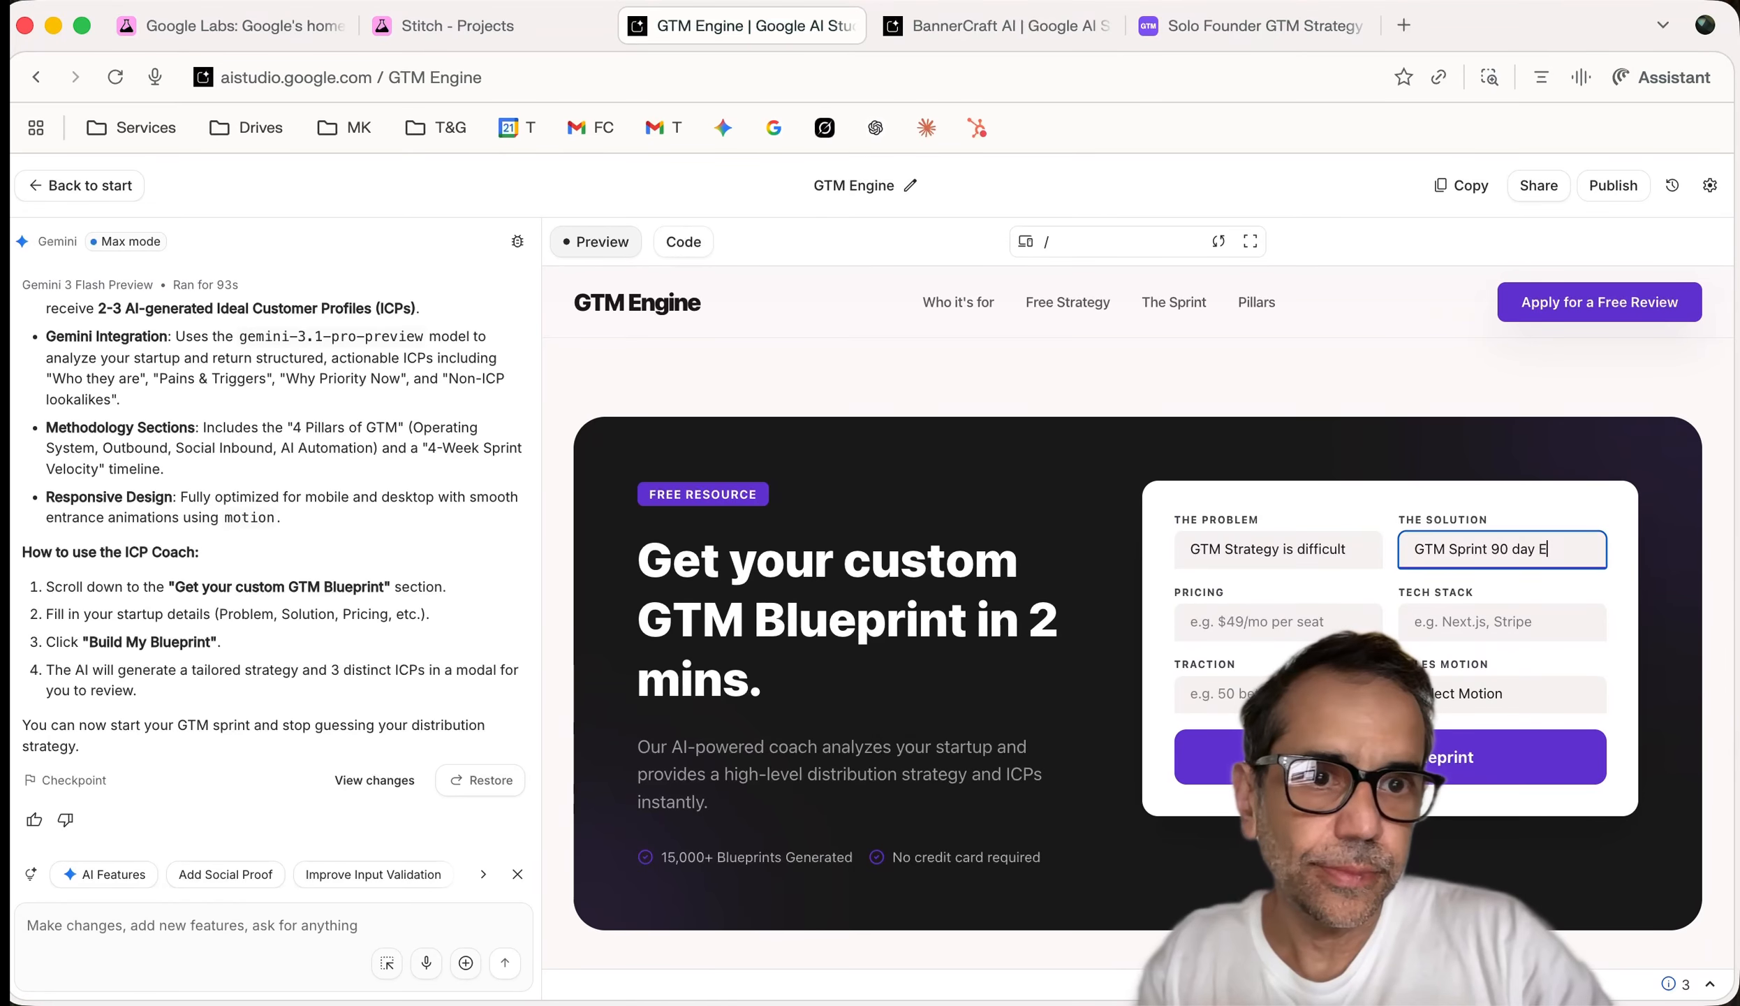
text(ngine)
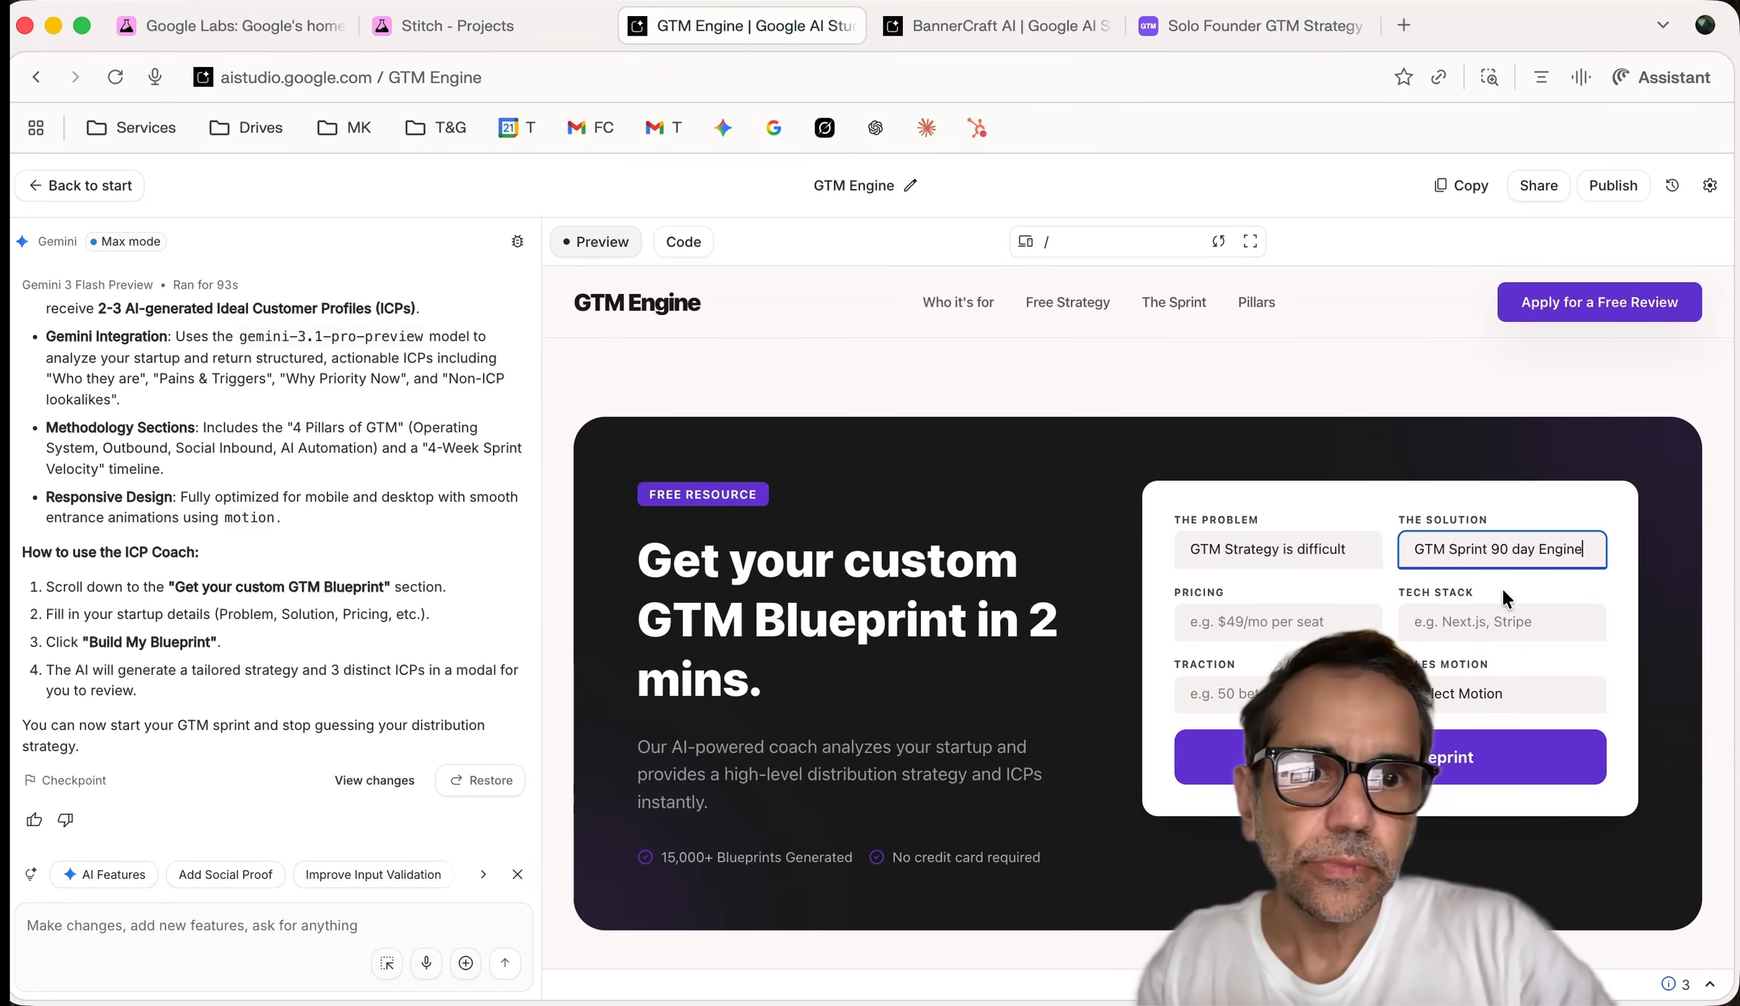
click(1305, 625)
text($49)
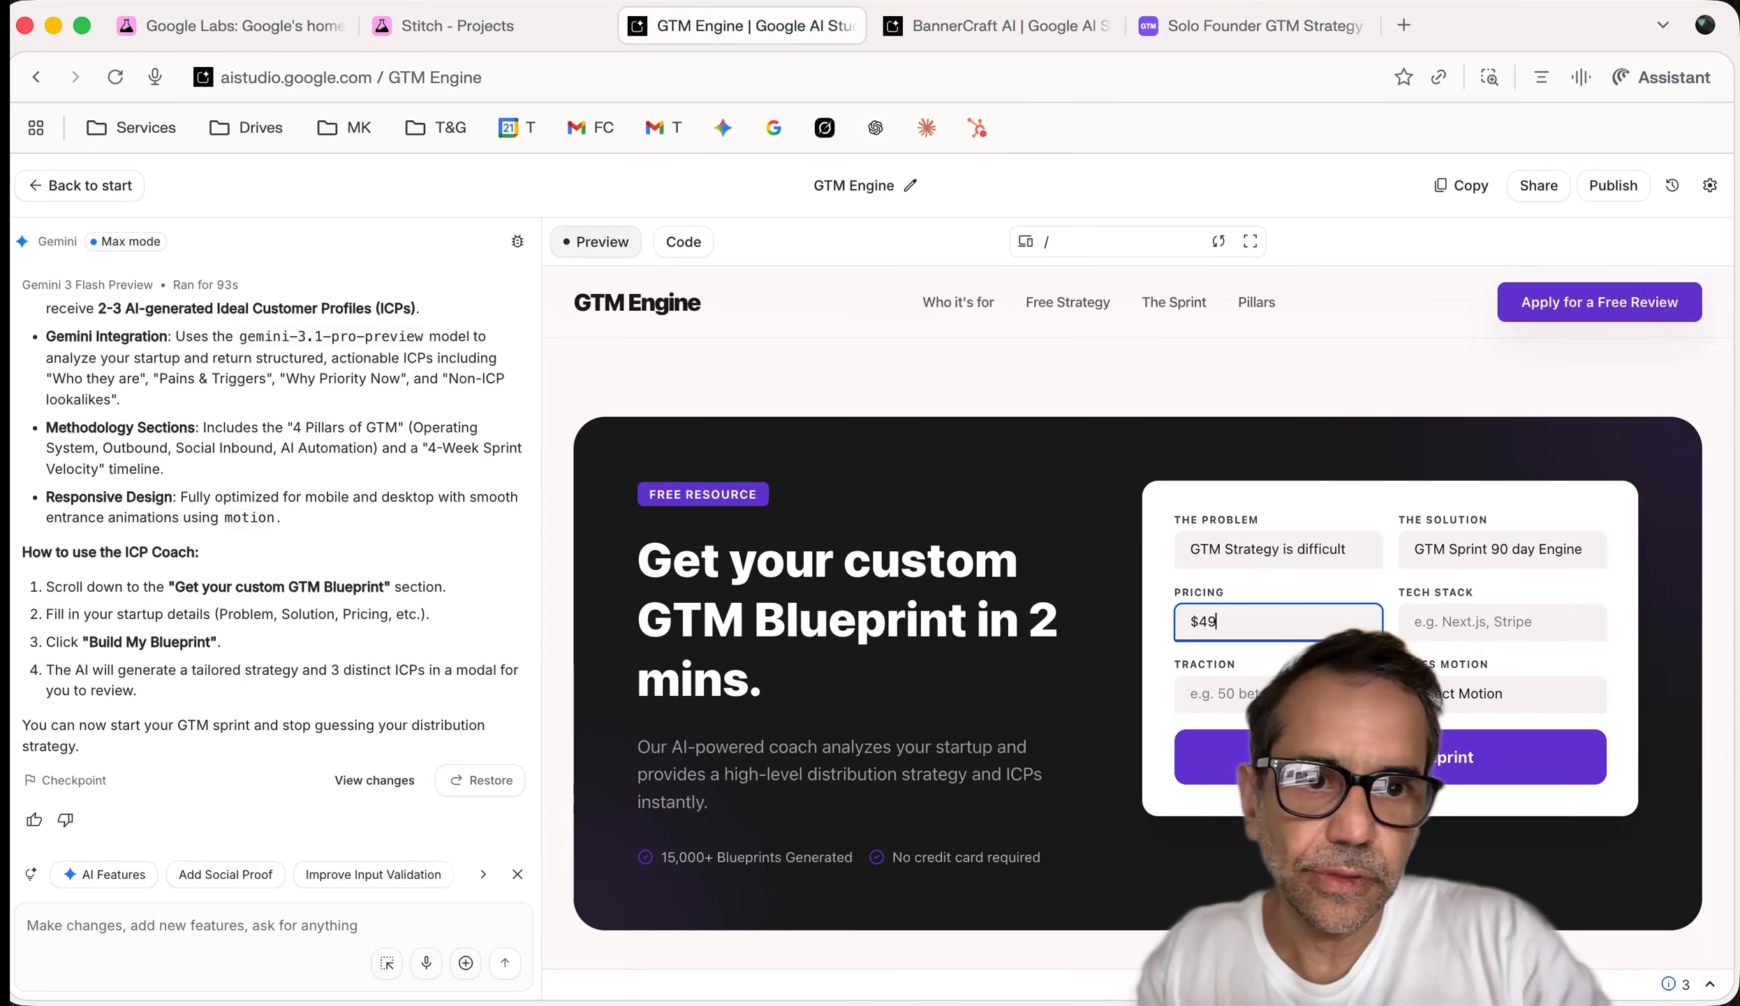
Set traction to 50, choose Outbound Sales, add Stripe as tech stack, and submit
click(1510, 622)
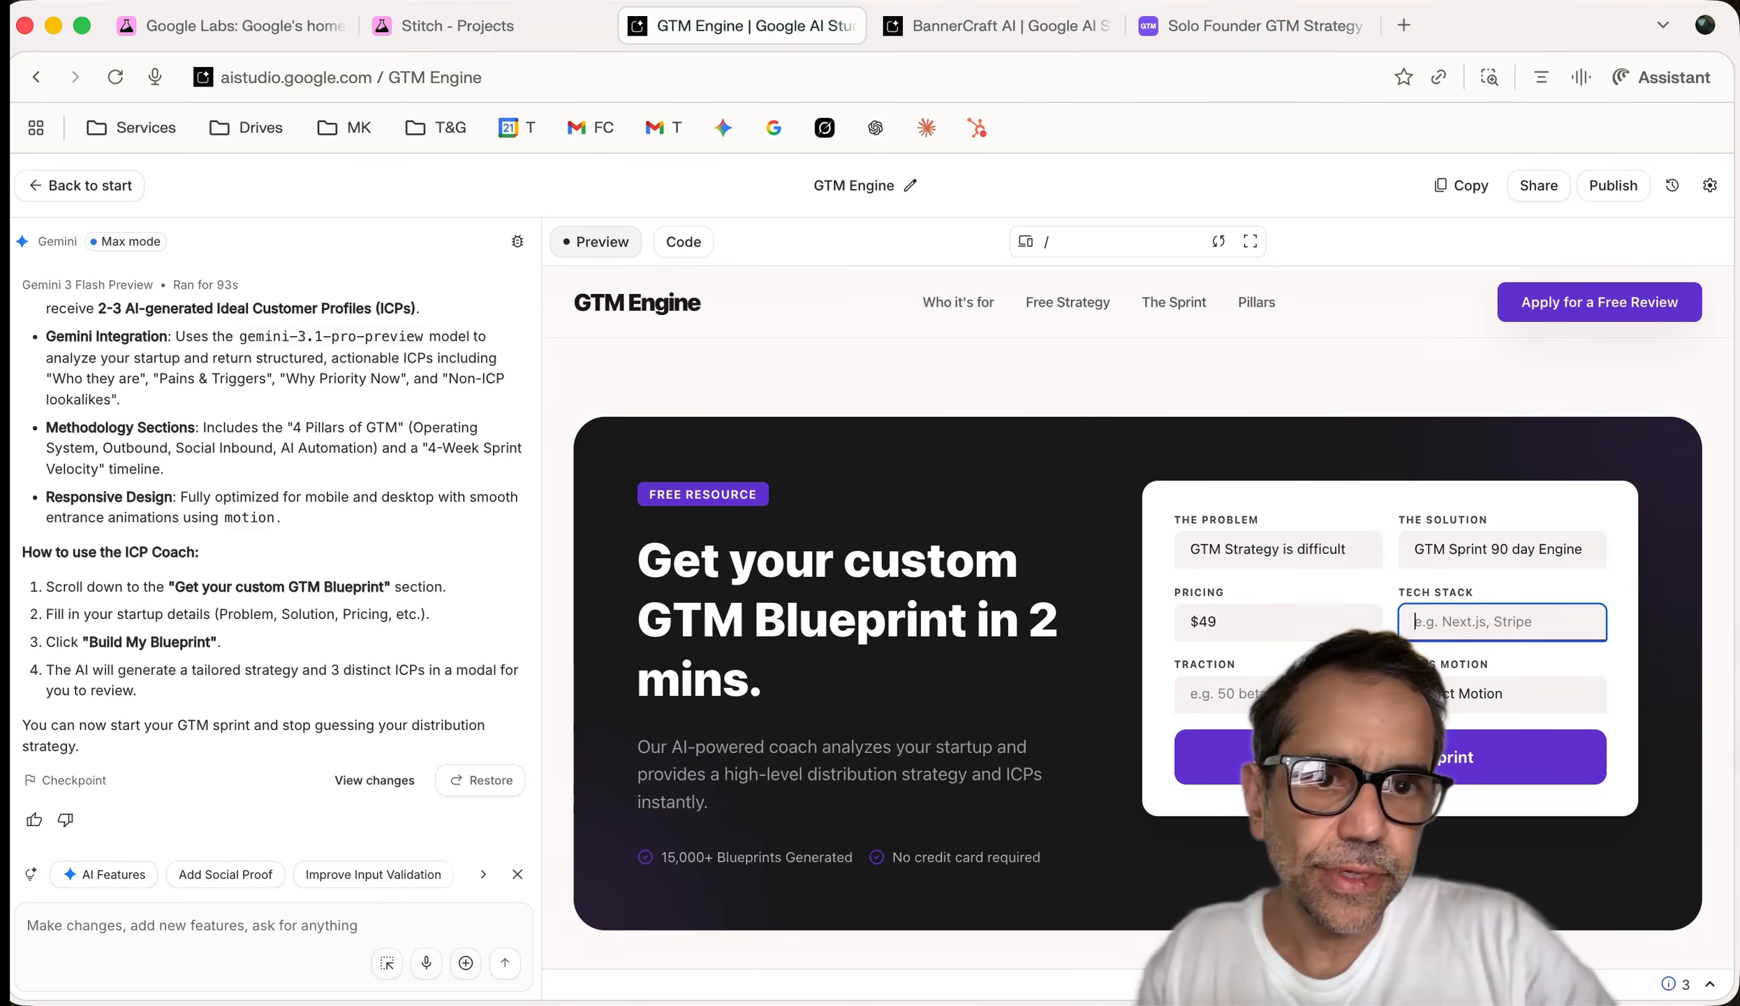
key(Tab)
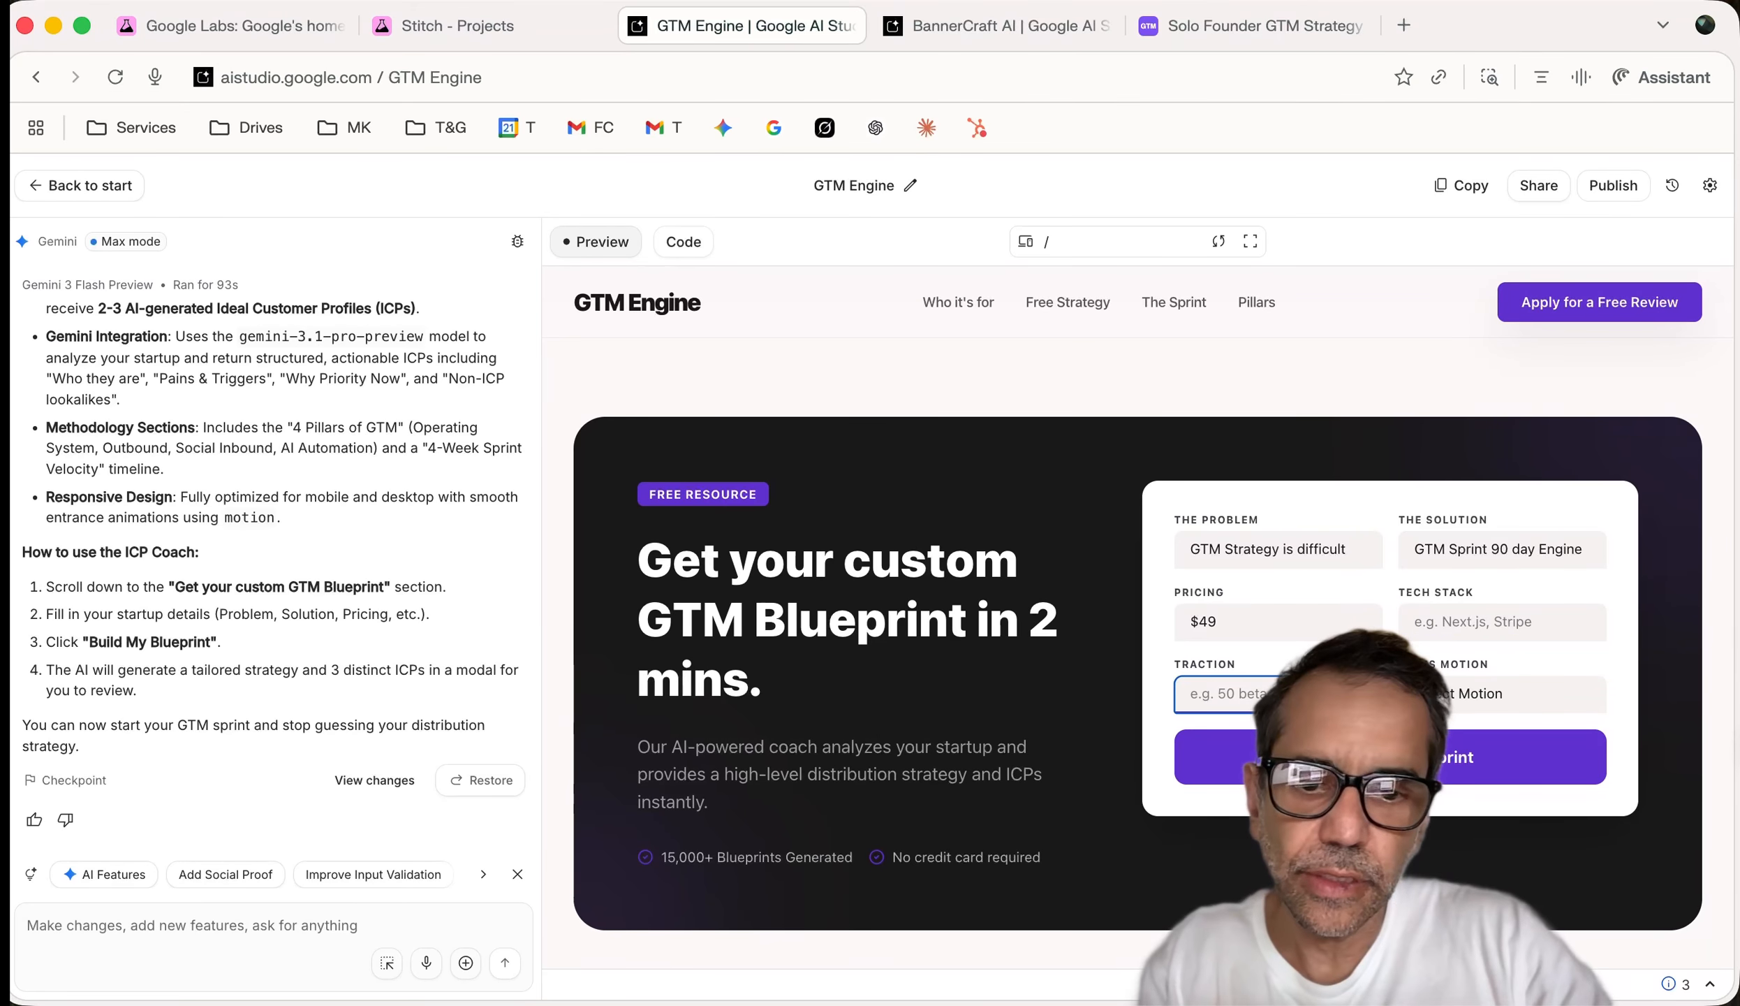
text(50)
click(1453, 692)
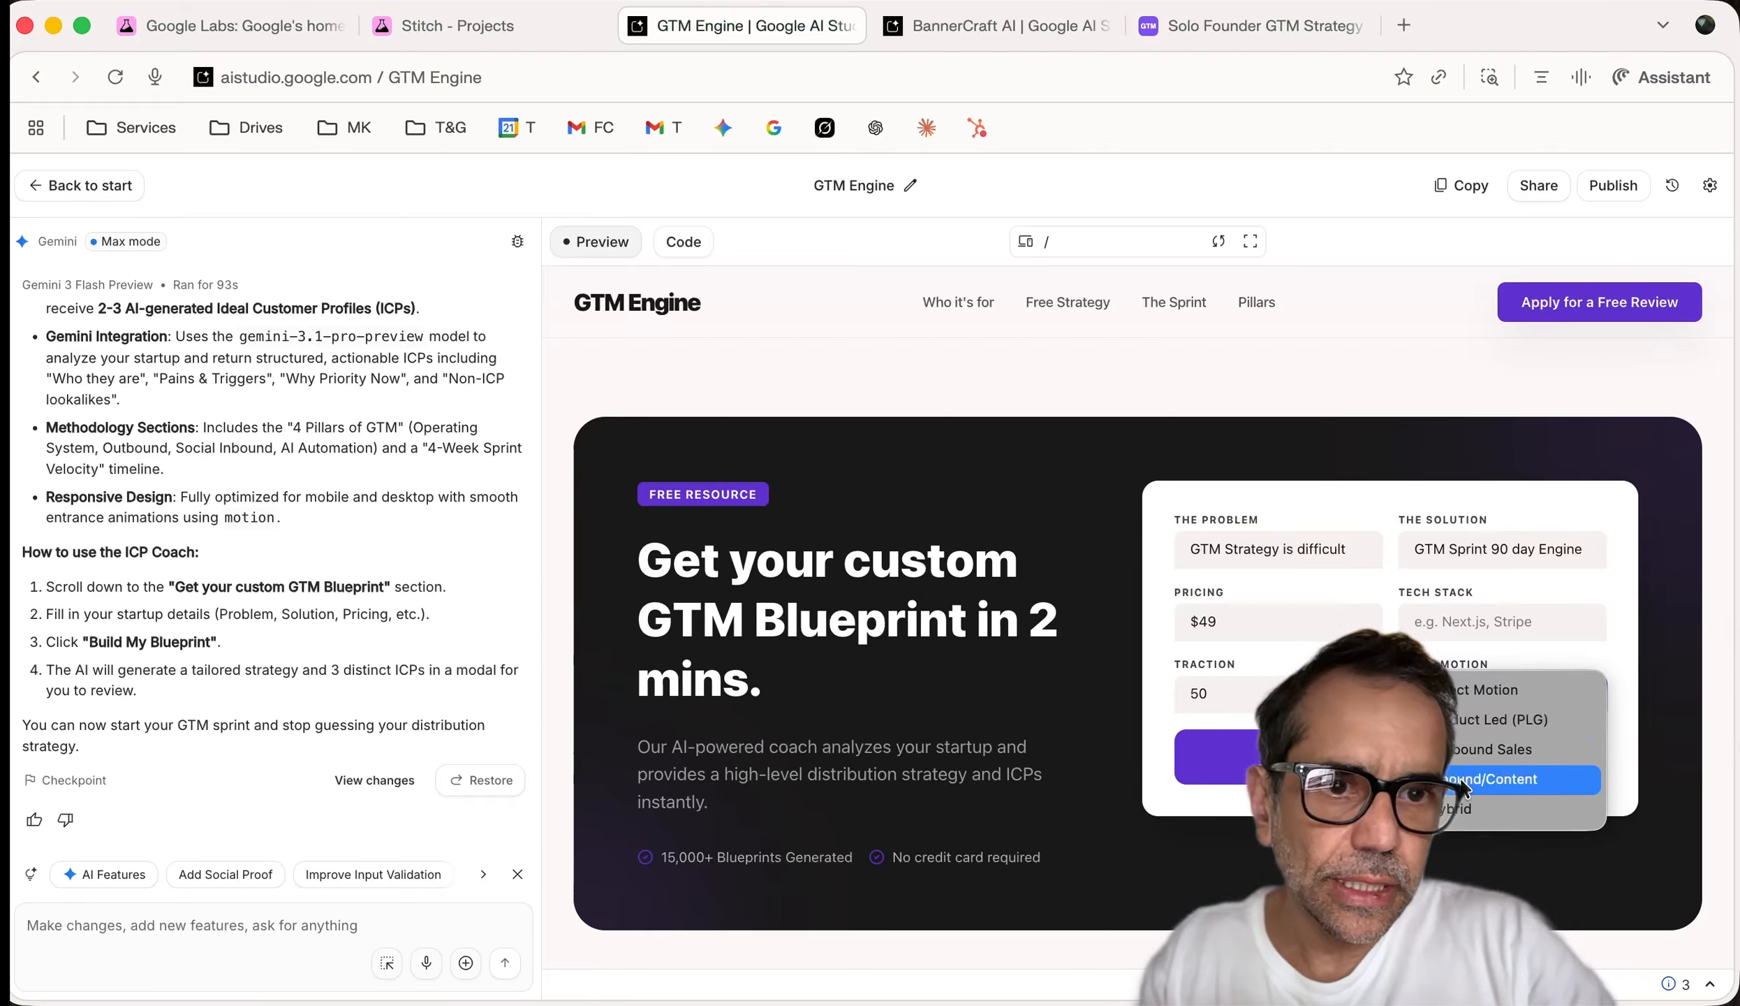
click(1460, 754)
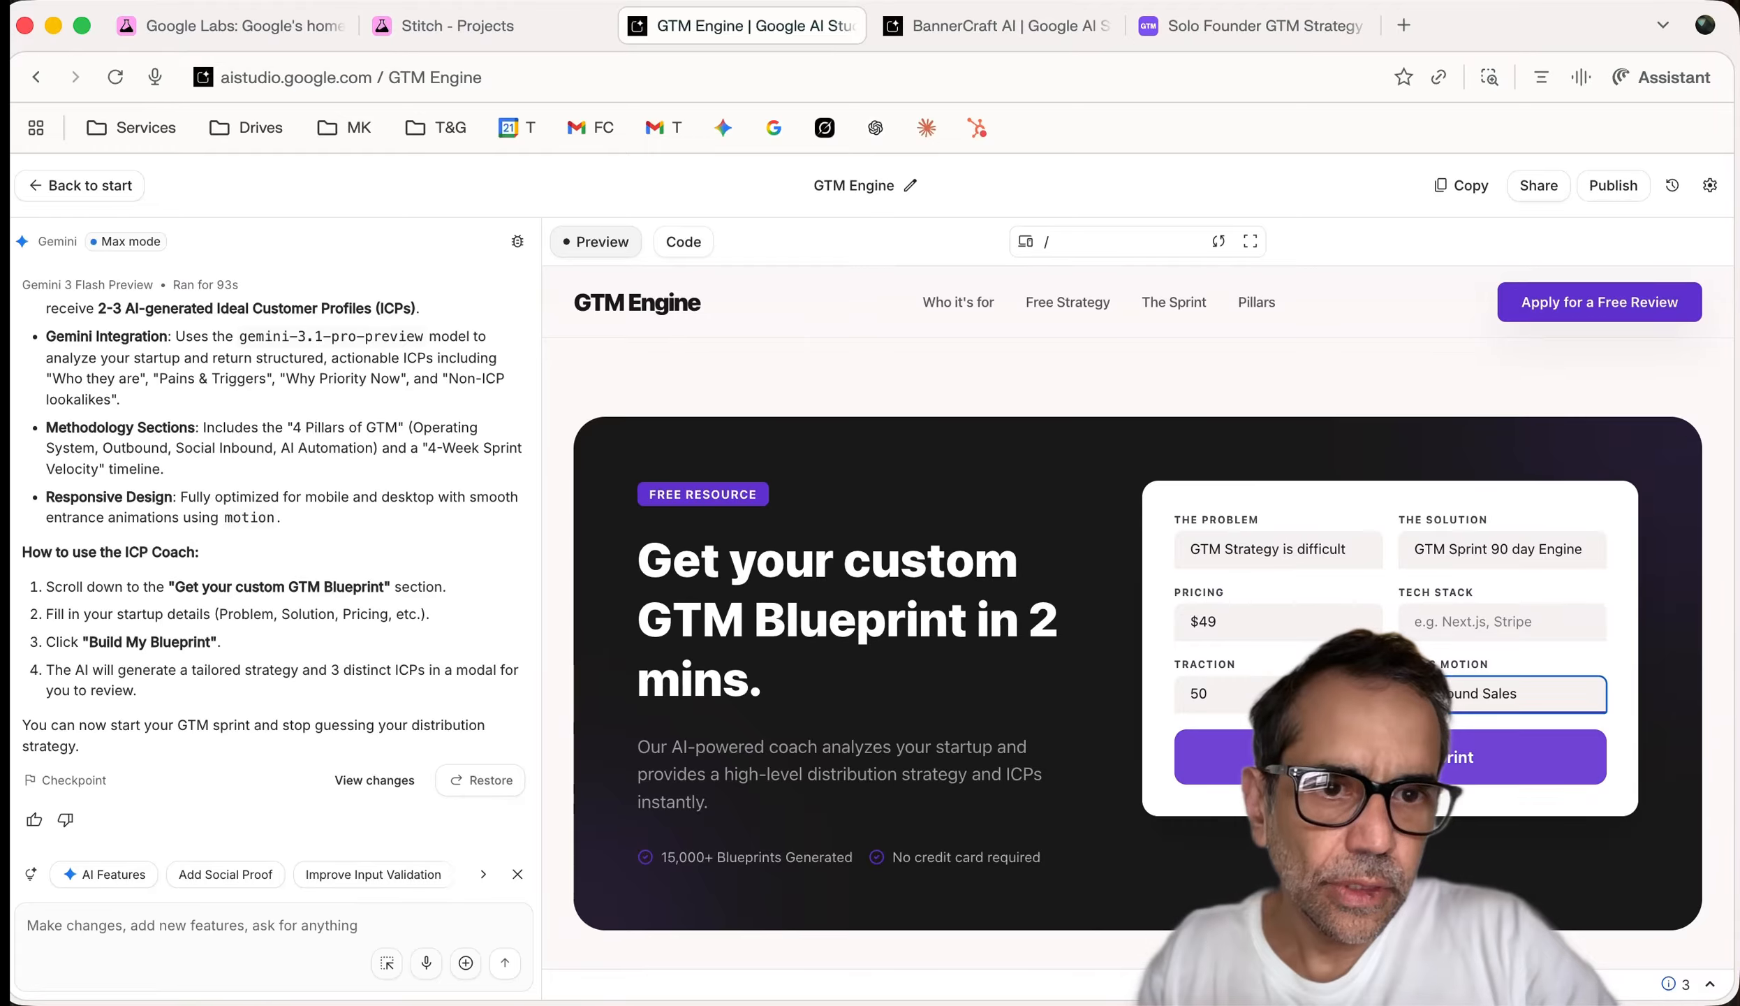
click(1386, 757)
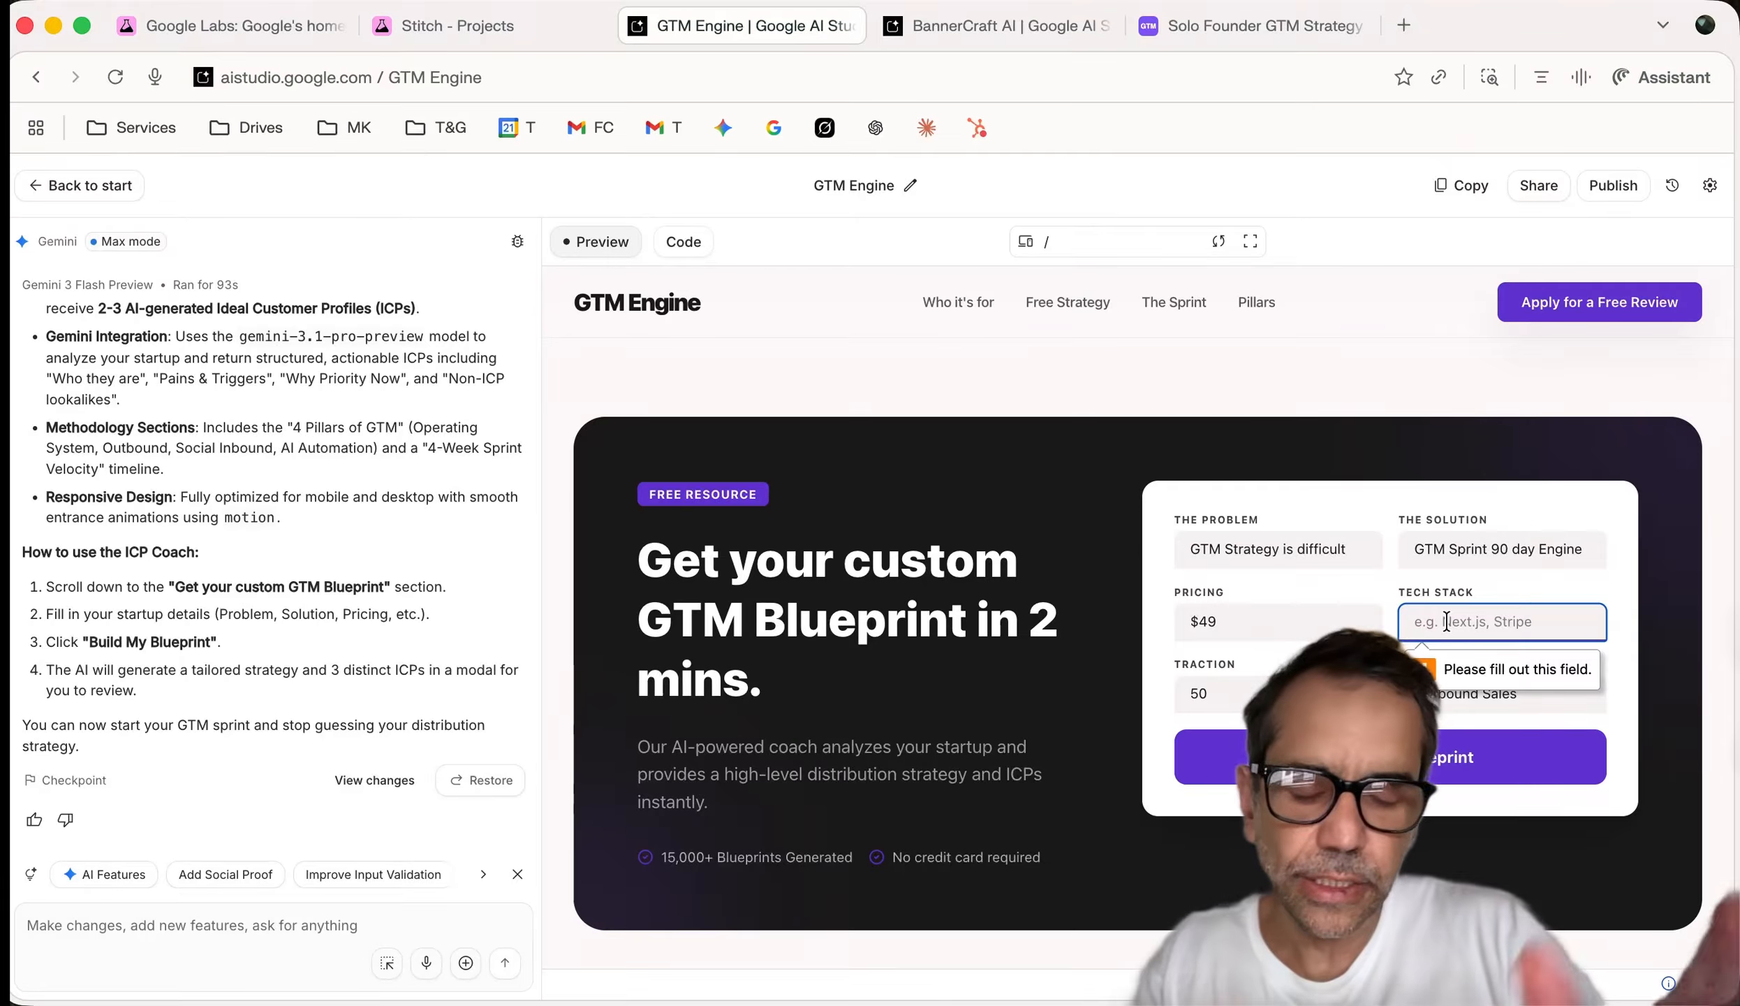
text(St)
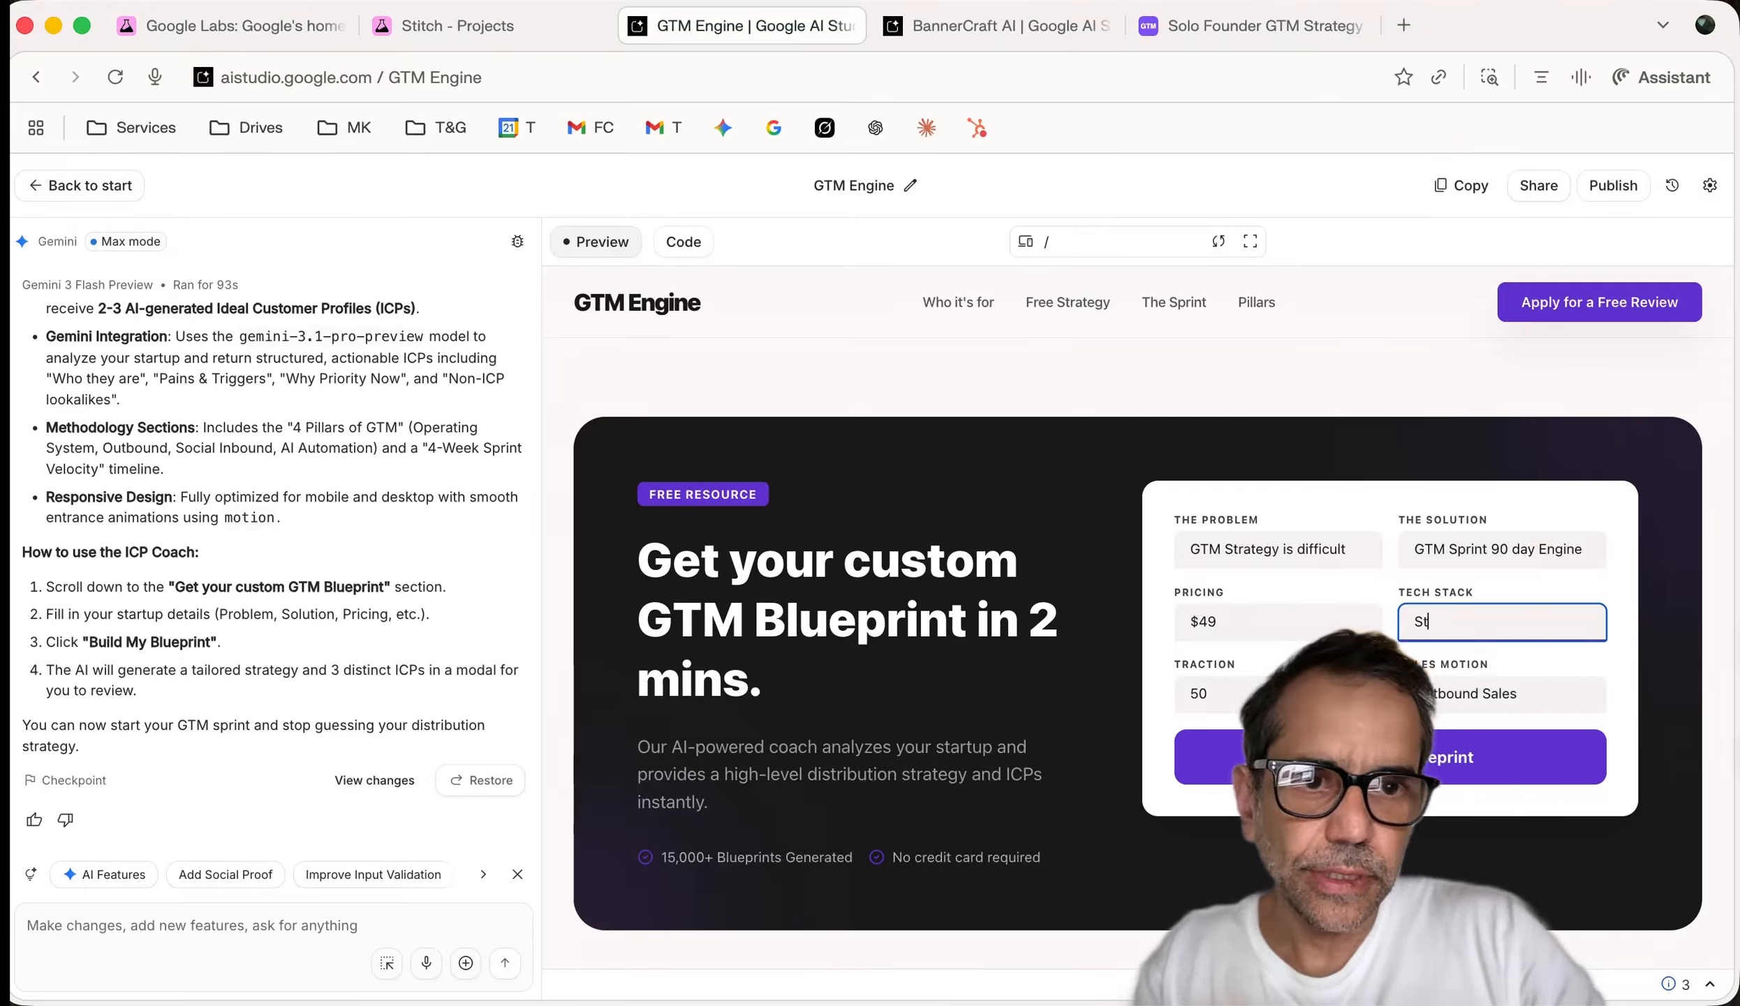
text(ri)
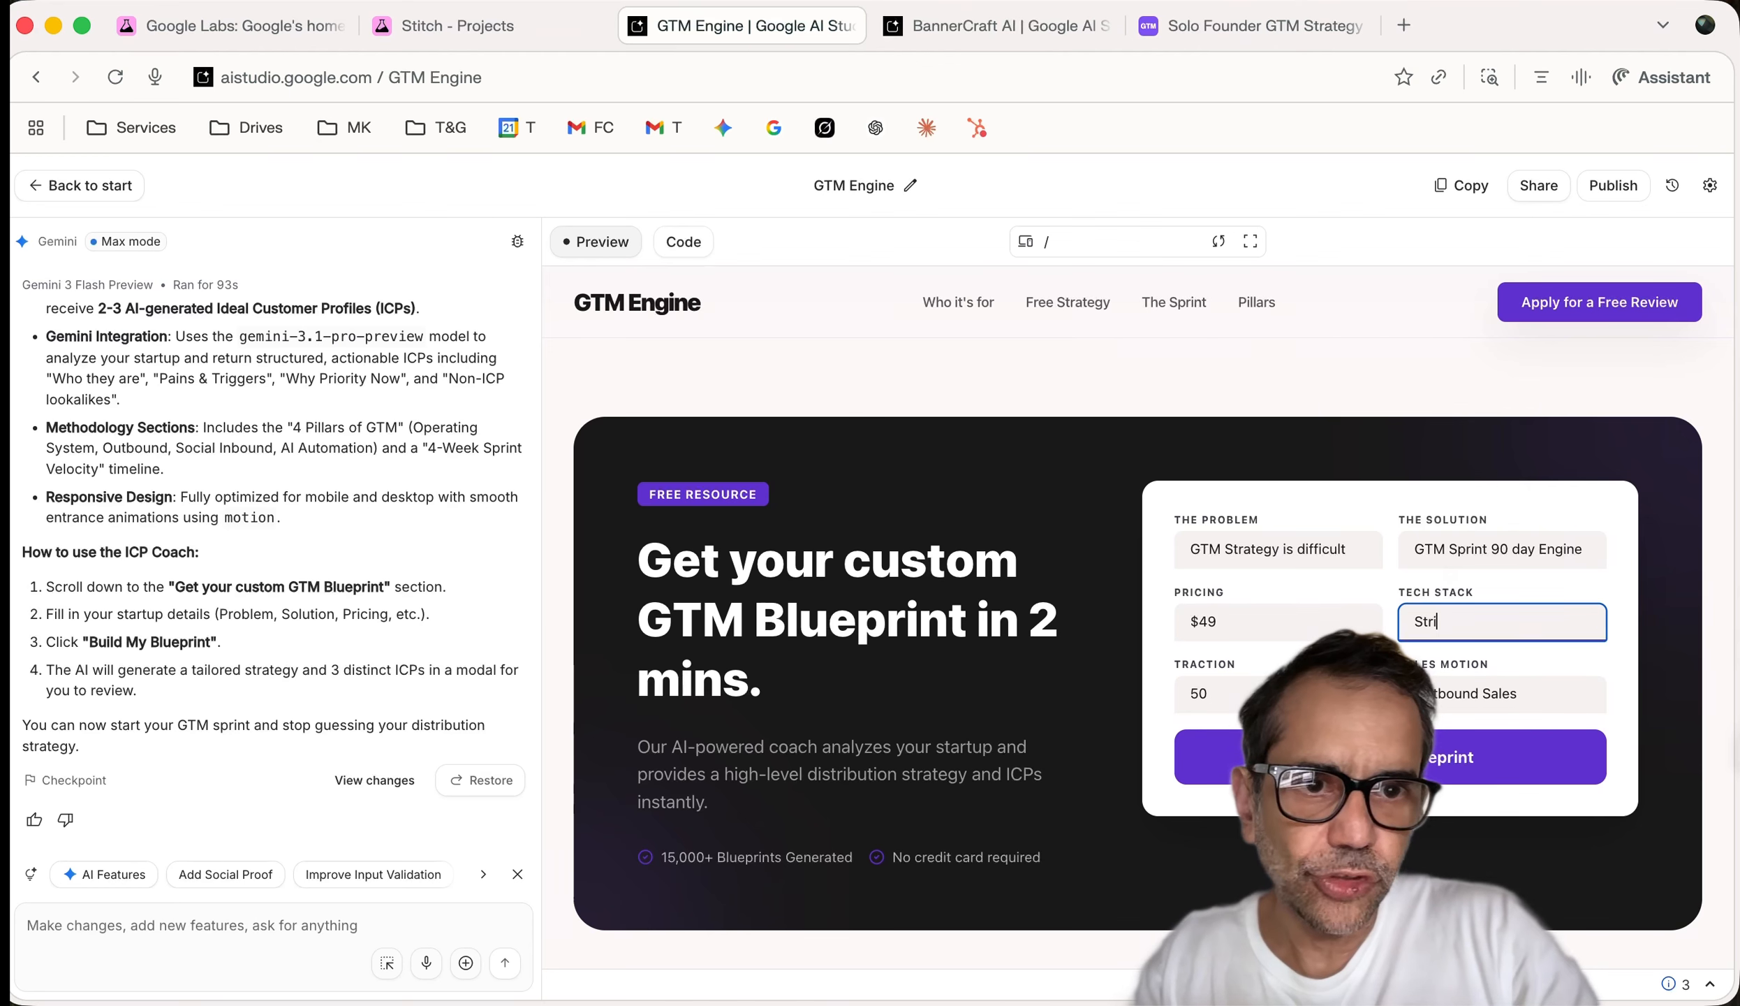
text(pe)
key(Return)
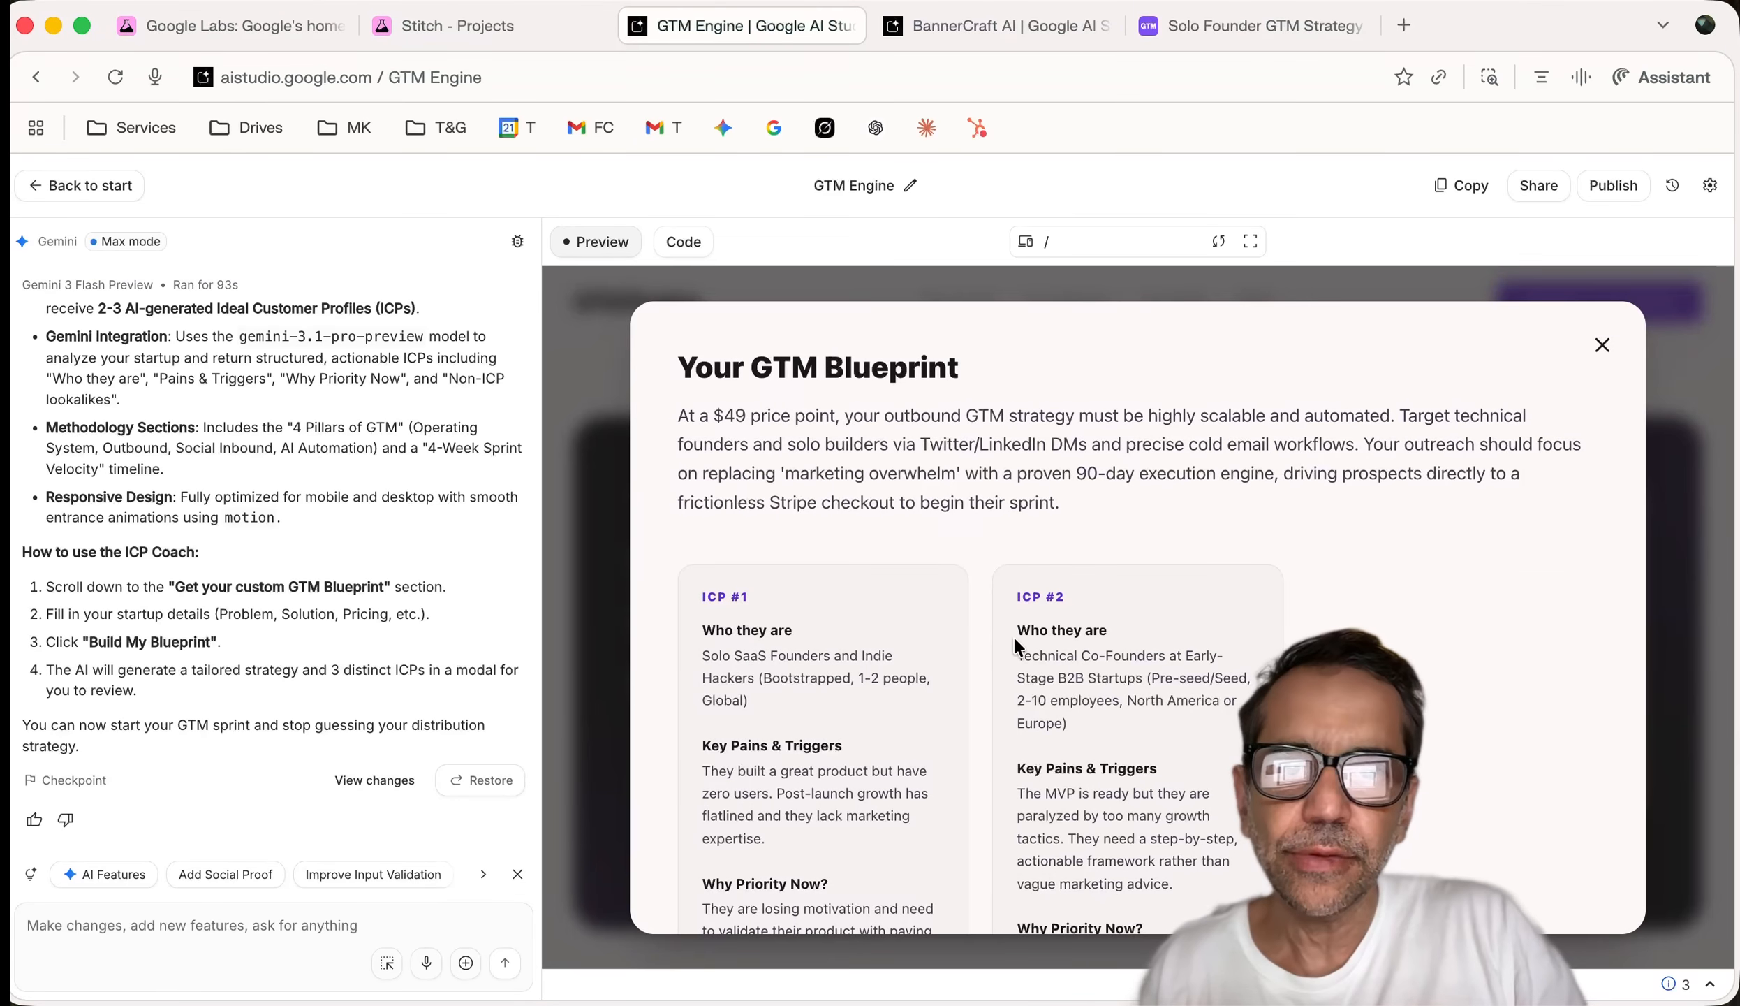
scroll(1015, 640, down, 3)
scroll(1015, 641, up, 3)
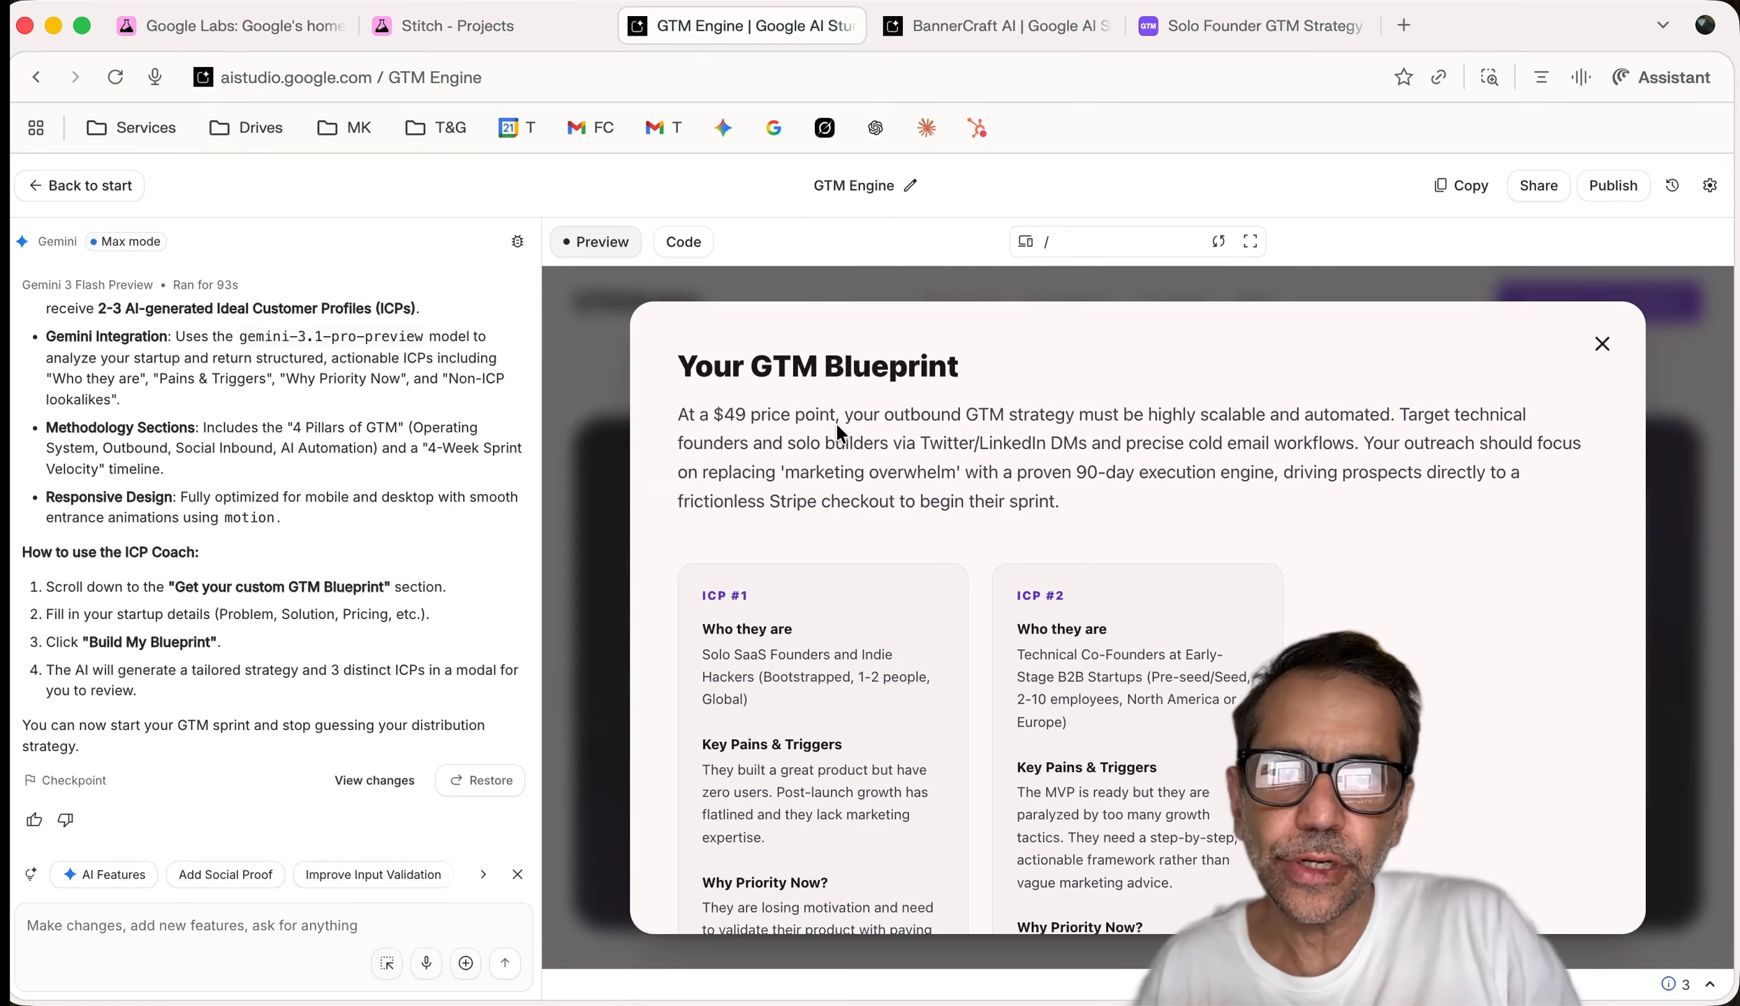
scroll(891, 422, down, 3)
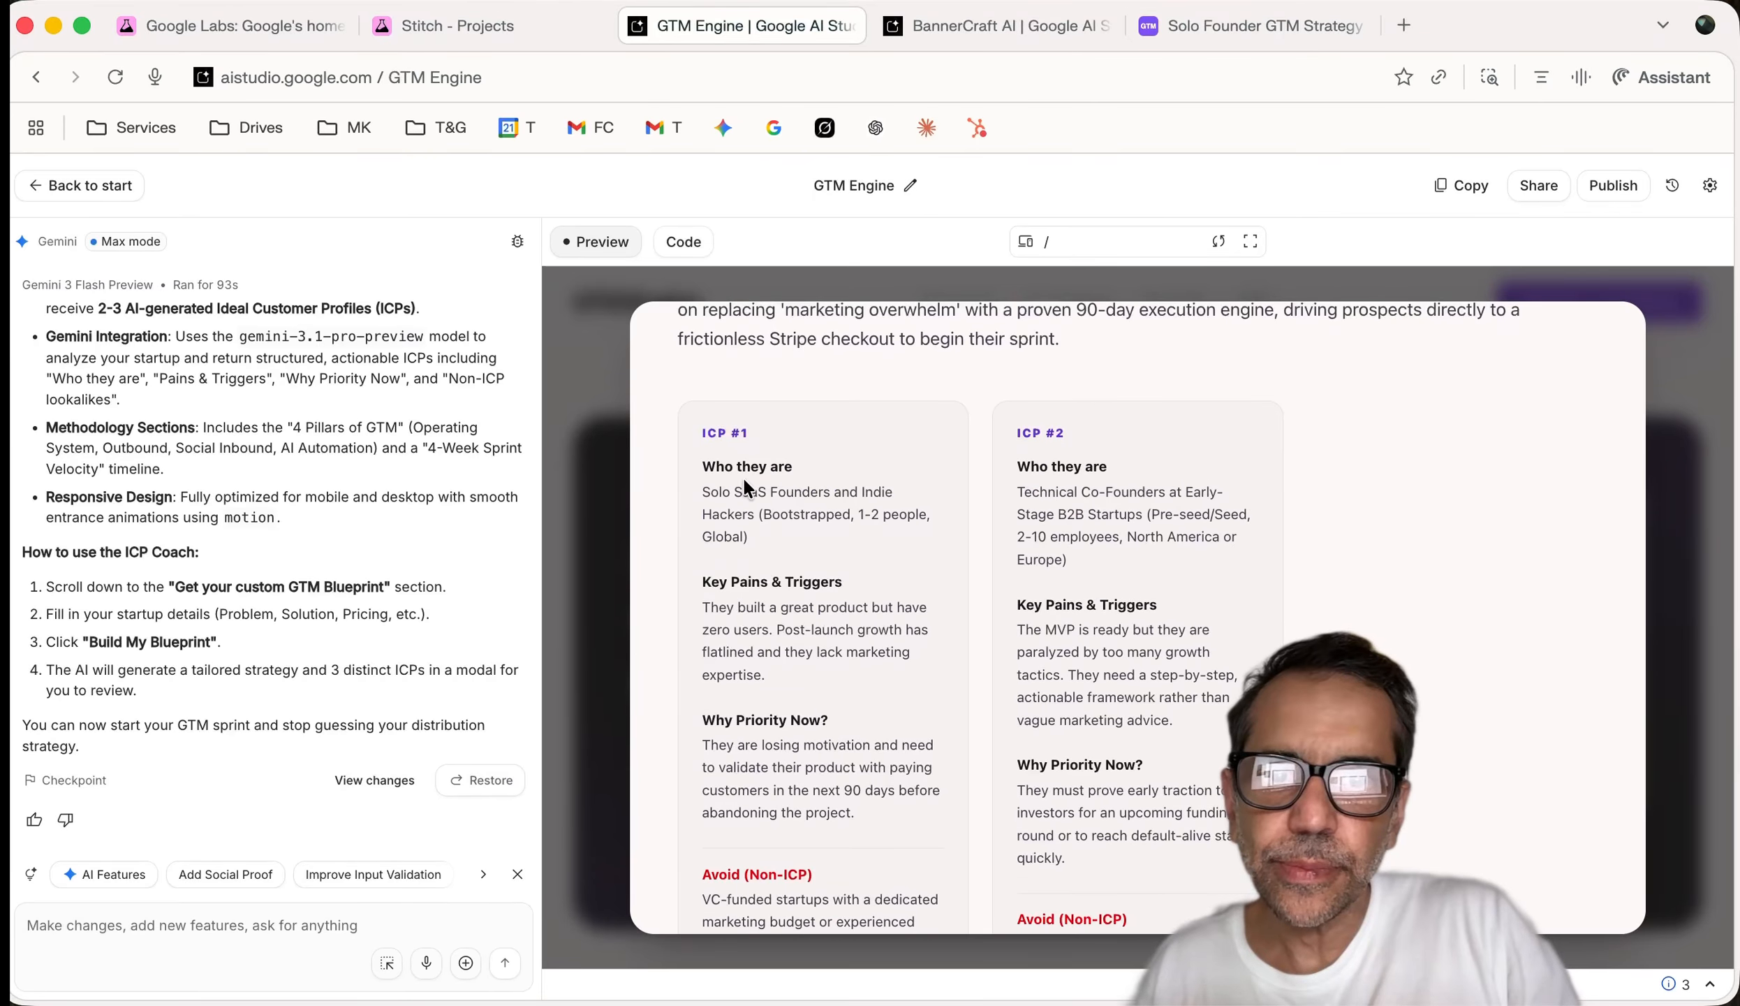
drag(702, 495, 785, 558)
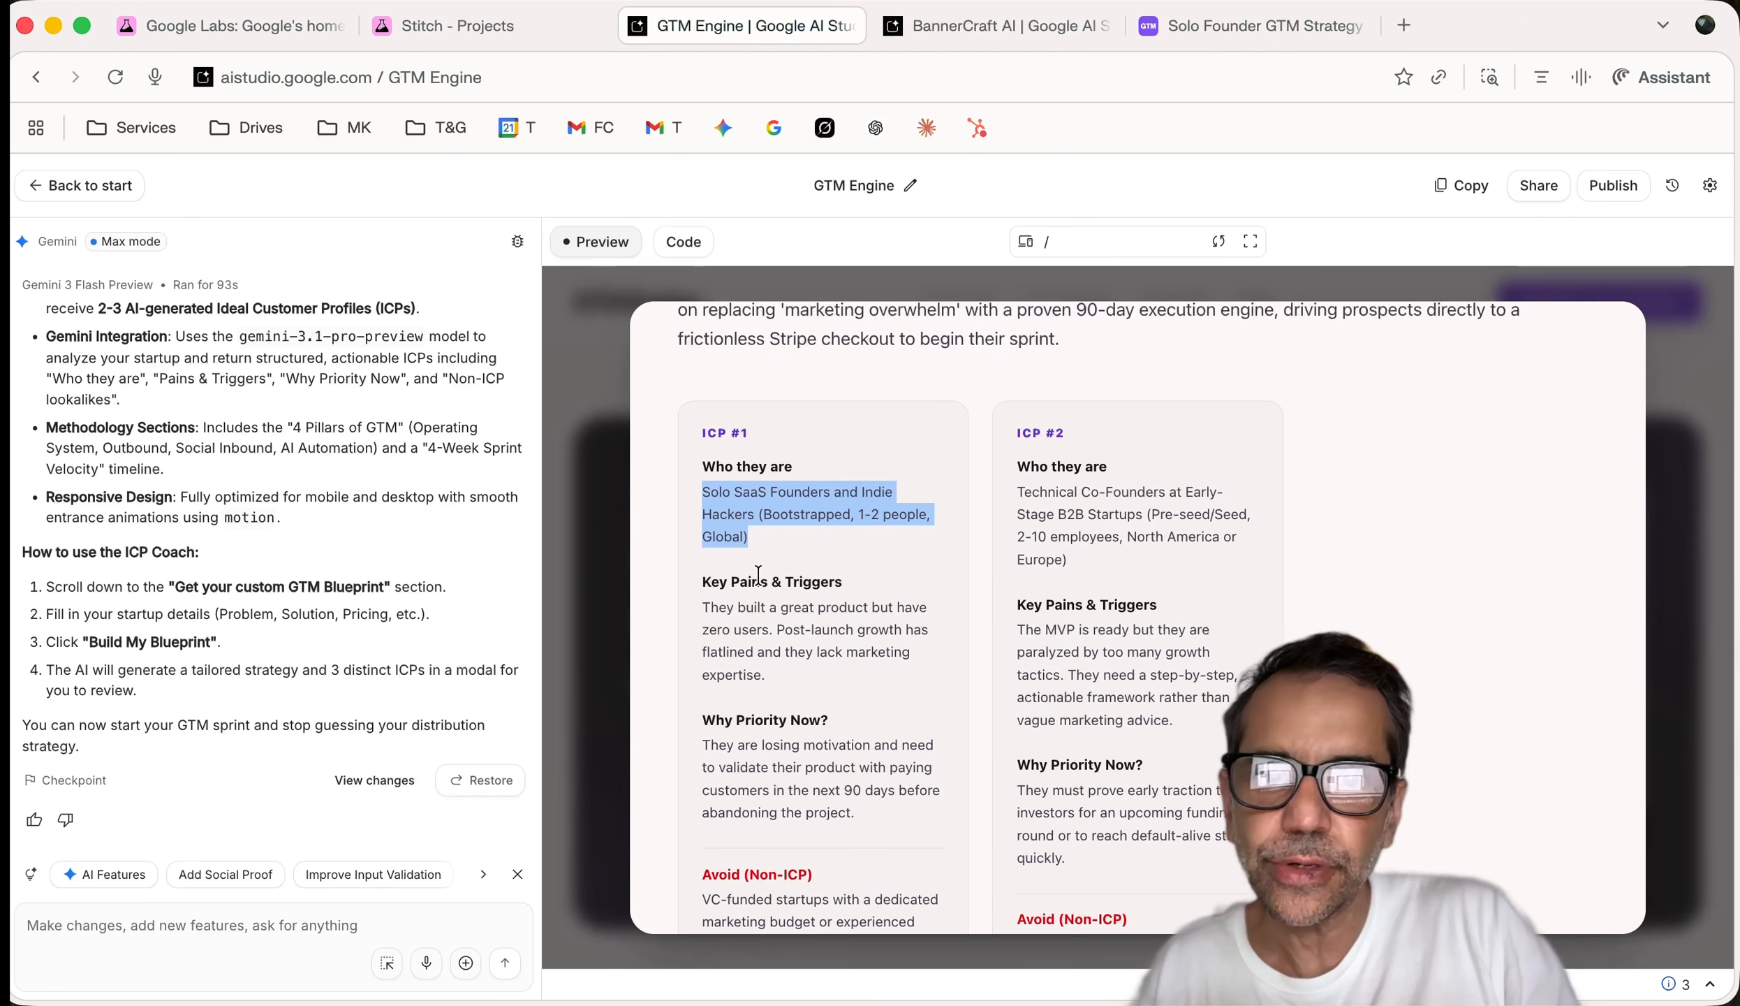
scroll(758, 574, down, 1)
drag(711, 566, 775, 609)
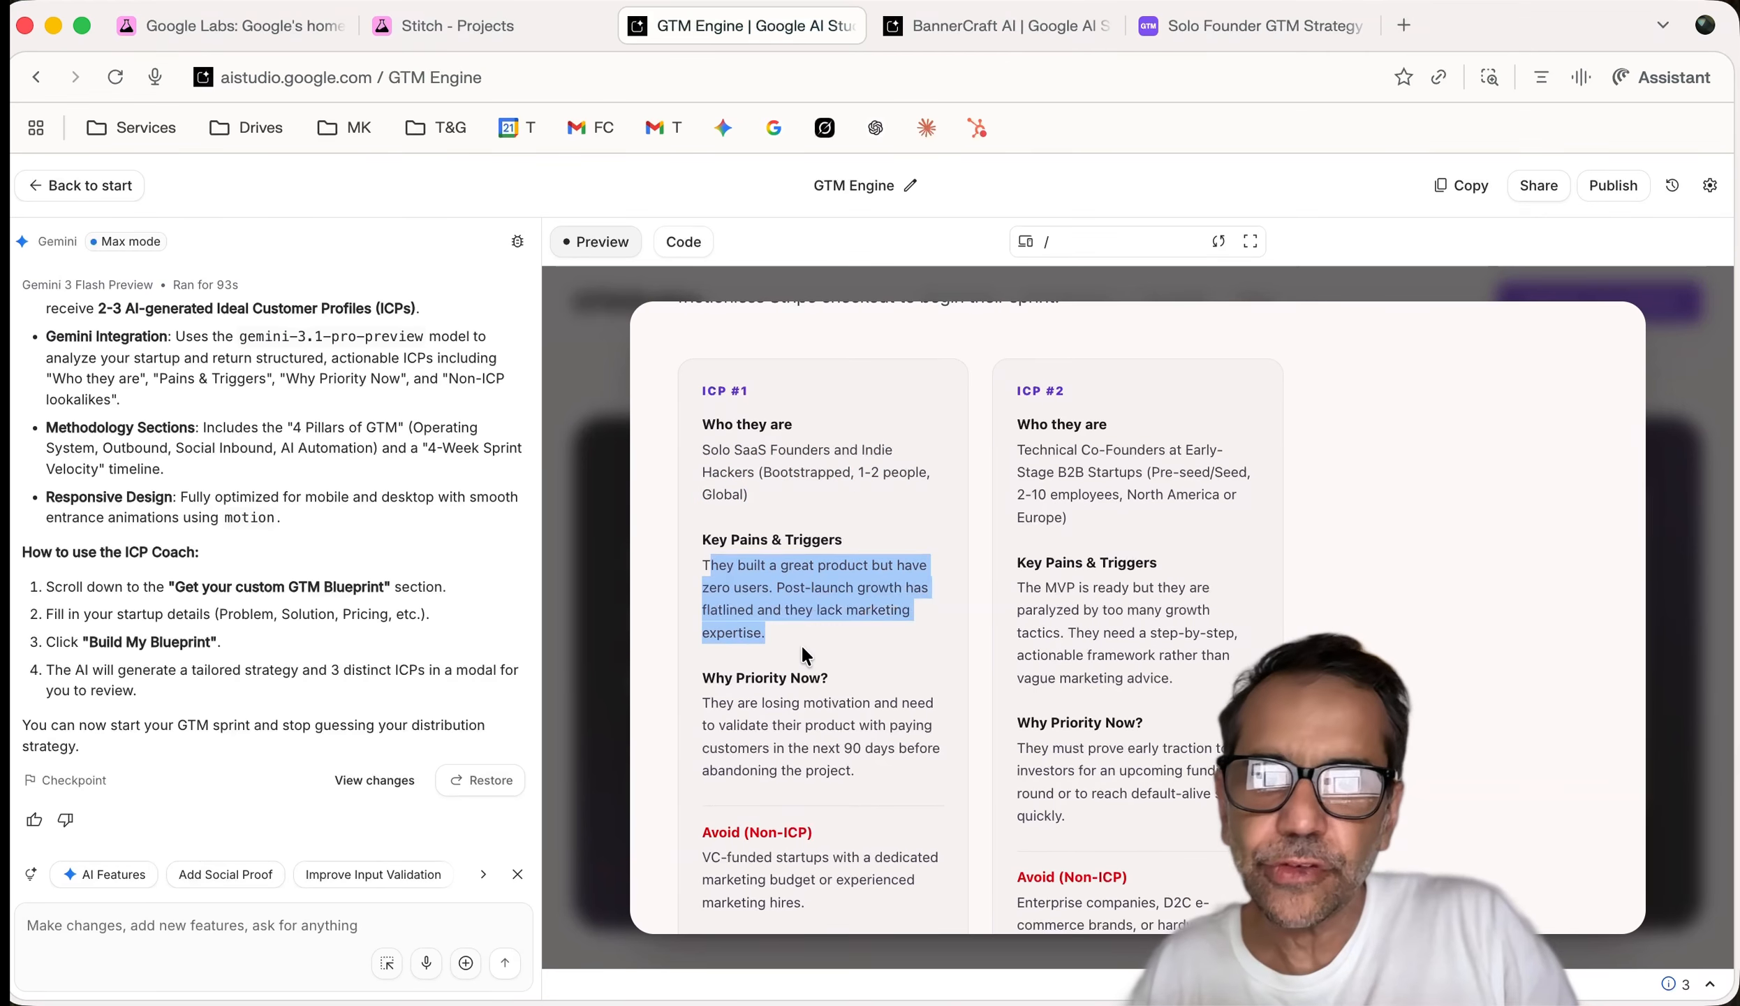
scroll(803, 647, down, 2)
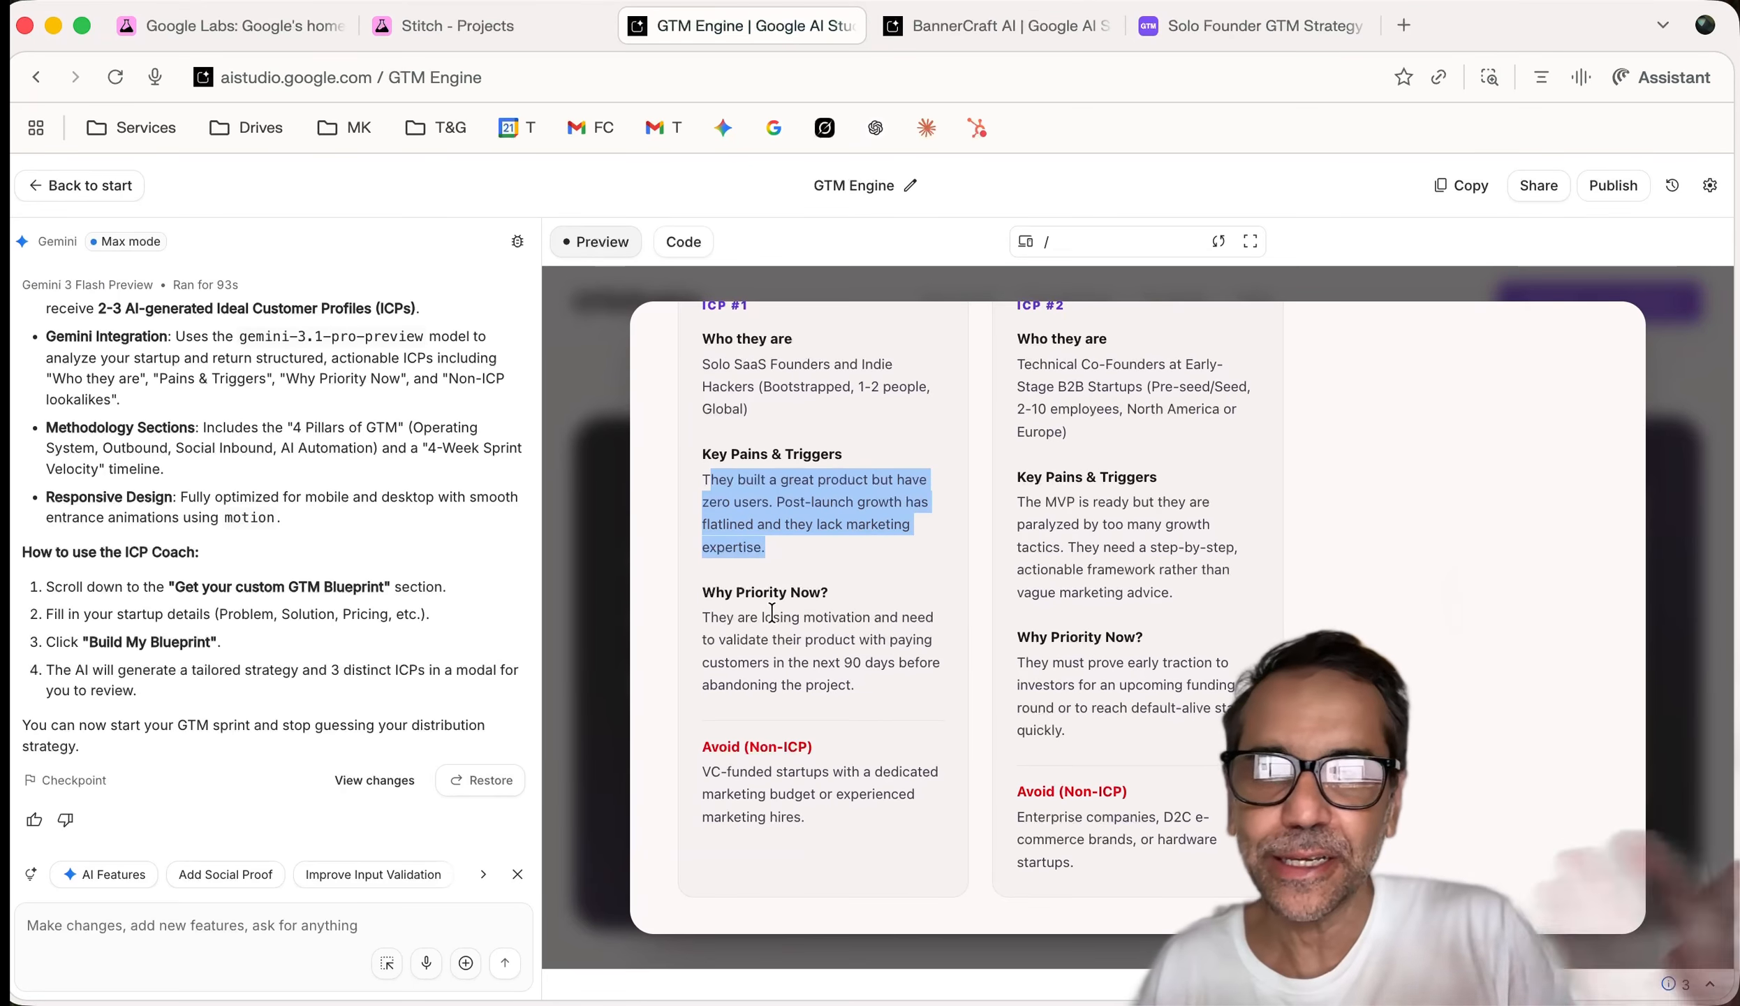
scroll(772, 613, down, 2)
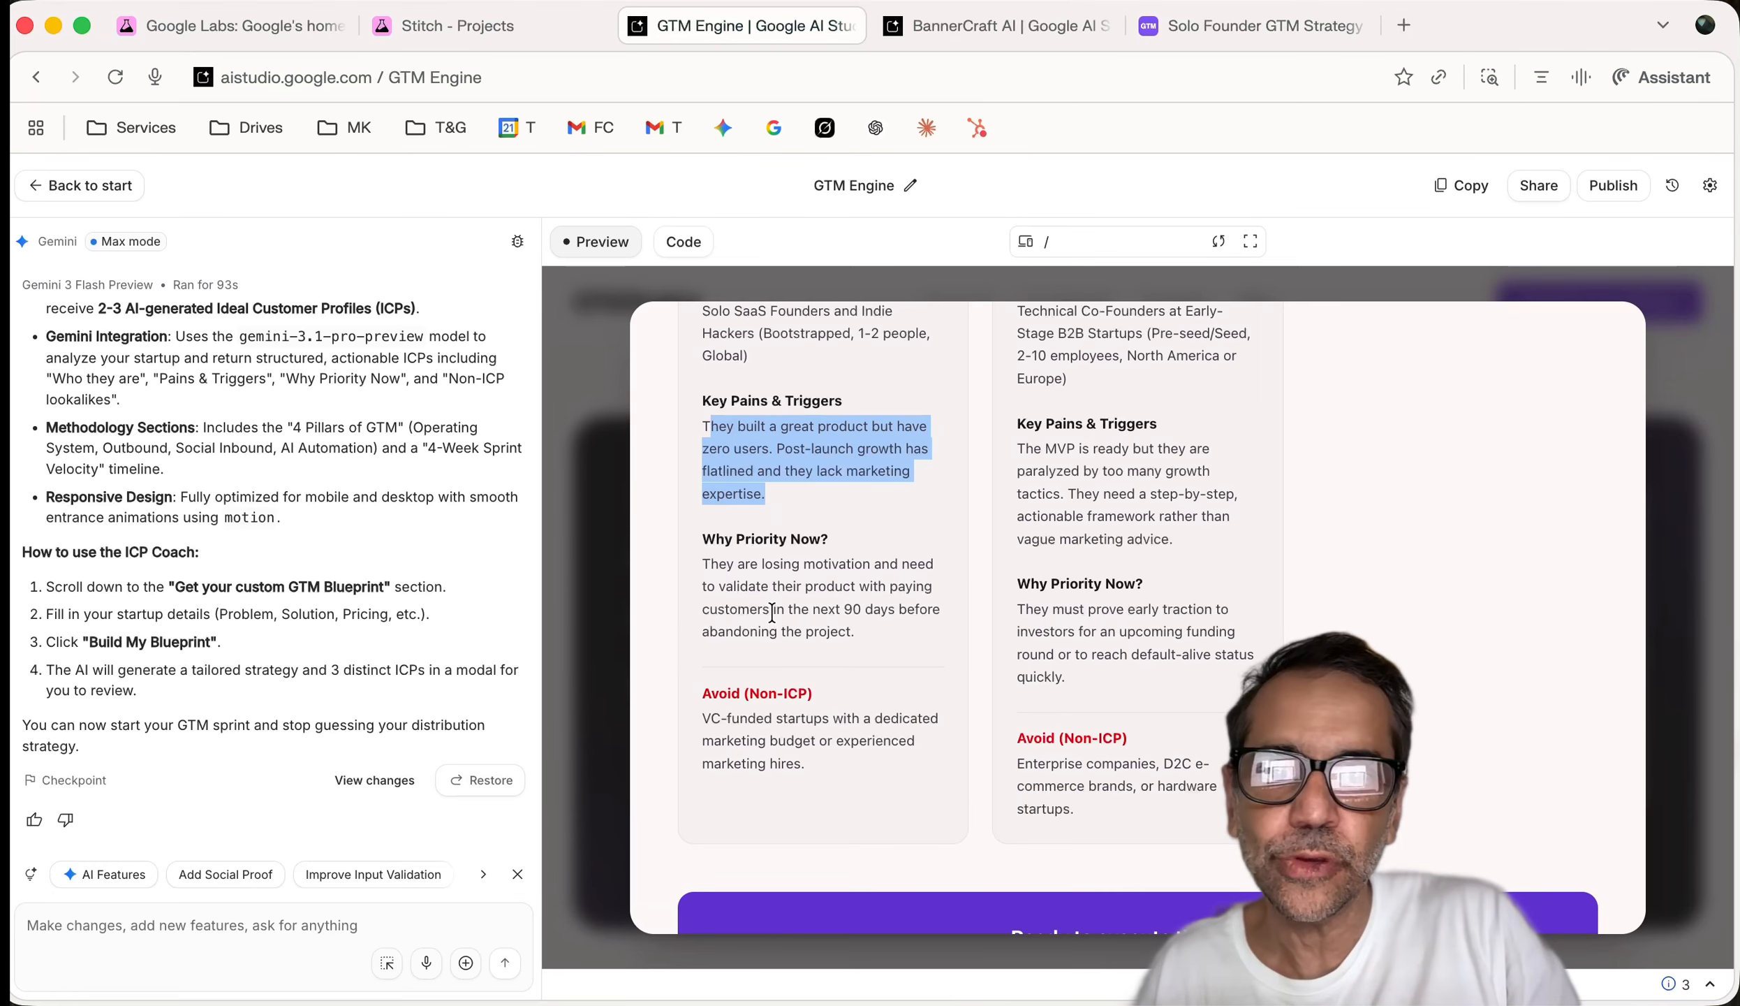
scroll(771, 612, down, 2)
scroll(783, 614, up, 2)
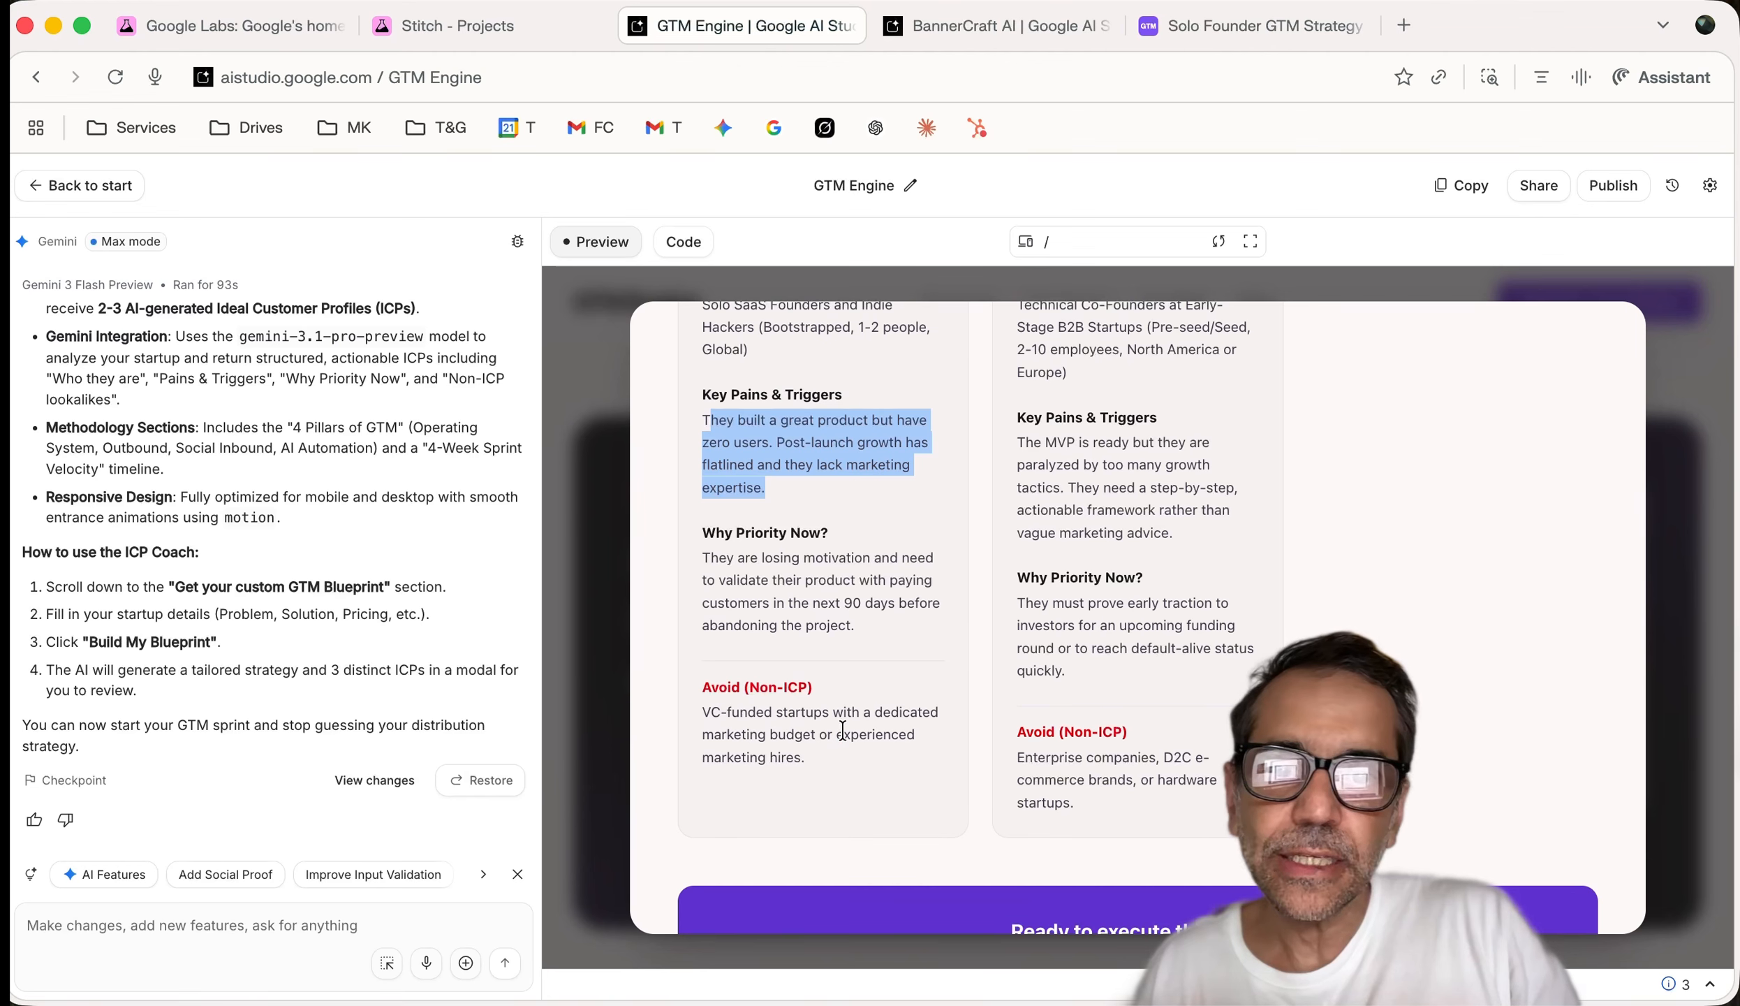
drag(825, 751, 697, 710)
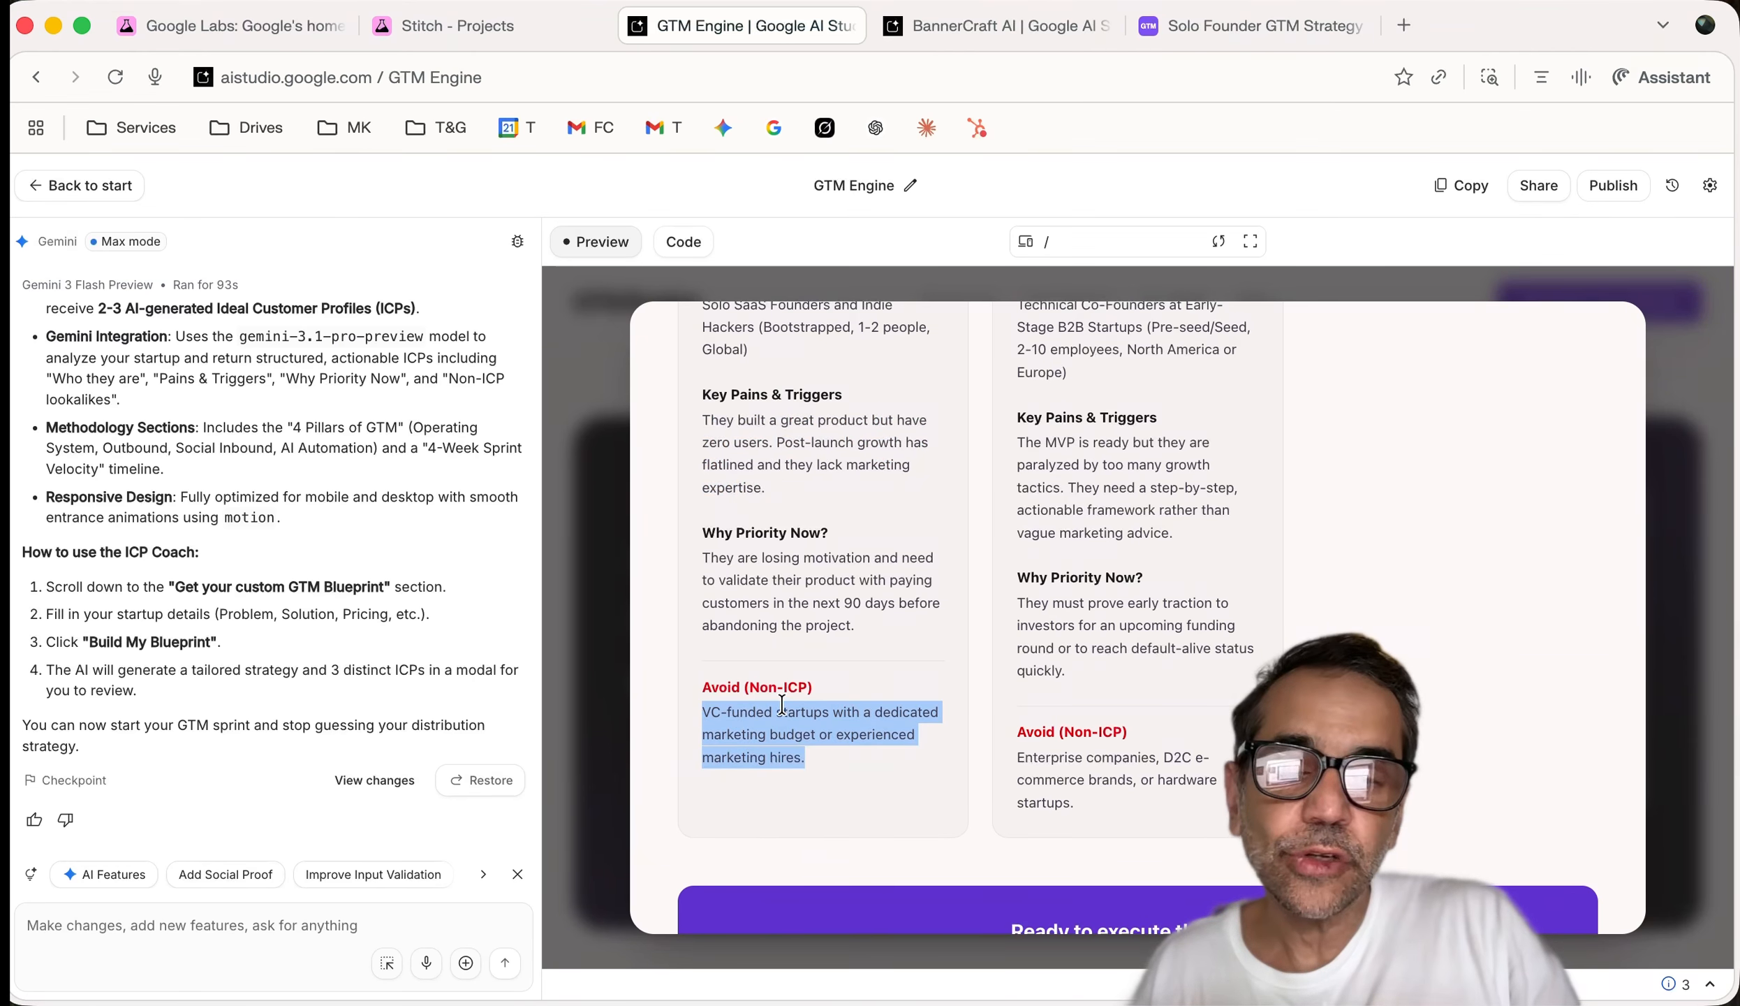
scroll(786, 707, up, 1)
scroll(786, 708, up, 5)
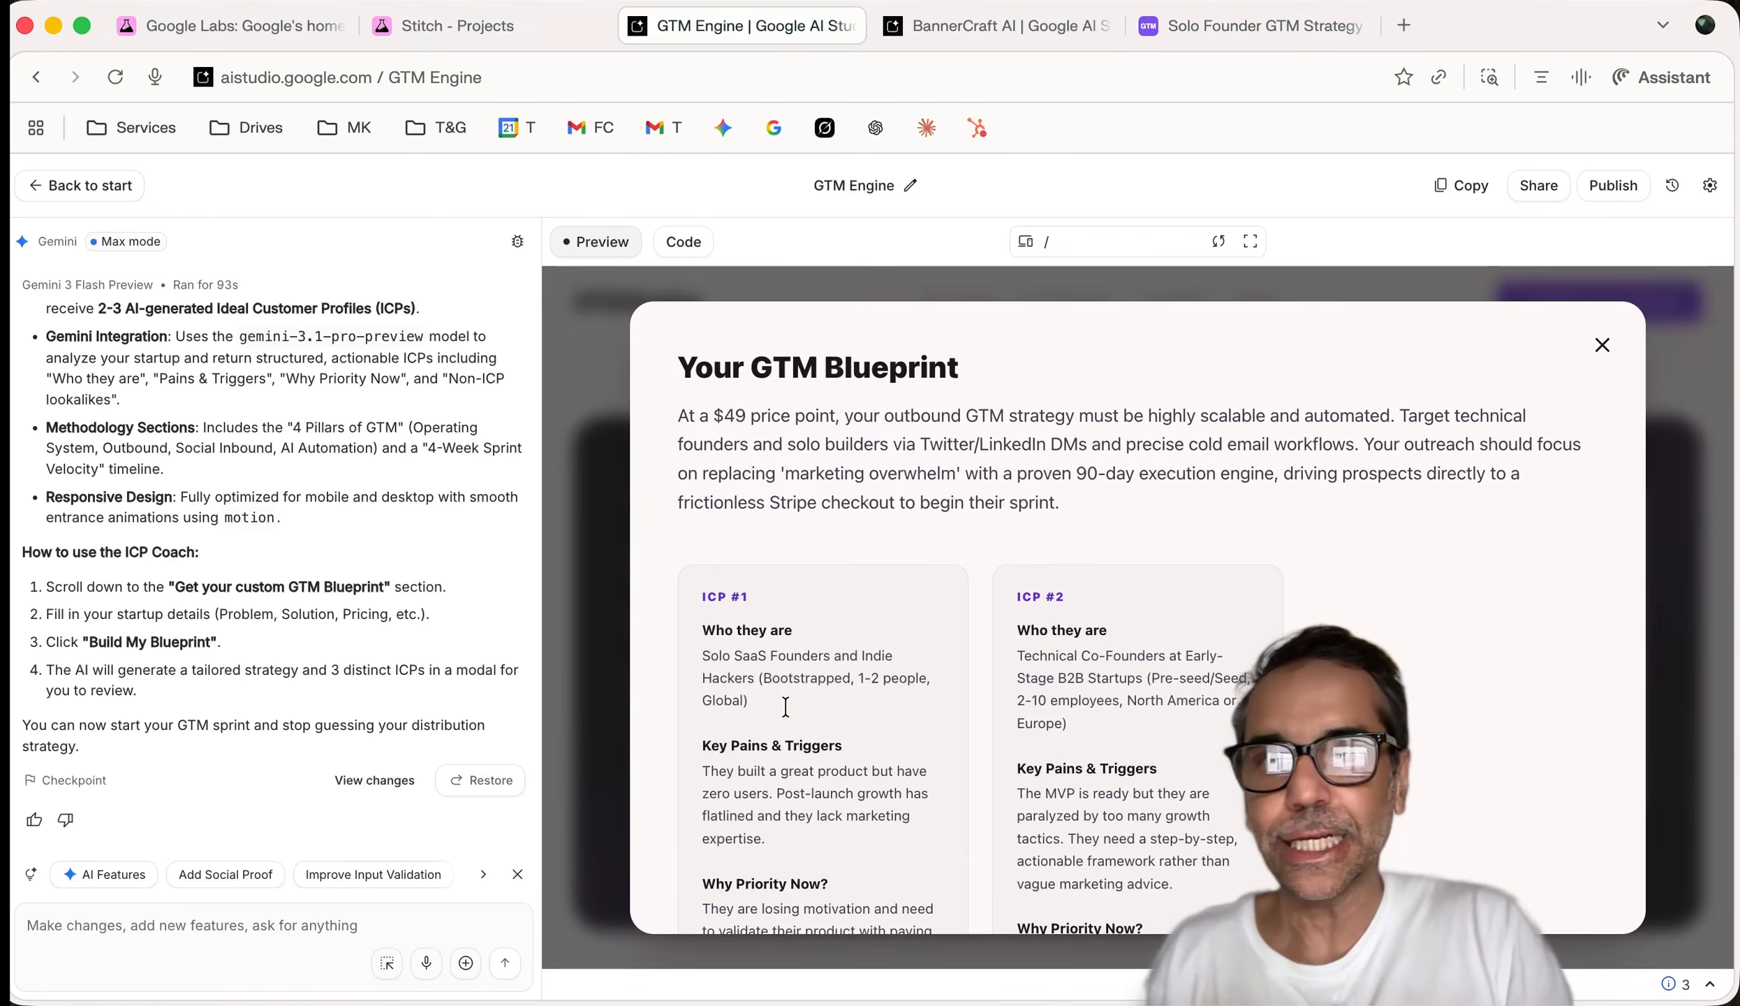
Close the GTM Blueprint results, start publishing GTM Engine, then go to BannerCraft AI
click(1601, 344)
click(1613, 186)
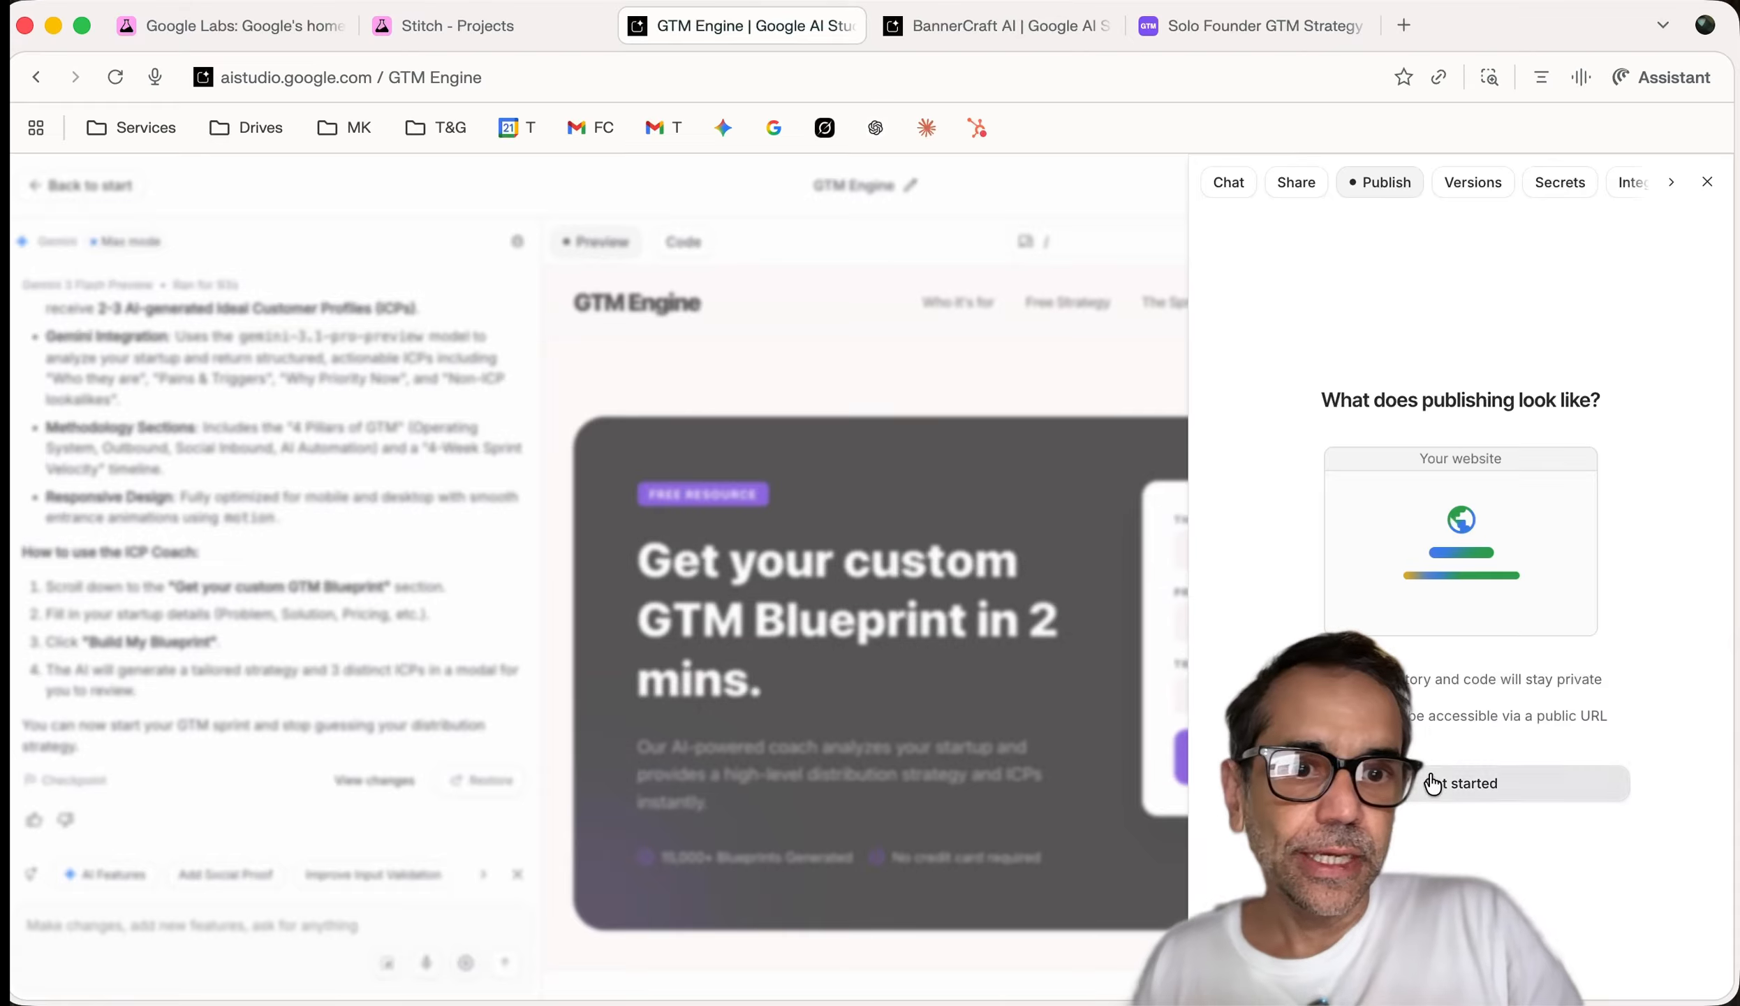
click(1473, 782)
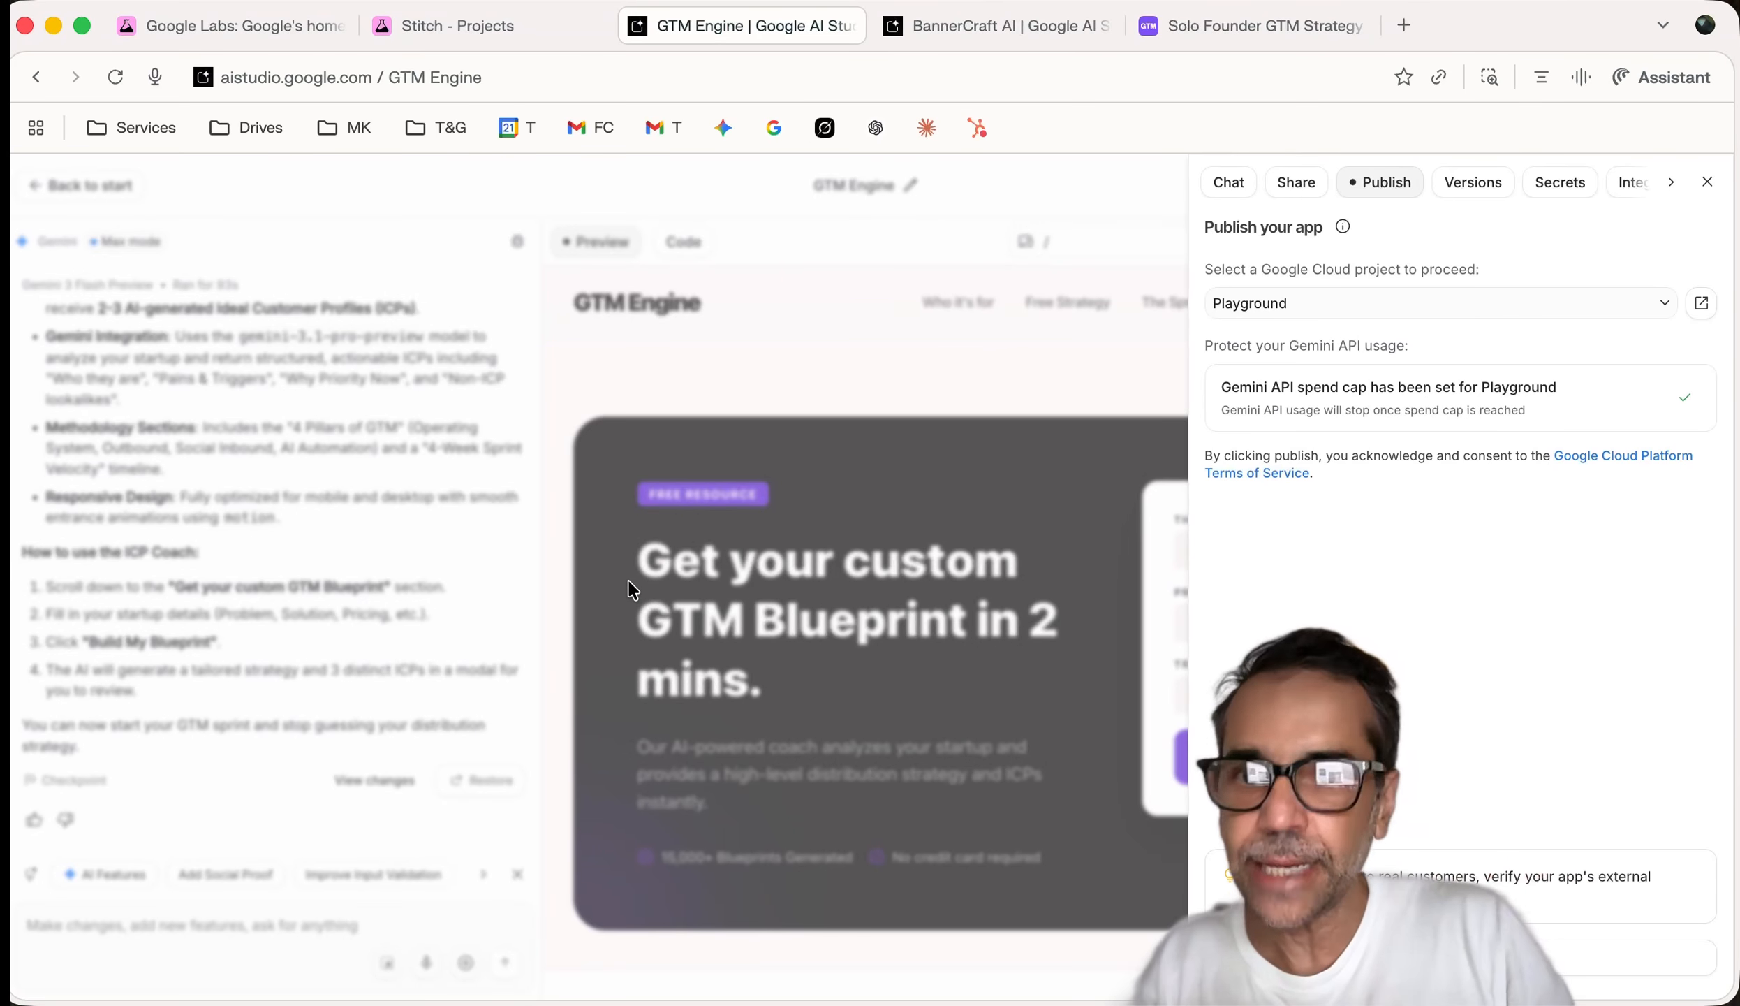
click(1006, 28)
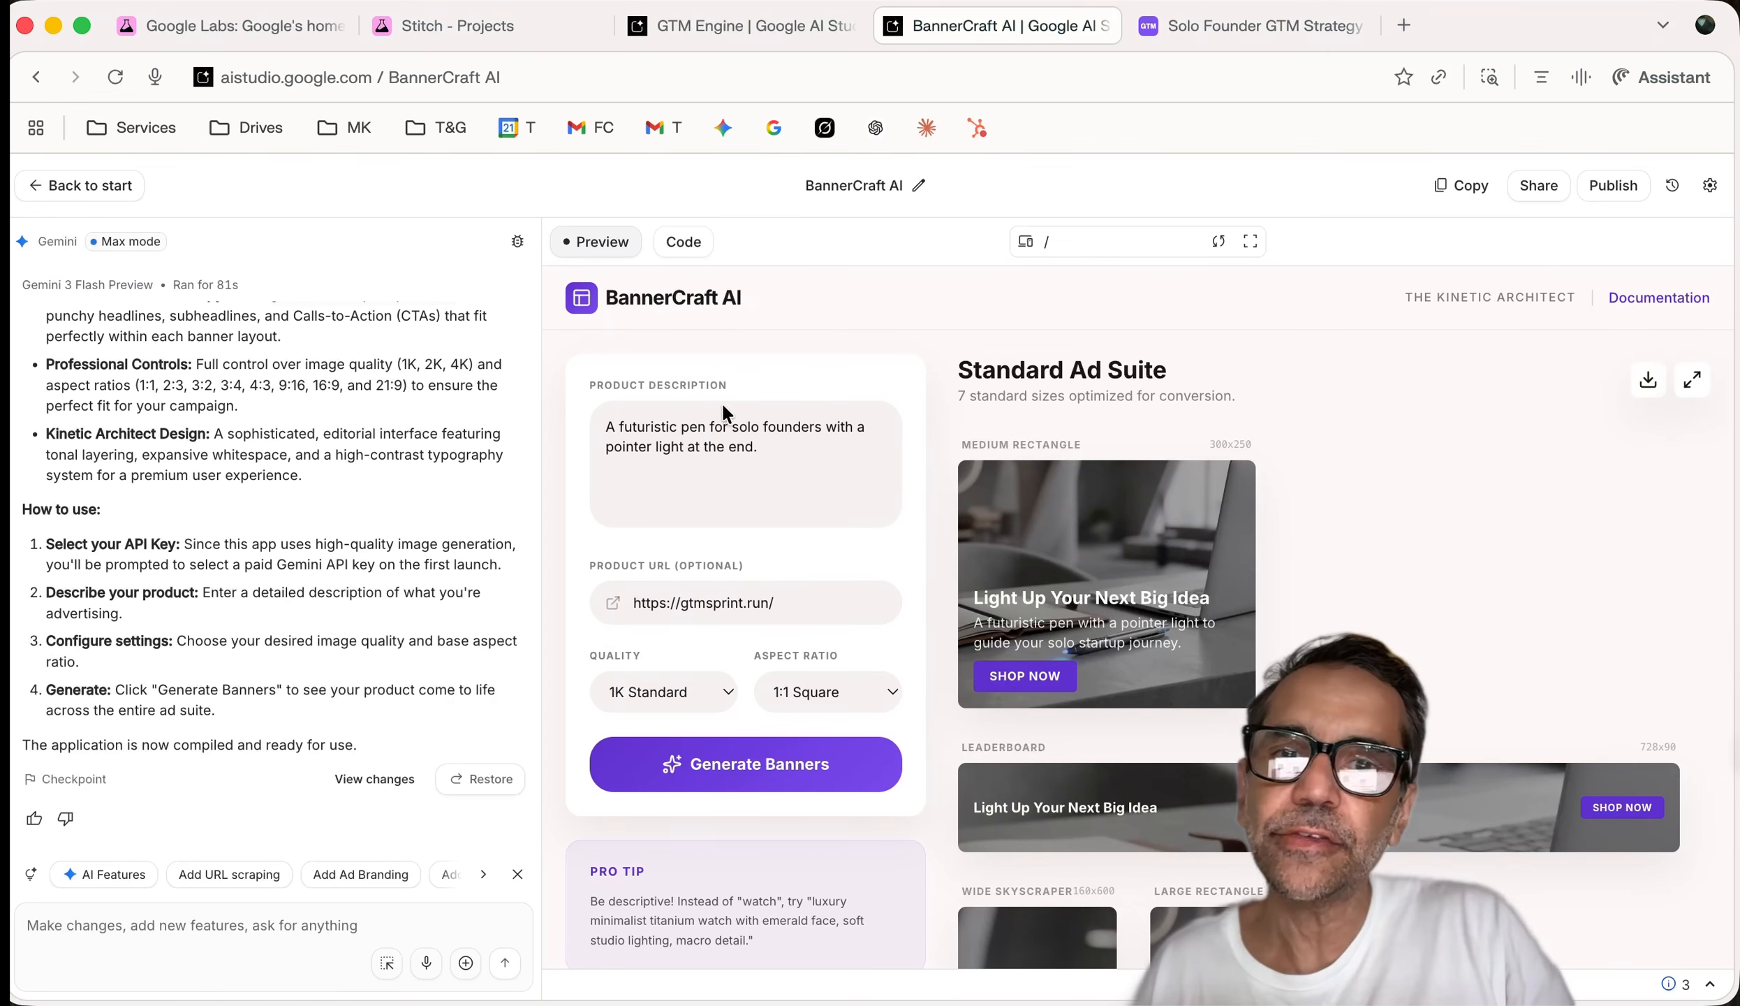
Scroll through the BannerCraft AI banner preview
scroll(1169, 547, down, 3)
scroll(1168, 547, down, 2)
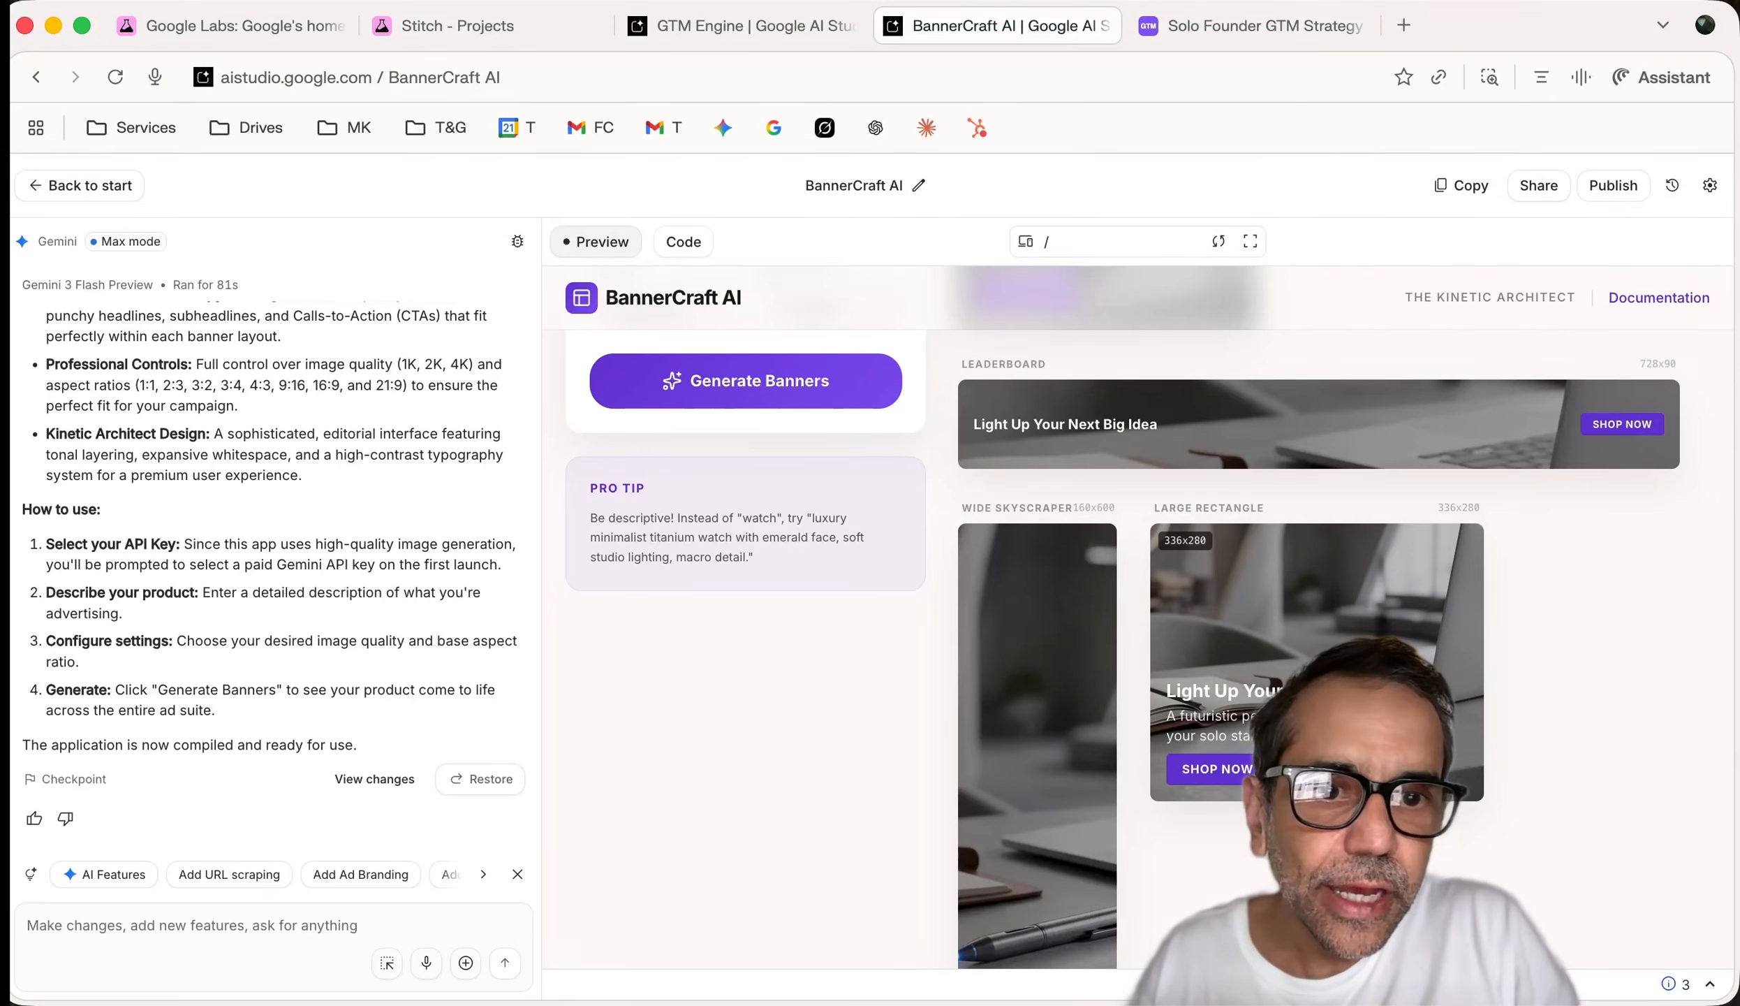
scroll(984, 705, down, 8)
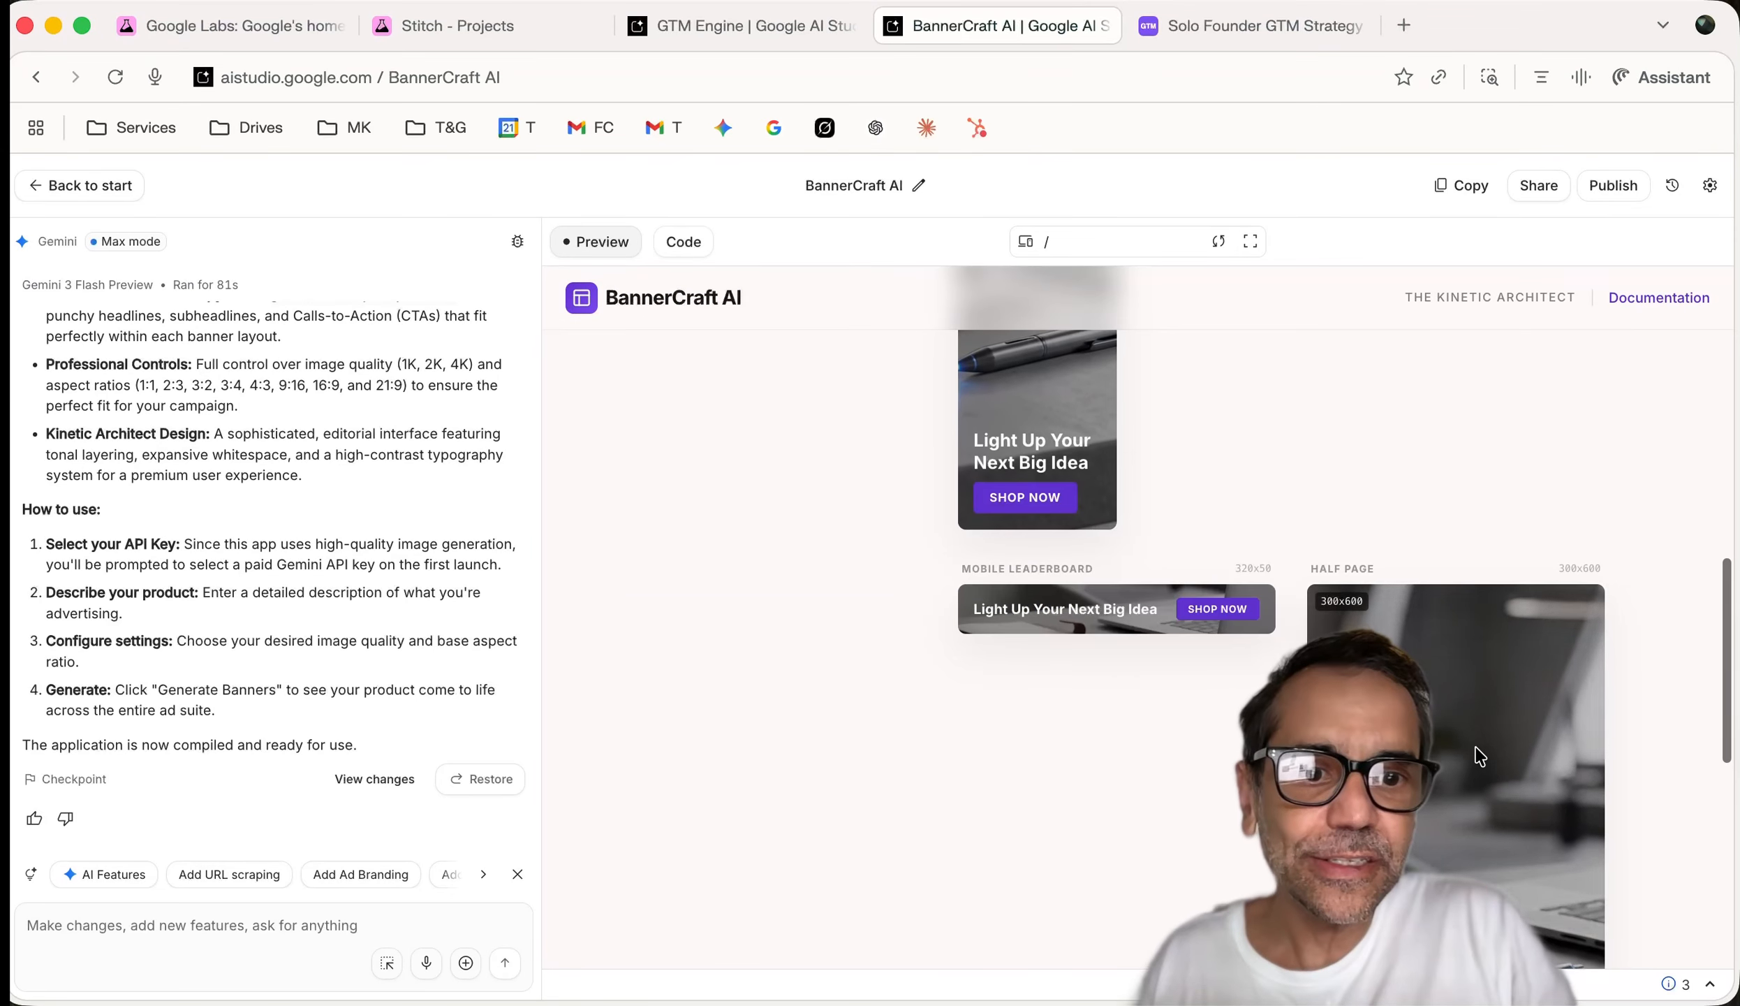
scroll(1456, 789, down, 3)
scroll(1456, 790, down, 5)
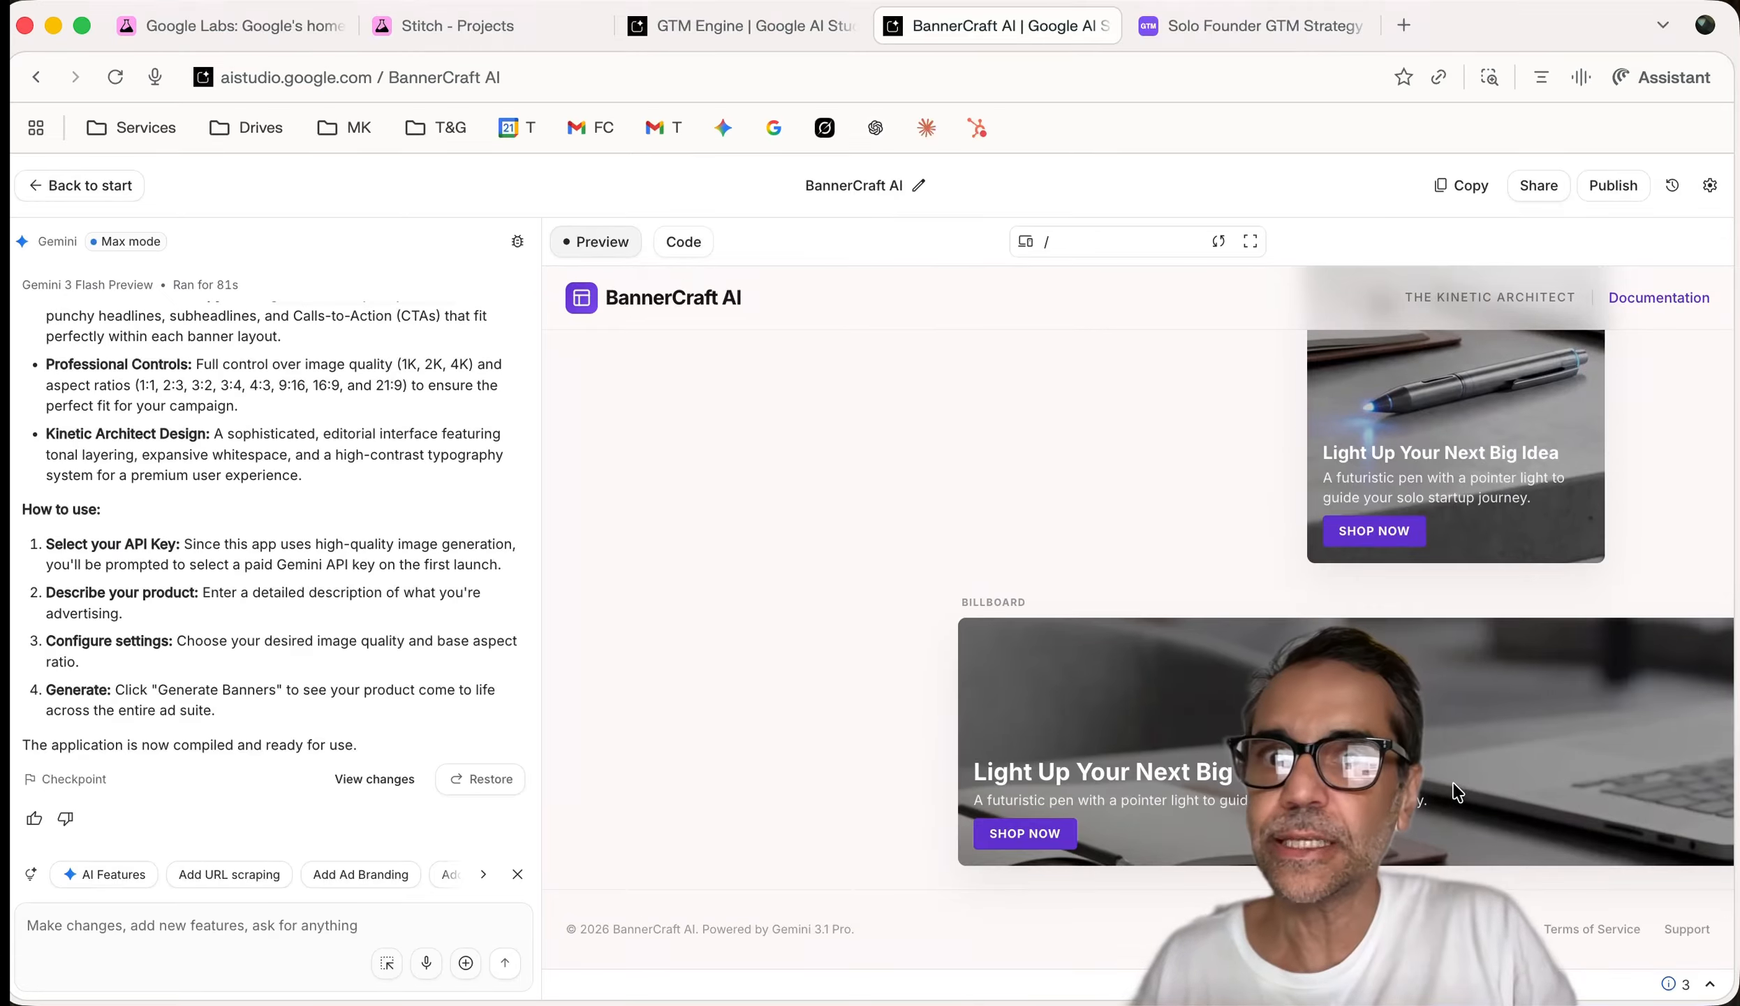
scroll(1159, 761, up, 2)
scroll(1159, 761, up, 7)
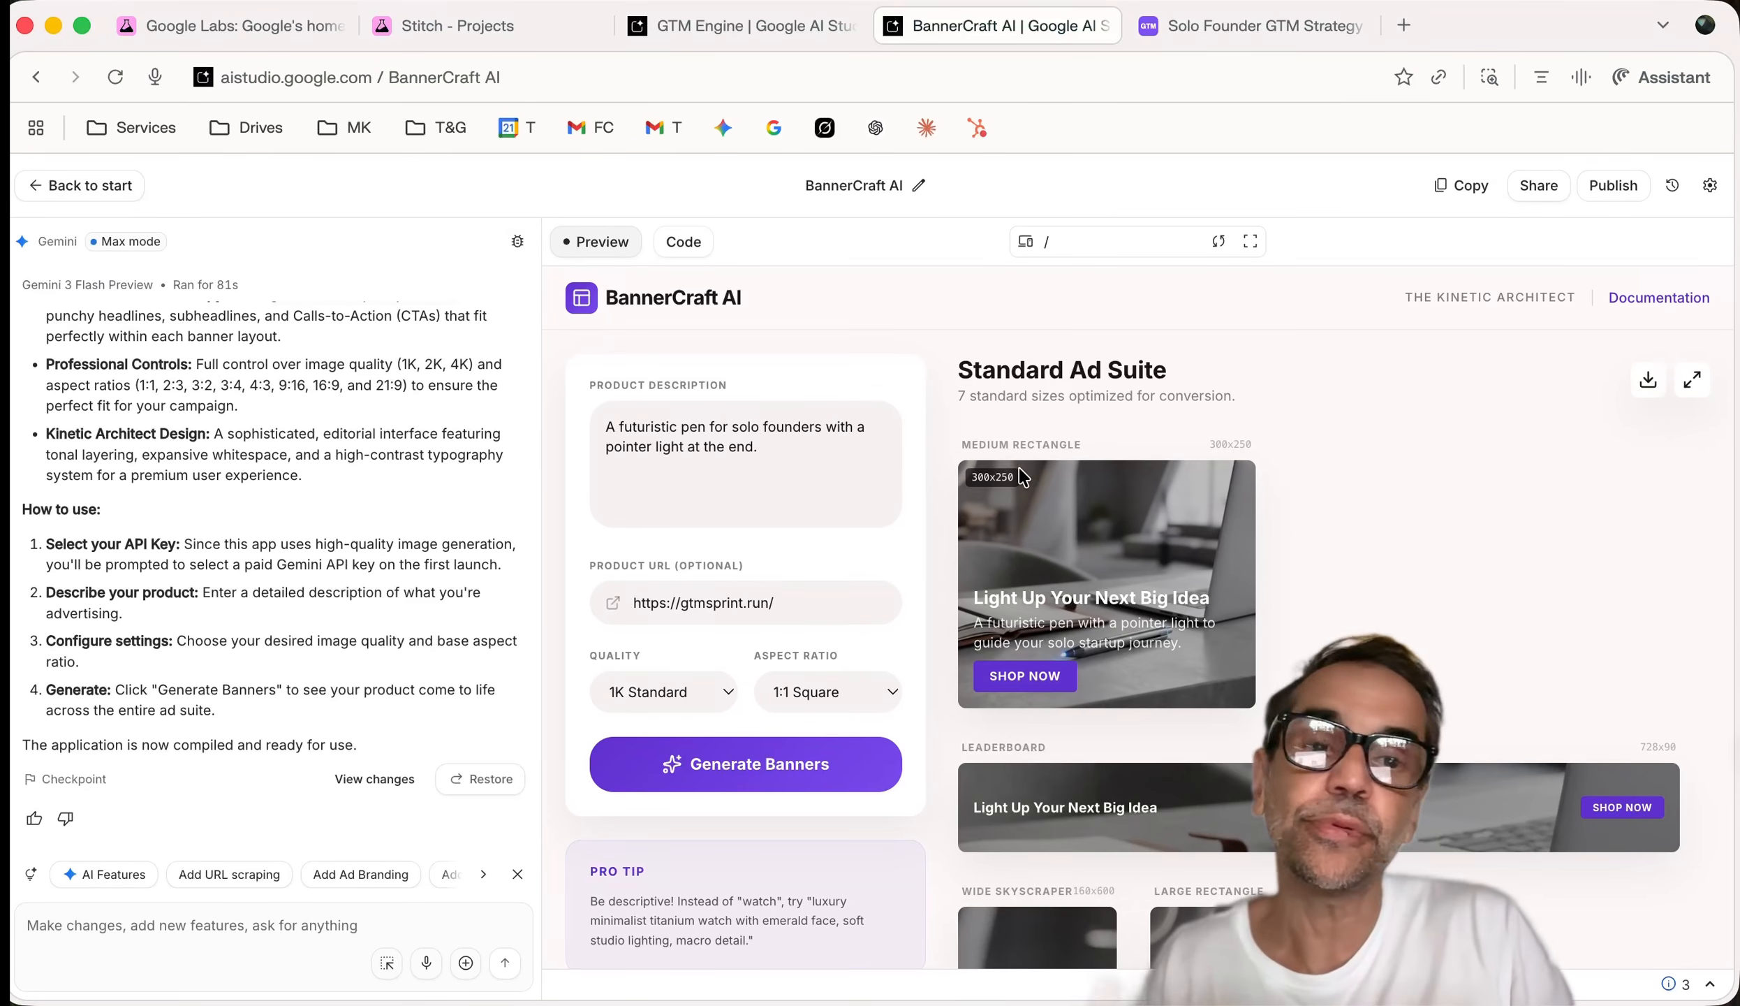
Return to GTM Engine, dismiss its publishing panel, and go to the Google Labs home page
click(713, 24)
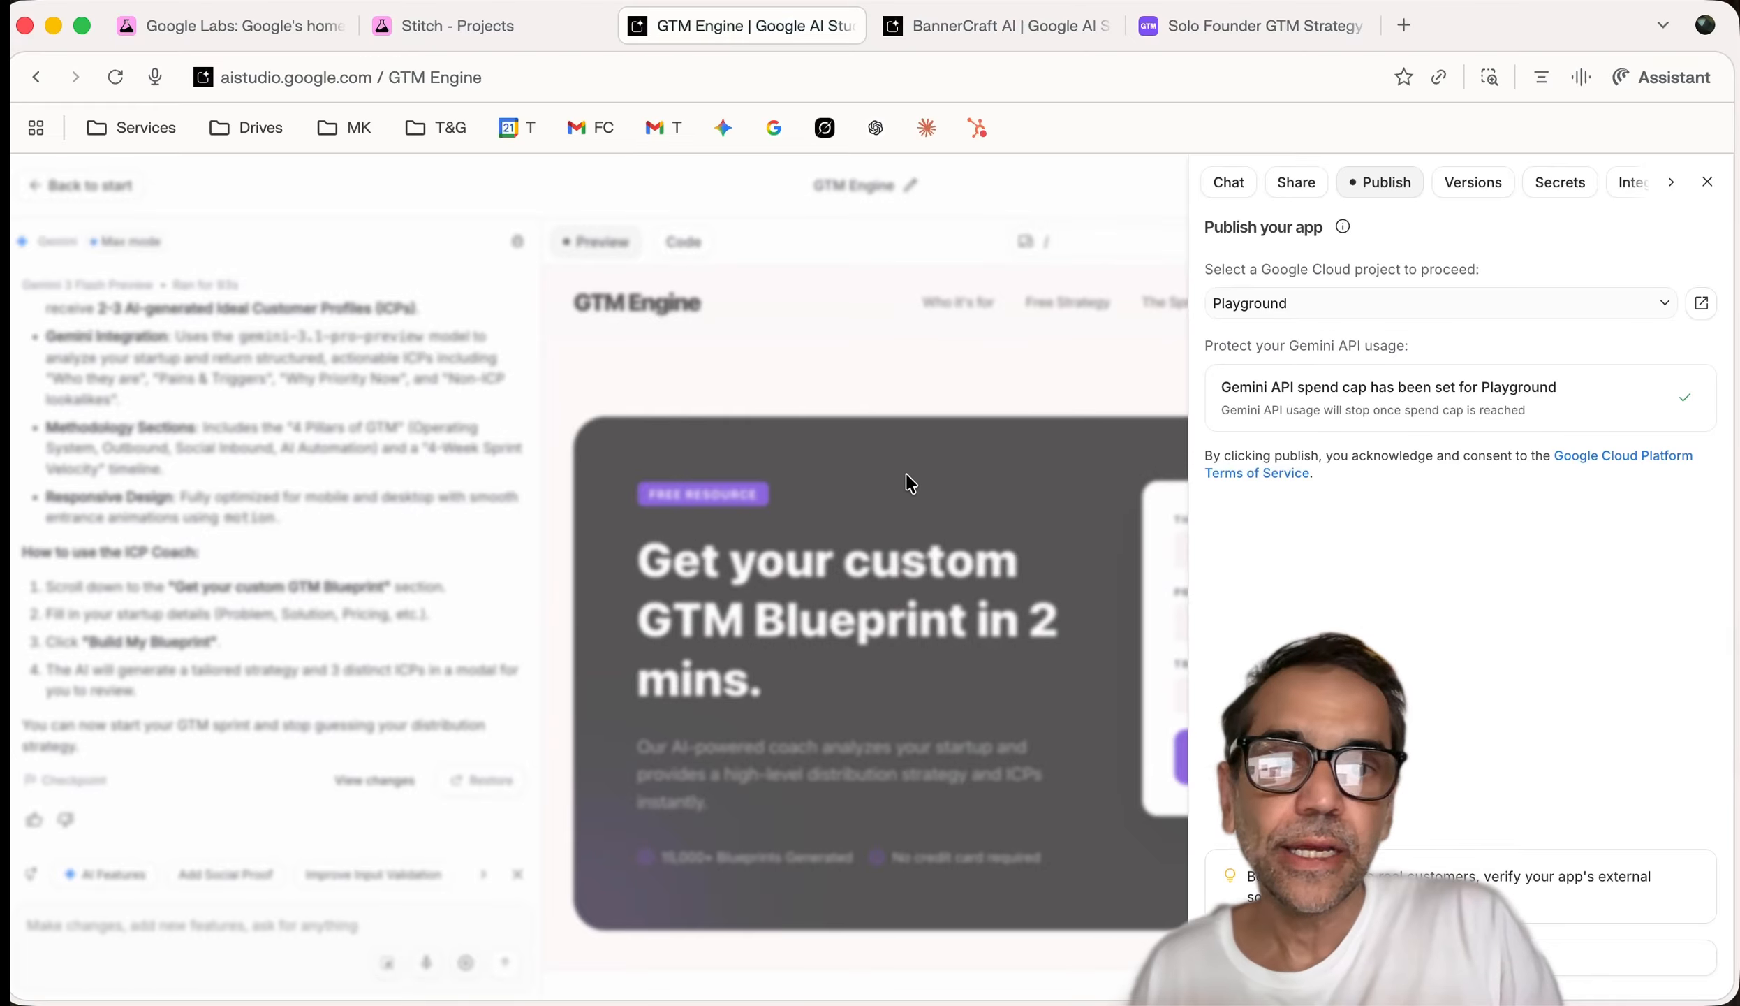
click(907, 618)
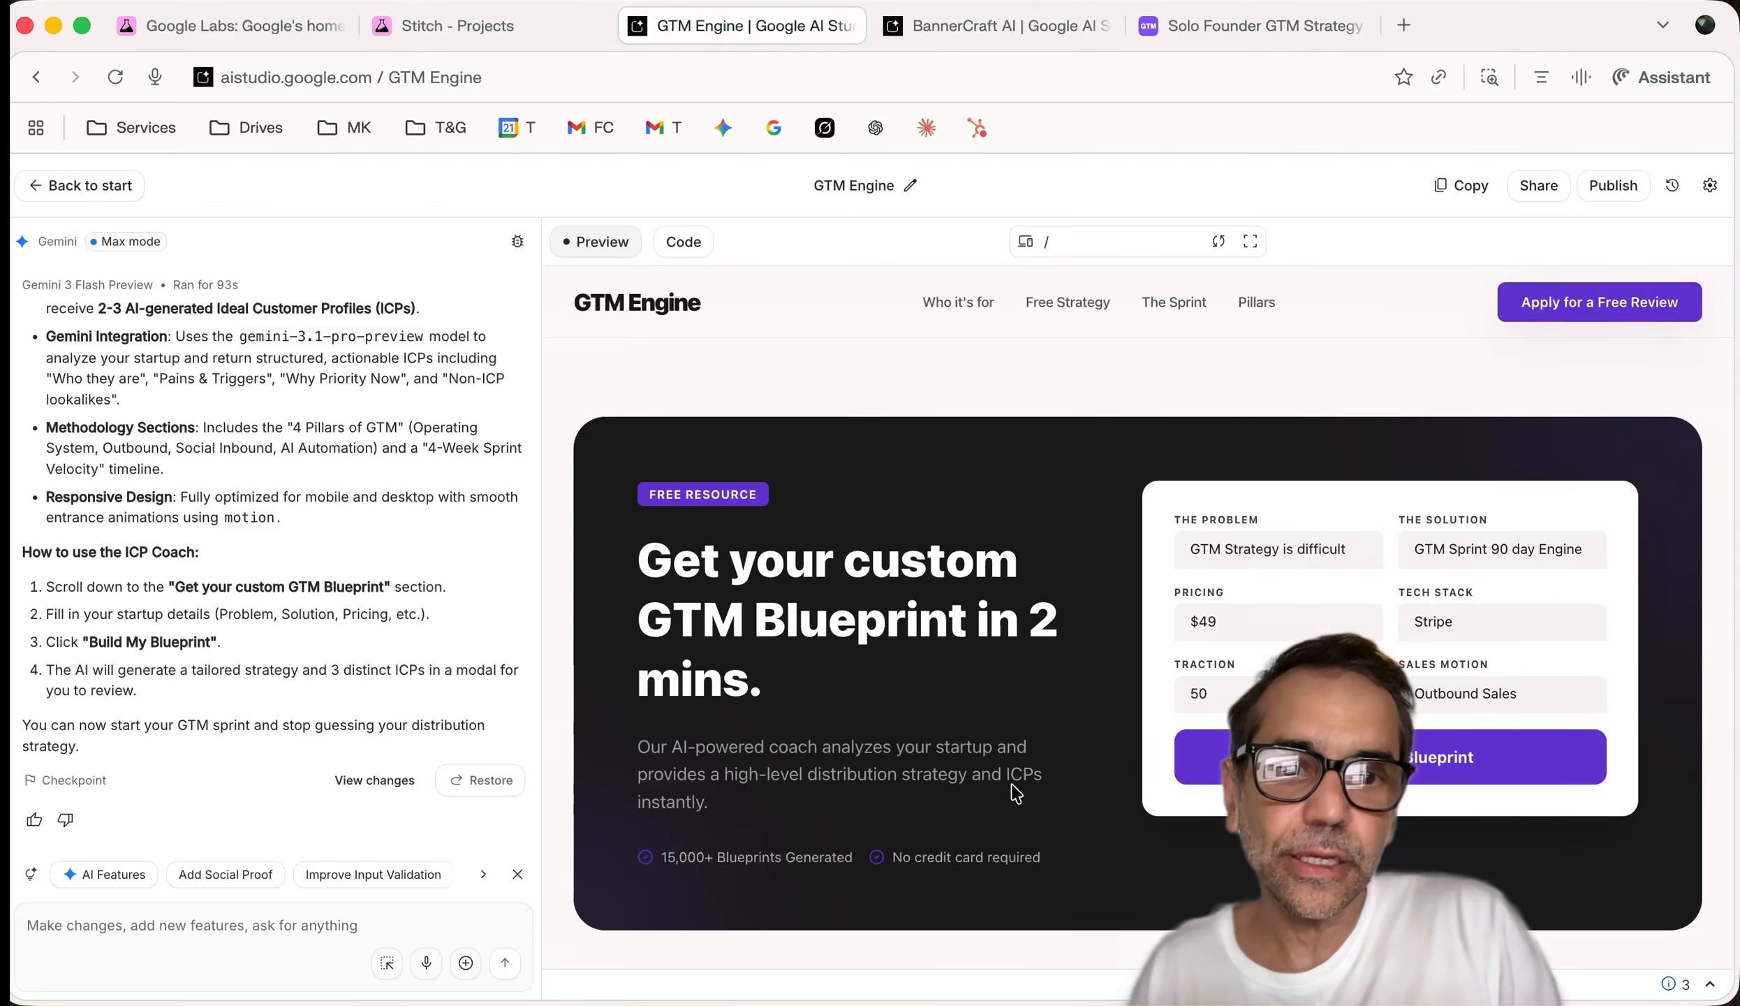
drag(992, 773, 708, 803)
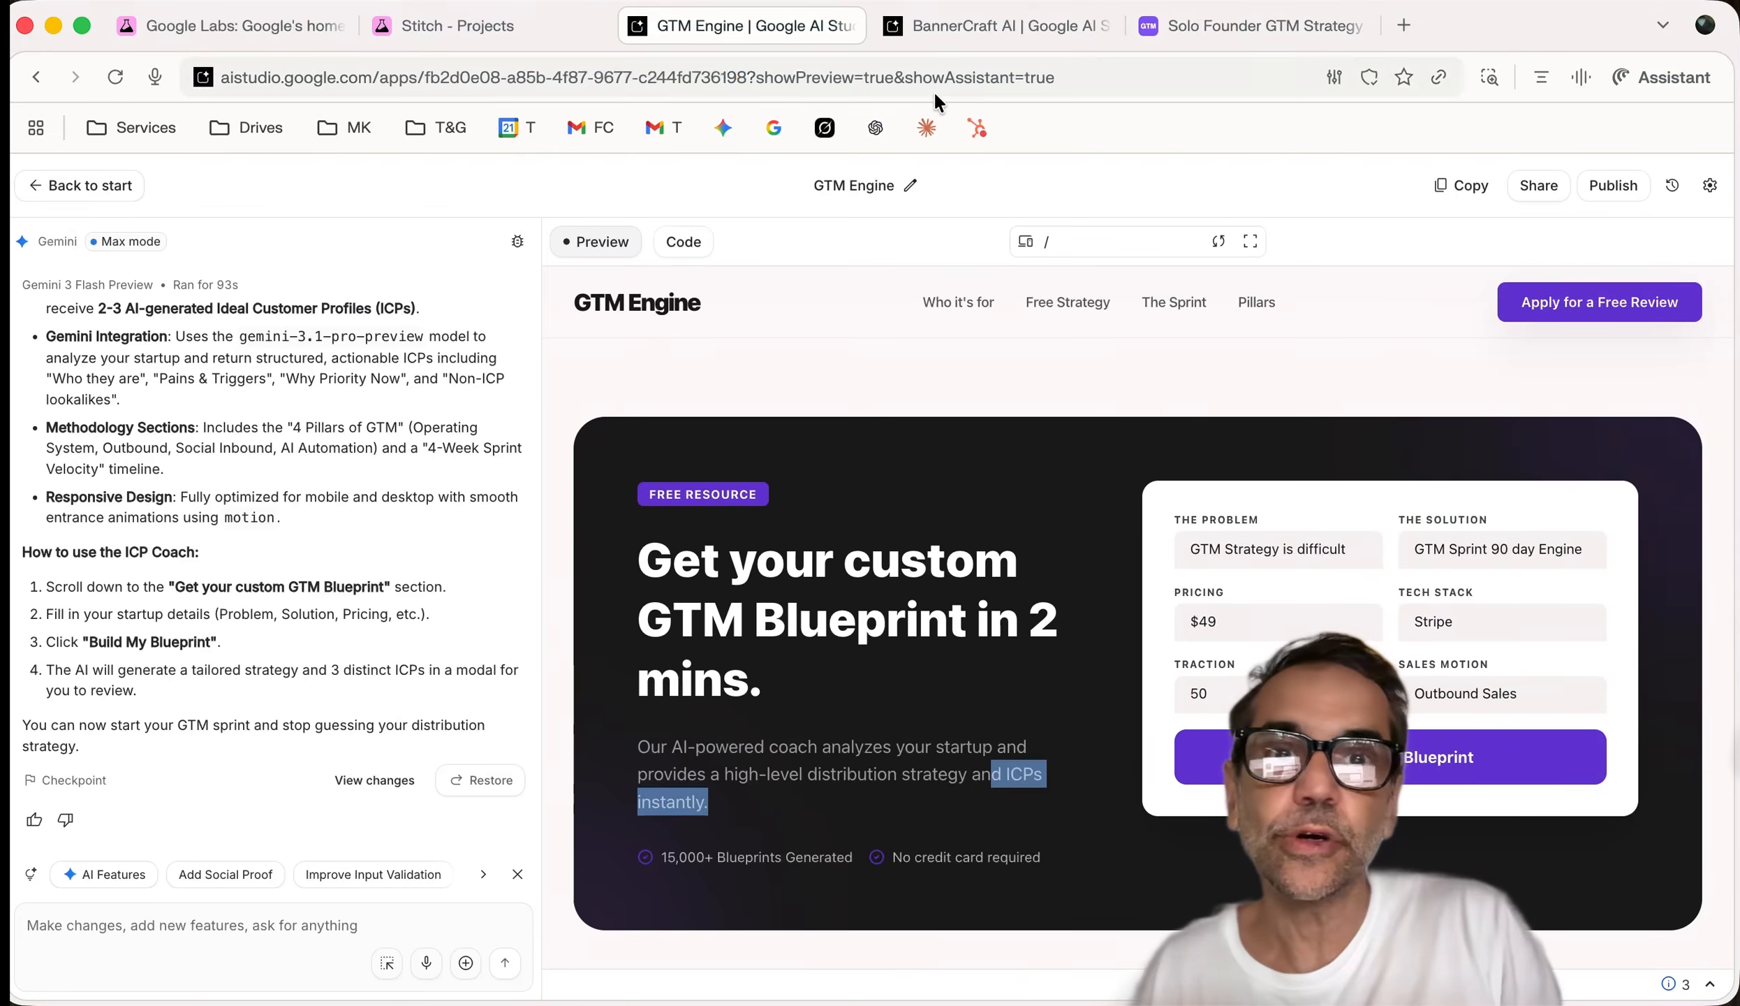
click(939, 23)
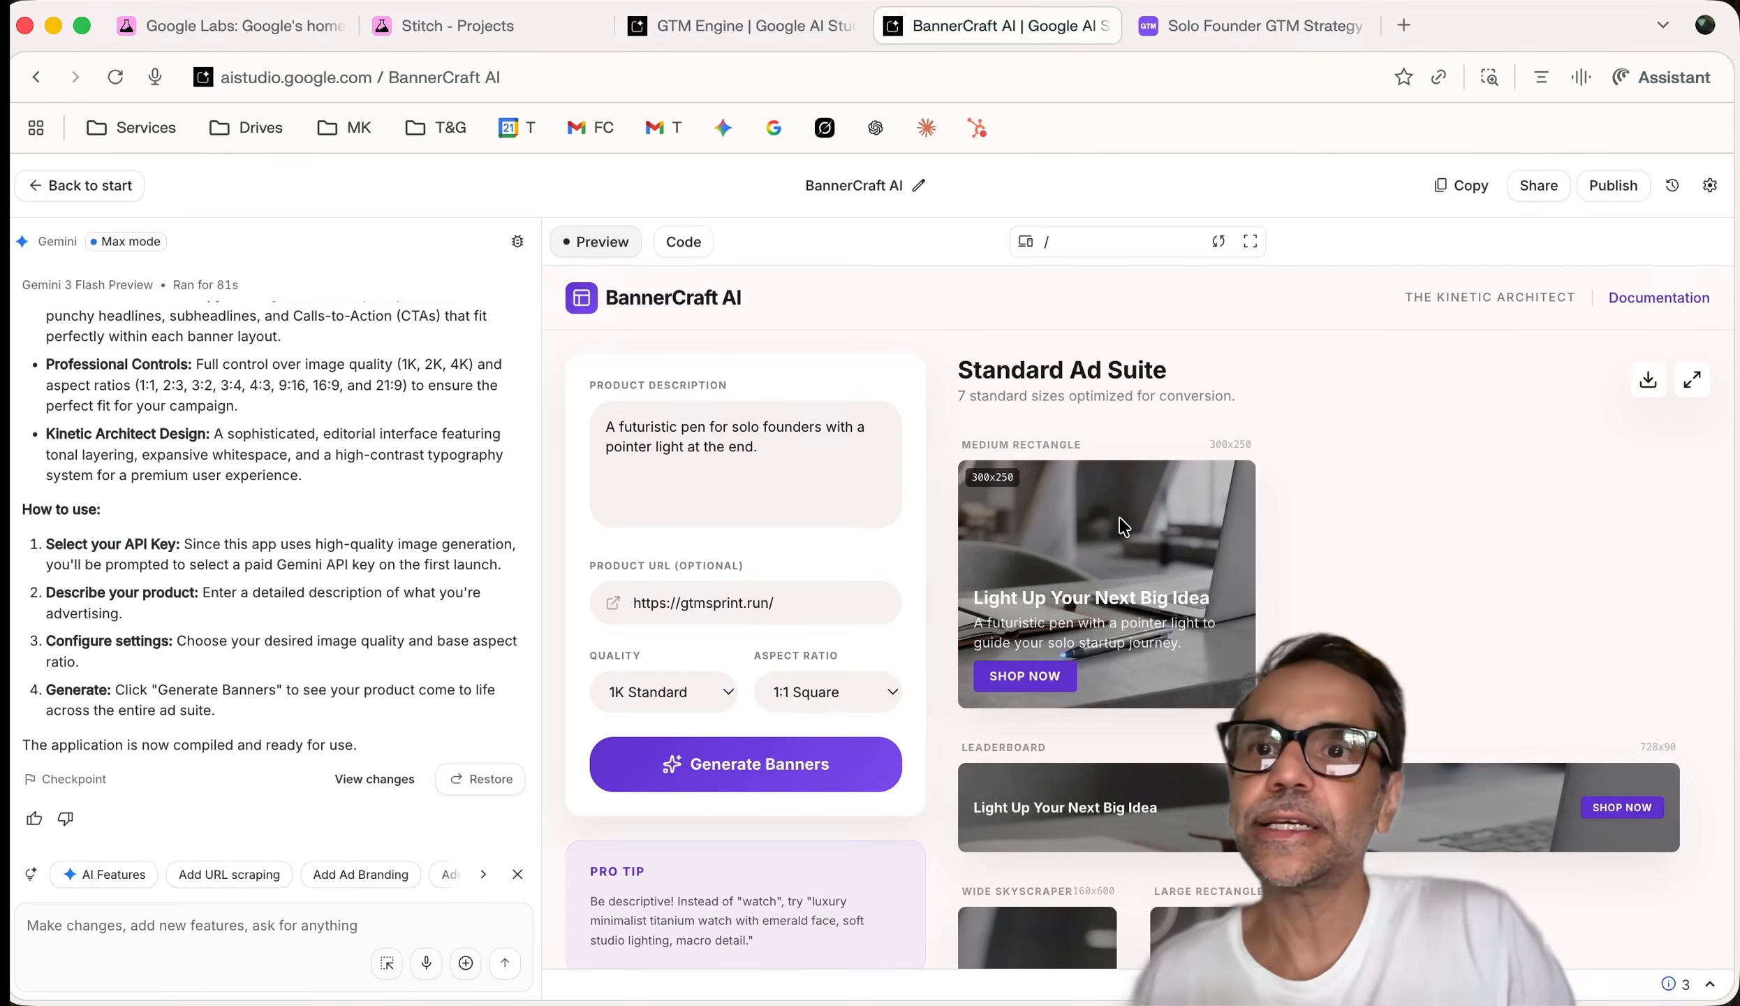
click(307, 26)
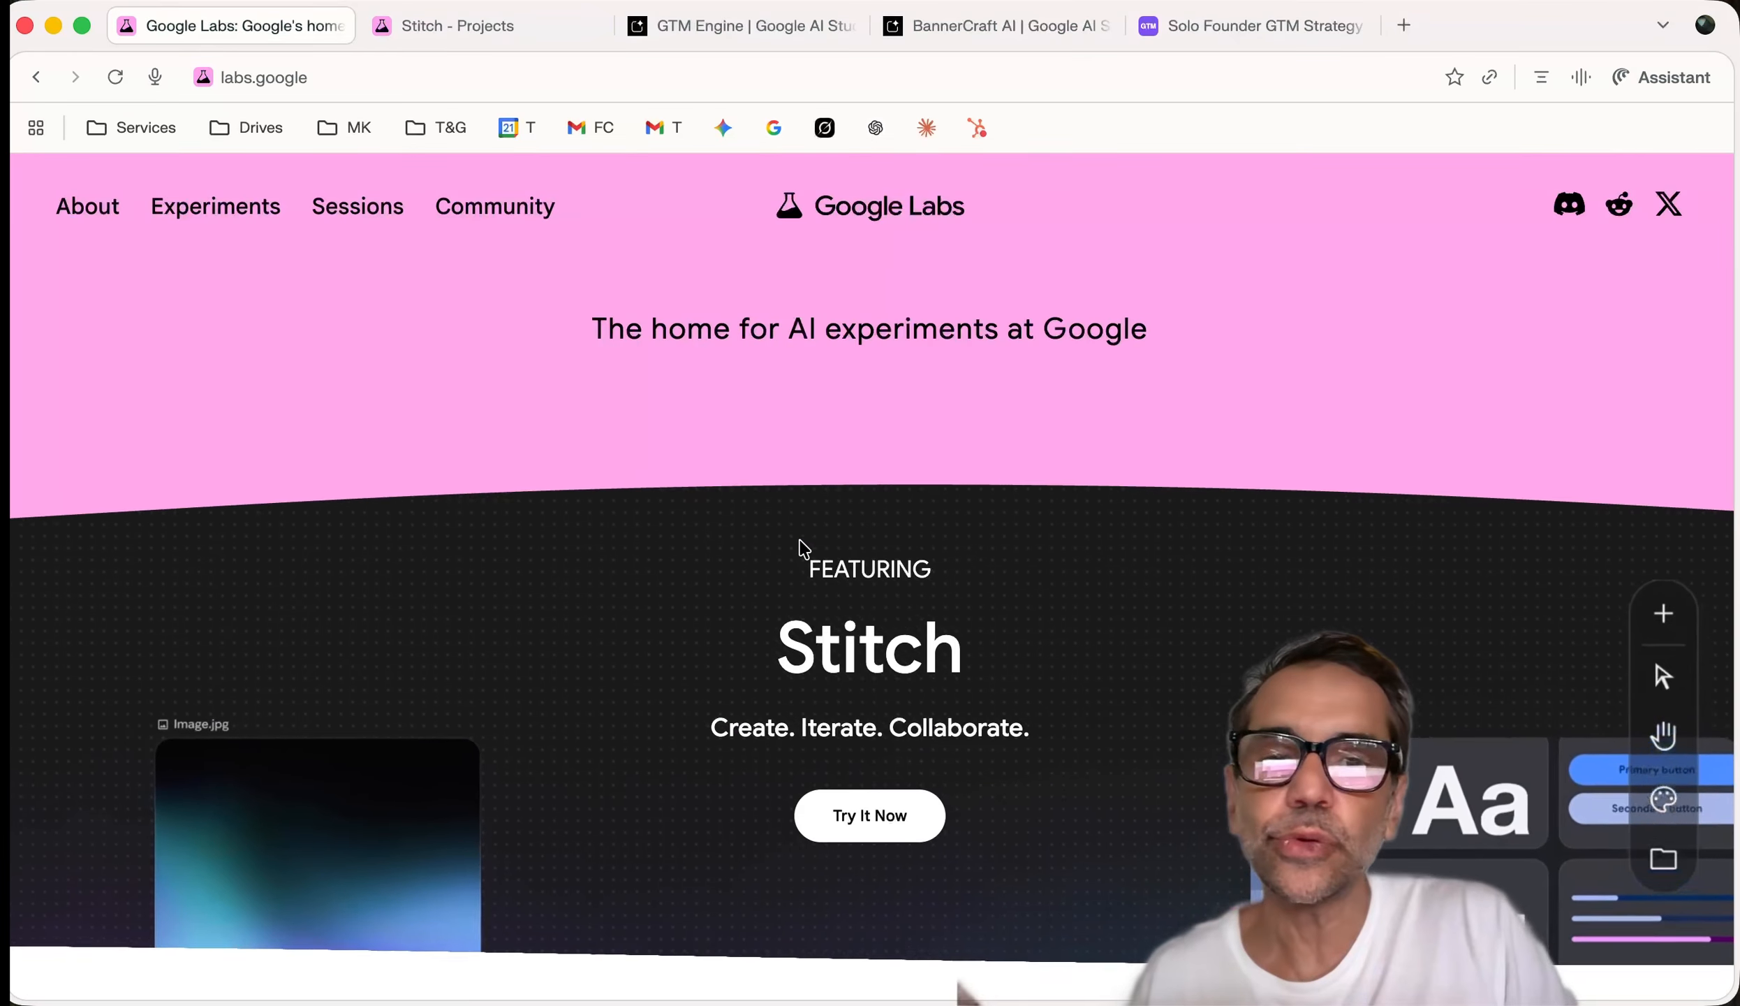
Open the GTM Sprint Branding project and pan the canvas through the landing page to its footer
click(469, 28)
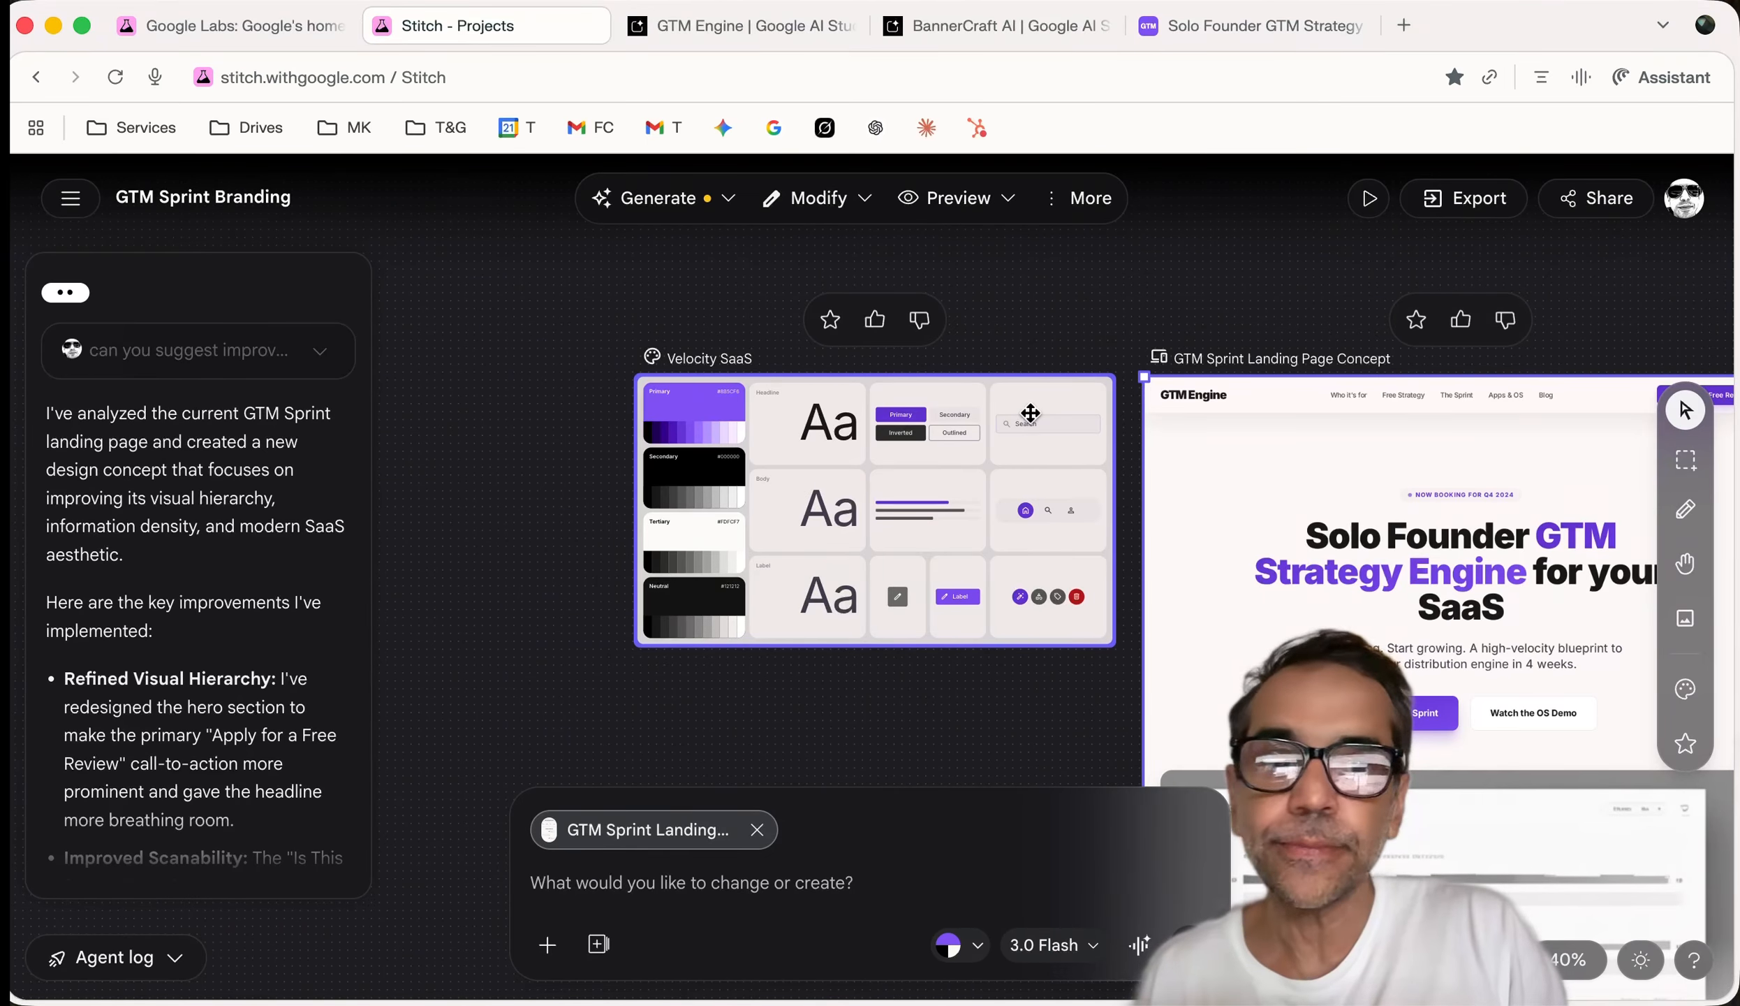
scroll(1406, 485, down, 5)
scroll(1406, 485, right, 4)
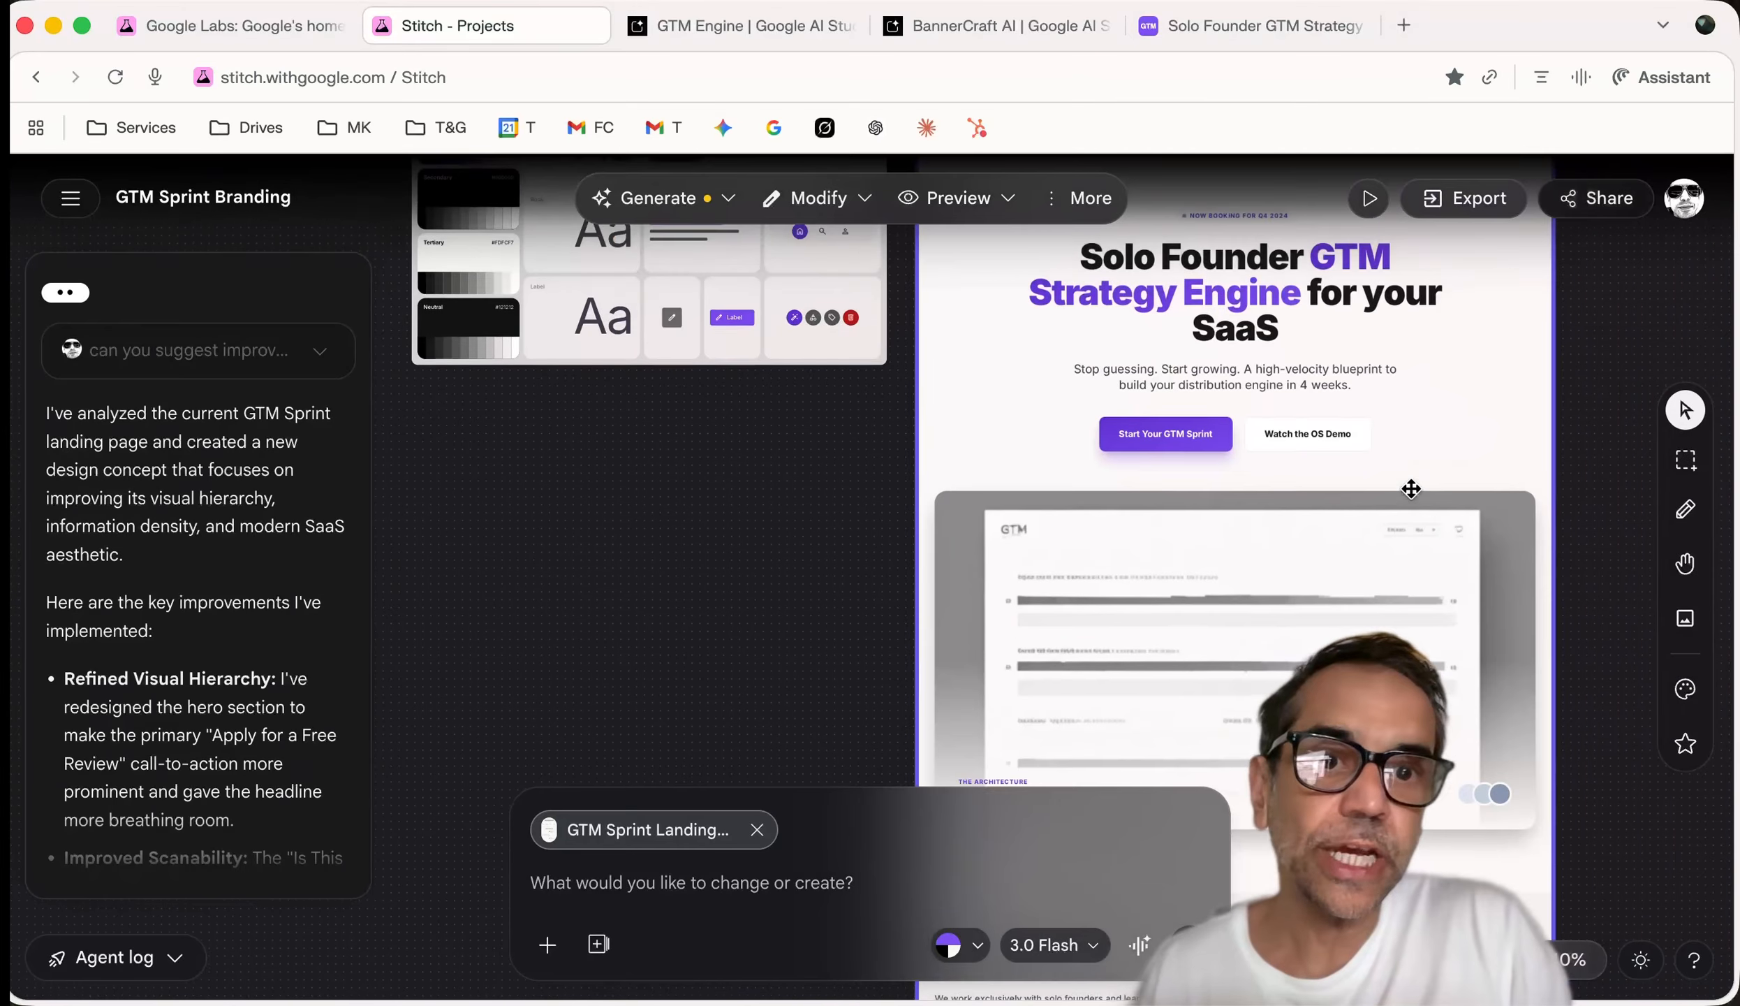
scroll(1410, 489, up, 1)
scroll(1410, 489, left, 1)
scroll(1411, 489, down, 3)
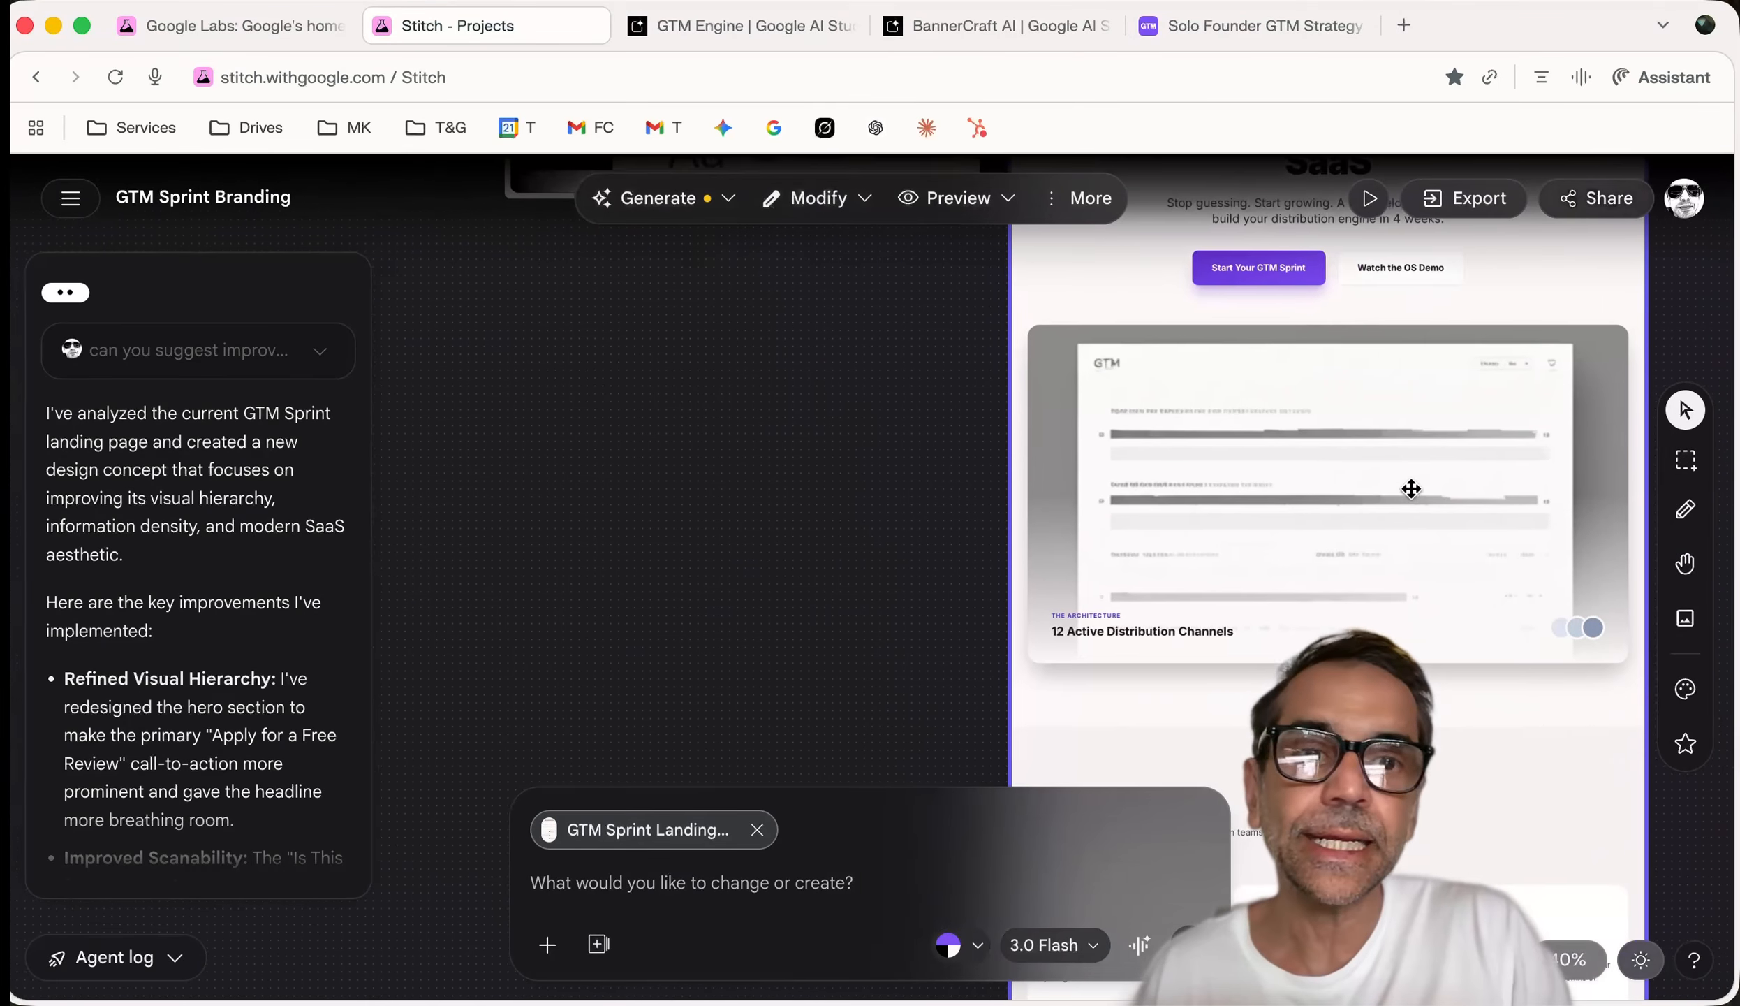
scroll(1410, 489, up, 3)
scroll(1411, 488, down, 1)
scroll(1411, 489, right, 1)
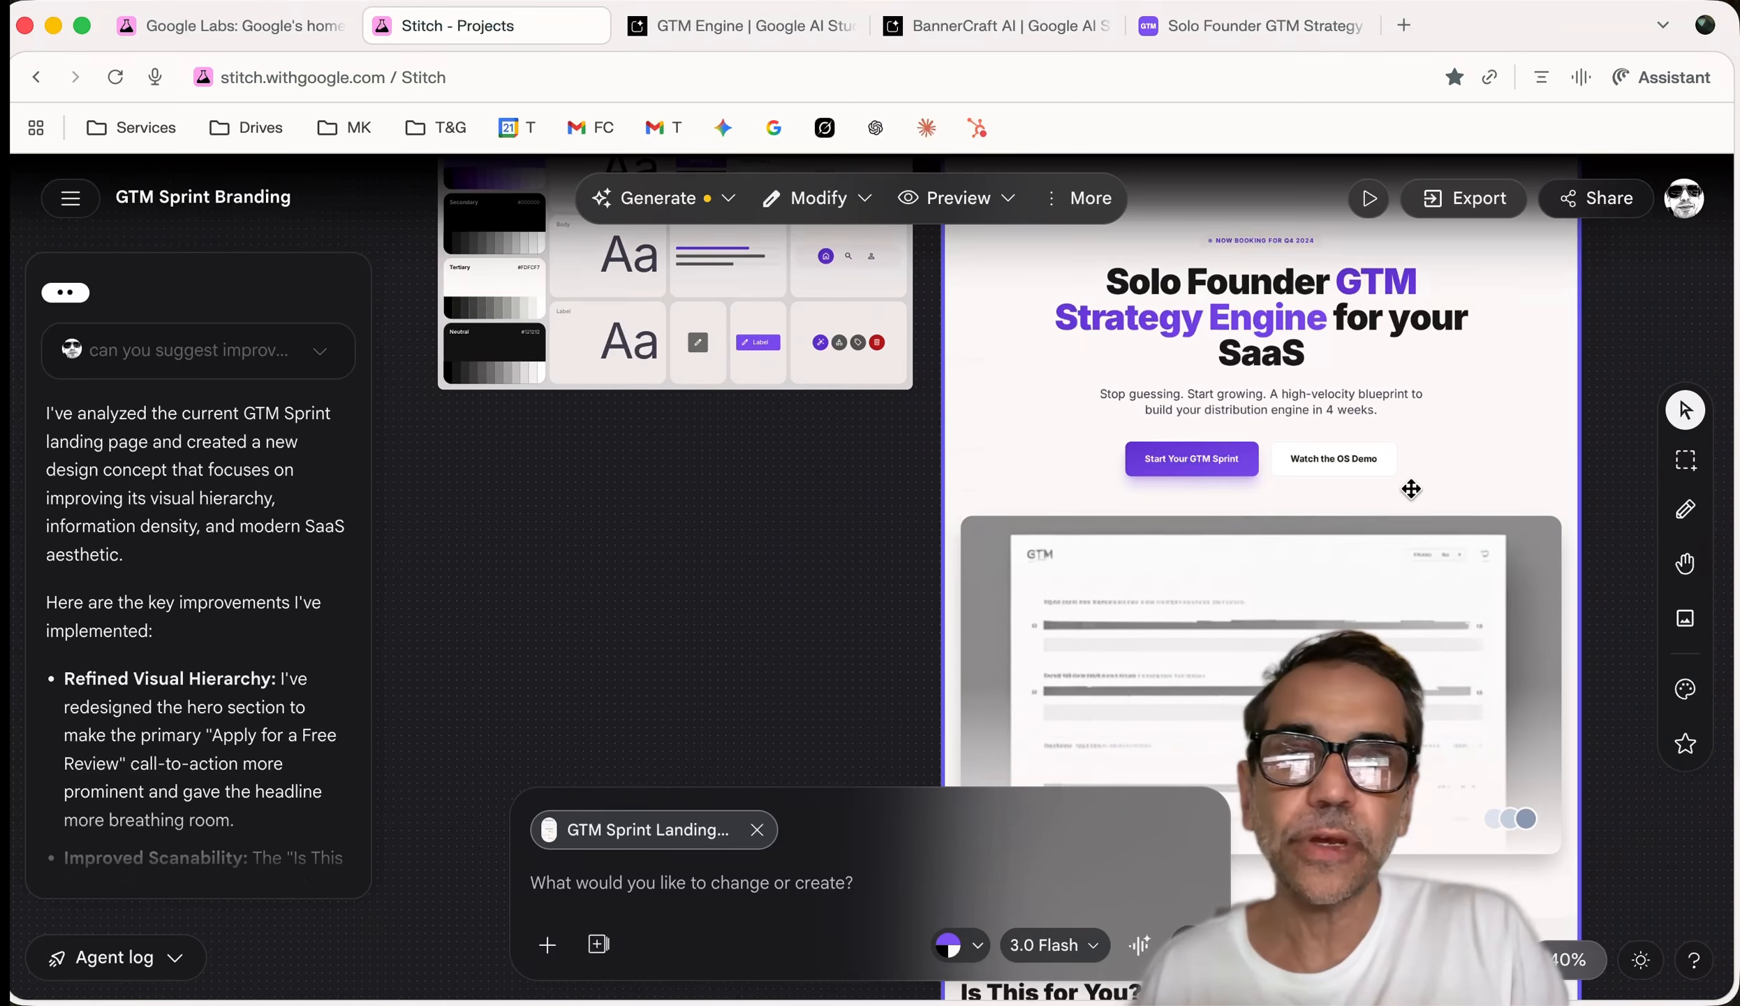
scroll(1411, 488, down, 10)
scroll(1411, 489, left, 3)
scroll(1410, 488, down, 10)
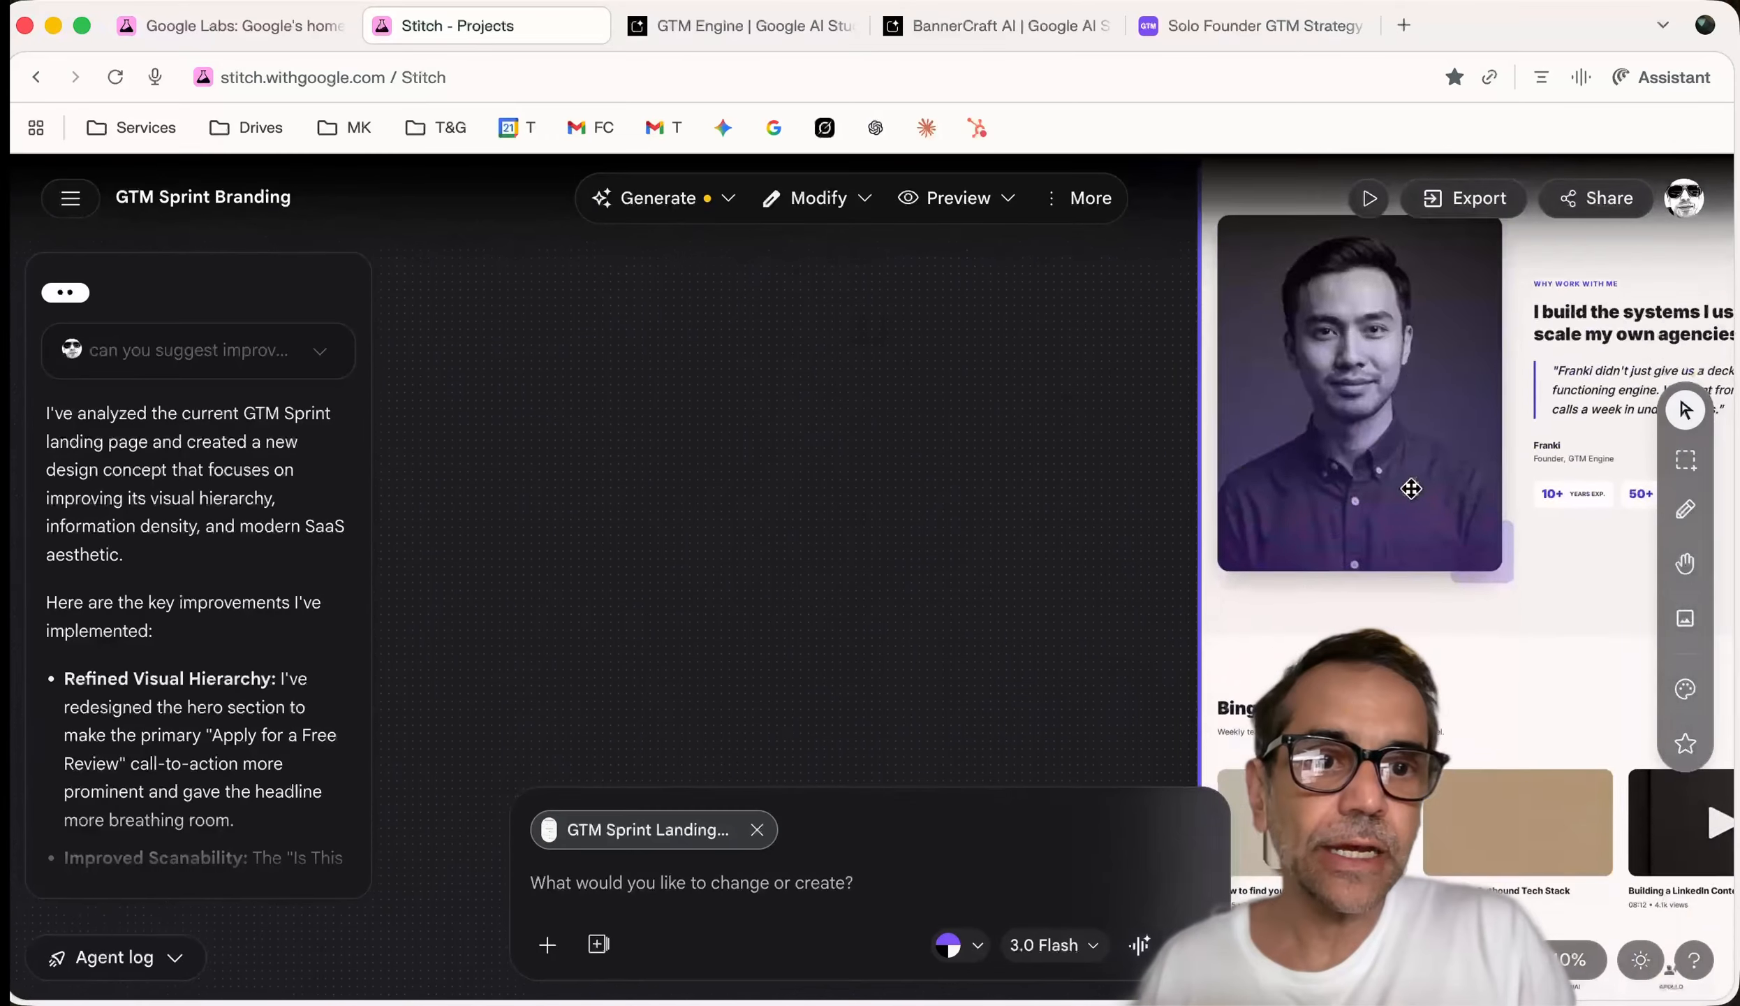
scroll(1410, 489, left, 3)
scroll(1410, 489, right, 5)
scroll(1411, 489, up, 2)
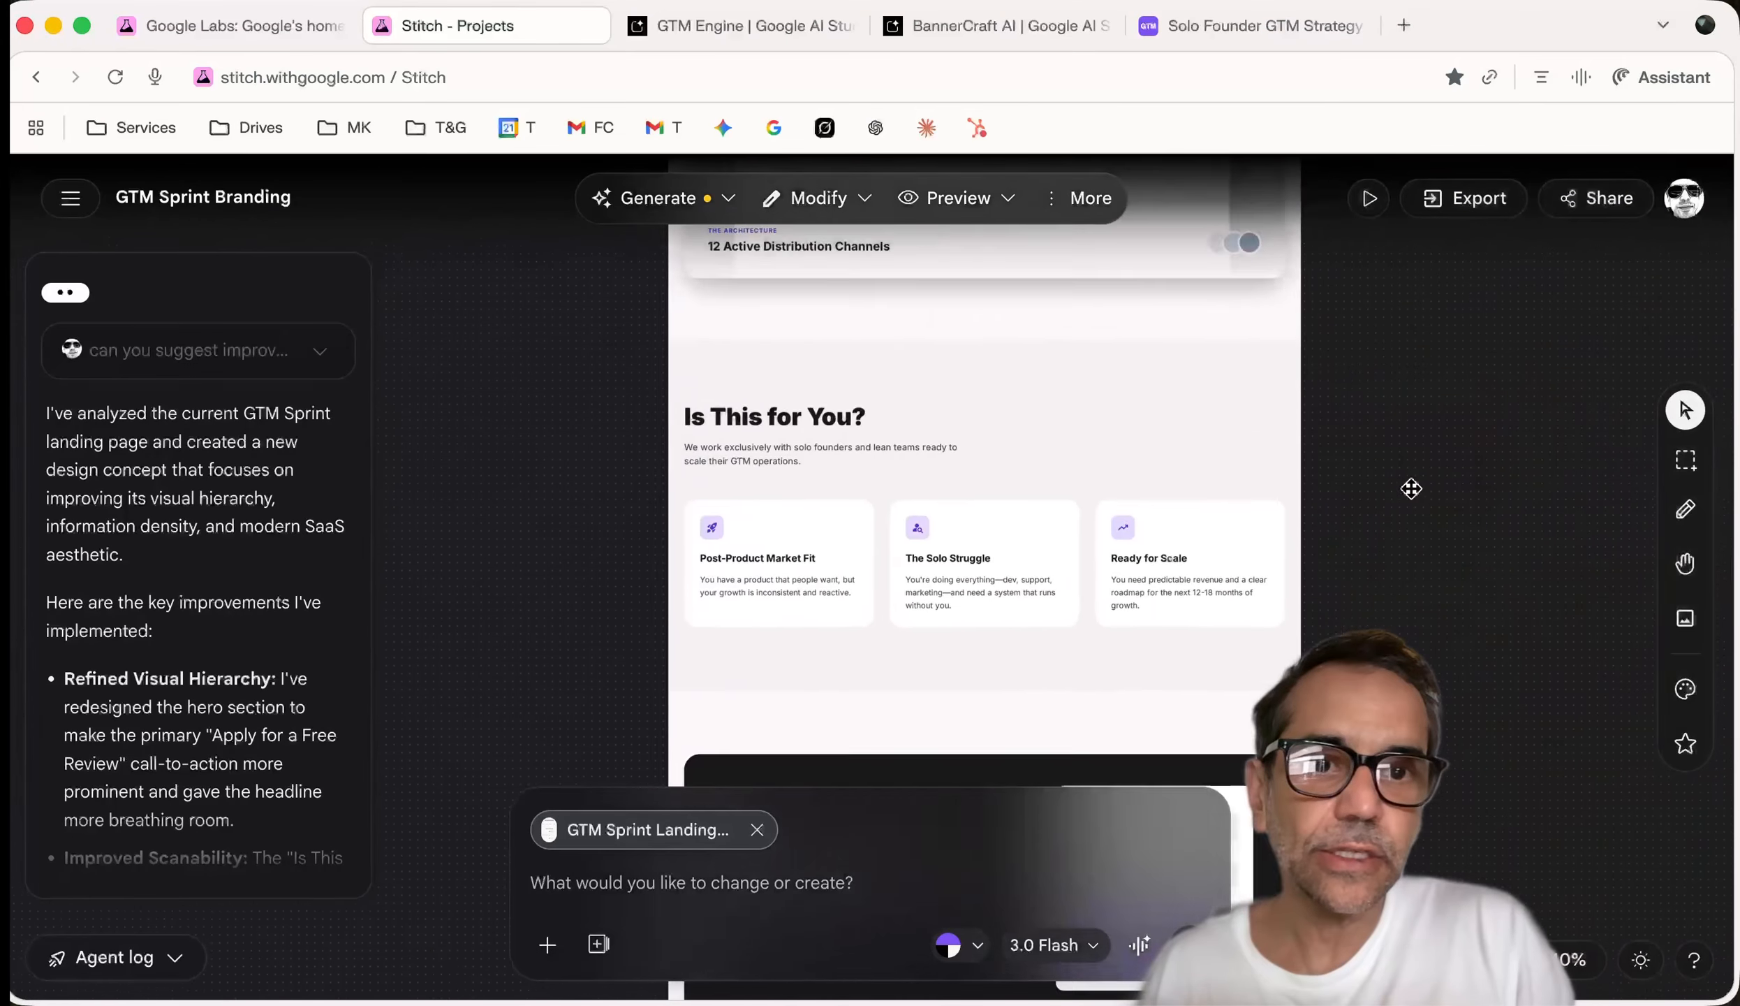
scroll(1410, 489, down, 10)
scroll(1326, 338, down, 2)
scroll(1326, 338, left, 1)
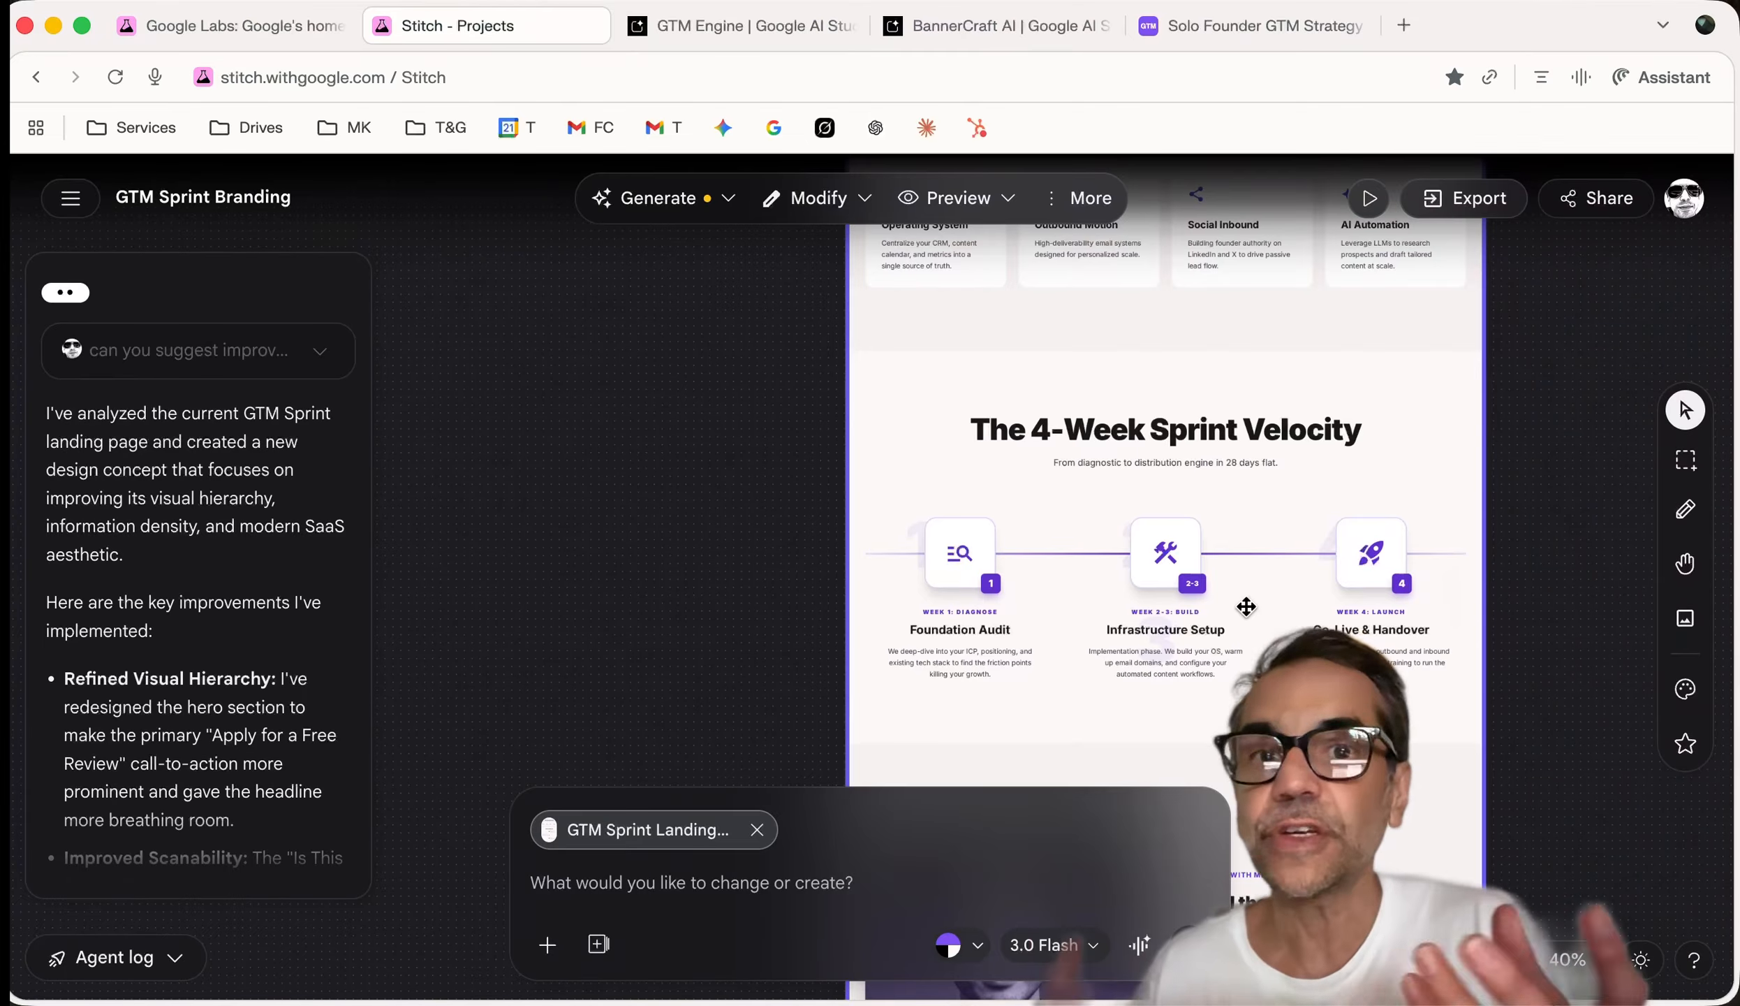
scroll(1240, 588, up, 20)
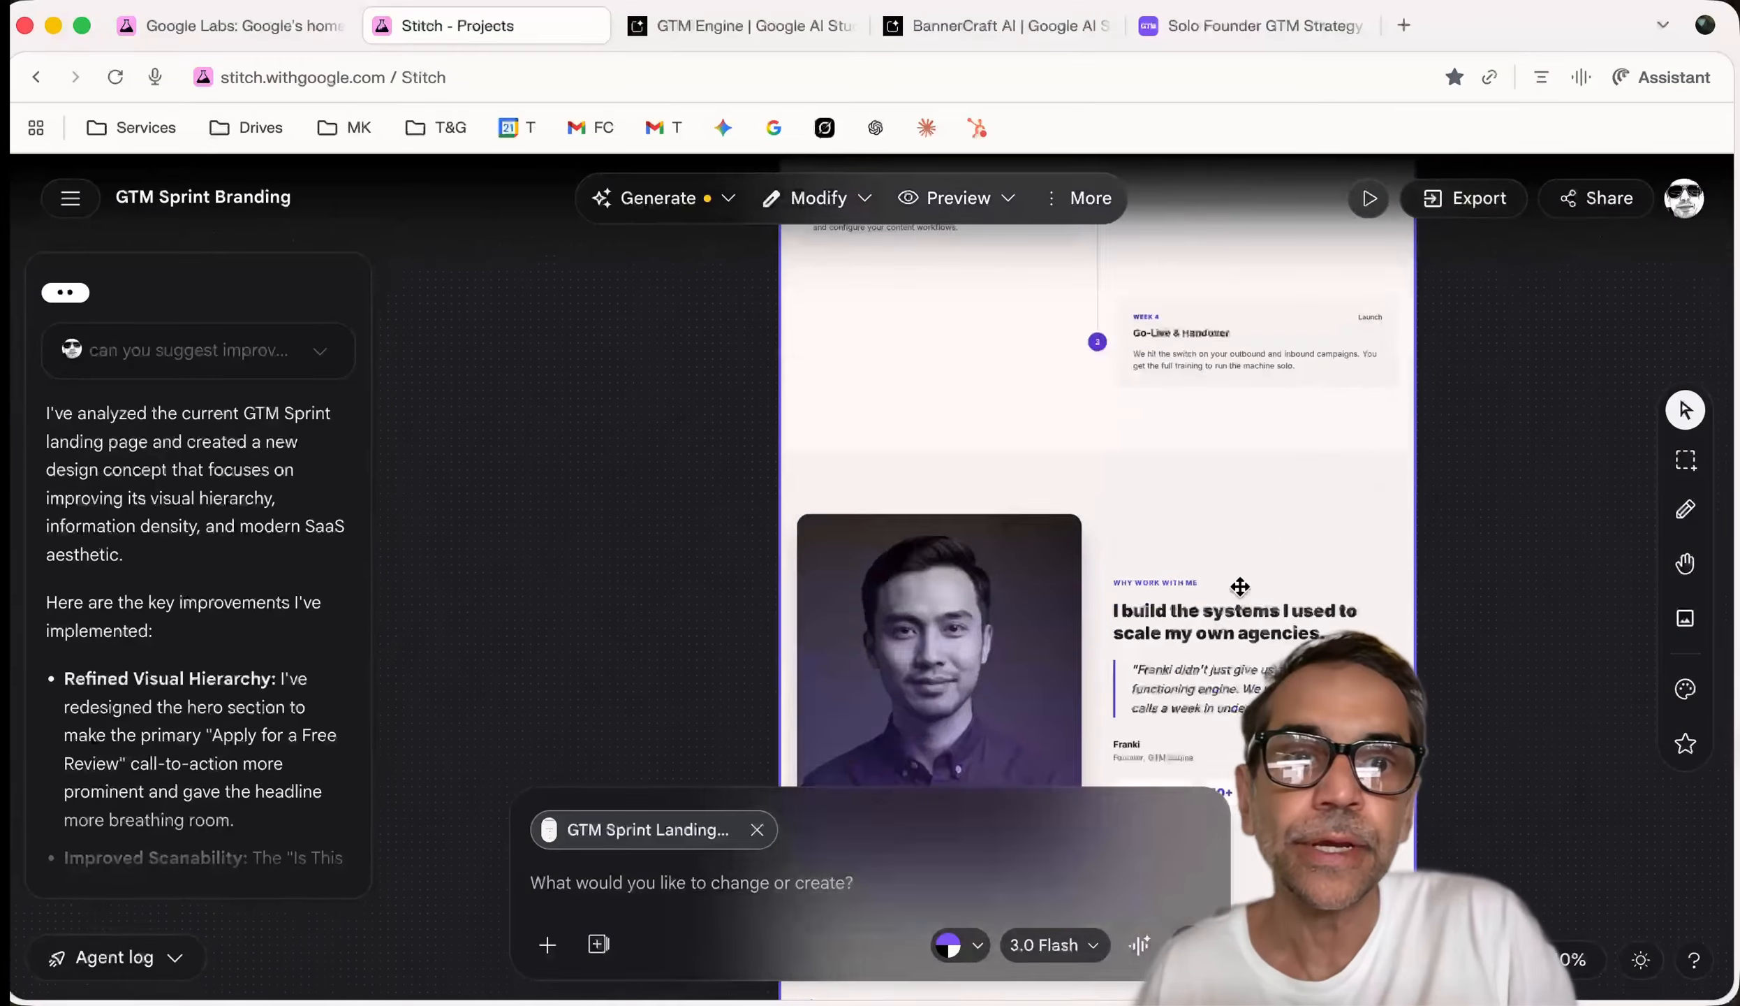
scroll(1240, 588, down, 3)
scroll(1215, 575, down, 15)
scroll(1216, 575, left, 3)
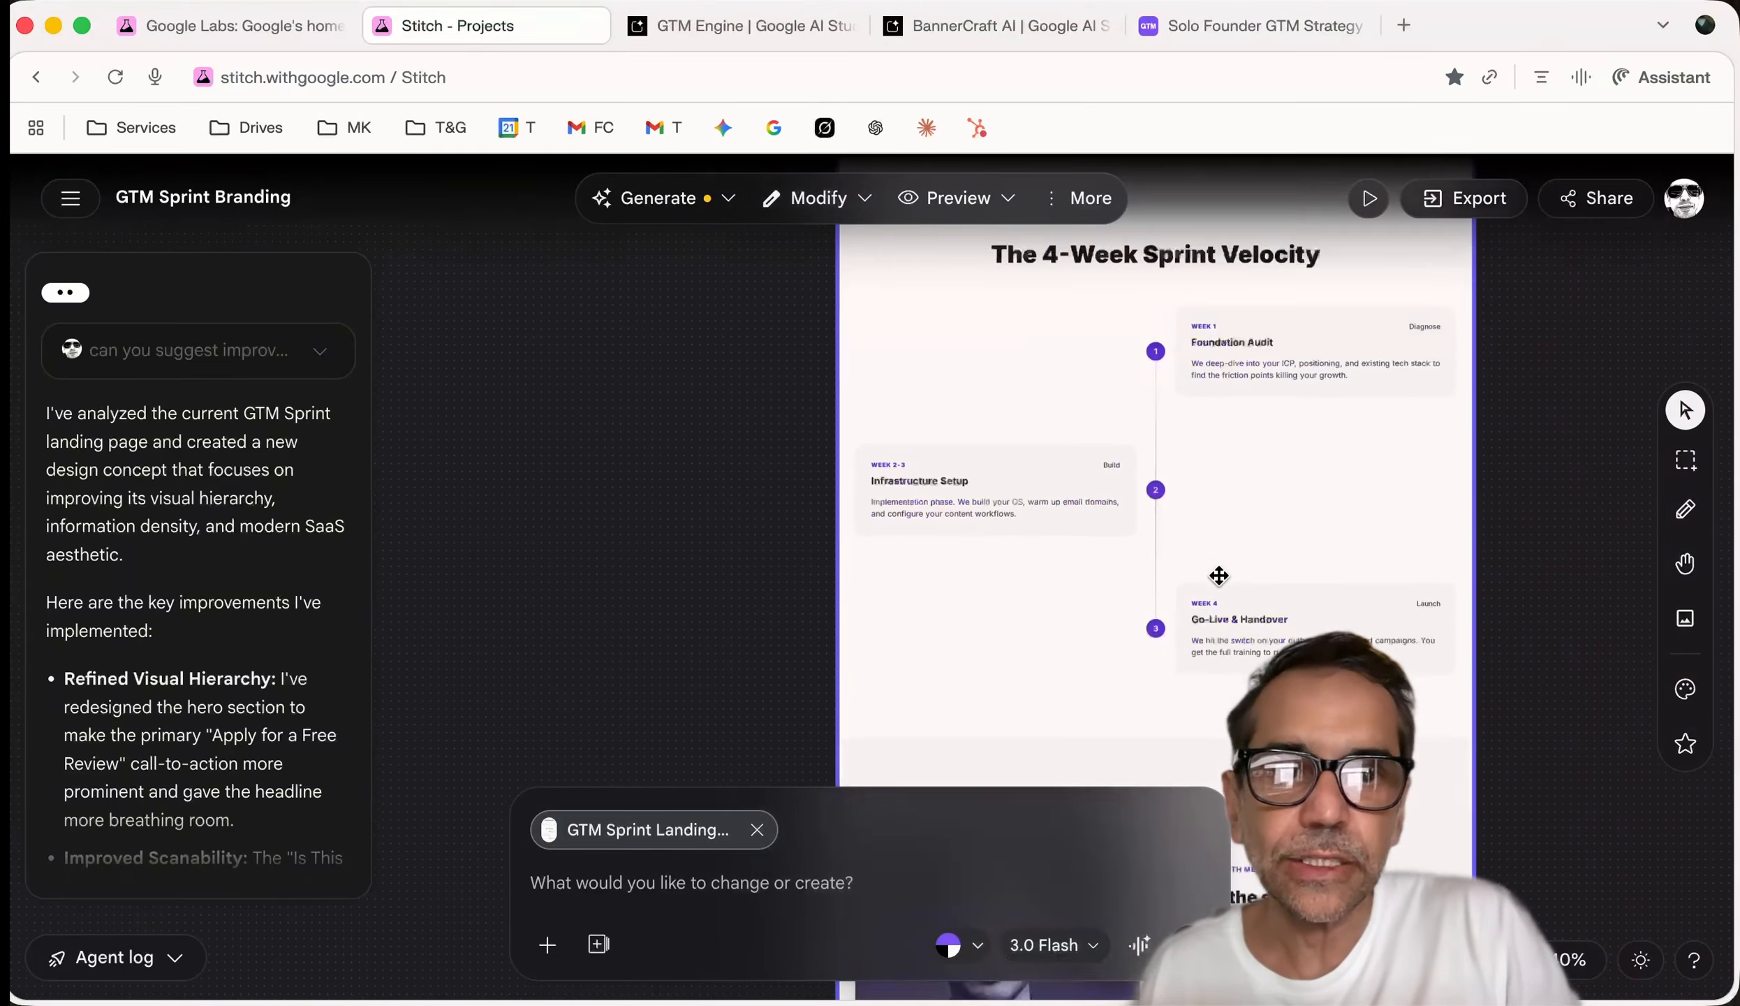
scroll(1218, 574, down, 7)
scroll(1219, 574, left, 1)
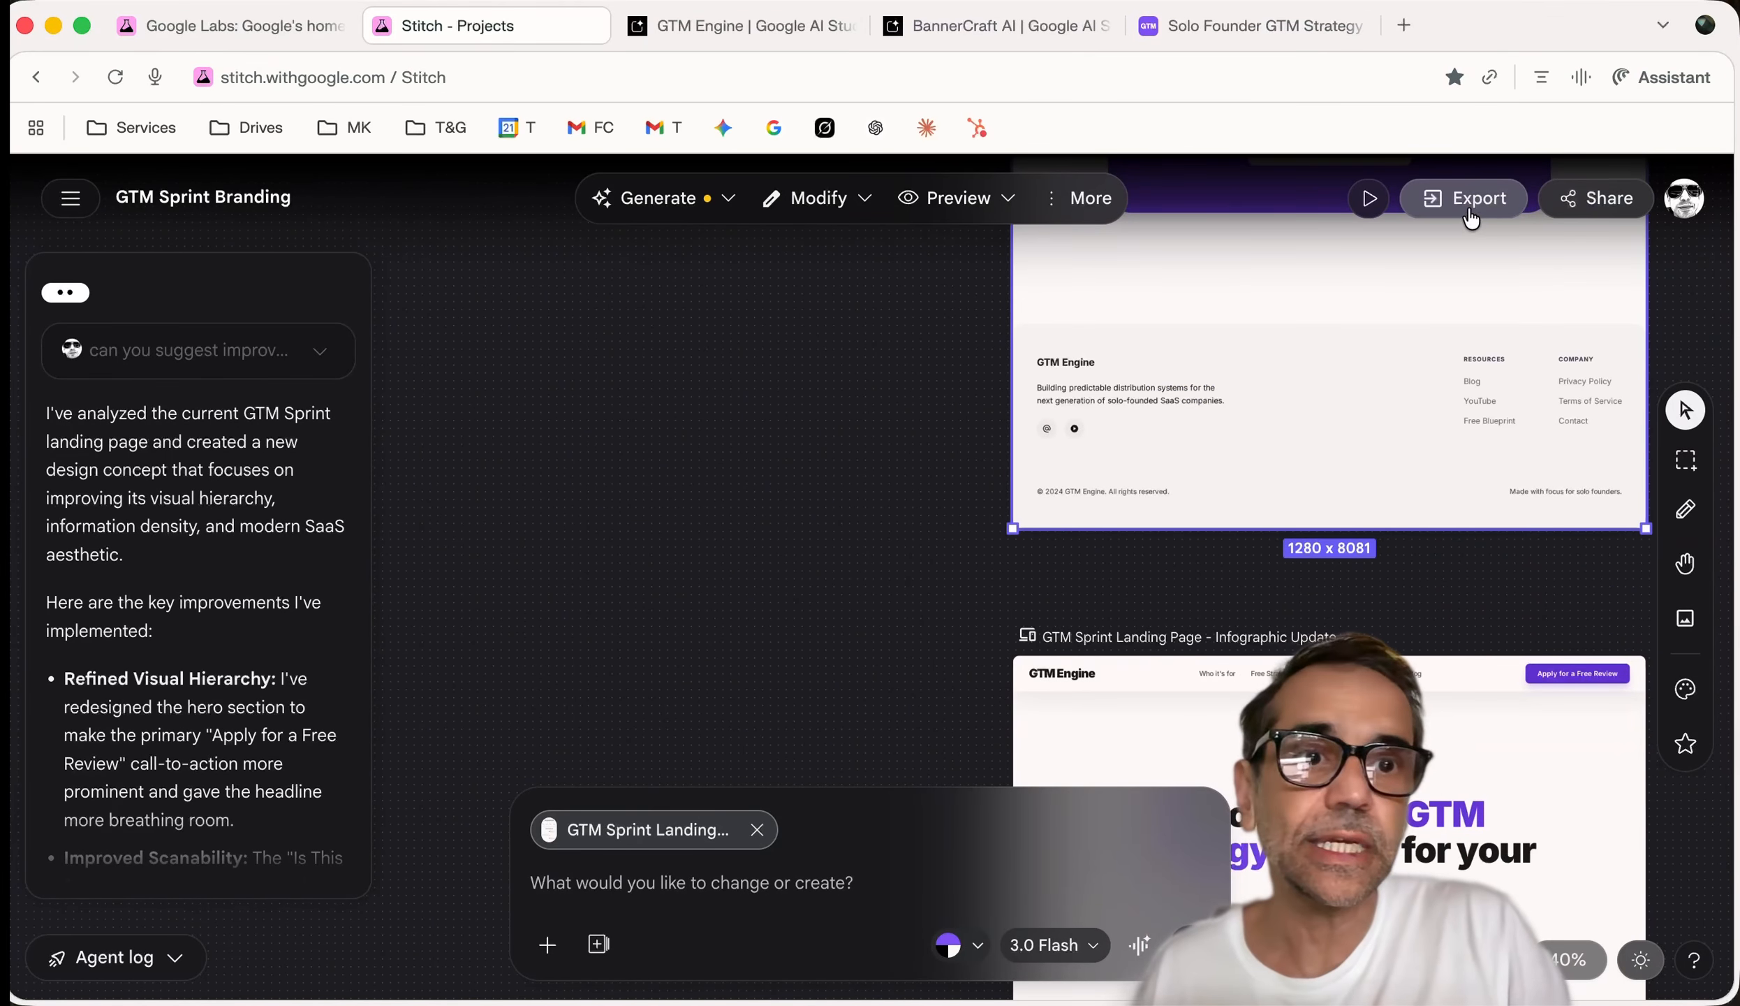
Select the Infographic Update screen and submit 'Create a mobile app version' to the agent
click(1330, 782)
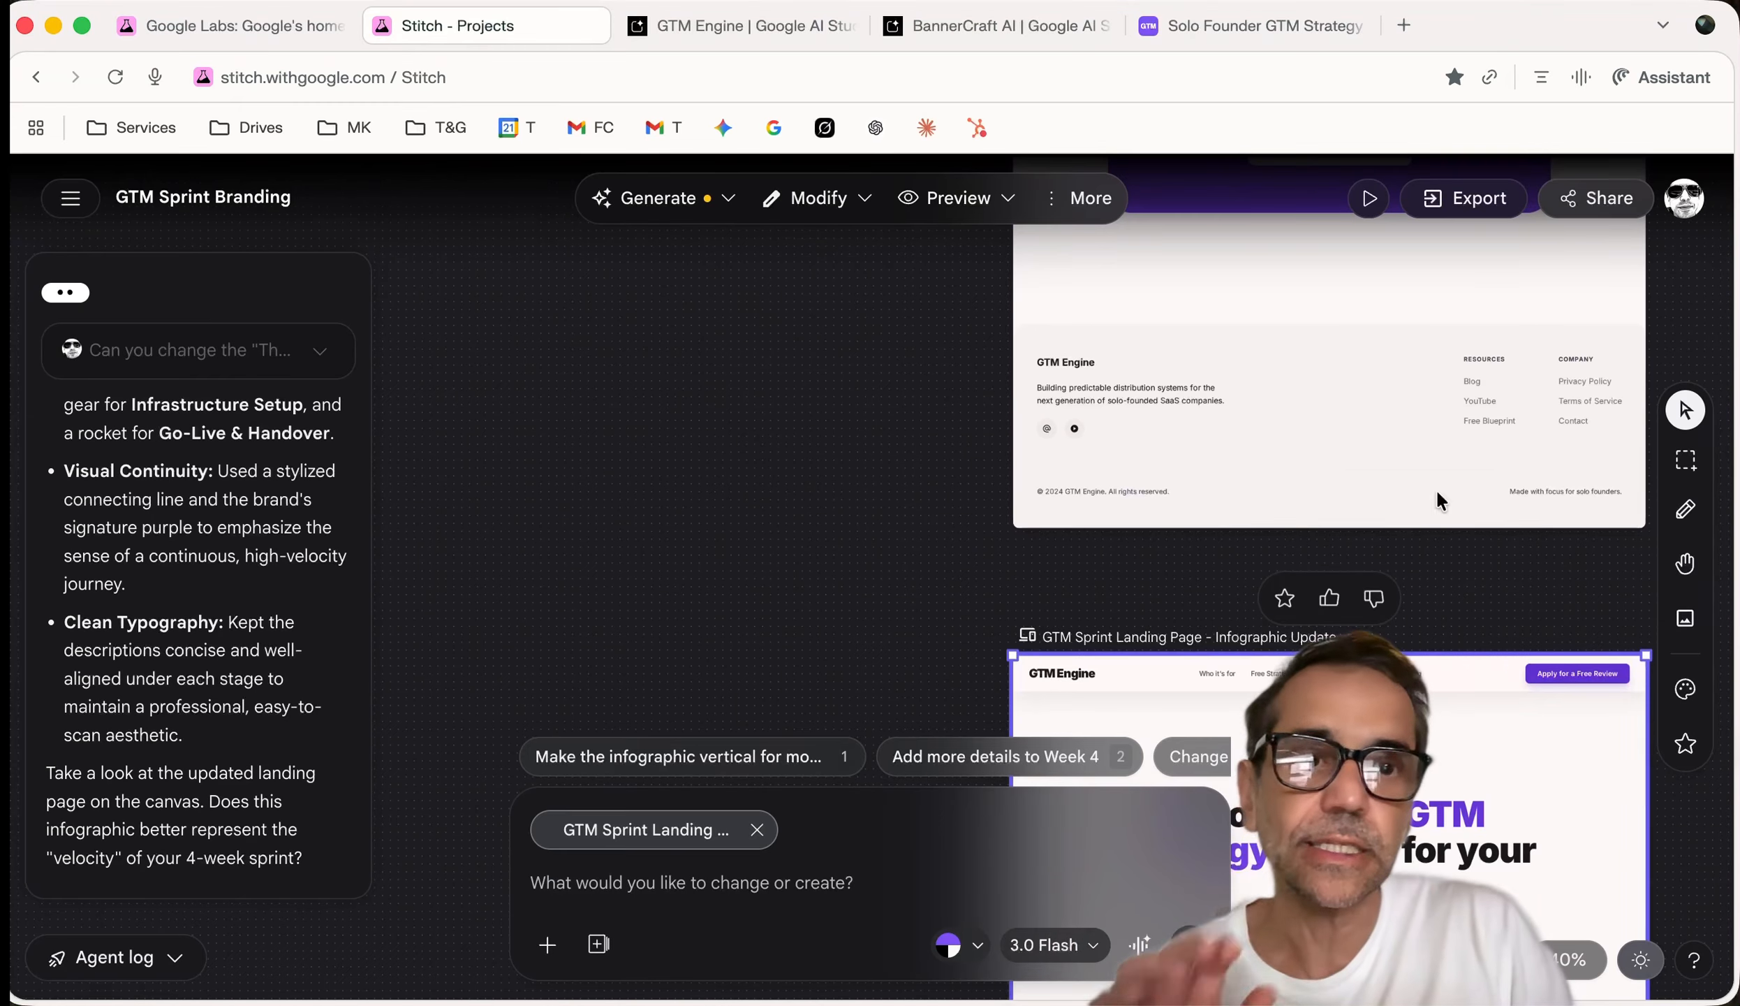
click(1484, 206)
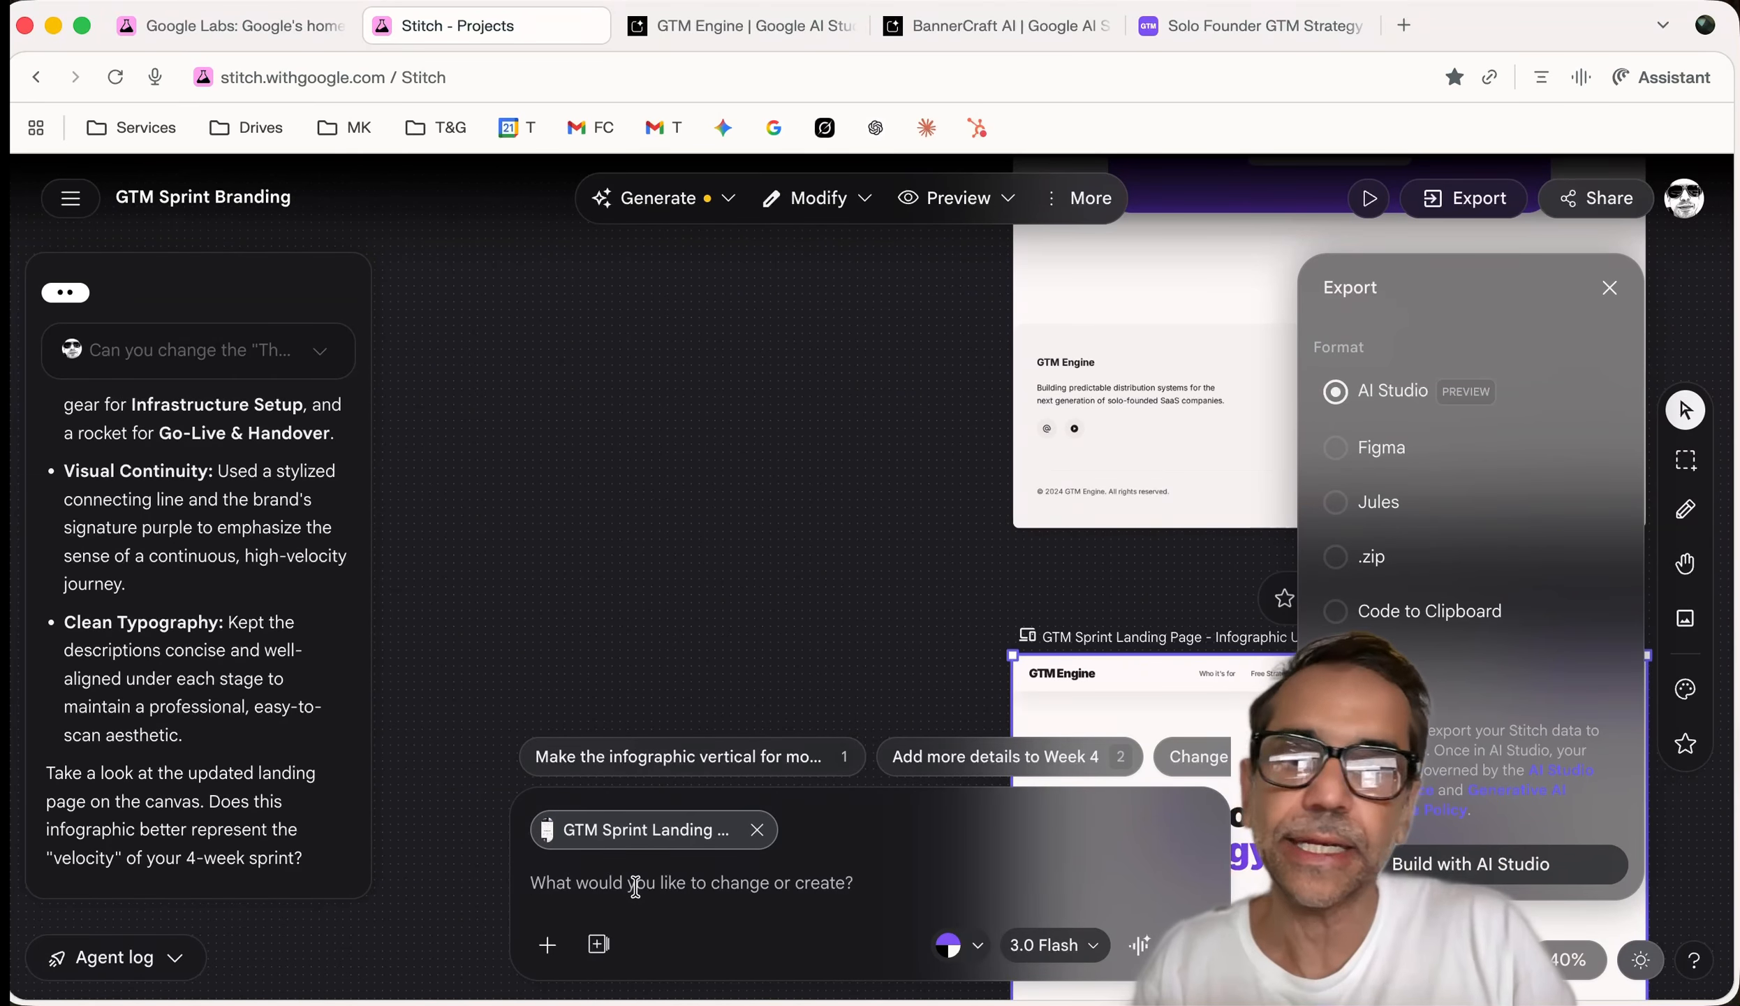
text(Mo)
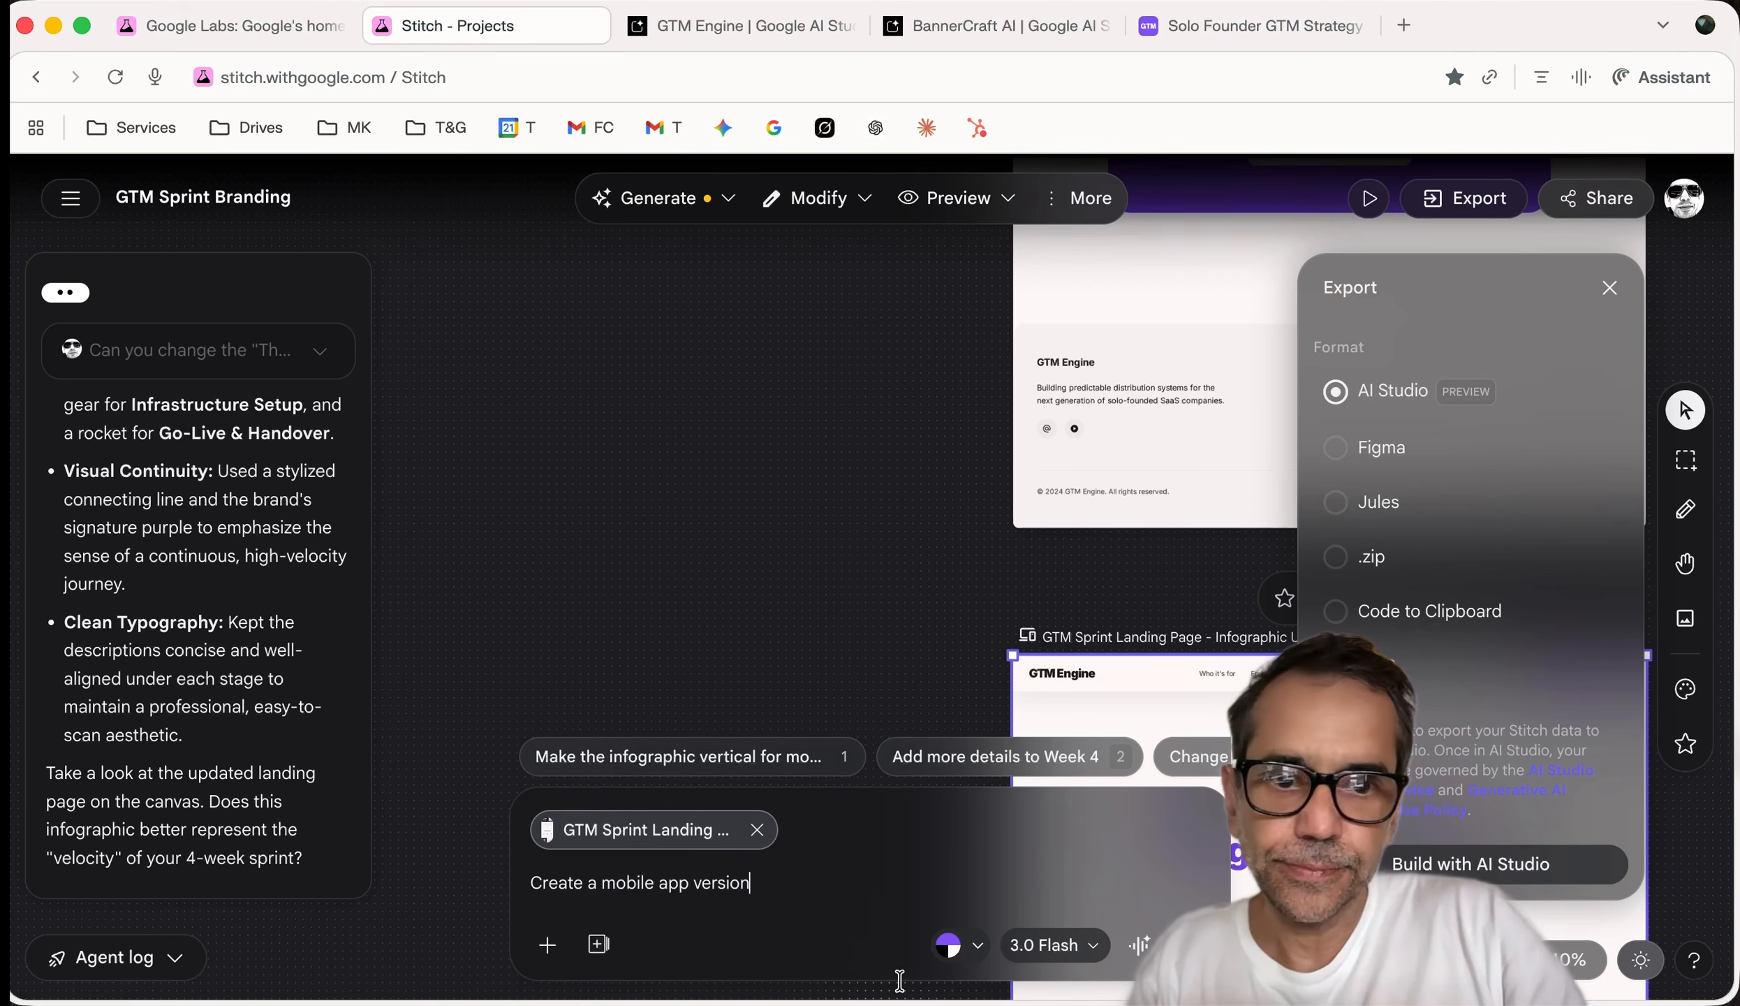
key(Return)
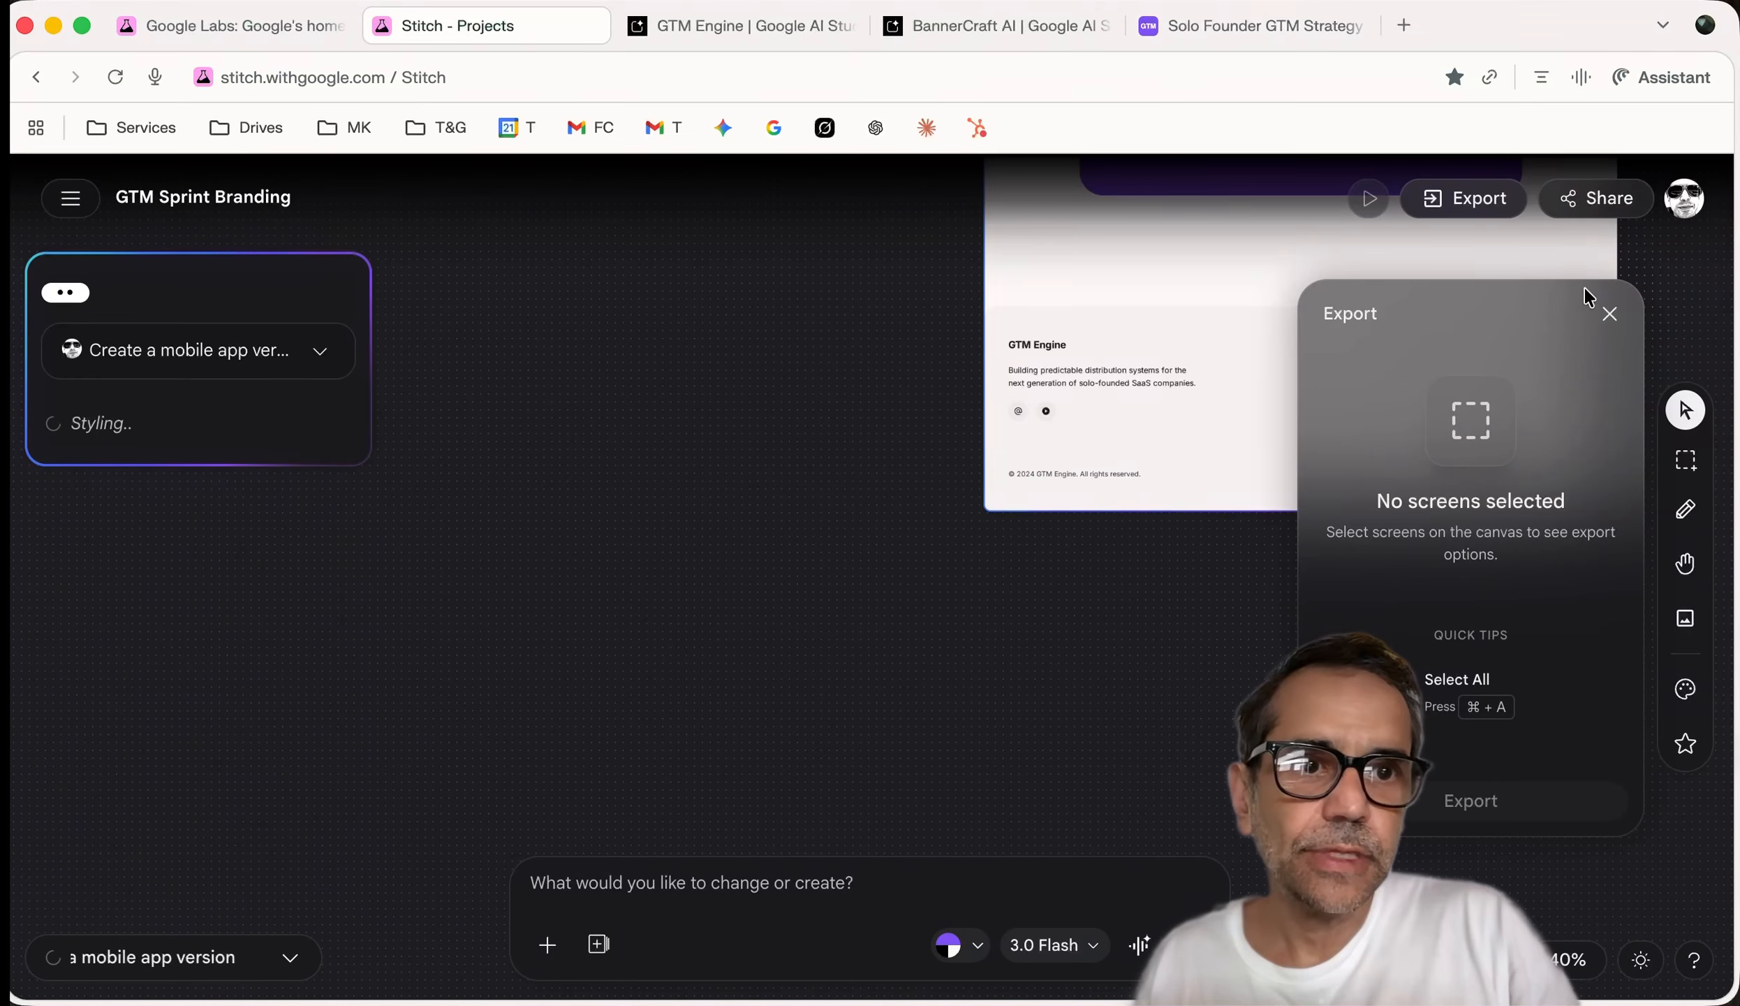
Close the Export panel while the mobile design generates
click(1608, 316)
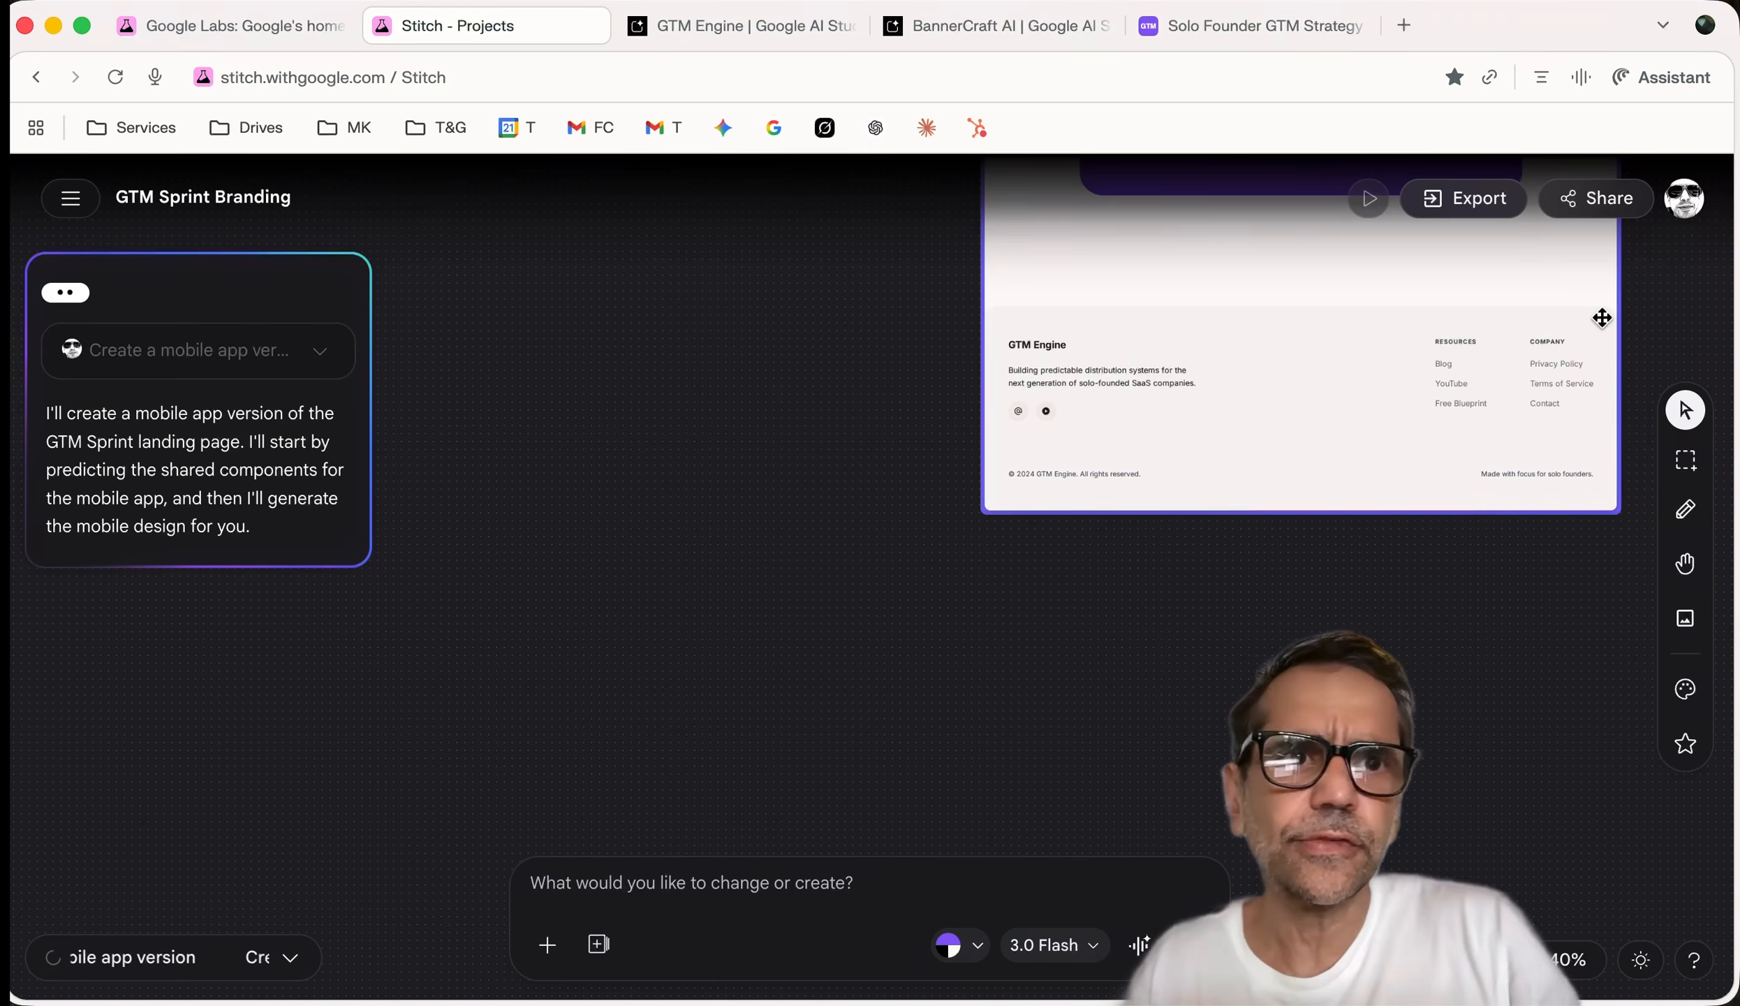
Search for relume in a new tab and open the relume.io website
click(1400, 27)
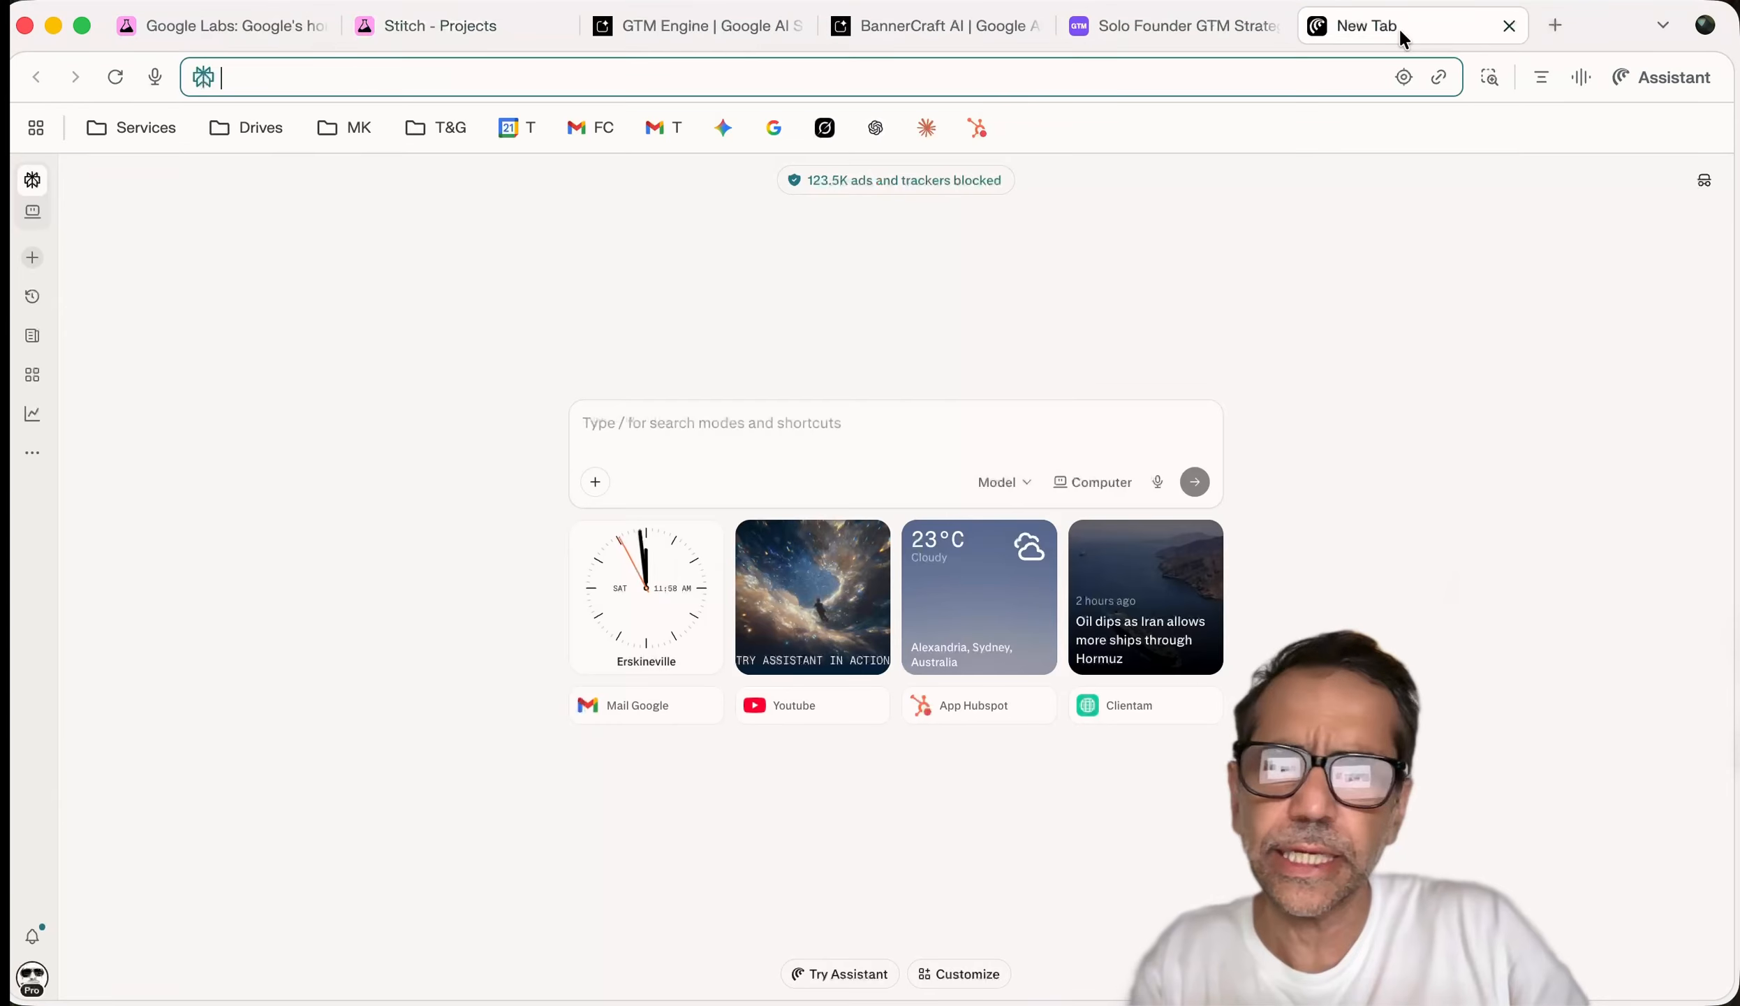
text(rel)
text(ume)
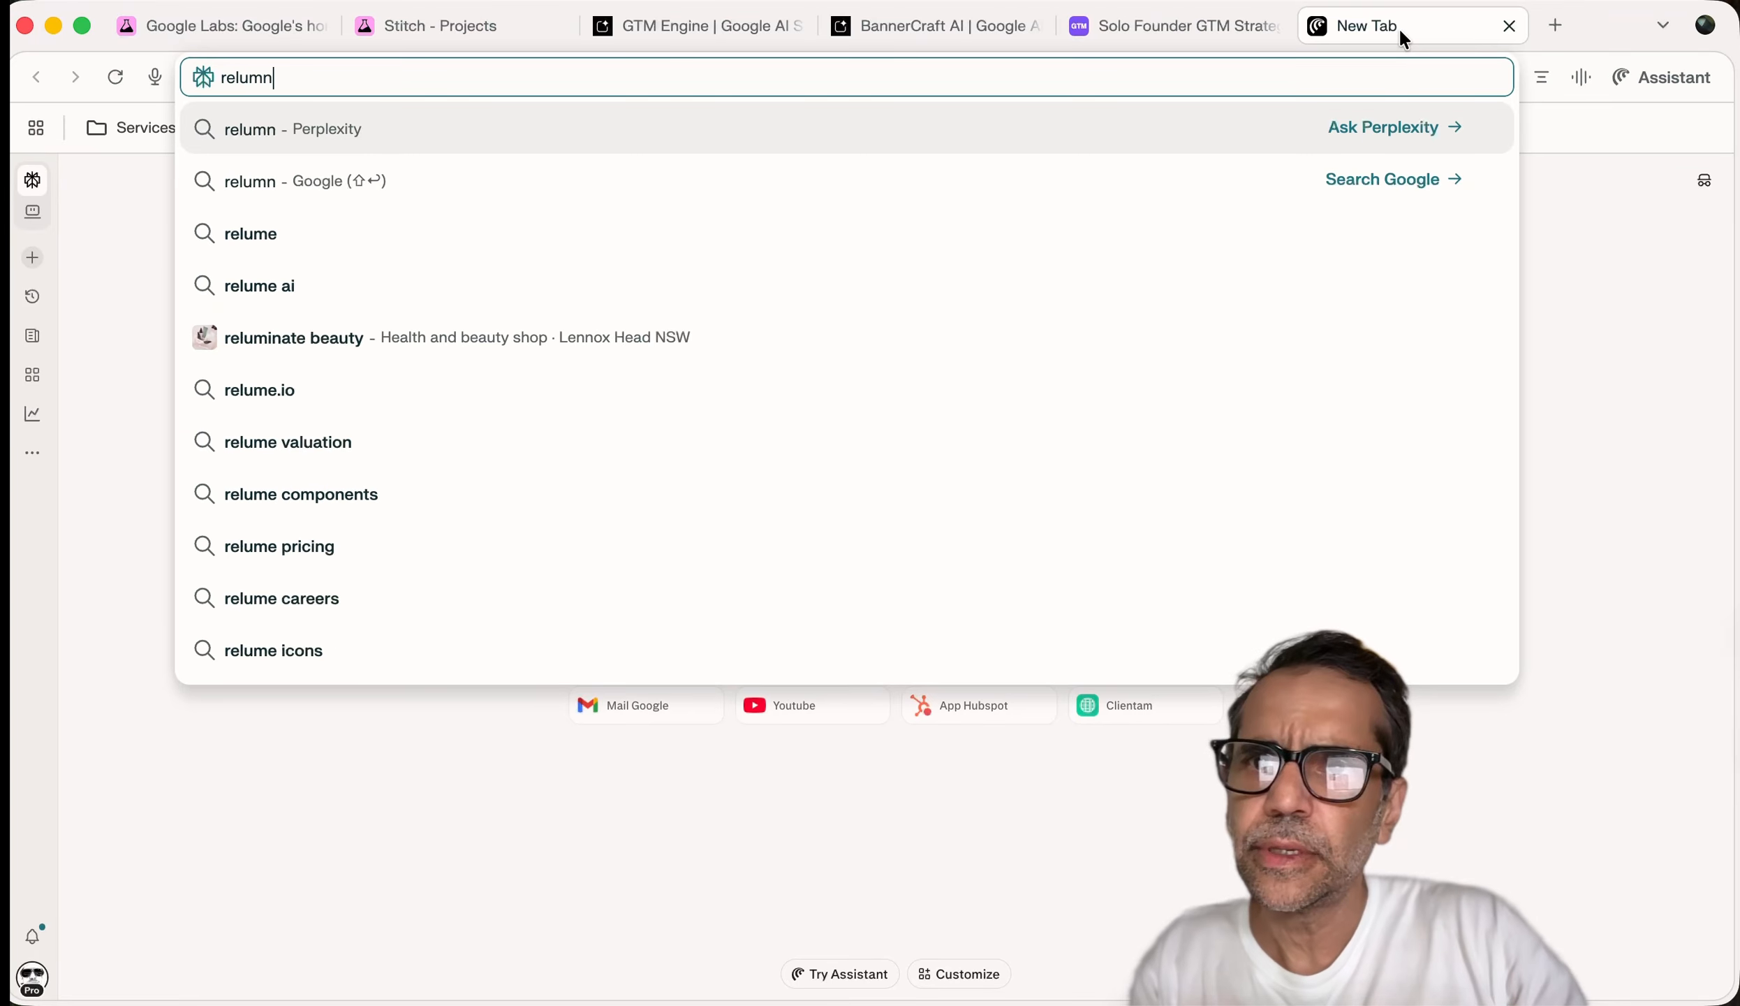
key(Return)
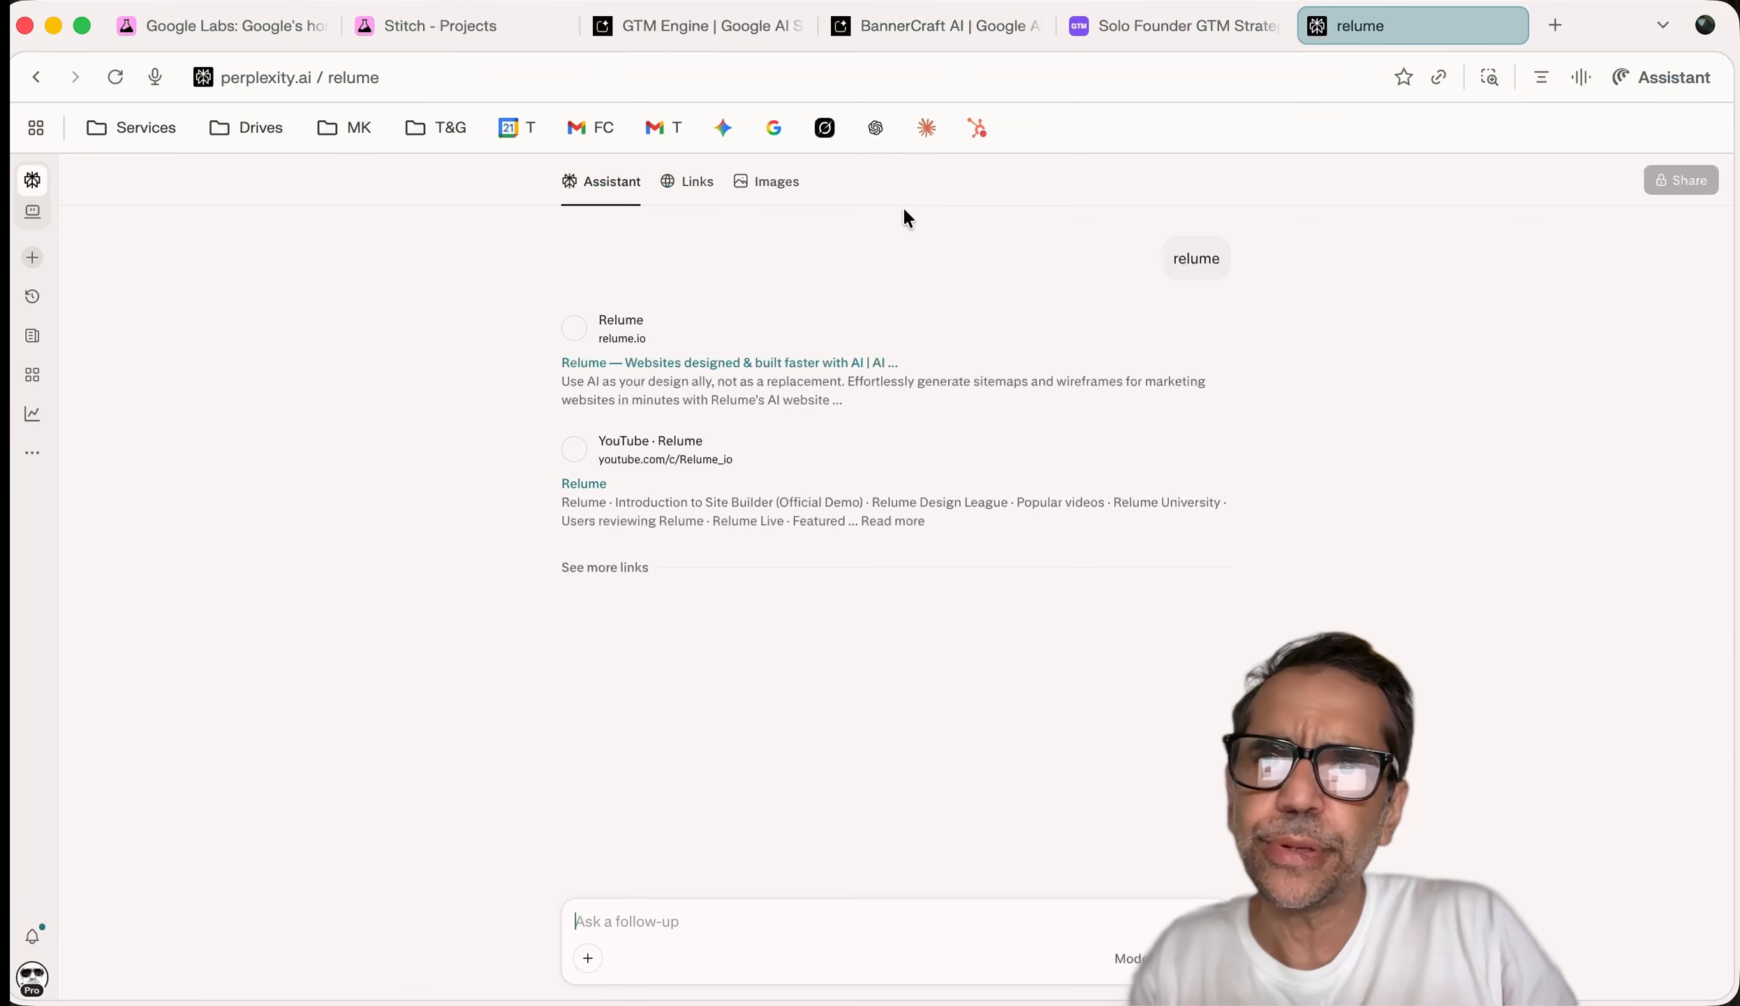
click(664, 383)
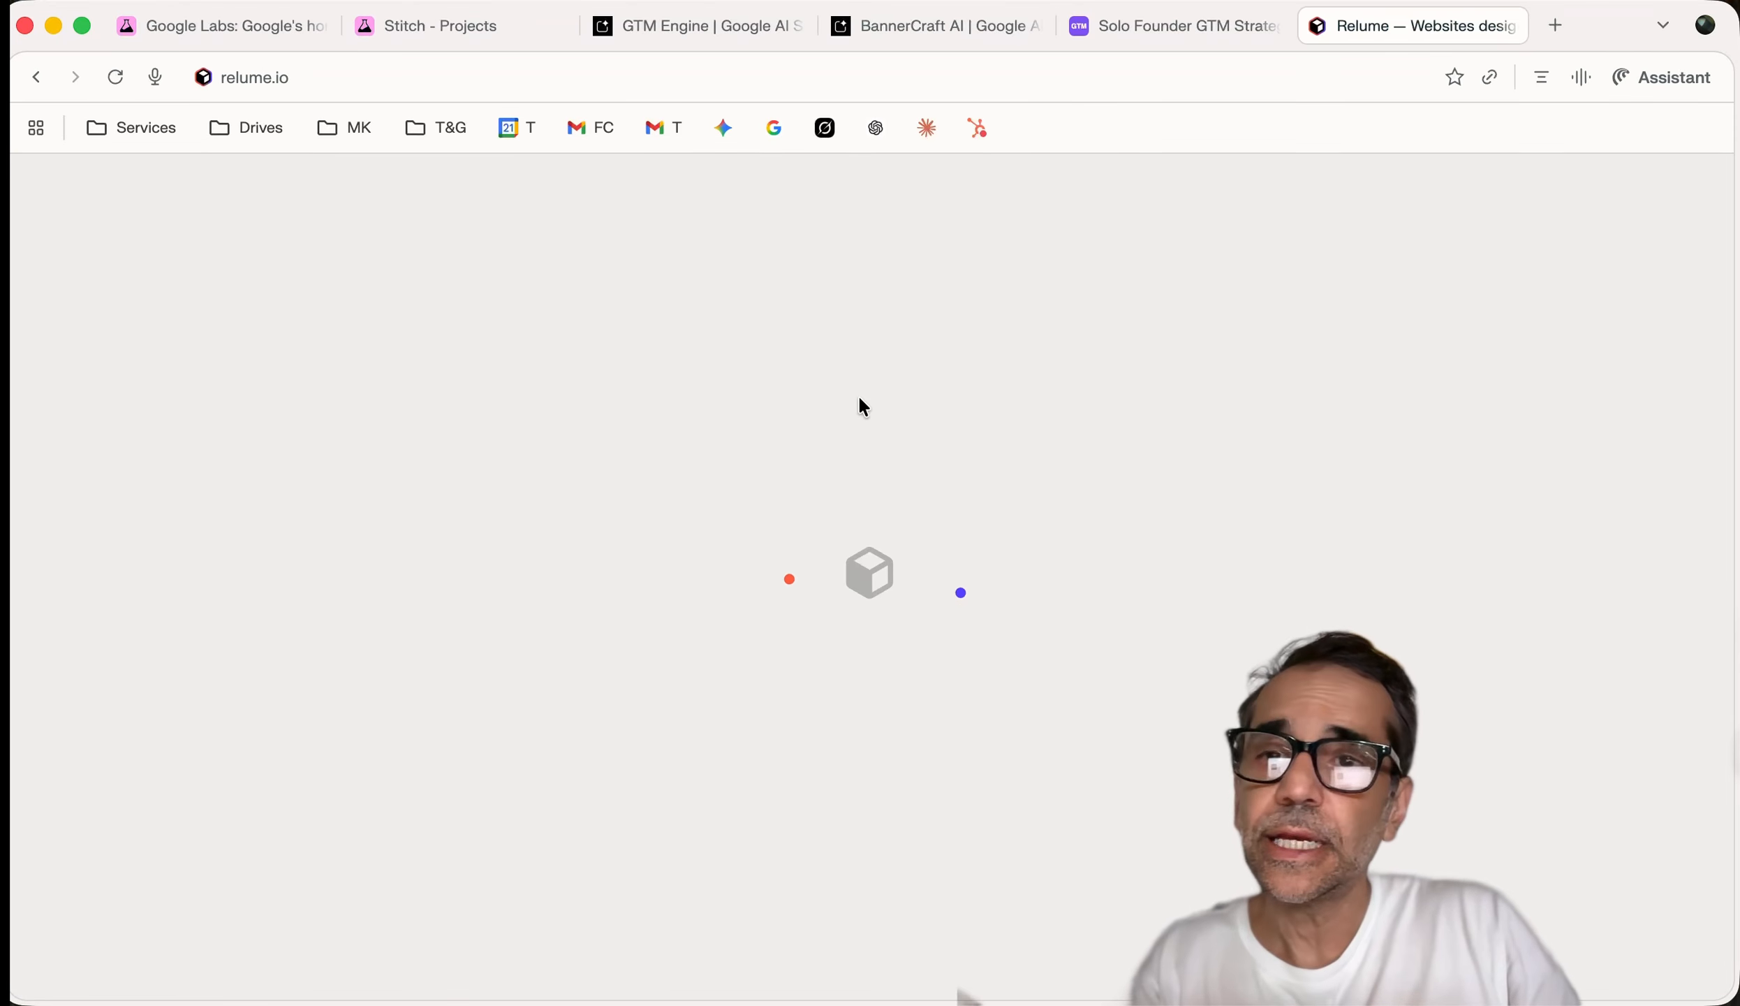
Open figma.com in another tab, then go back through Relume to the Stitch project
click(1559, 25)
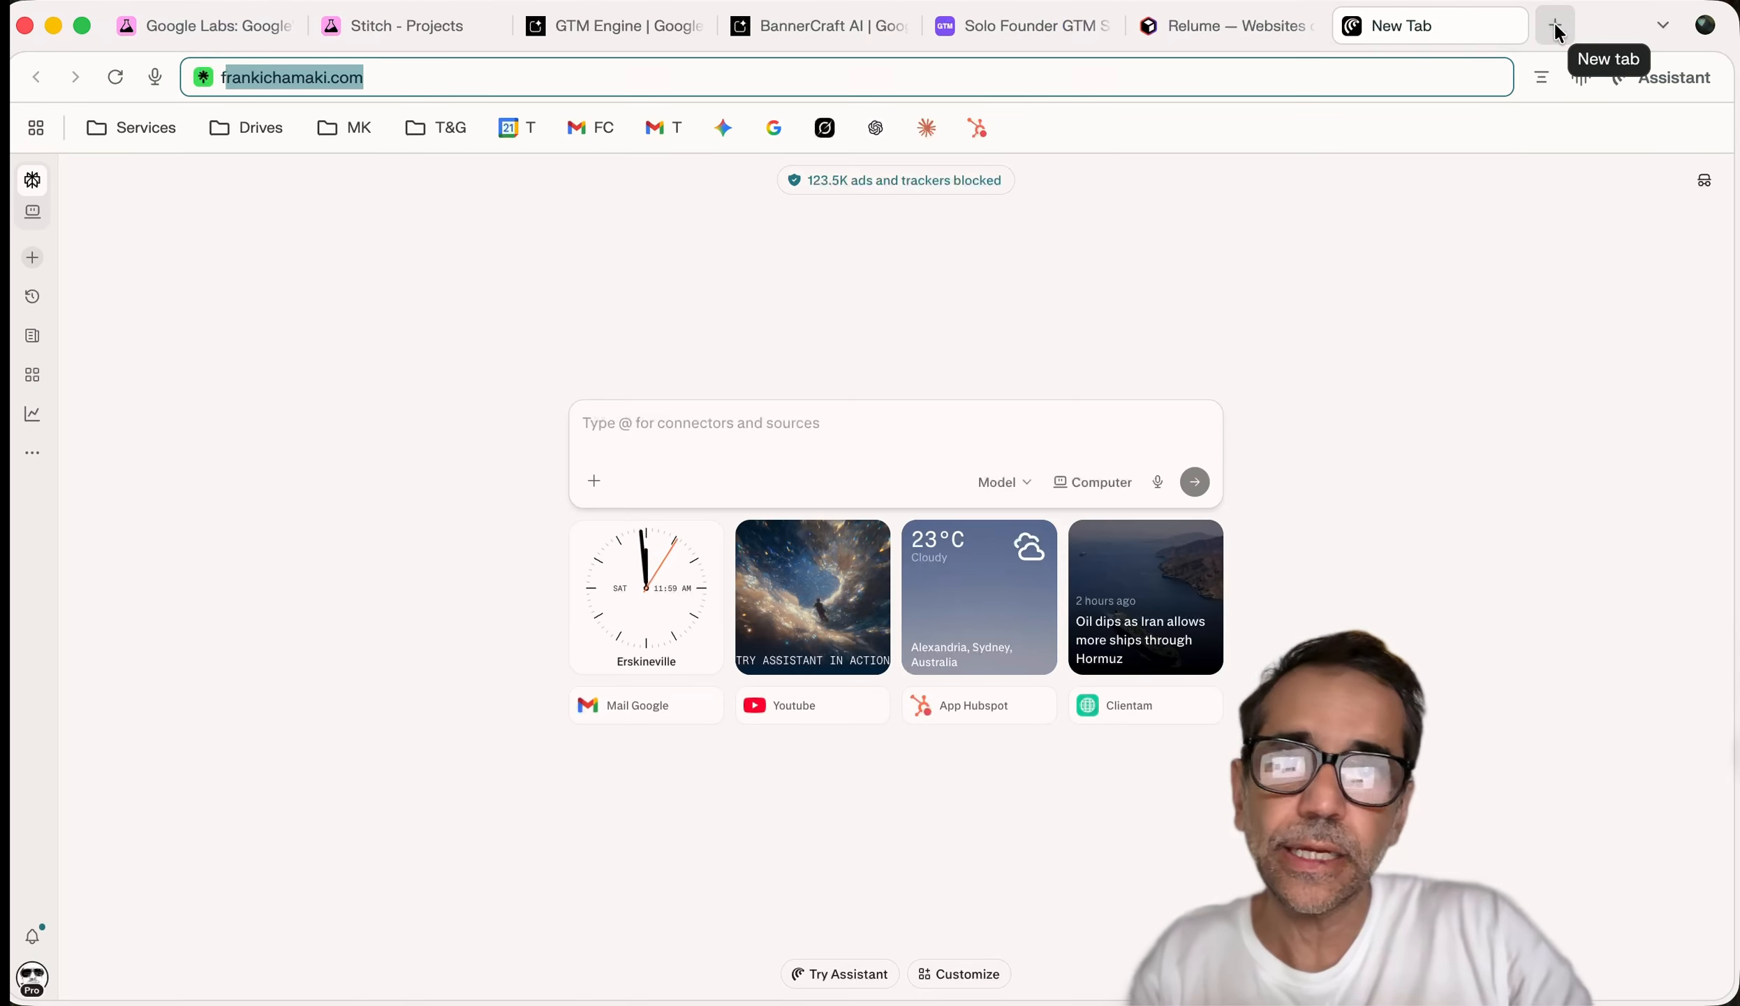
text(figm)
key(Return)
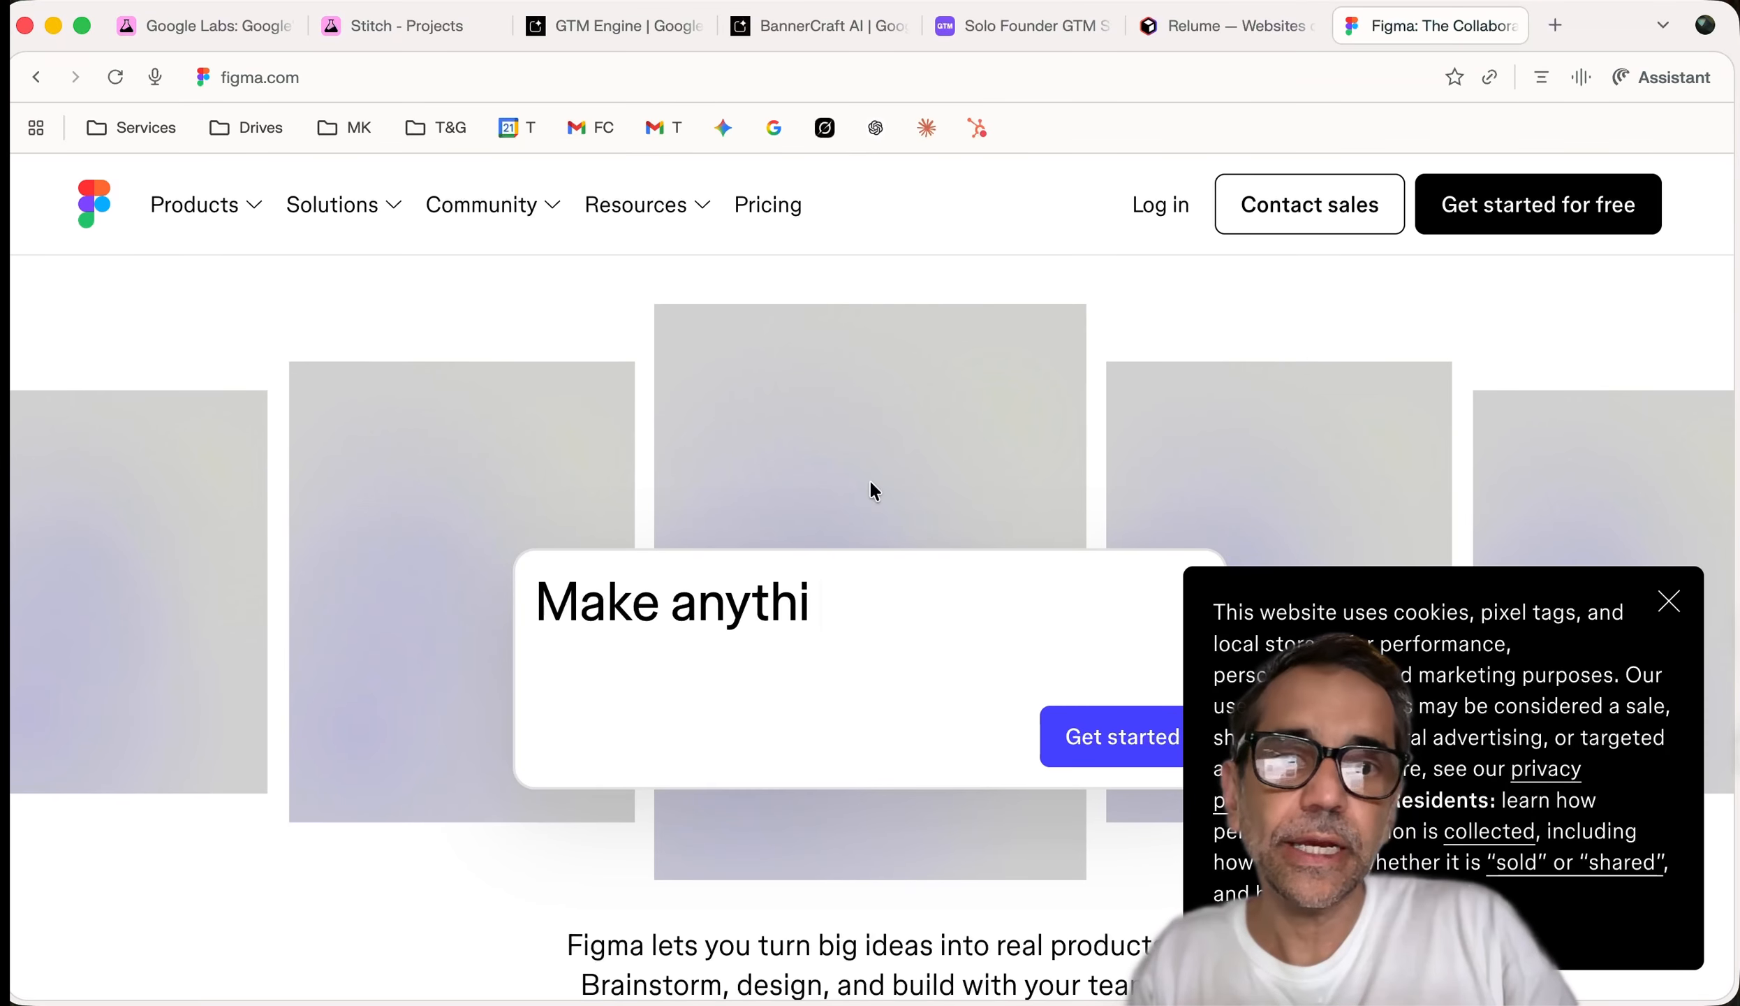
click(1209, 28)
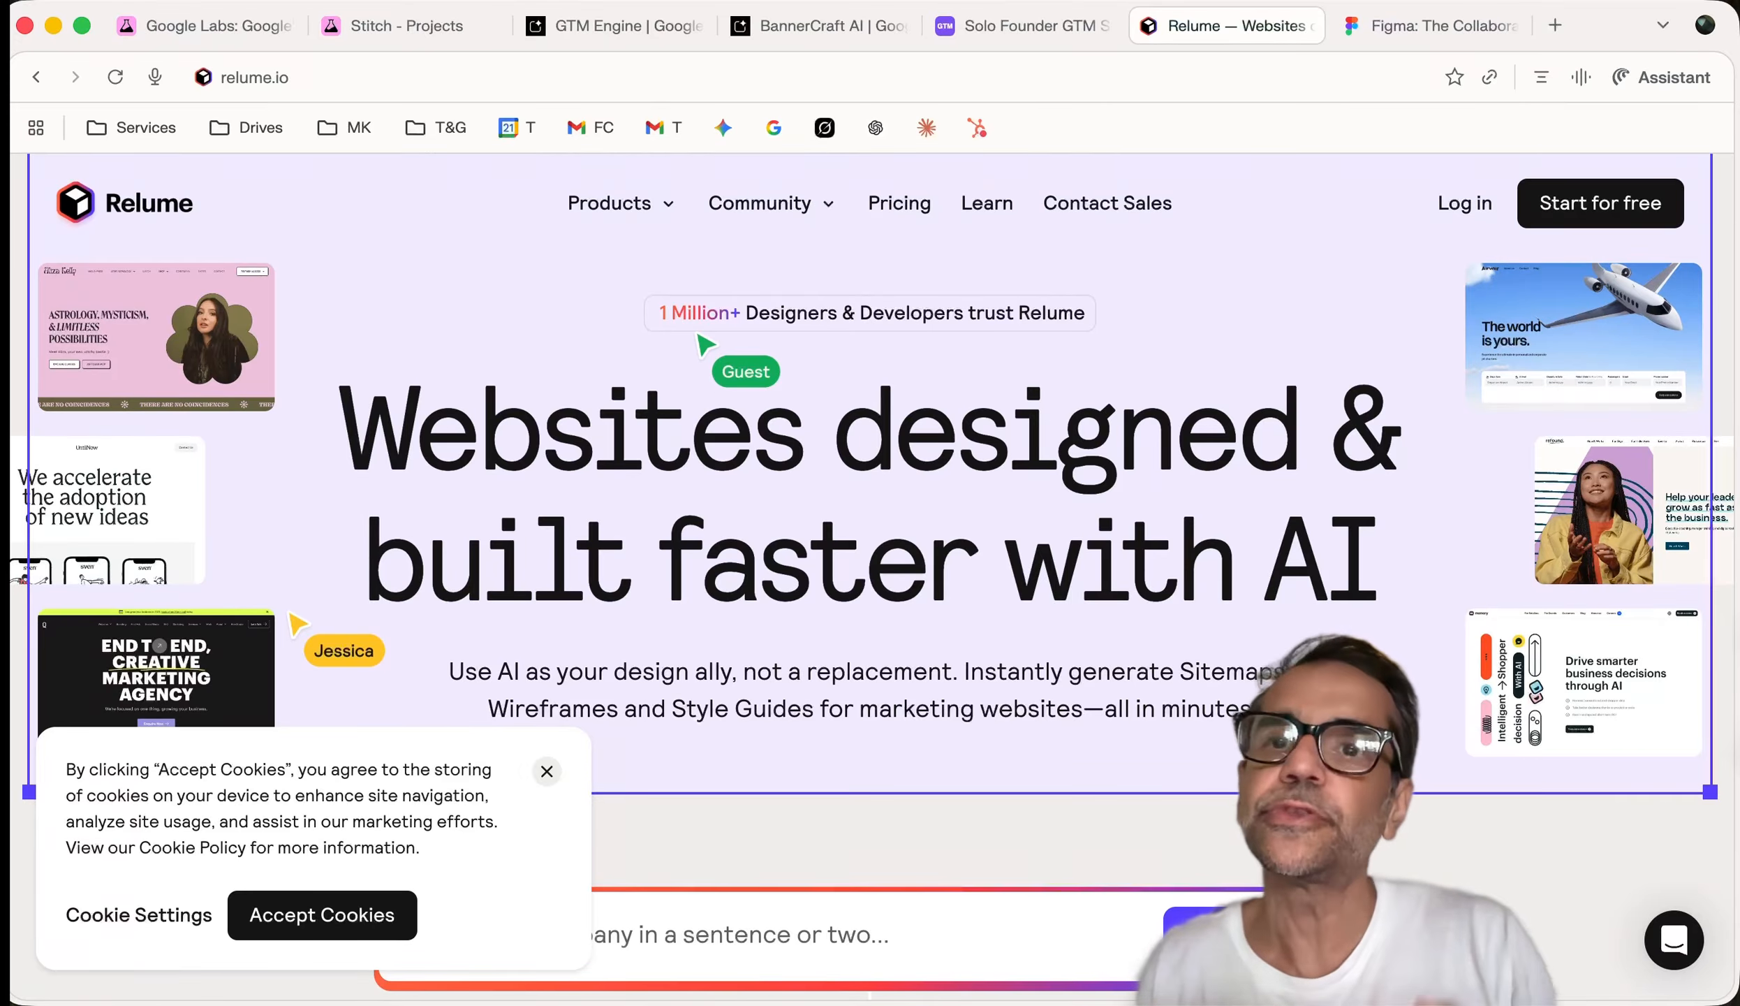
click(363, 25)
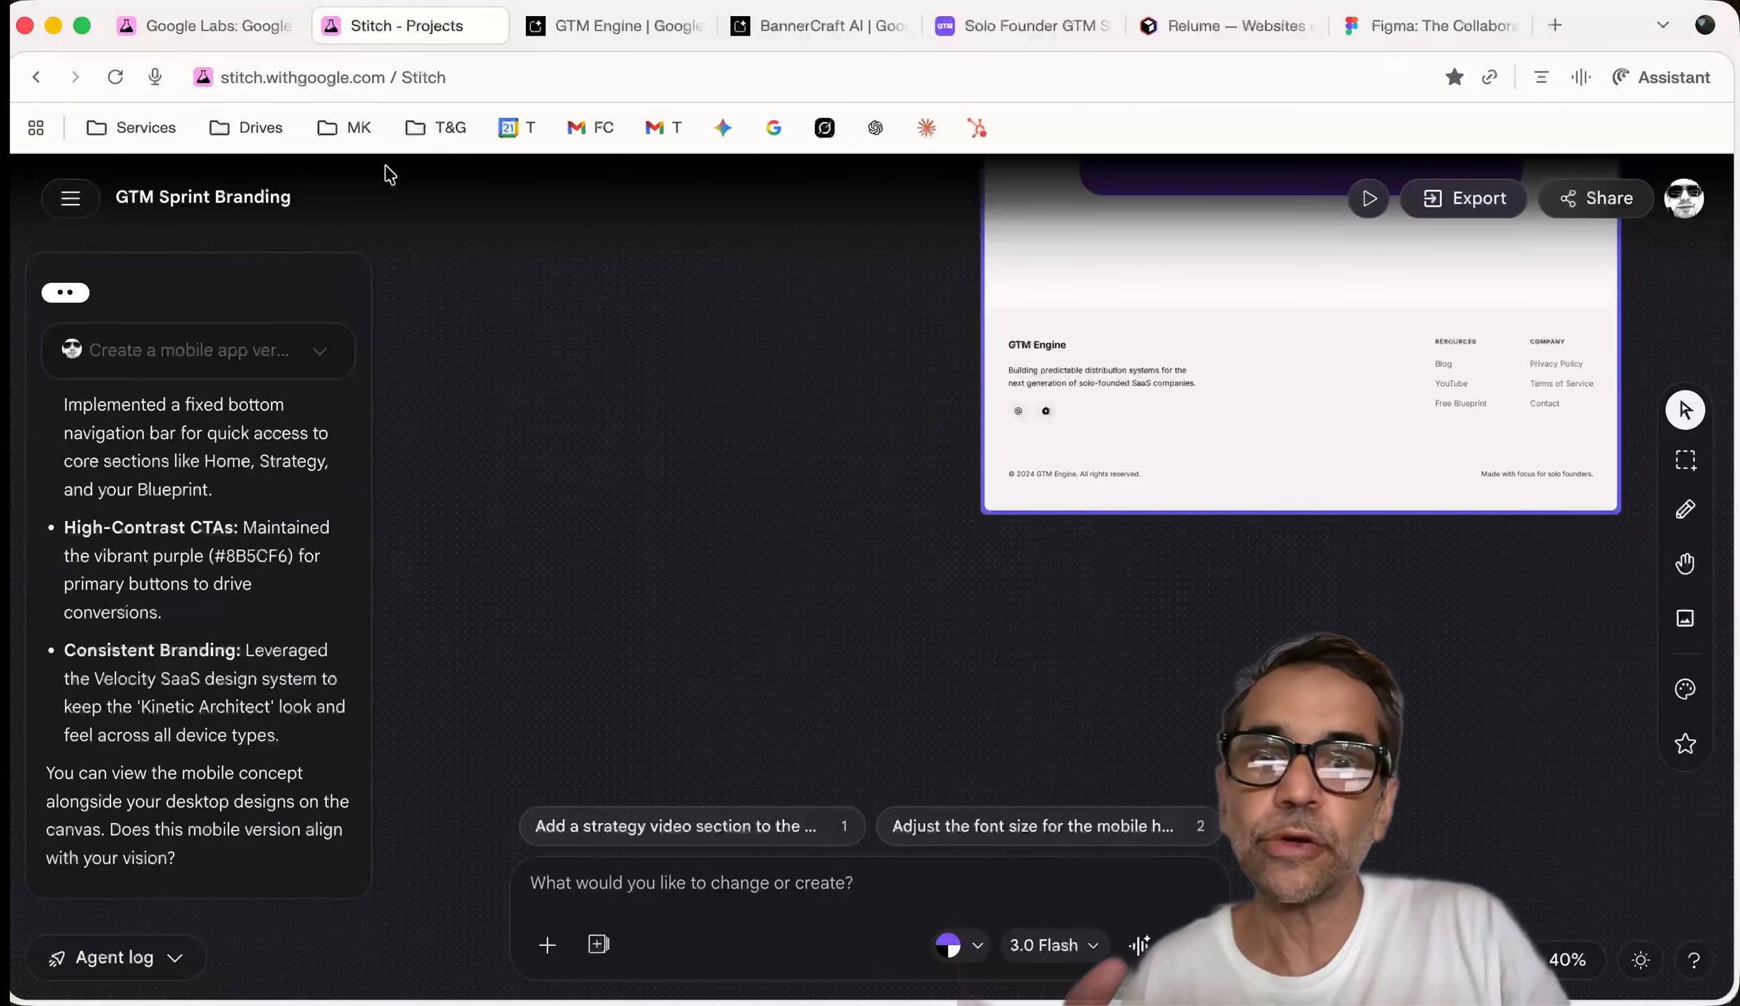
Scroll the canvas to inspect the GTM Sprint Mobile App frame down to its bottom nav bar
scroll(856, 597, down, 3)
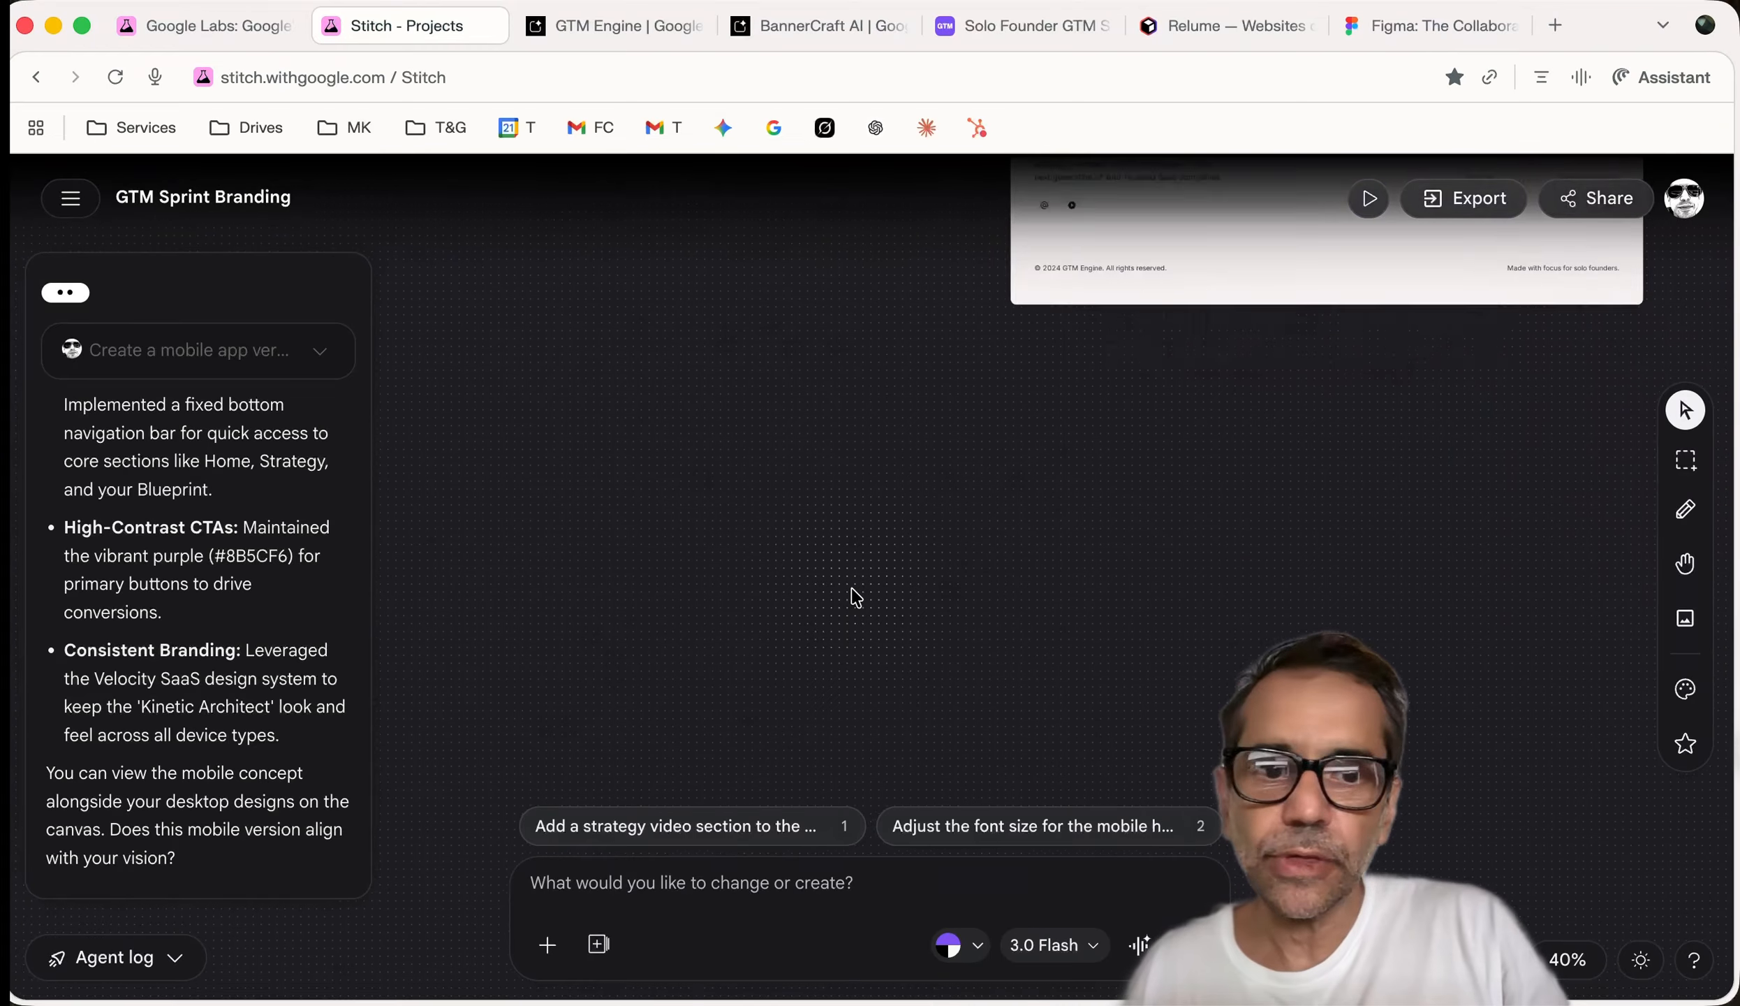
scroll(853, 593, up, 15)
scroll(853, 588, up, 5)
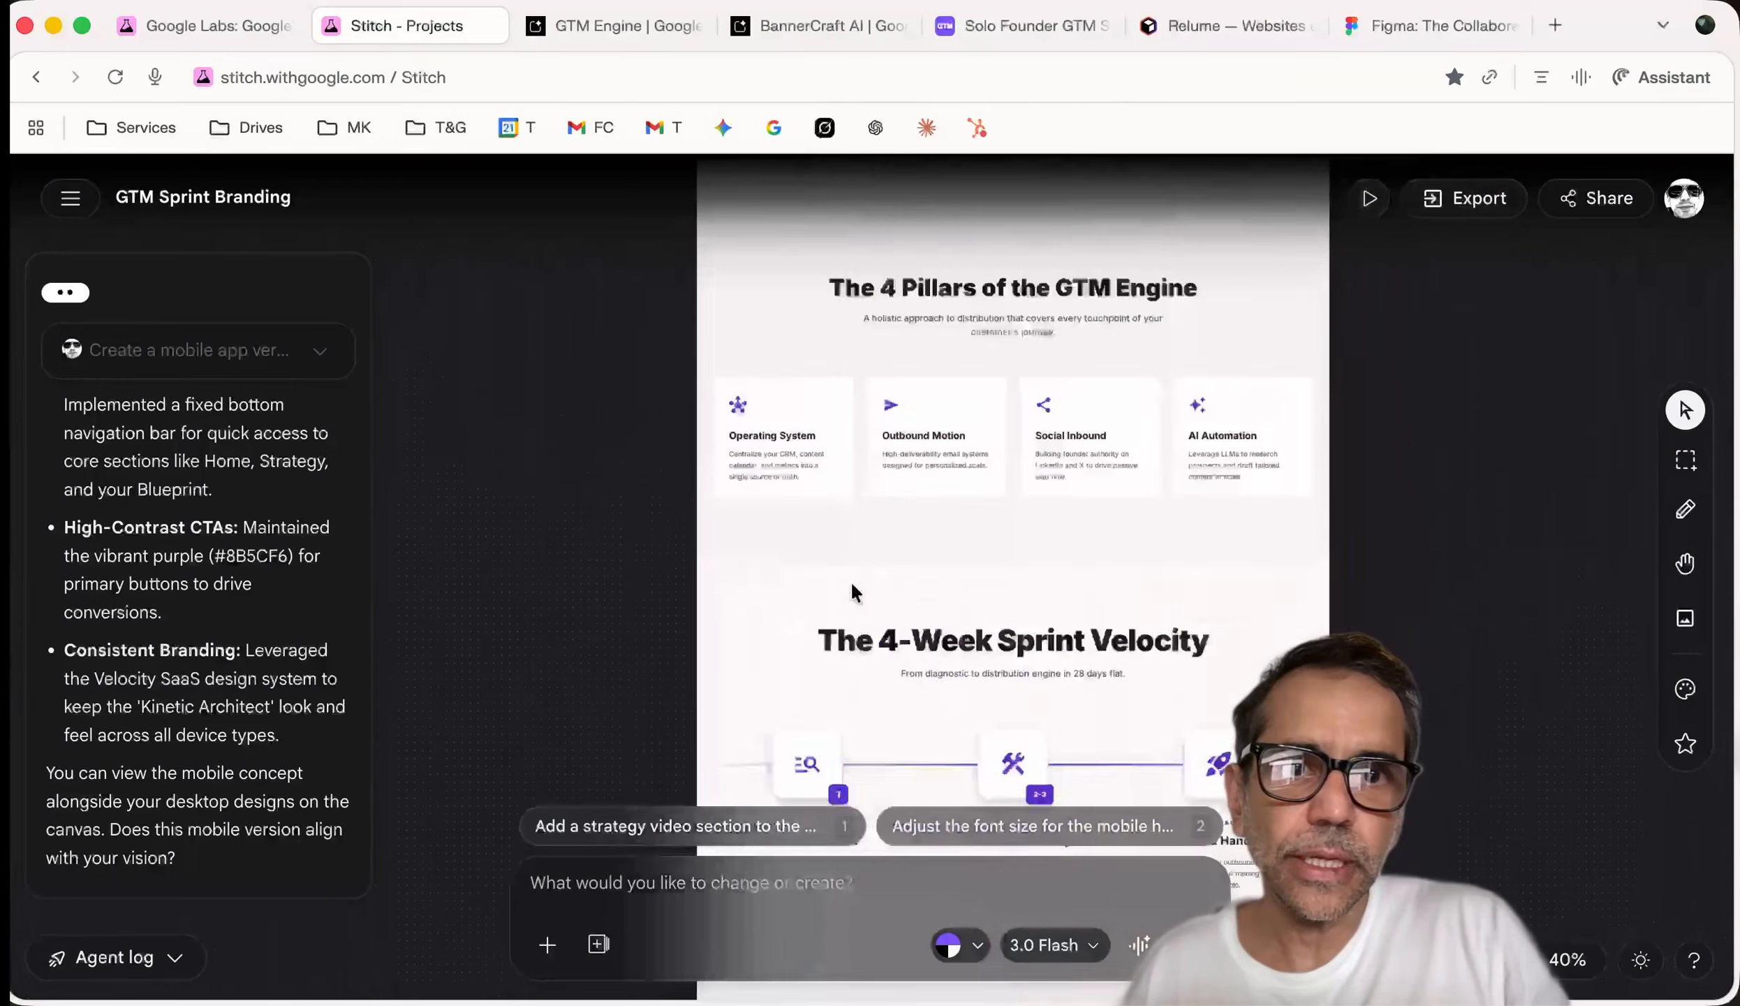
scroll(853, 588, right, 10)
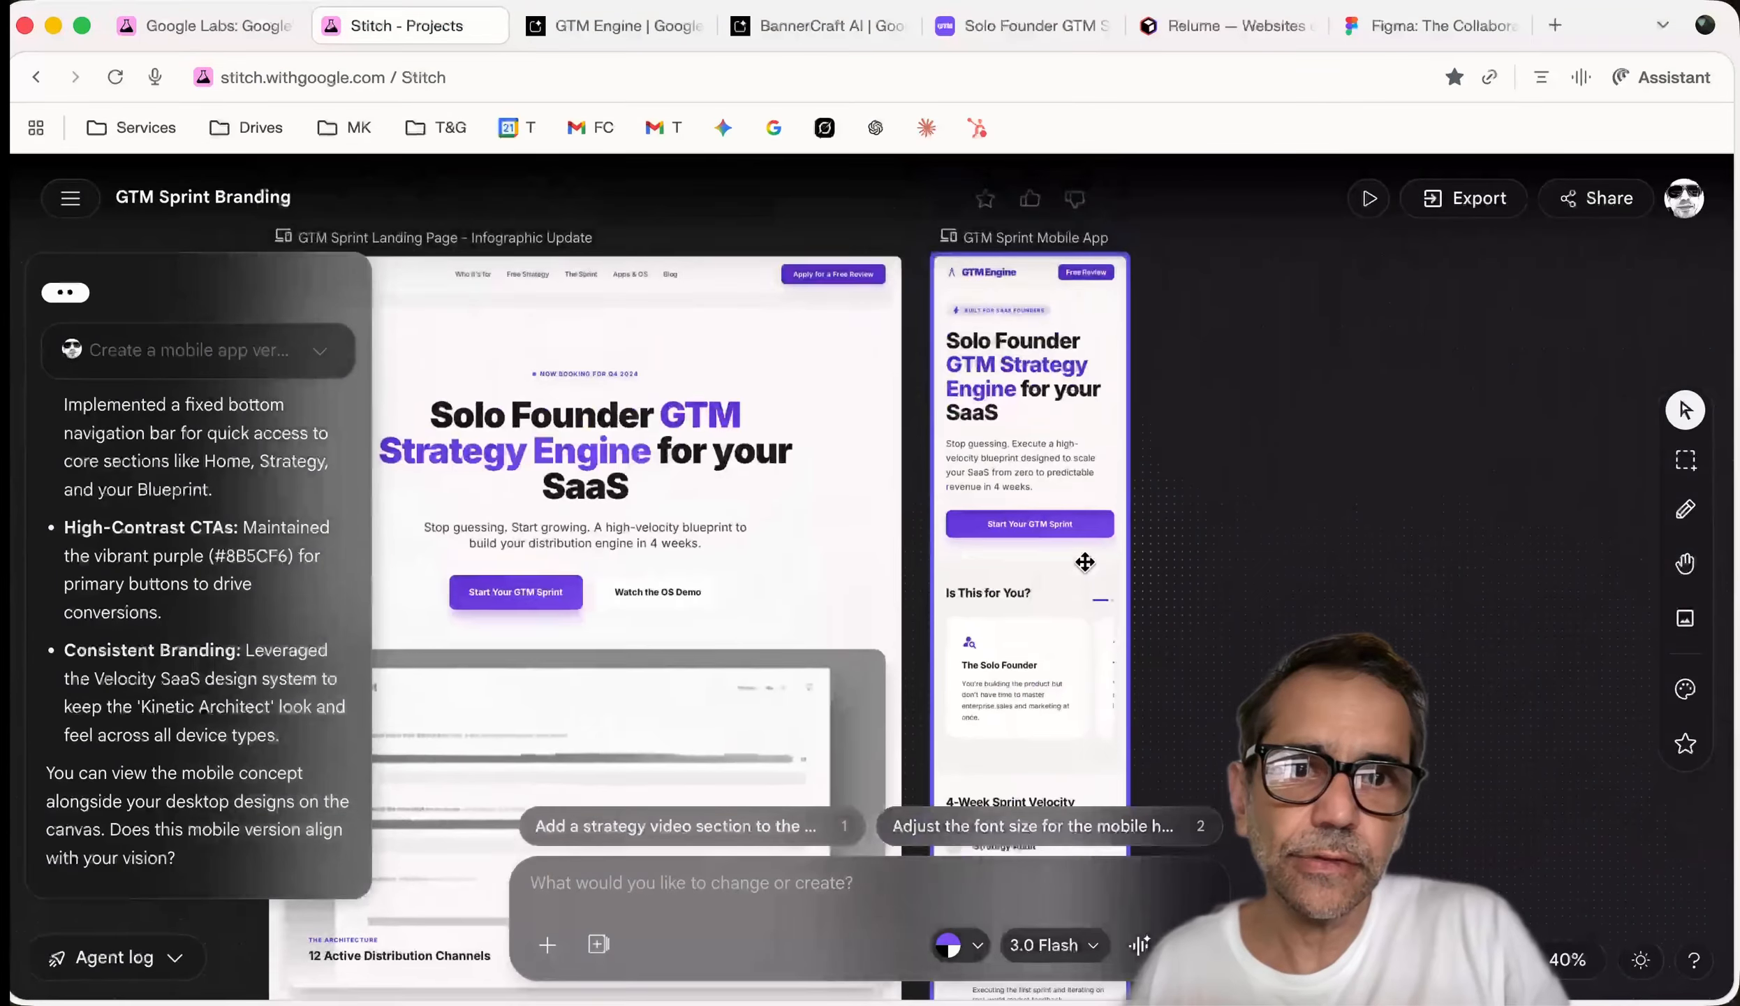
scroll(1084, 561, up, 10)
scroll(1086, 555, down, 20)
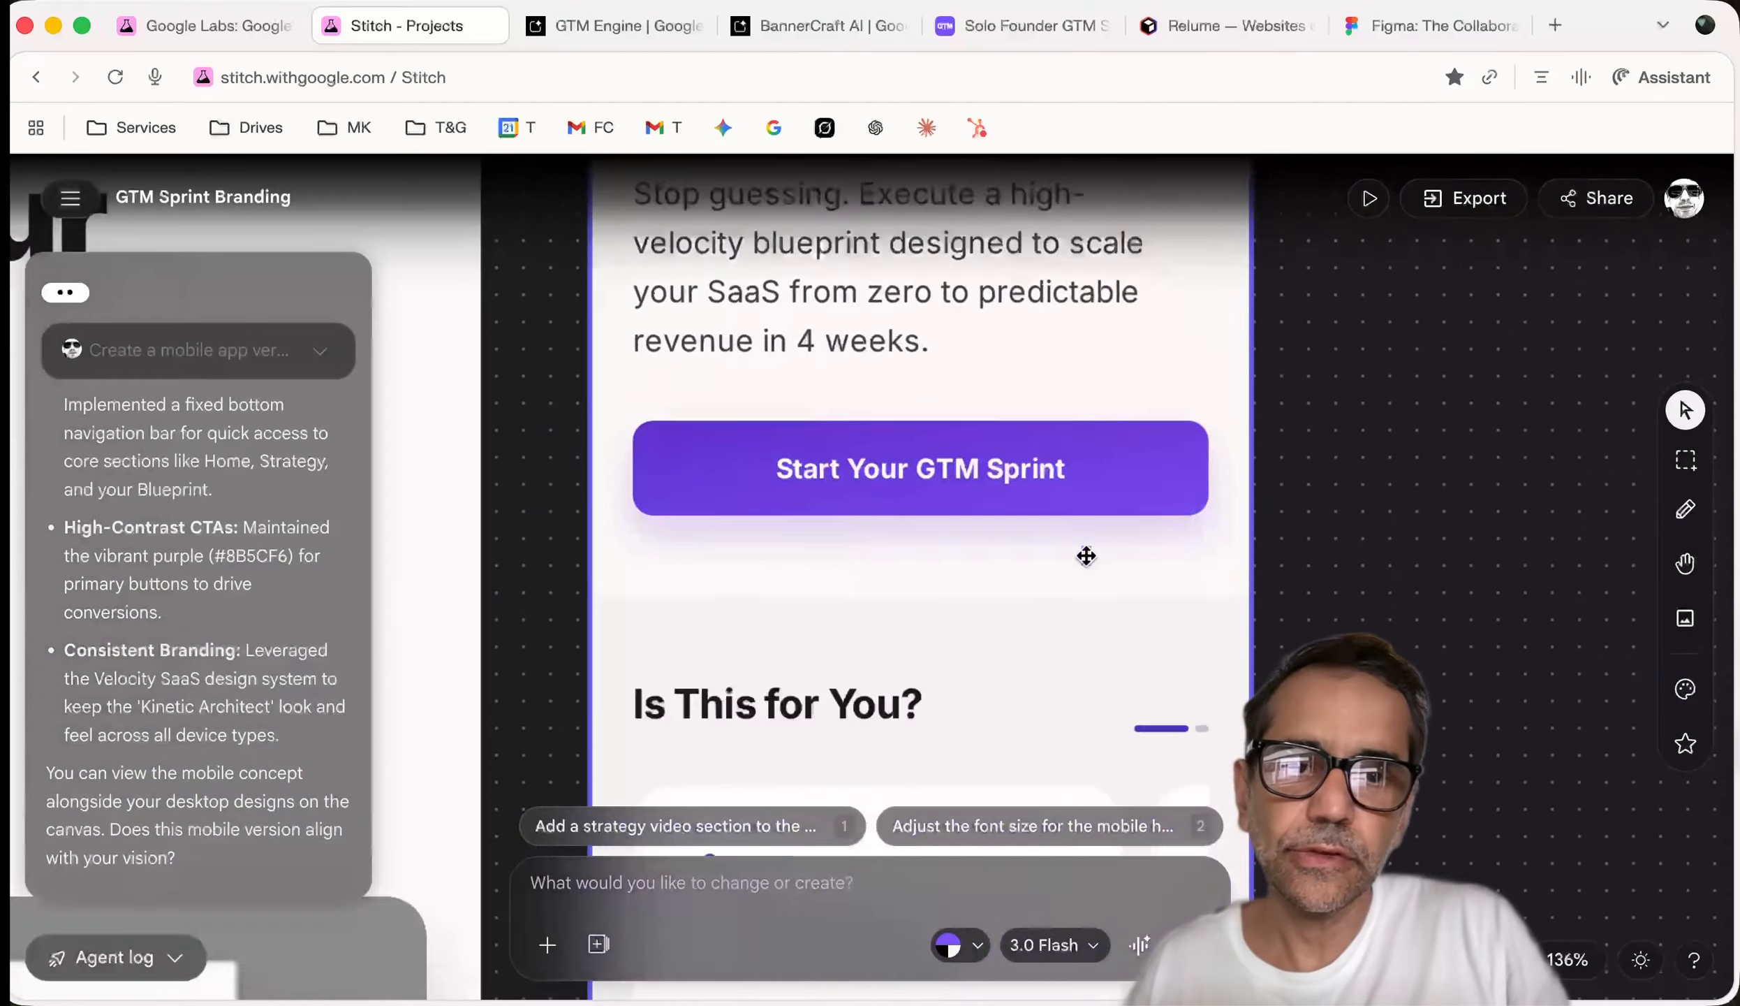
scroll(1086, 556, down, 15)
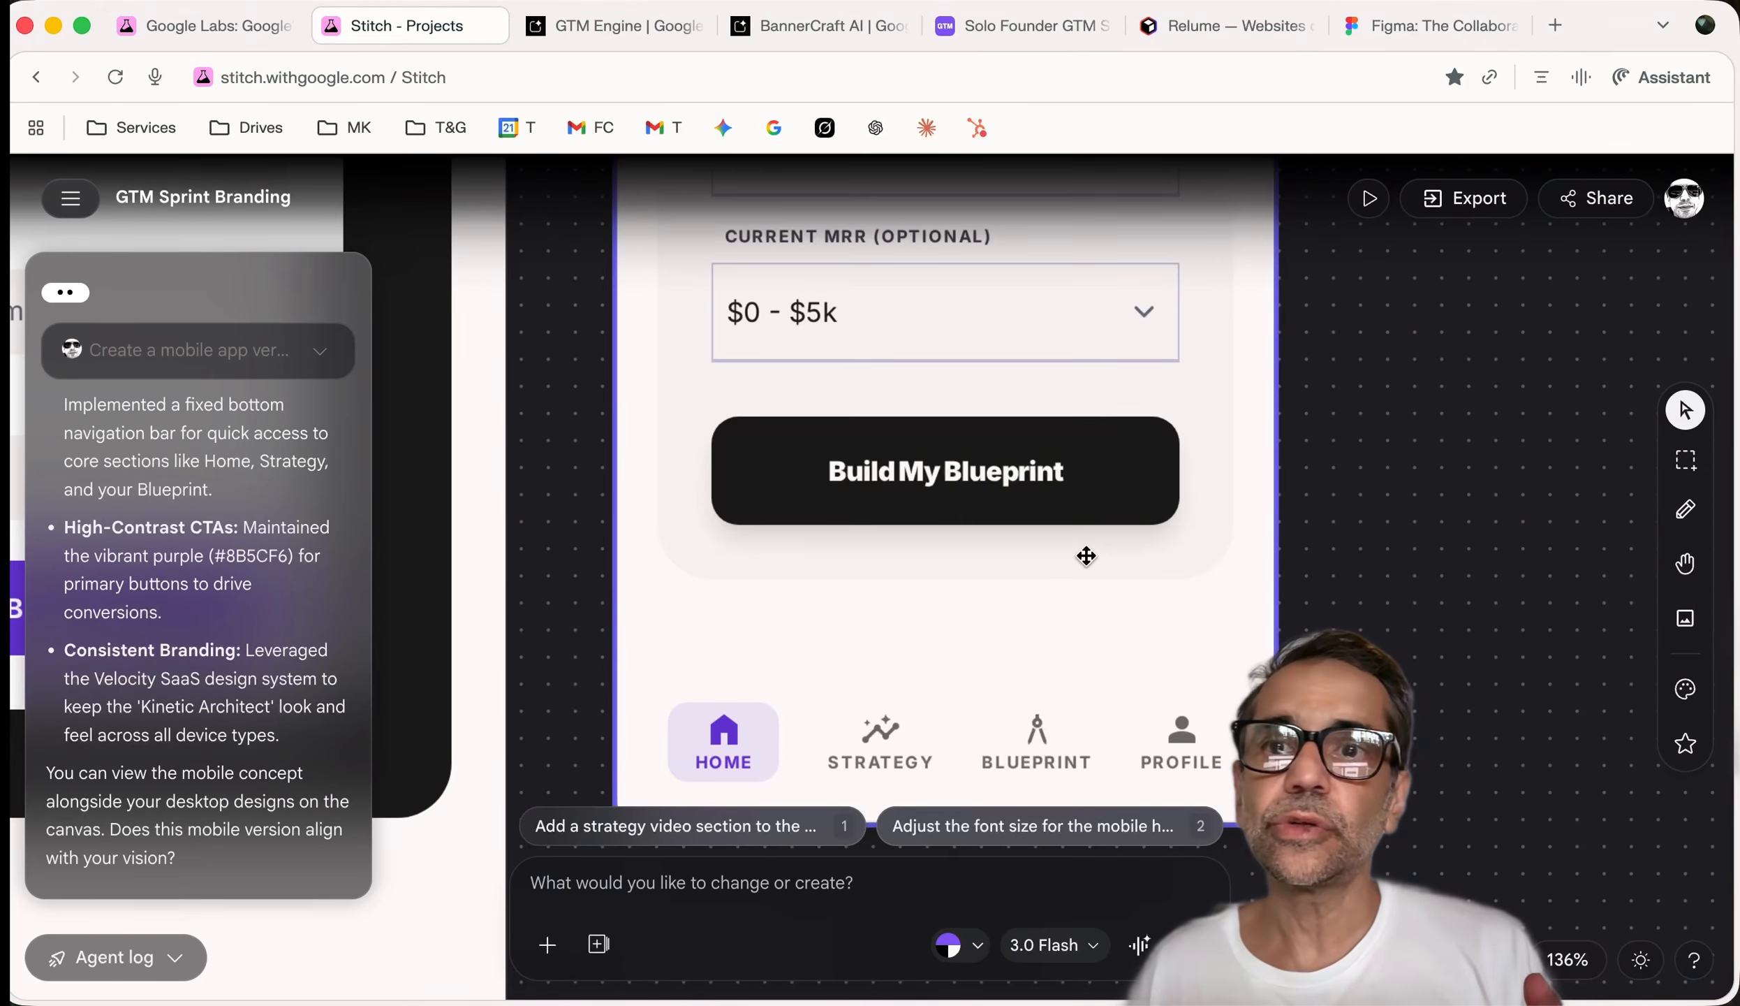
Scroll through the Google Labs page, then check the GTM Engine and BannerCraft AI apps
click(210, 31)
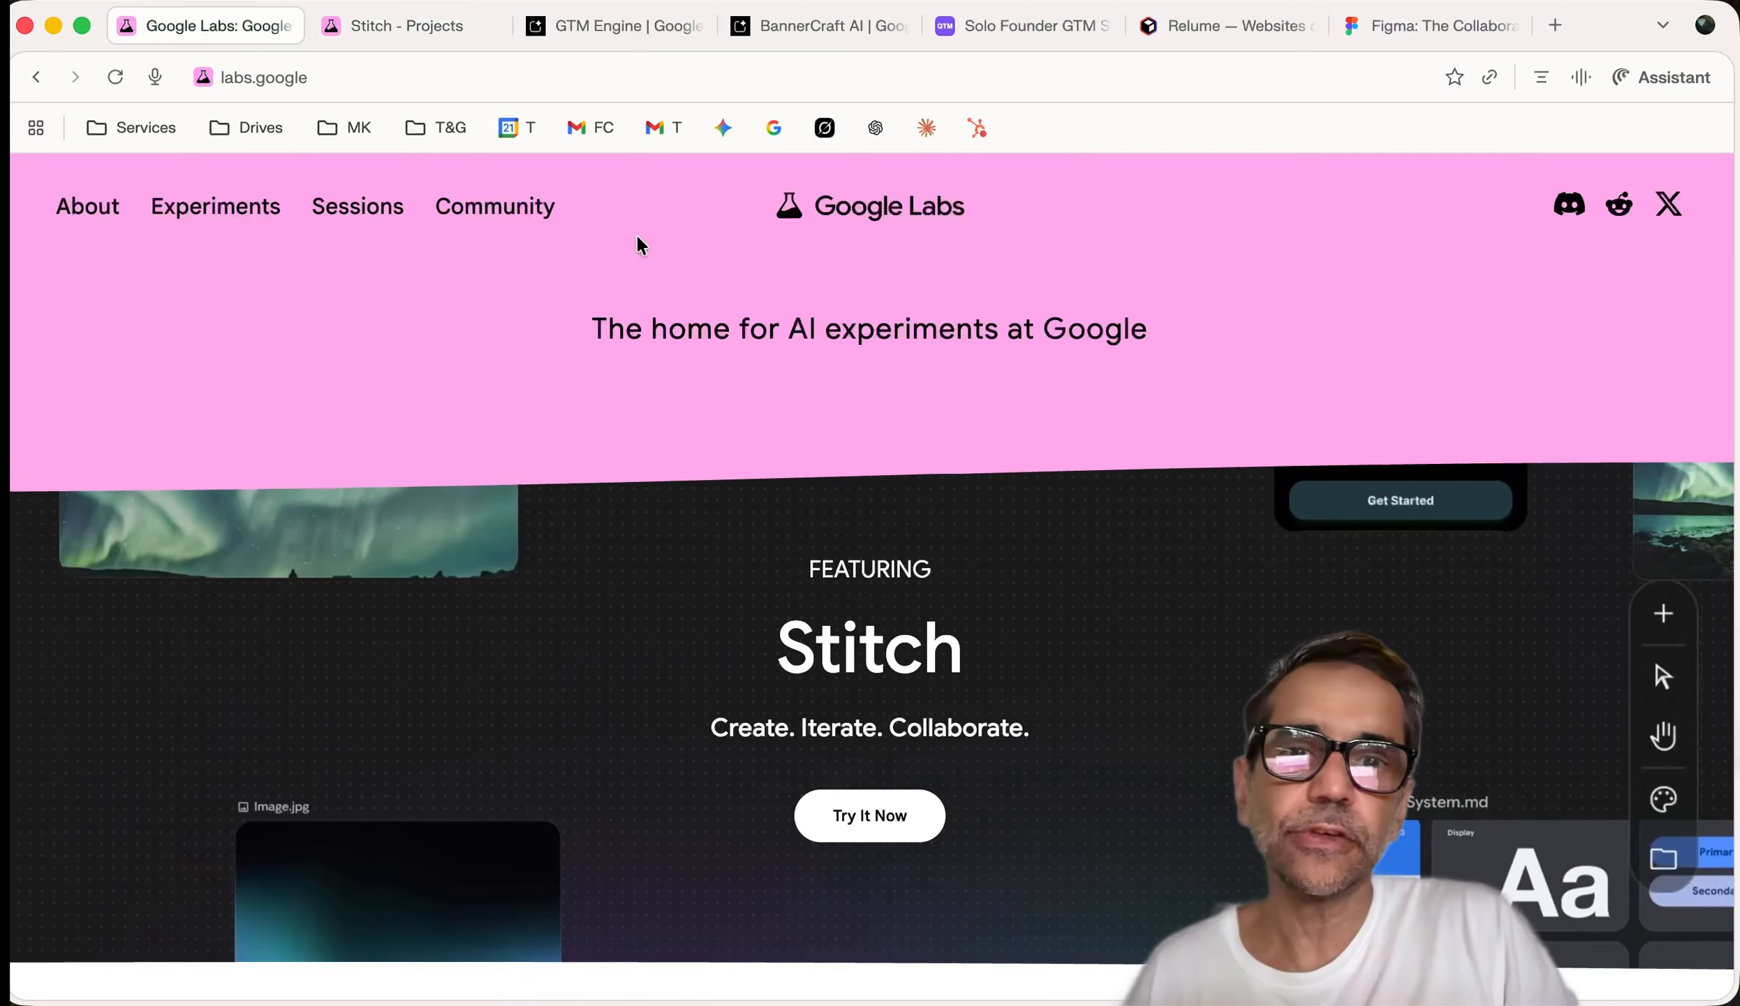
scroll(744, 481, down, 20)
scroll(744, 482, down, 4)
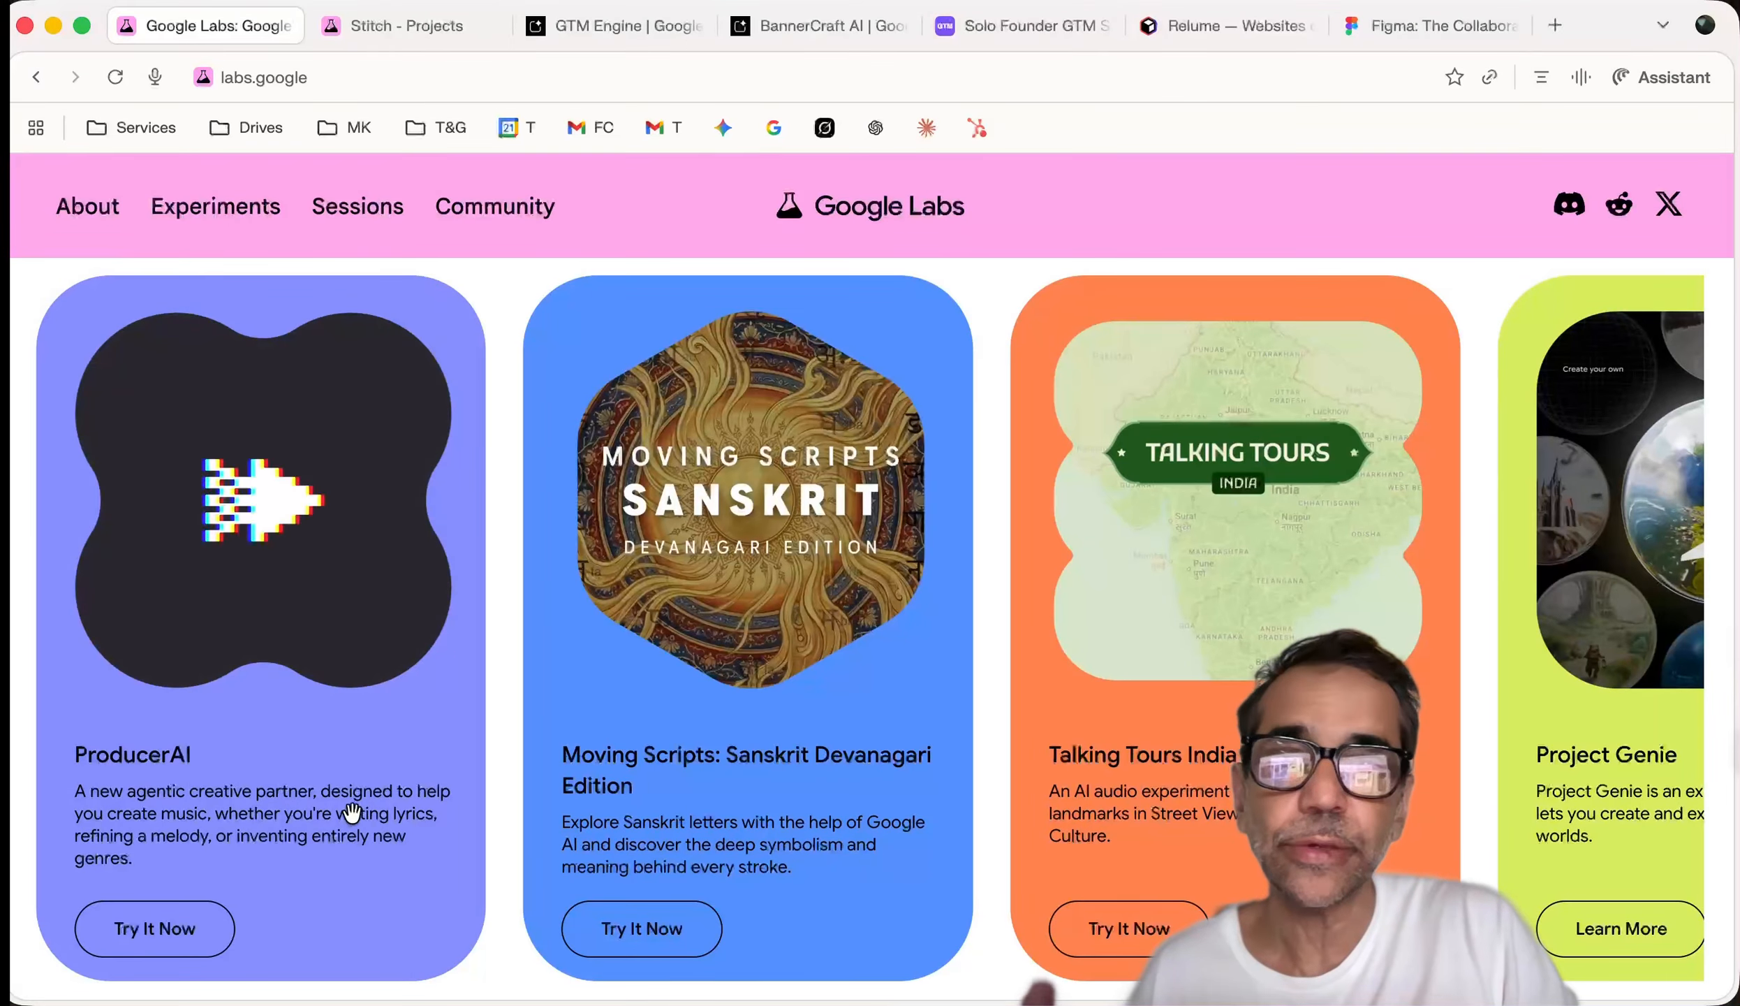
scroll(461, 789, up, 5)
scroll(463, 793, up, 5)
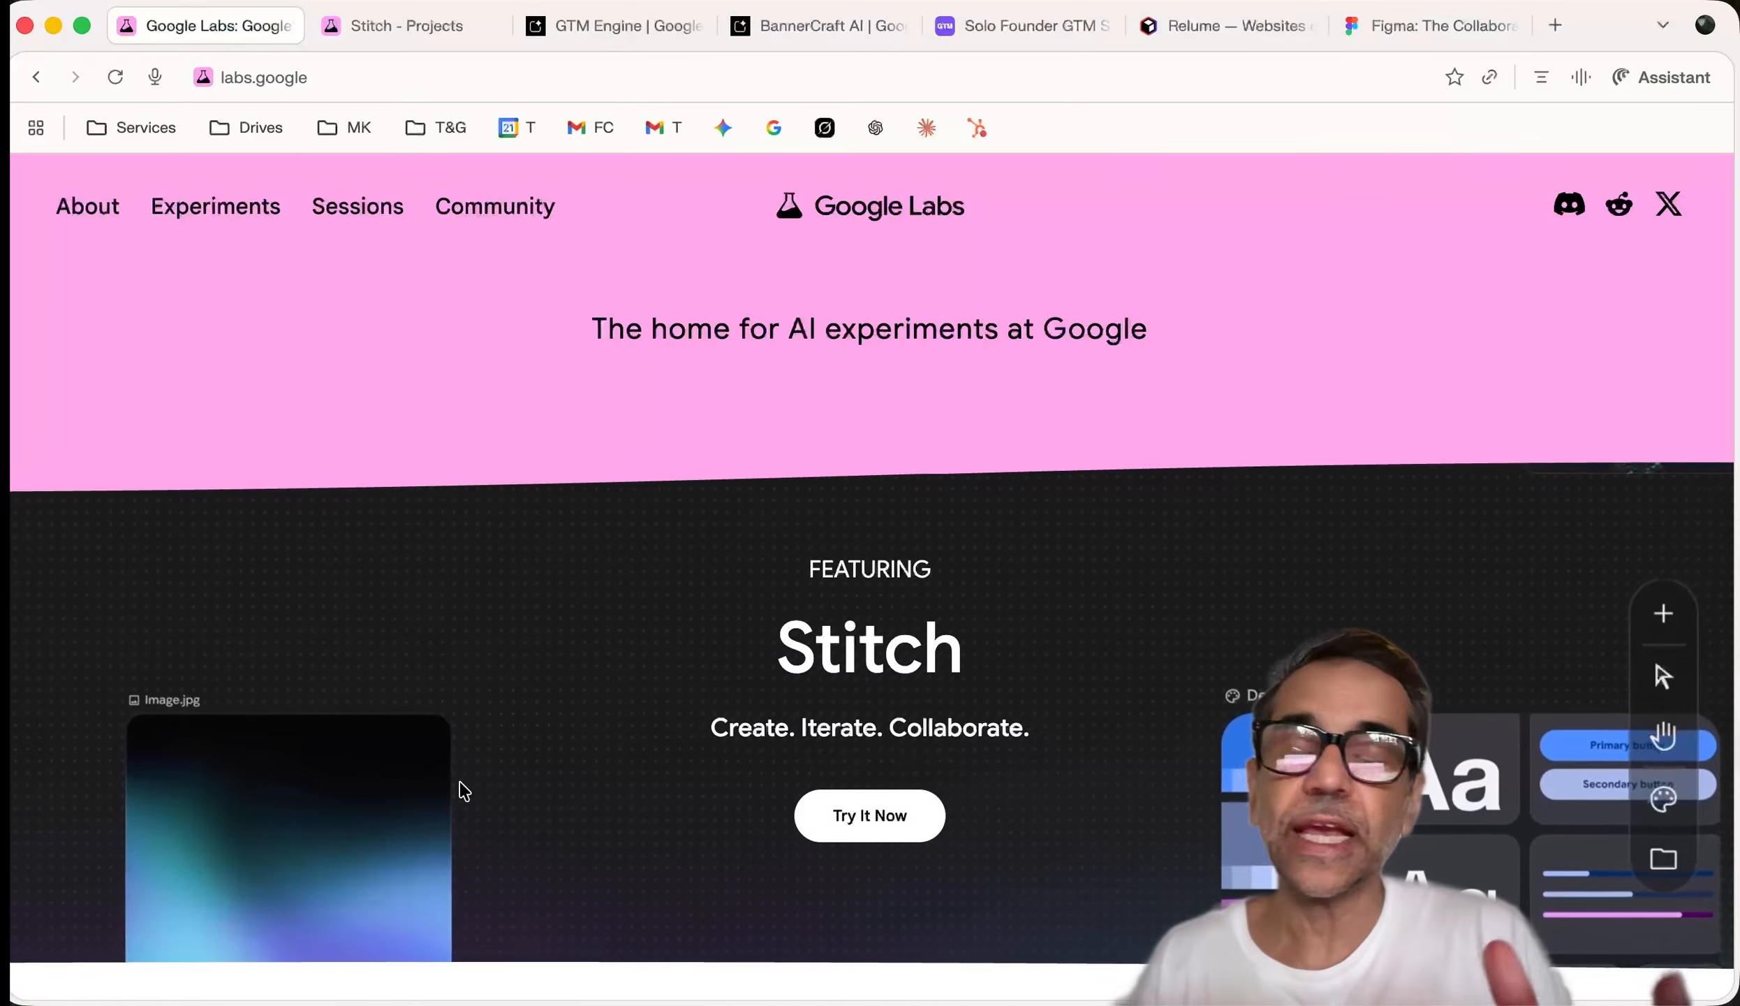
click(641, 33)
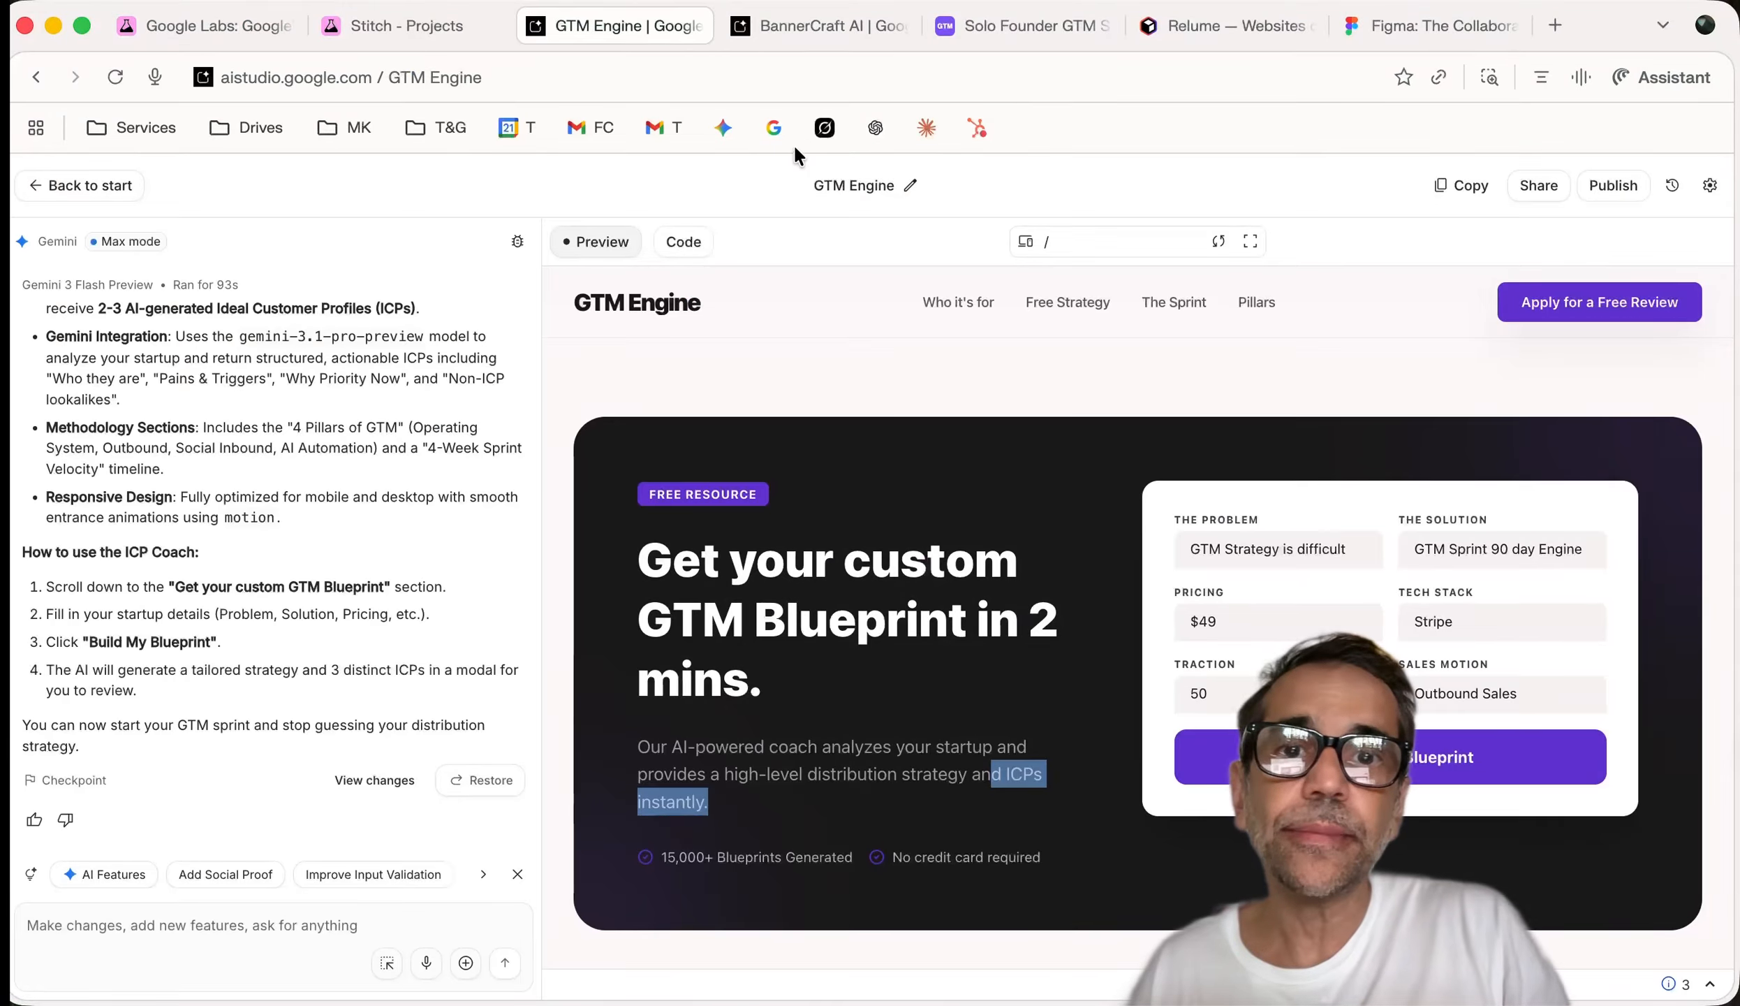
click(798, 25)
click(482, 26)
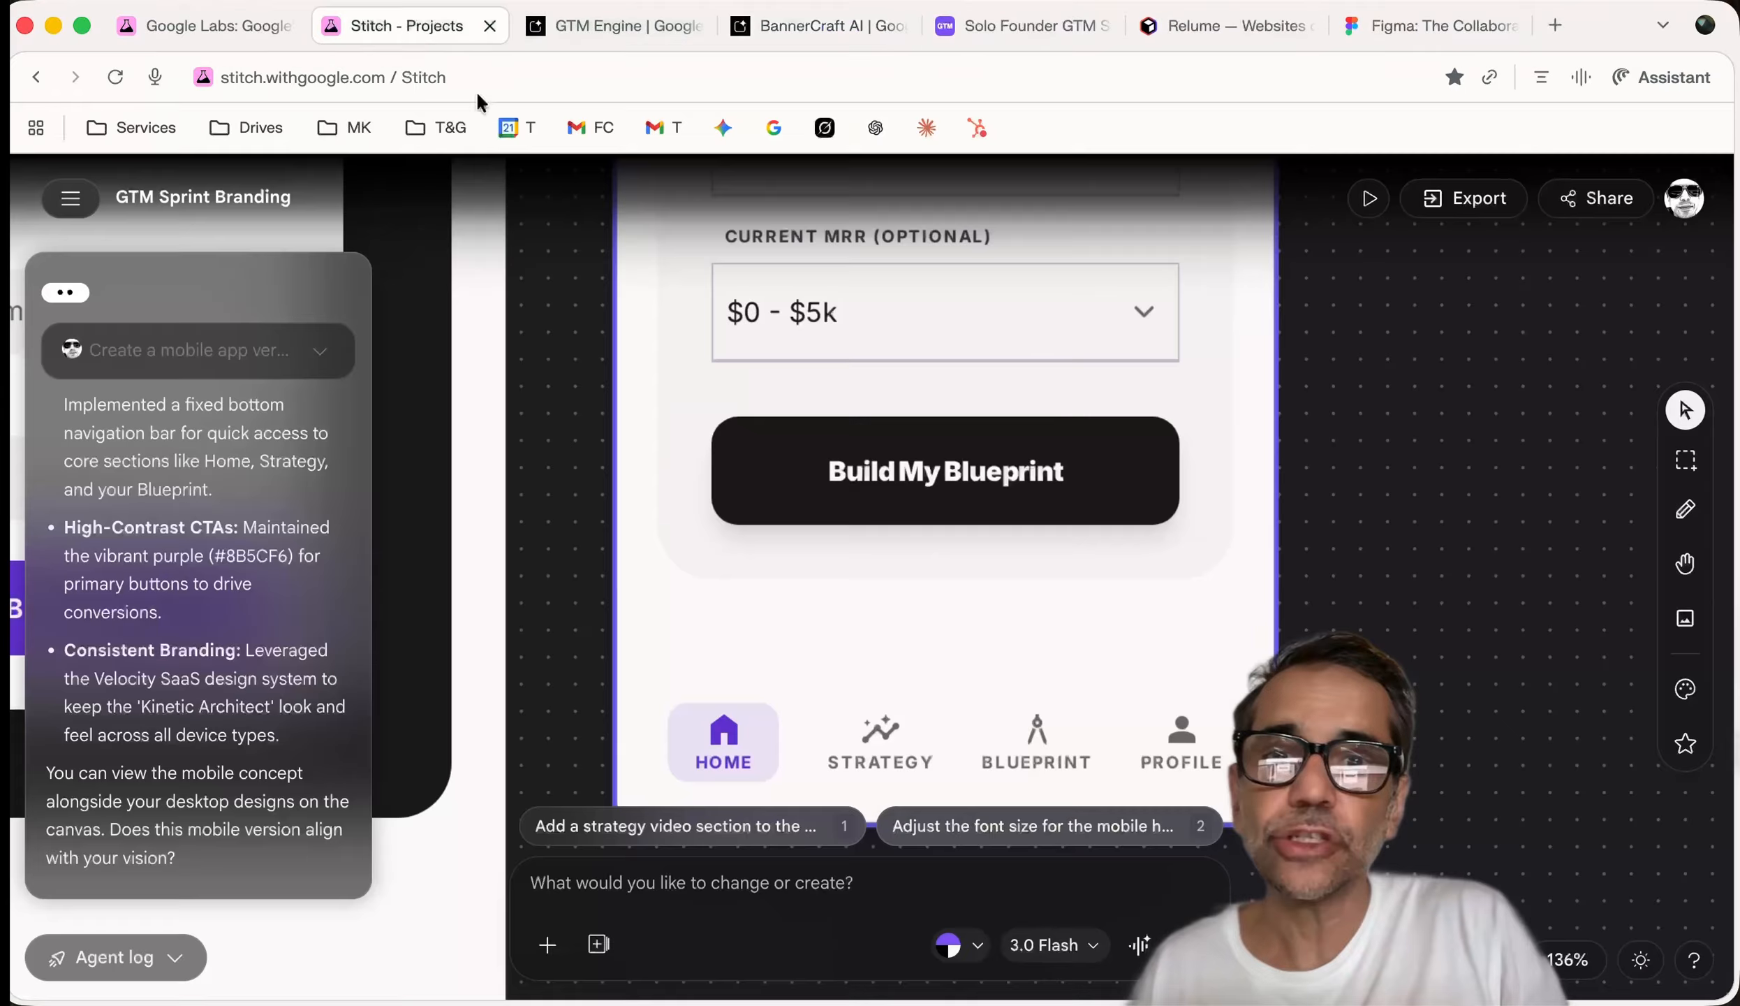
scroll(651, 395, down, 10)
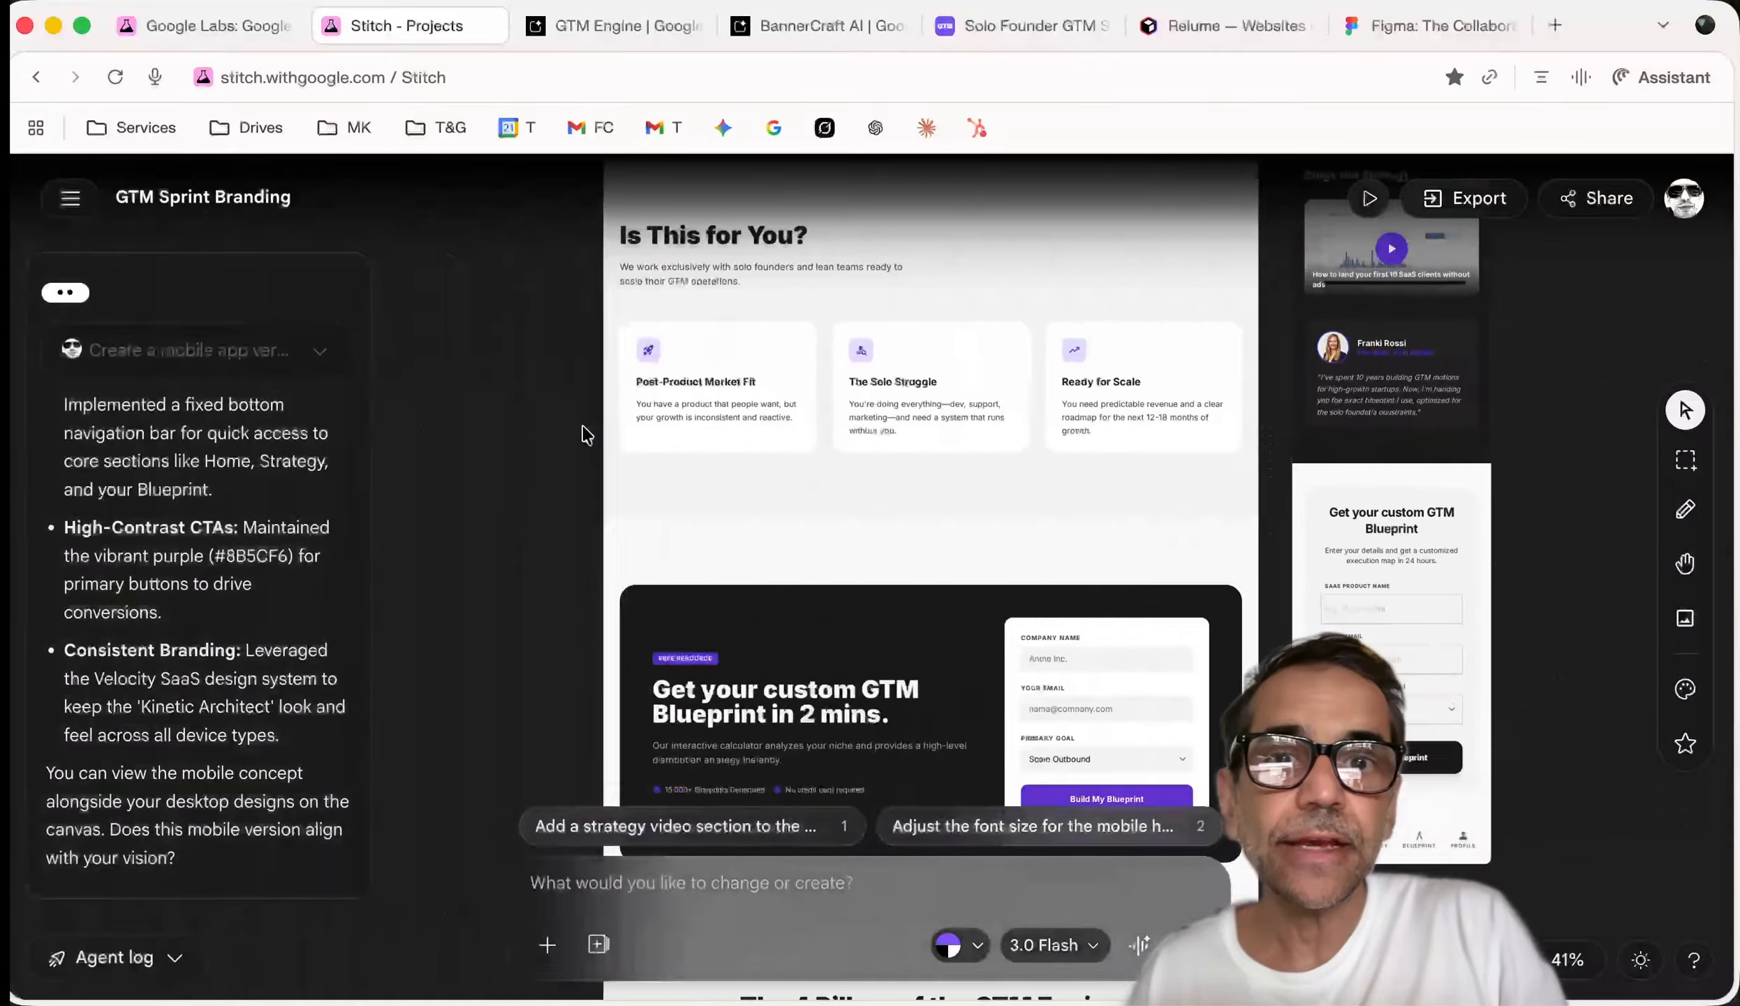
scroll(587, 435, up, 12)
scroll(586, 435, left, 4)
scroll(586, 434, down, 20)
scroll(586, 435, right, 3)
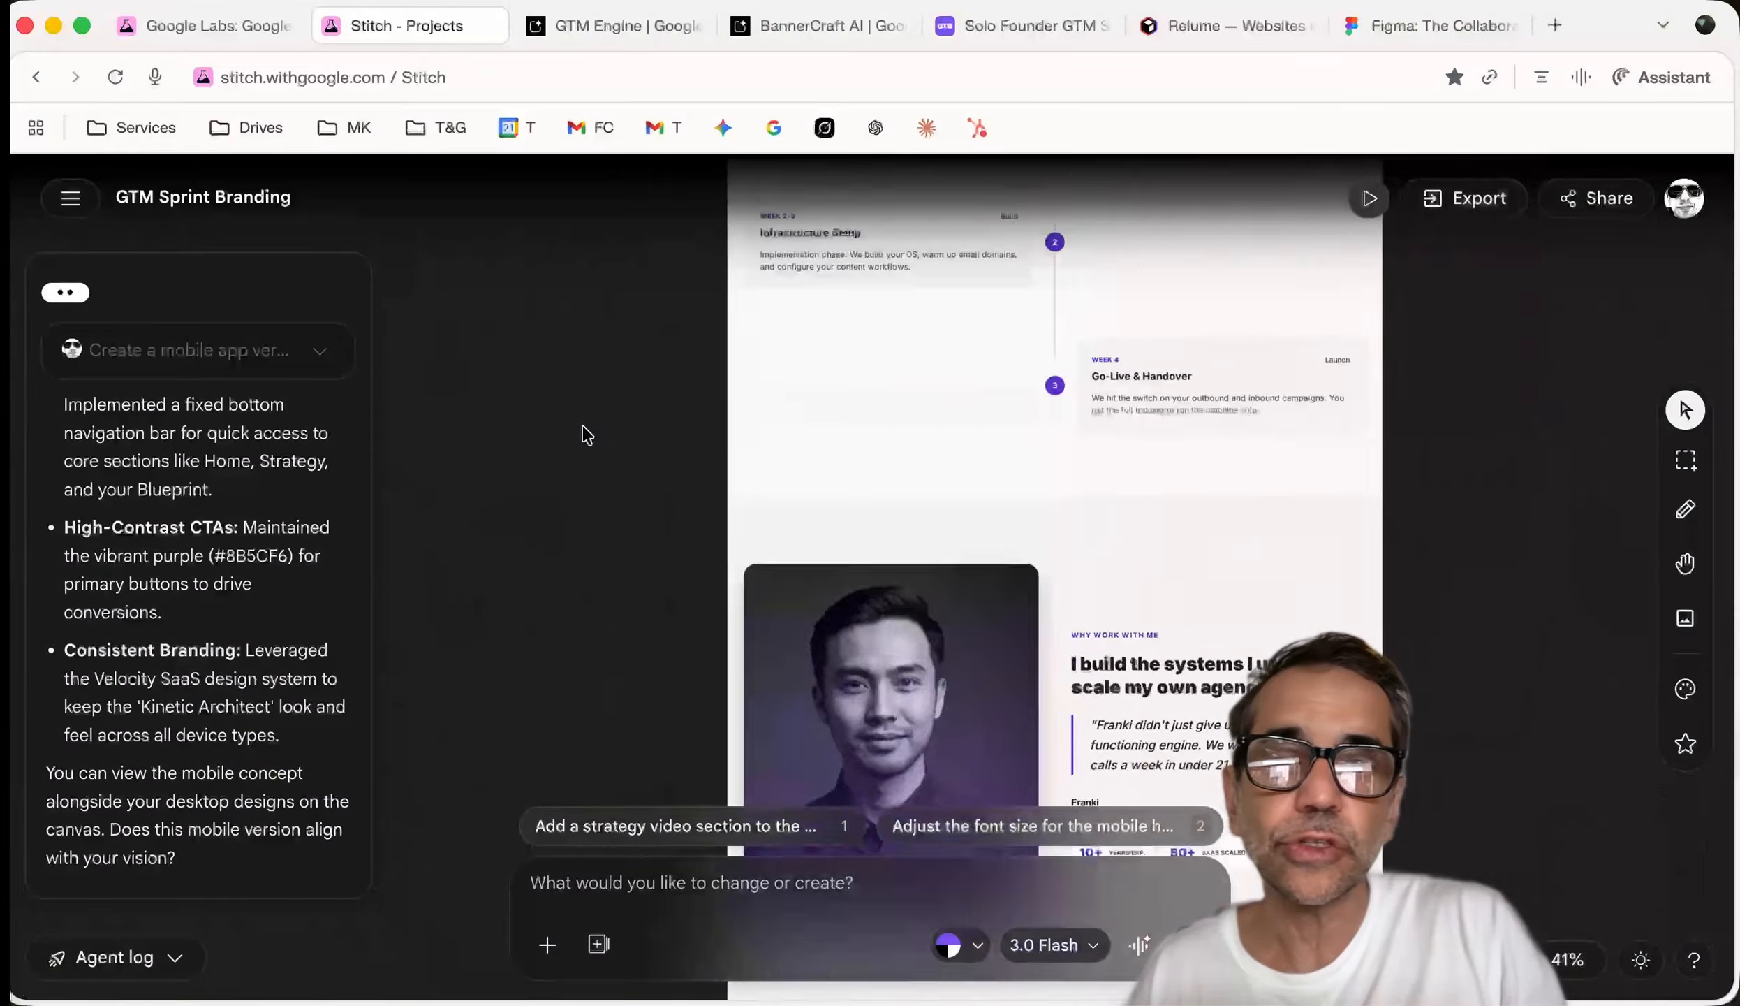
scroll(587, 434, up, 20)
scroll(587, 434, left, 5)
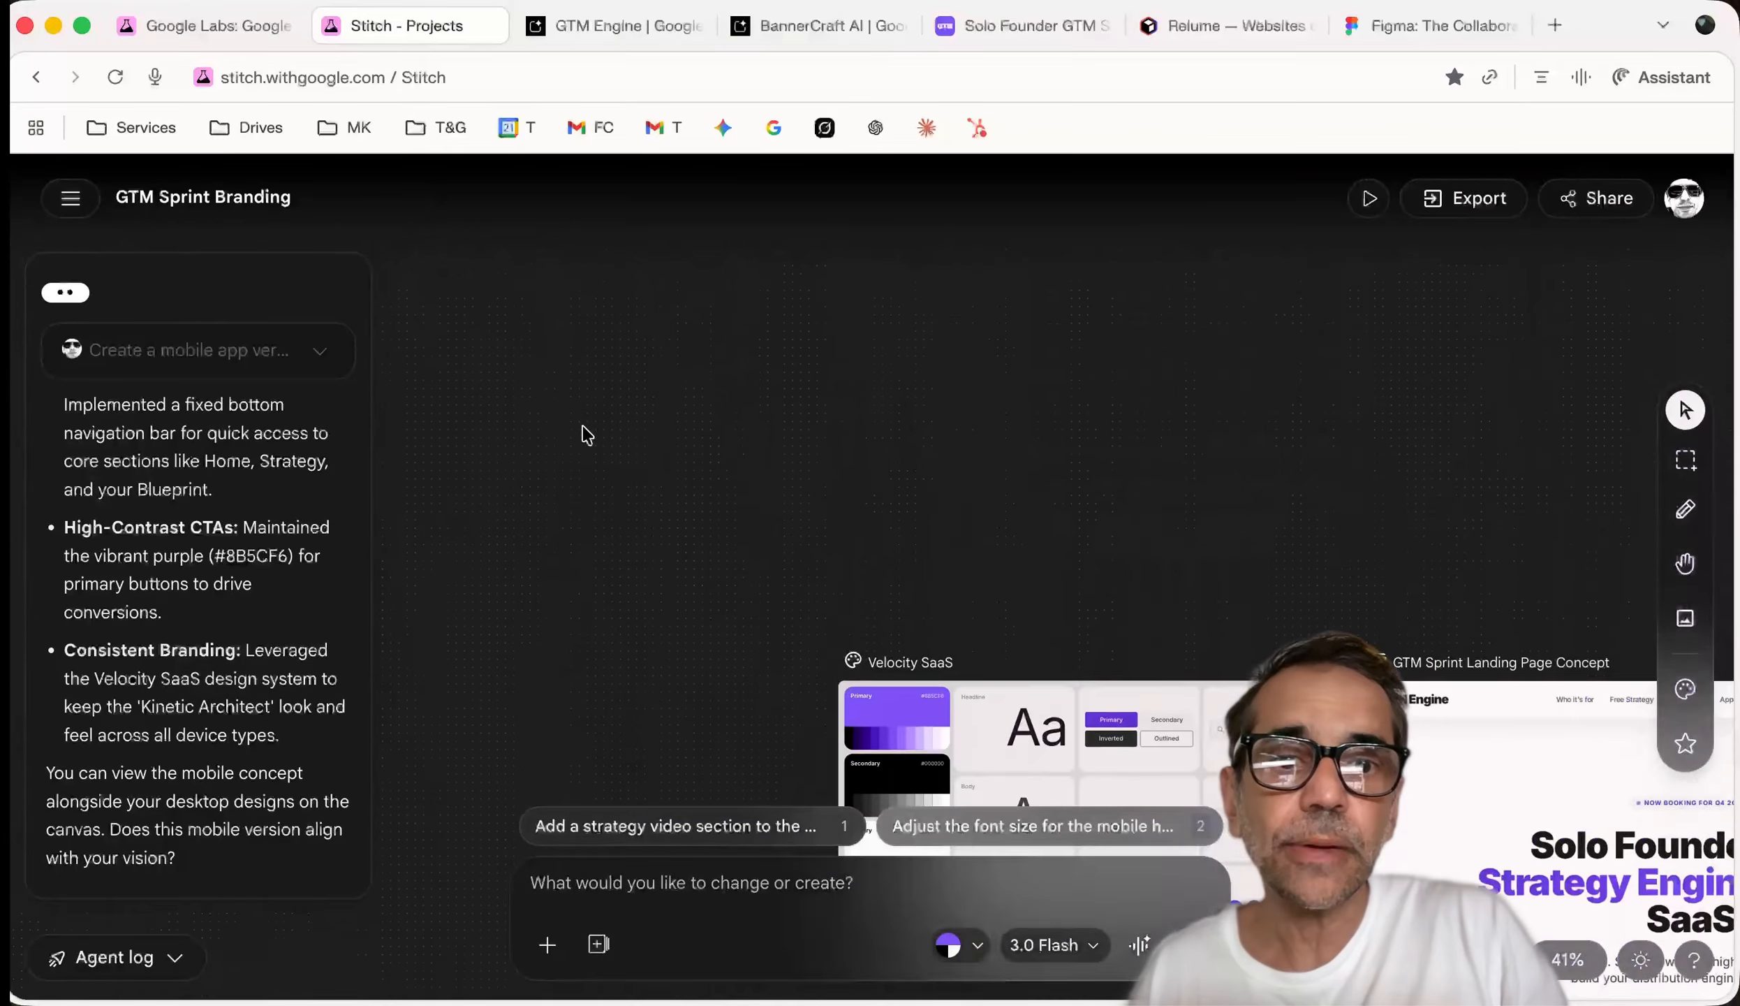
scroll(587, 434, down, 3)
scroll(586, 434, right, 2)
click(1052, 598)
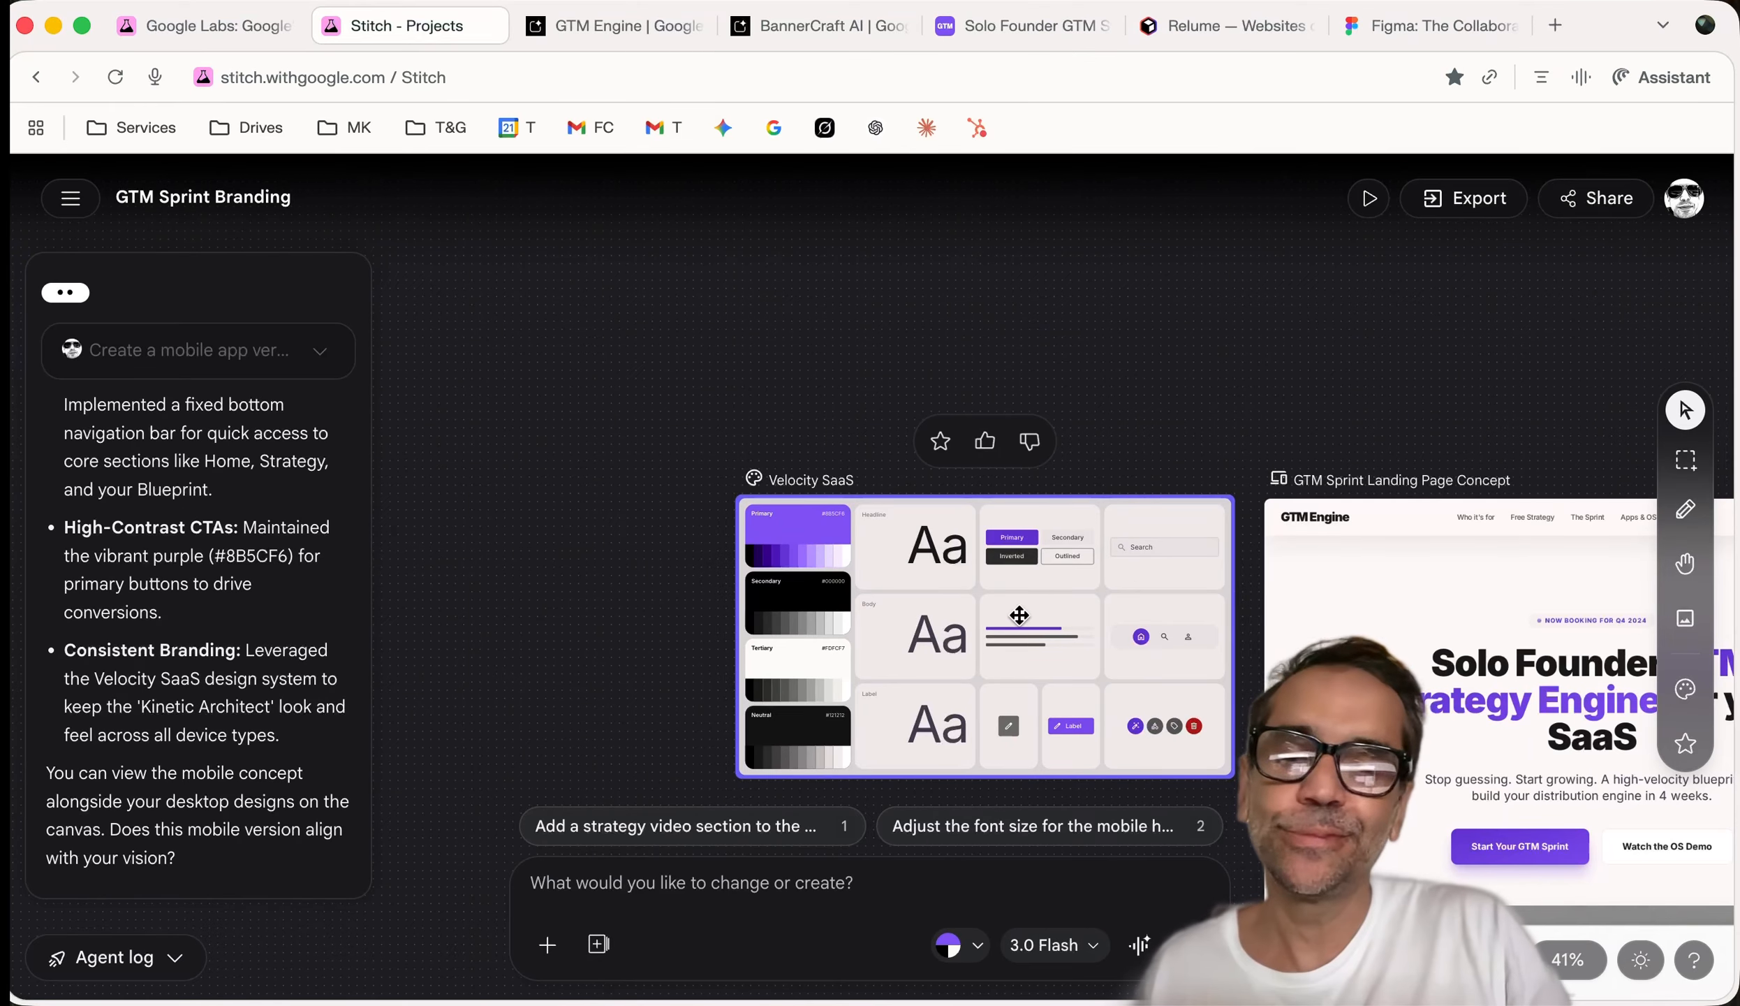
click(510, 600)
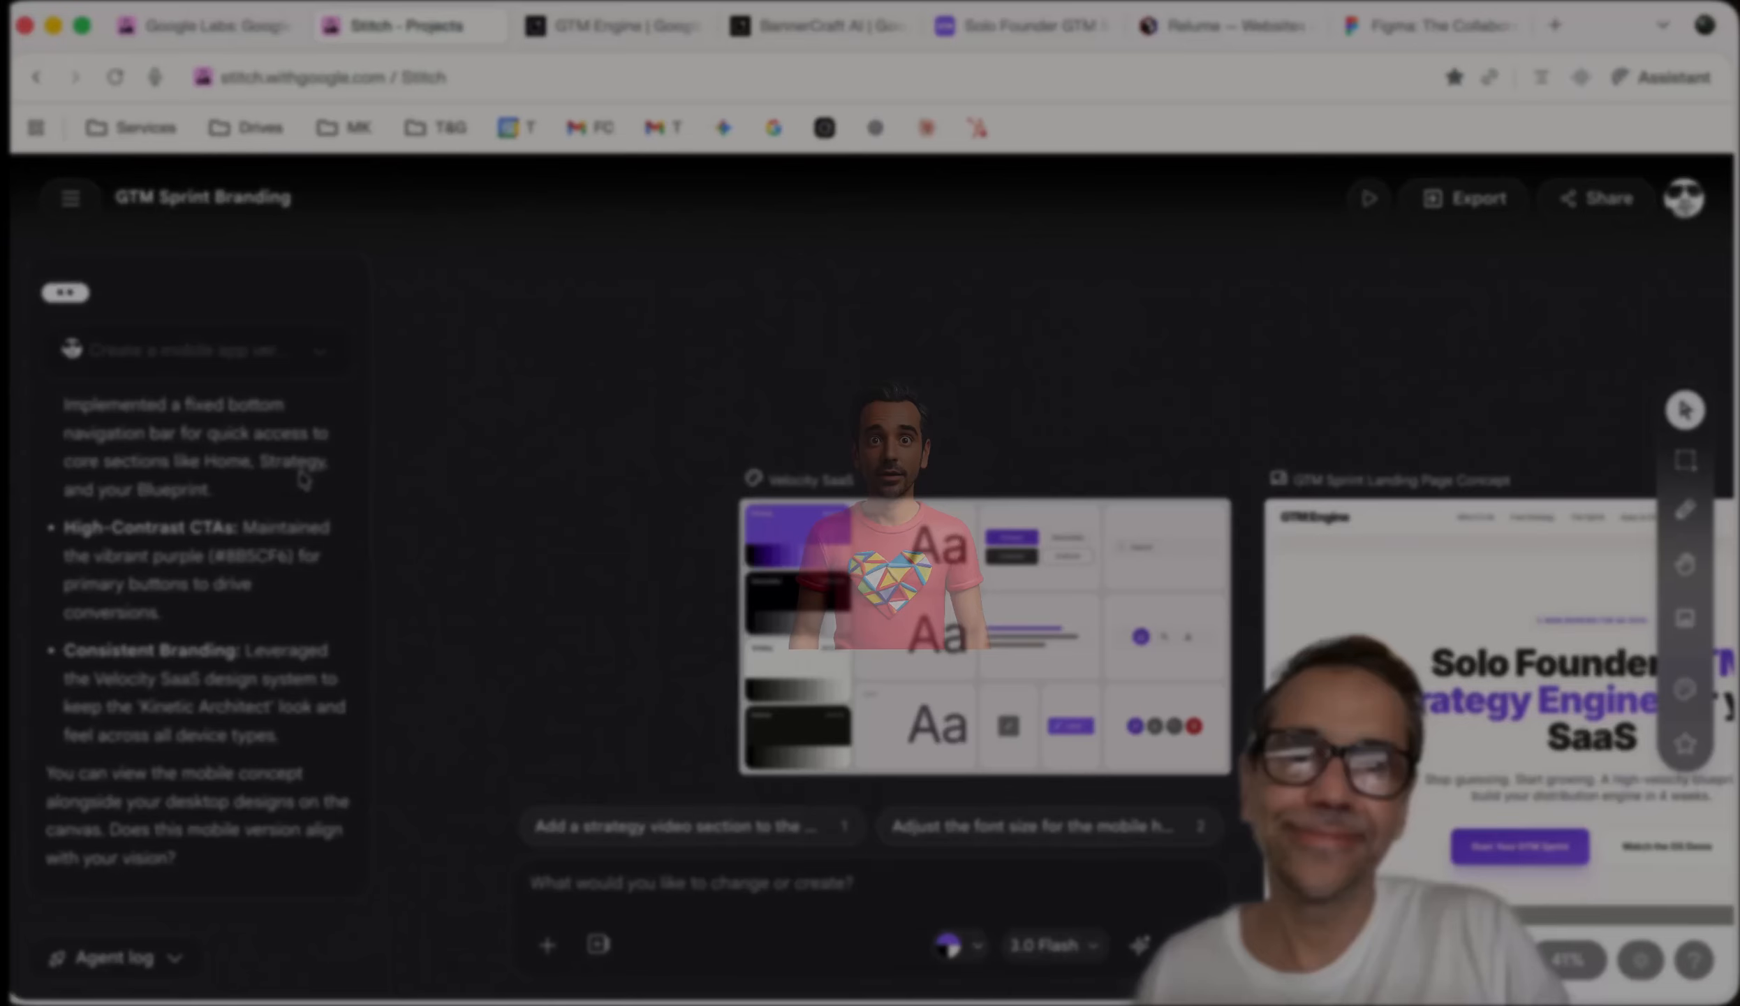